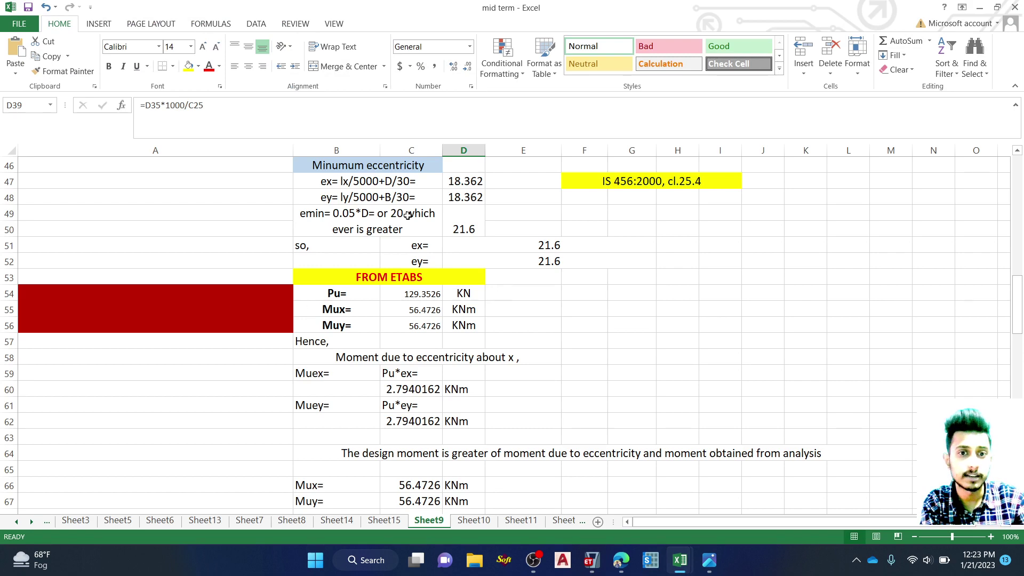
Step: Review the column design notes, the design steps and the input data for column X from the start of the sheet
scroll(408, 215, up, 12)
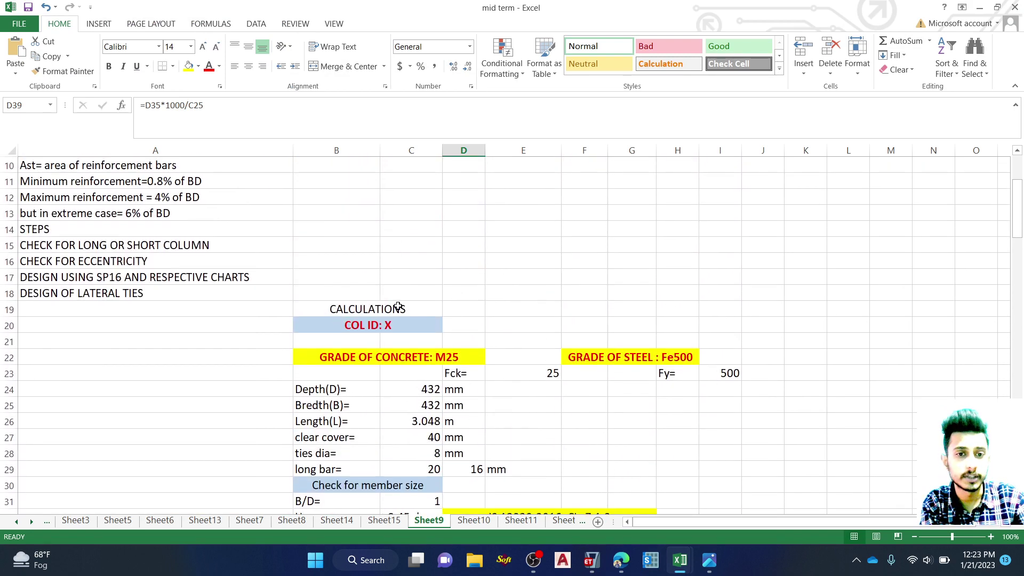
scroll(370, 318, up, 3)
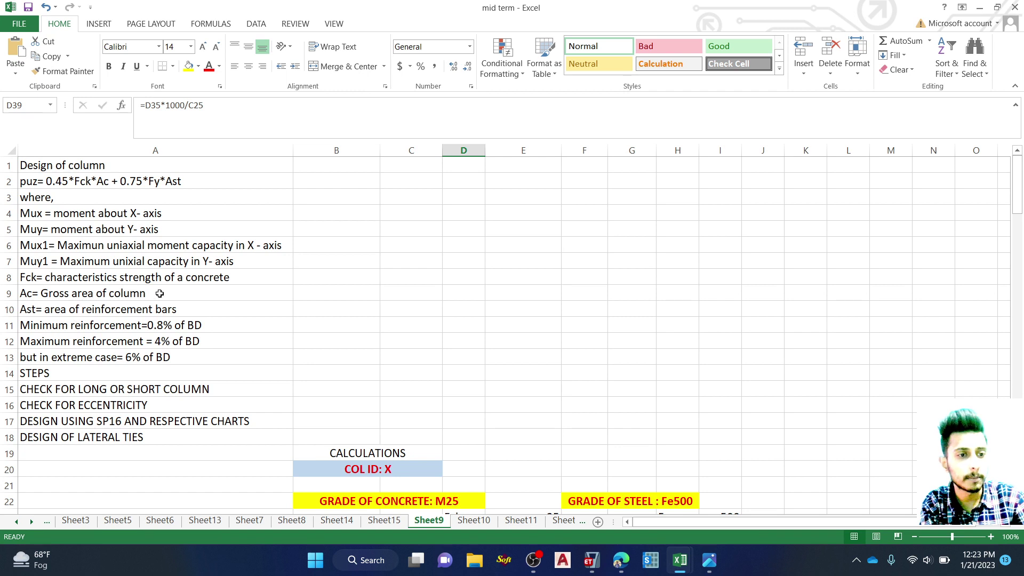
scroll(159, 293, down, 1)
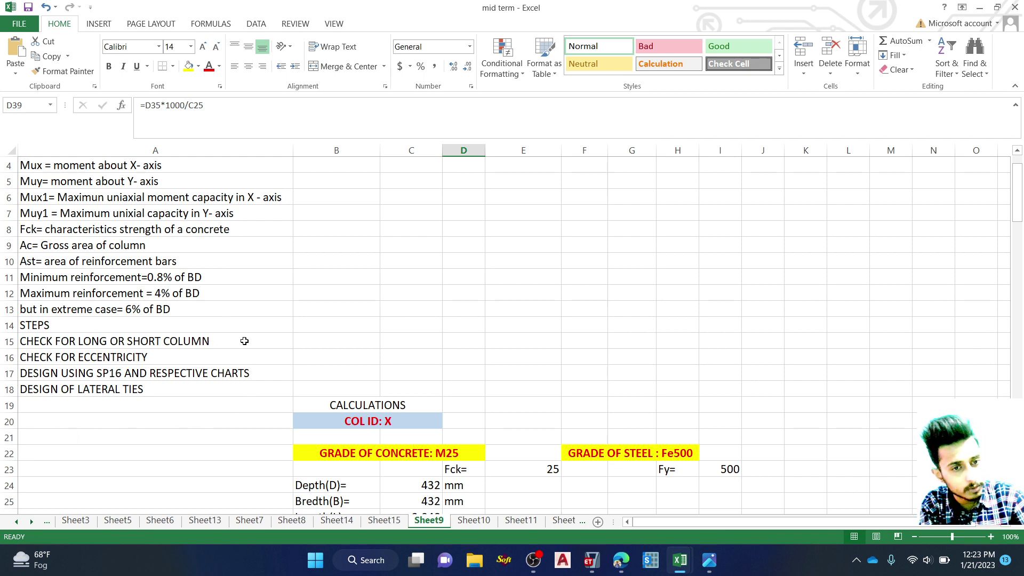
scroll(338, 233, down, 3)
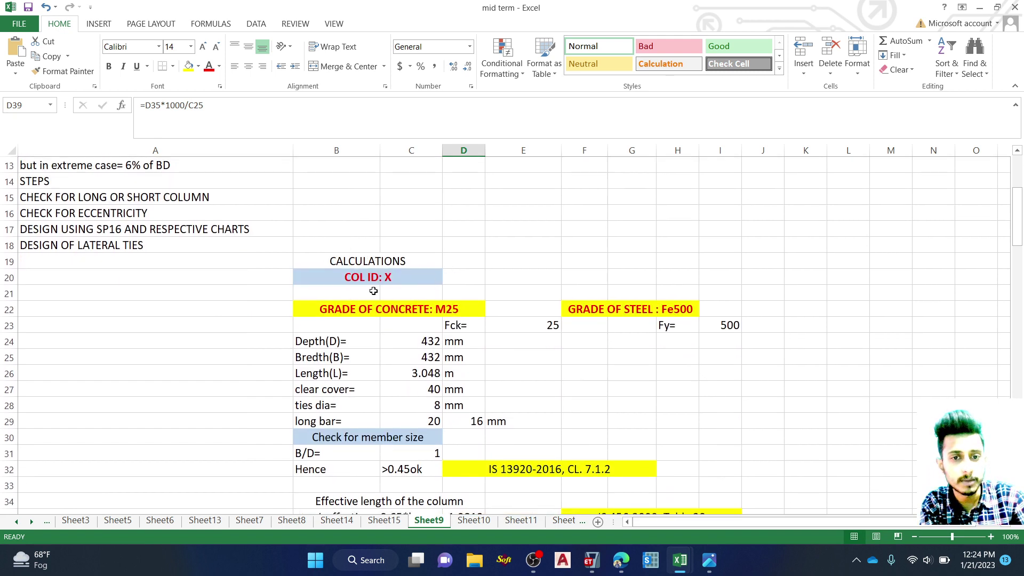
scroll(355, 293, down, 1)
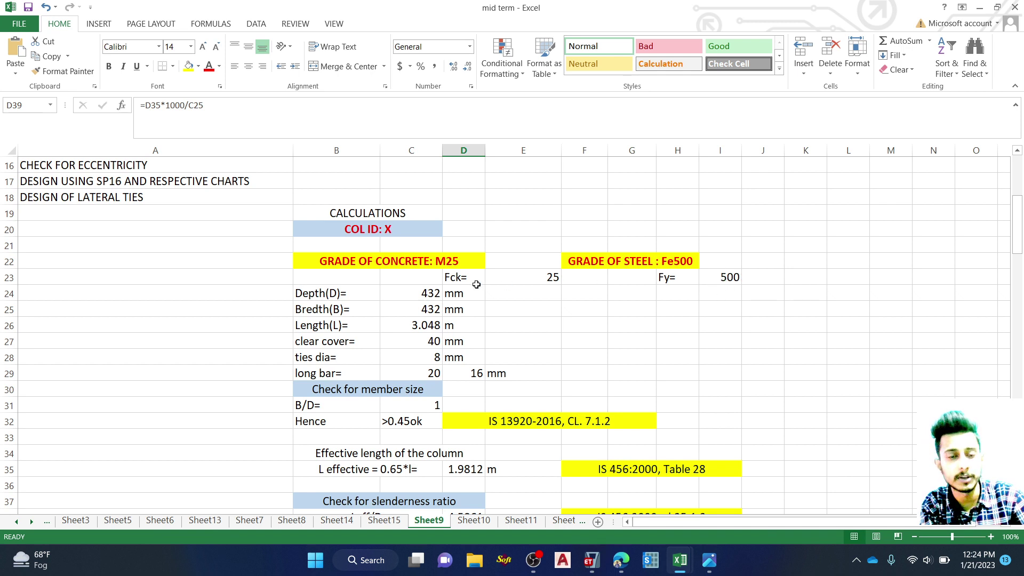
scroll(302, 283, down, 1)
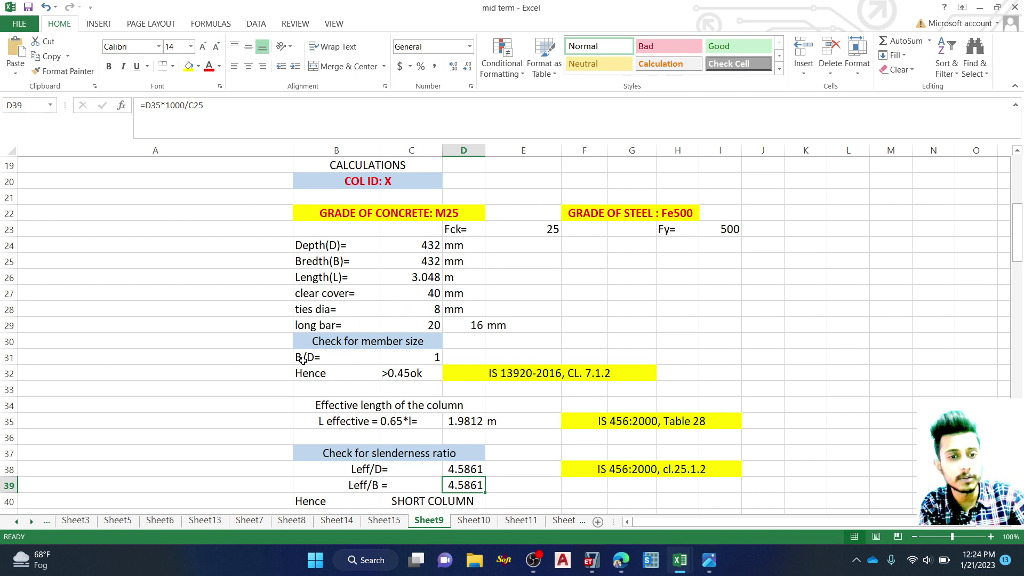
Step: Inspect the formula behind the B/D ratio in the member size check, leaving it unedited
click(412, 360)
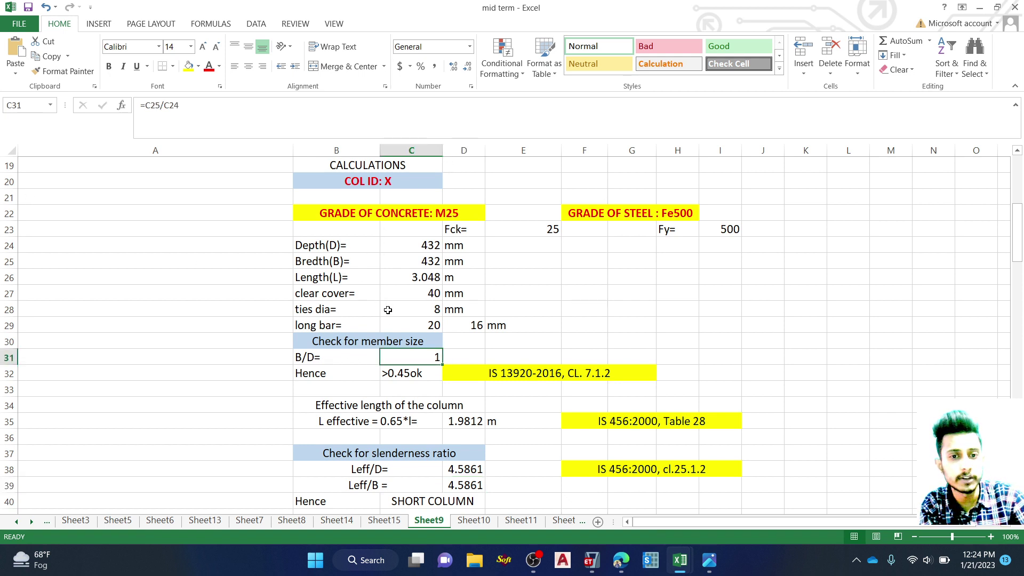
double_click(408, 358)
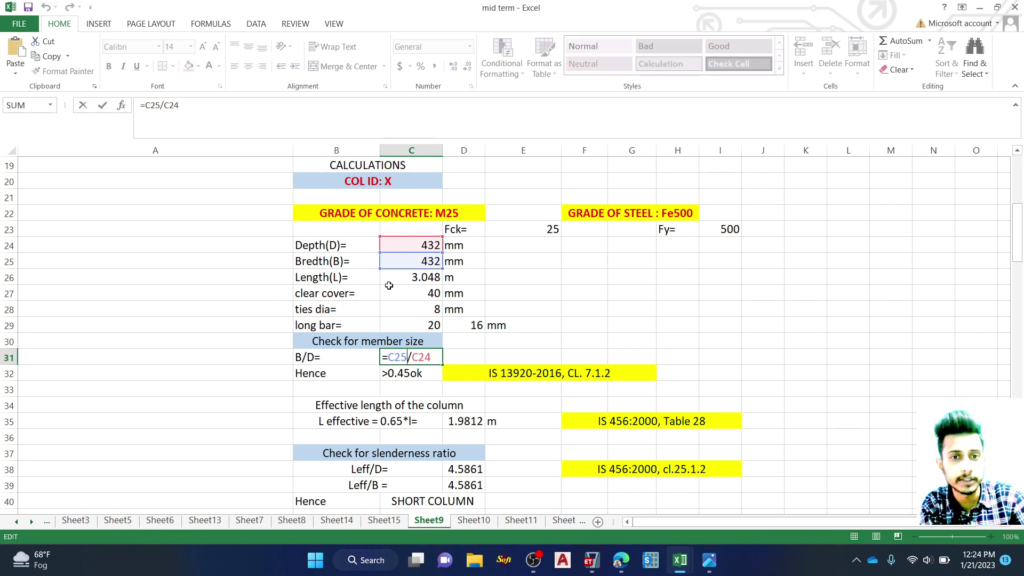
key(Escape)
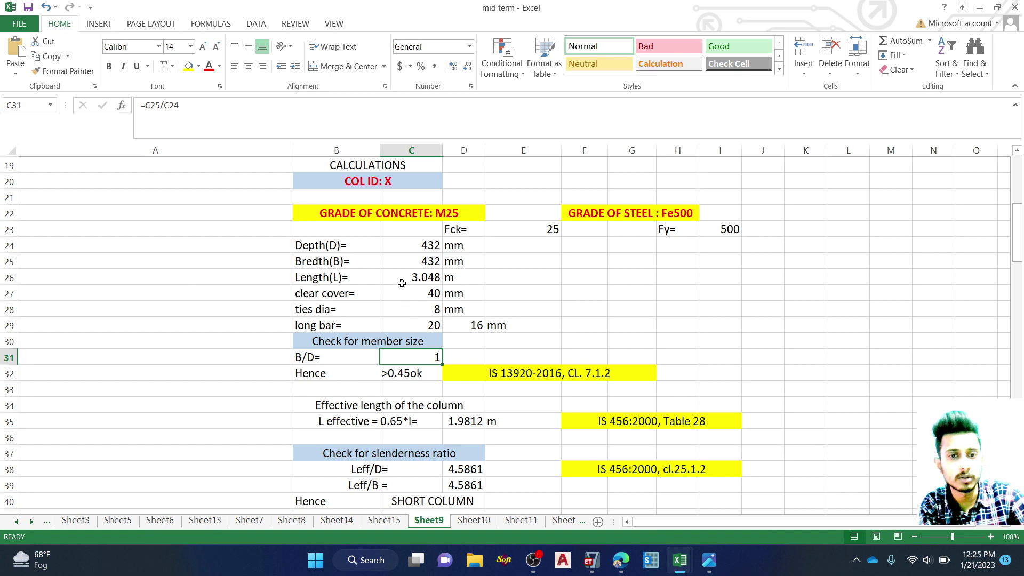
Step: Set the column depth (D) to 70000 mm to test the member size check
key(Up)
key(Up)
key(Up)
key(Up)
key(Up)
key(Up)
key(Up)
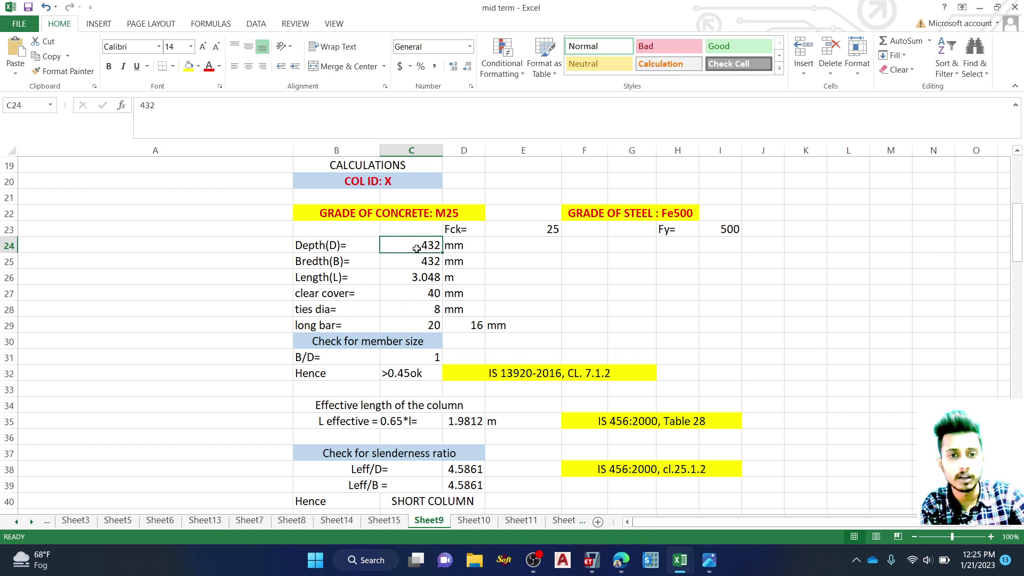
text(70000)
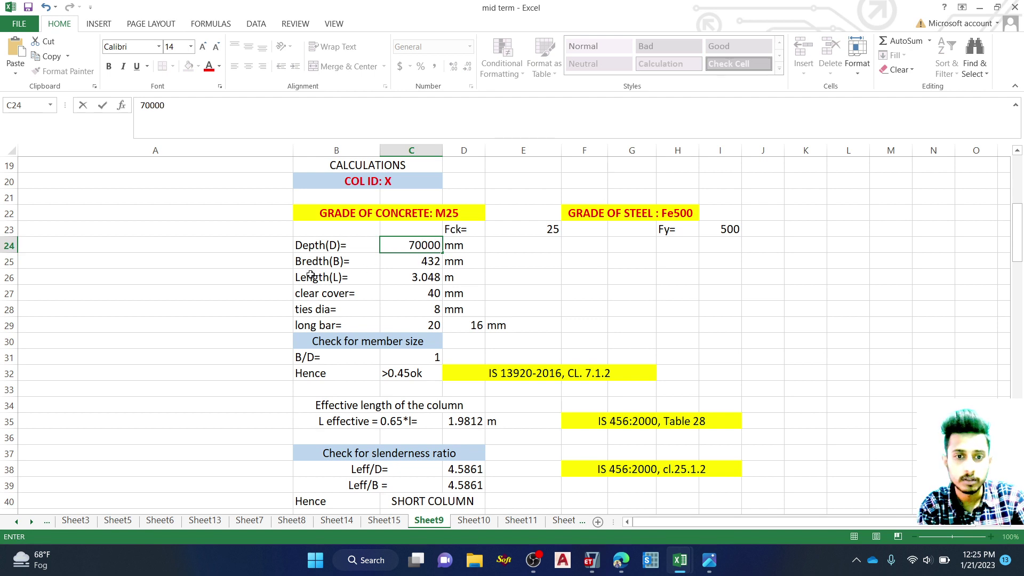
key(Return)
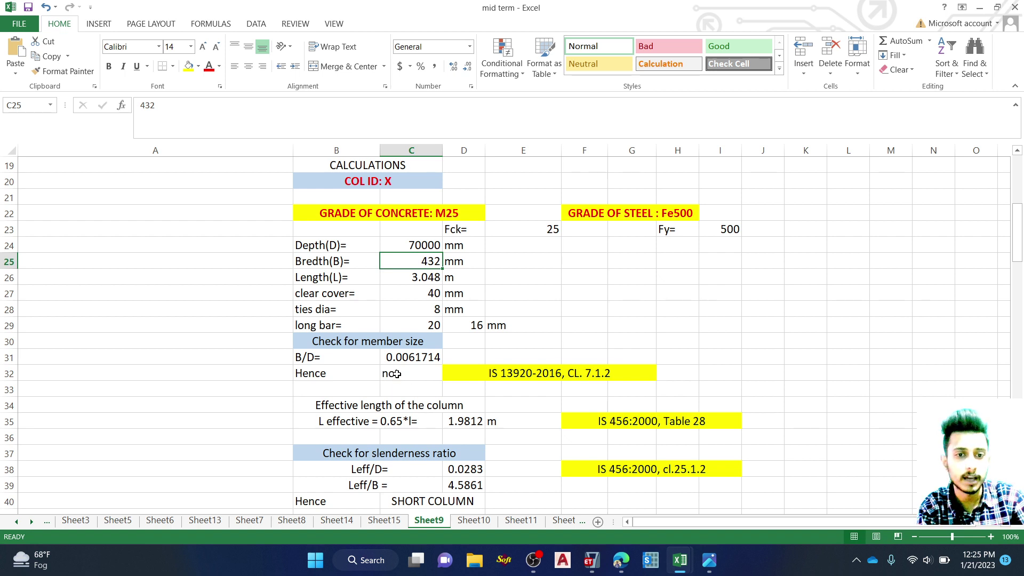
Step: Set the column depth (D) back to 432 mm
click(417, 244)
text(4)
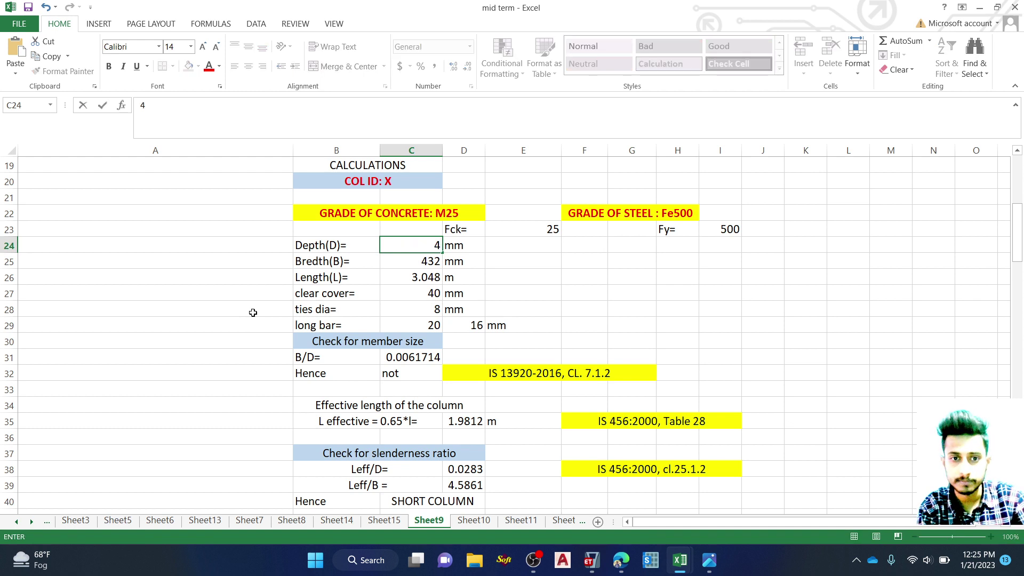
text(32)
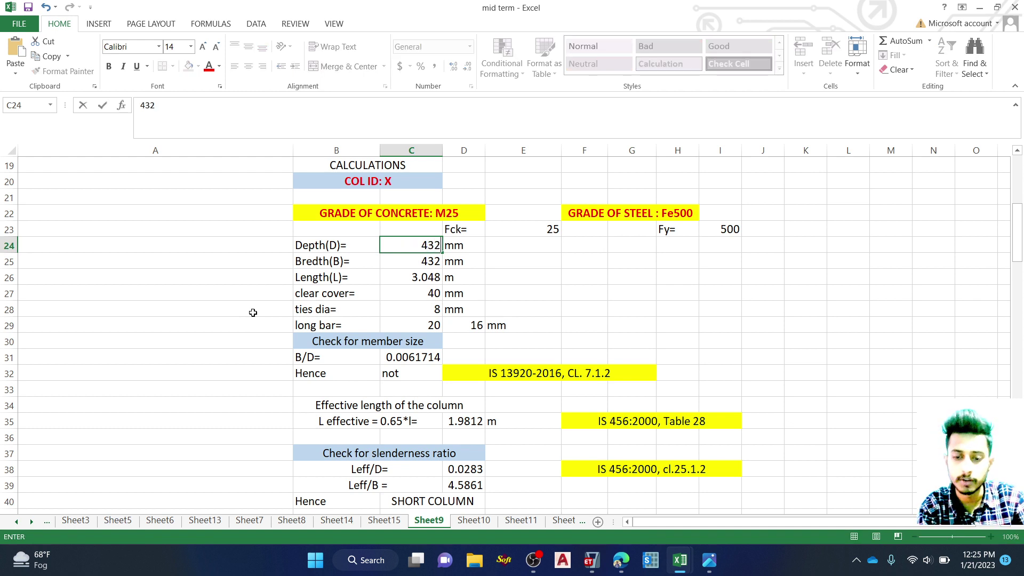
key(Return)
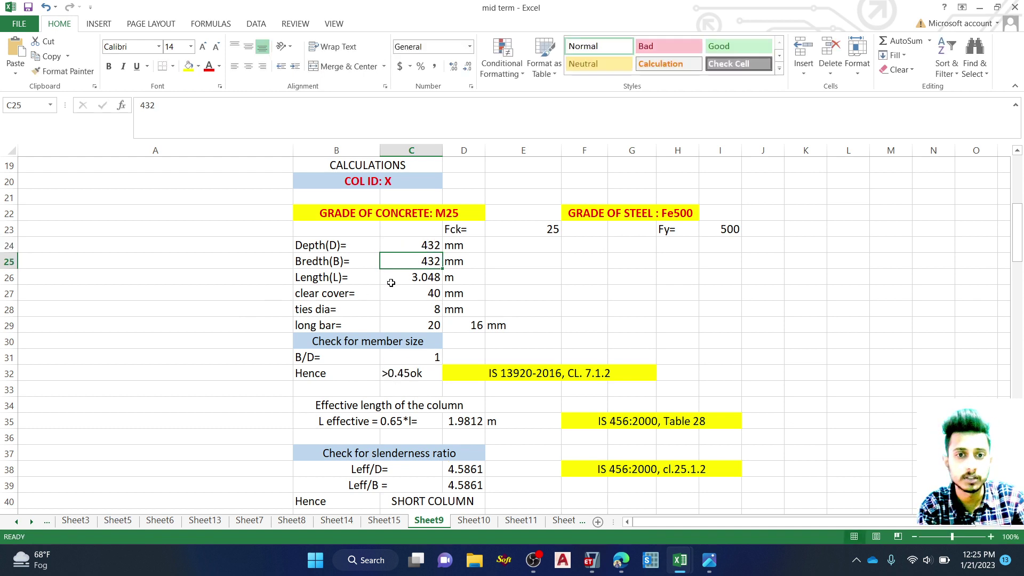
Step: Inspect the IF formula that gives the verdict of the member size check, keeping it as it is
click(400, 377)
double_click(399, 376)
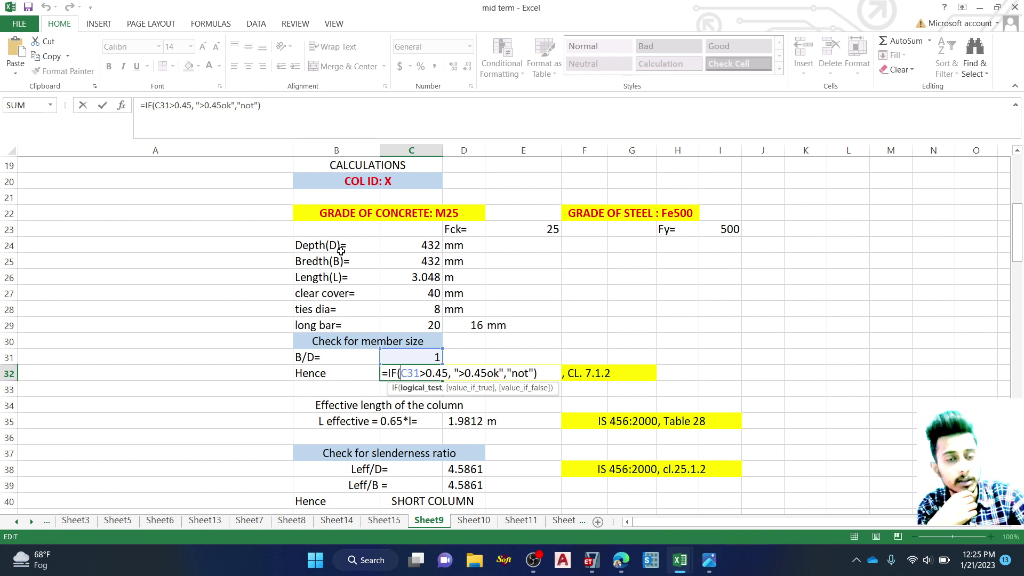
key(ctrl+Return)
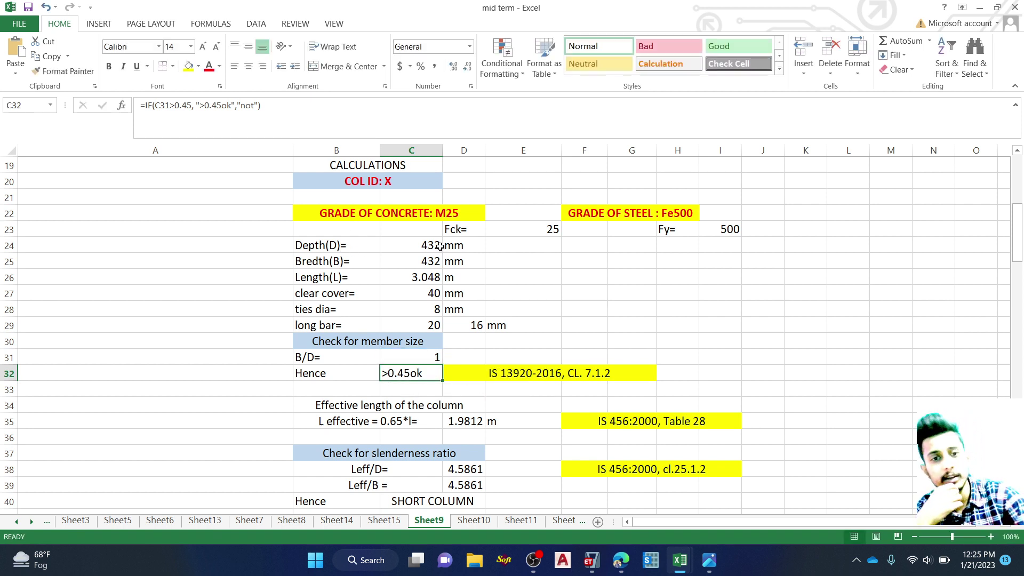
scroll(596, 326, down, 1)
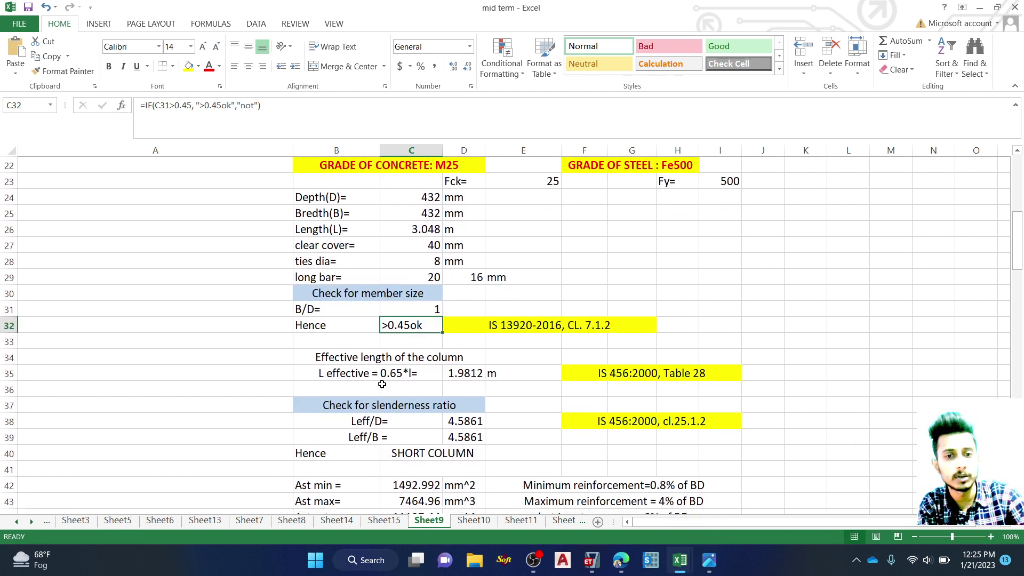
Step: Switch to the IS 456:2000 PDF in the browser and examine Table 28, Effective Length of Compression Members
click(620, 567)
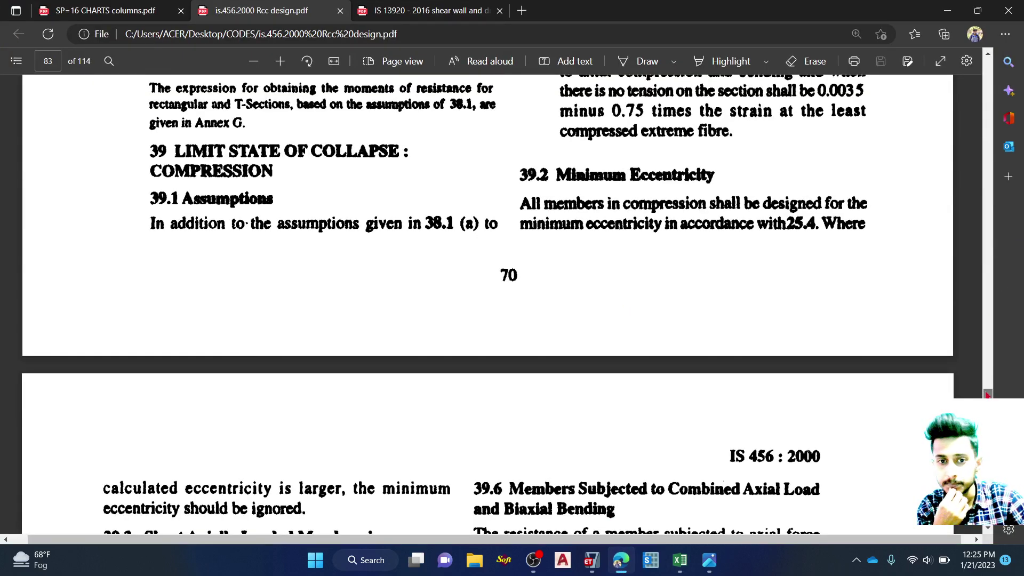
drag(987, 394, 986, 469)
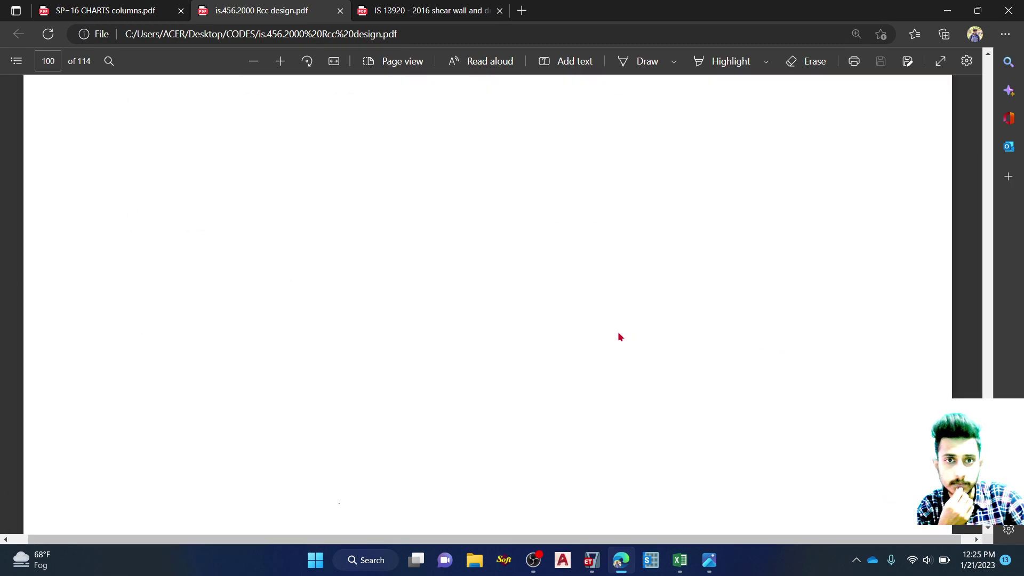
scroll(568, 328, down, 10)
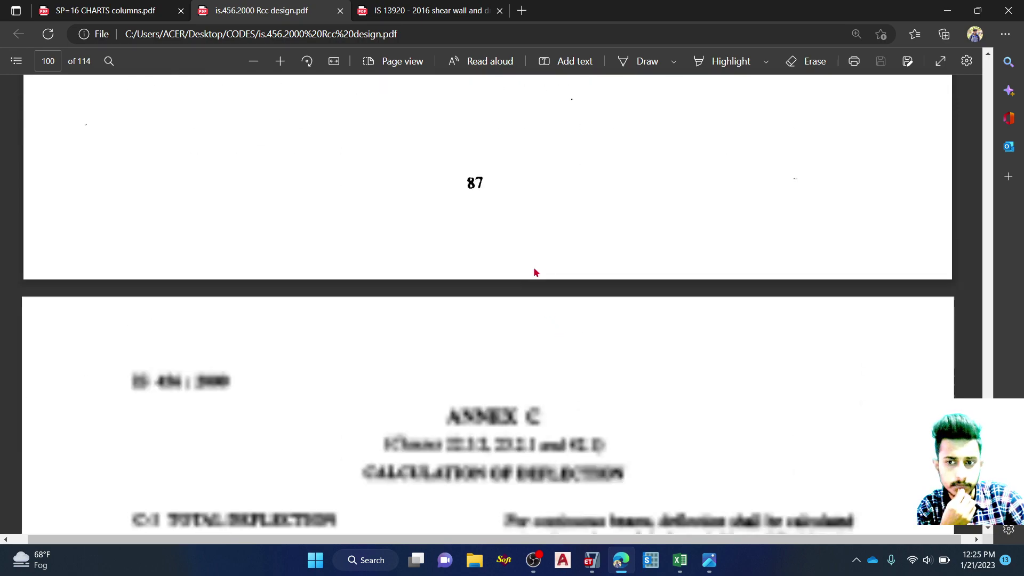
scroll(536, 272, down, 4)
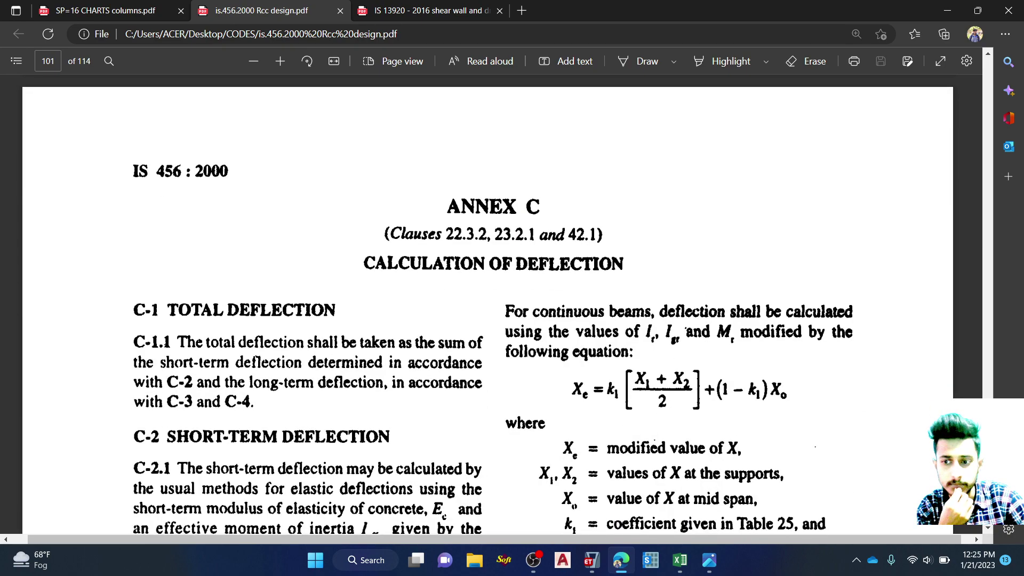
scroll(505, 307, down, 20)
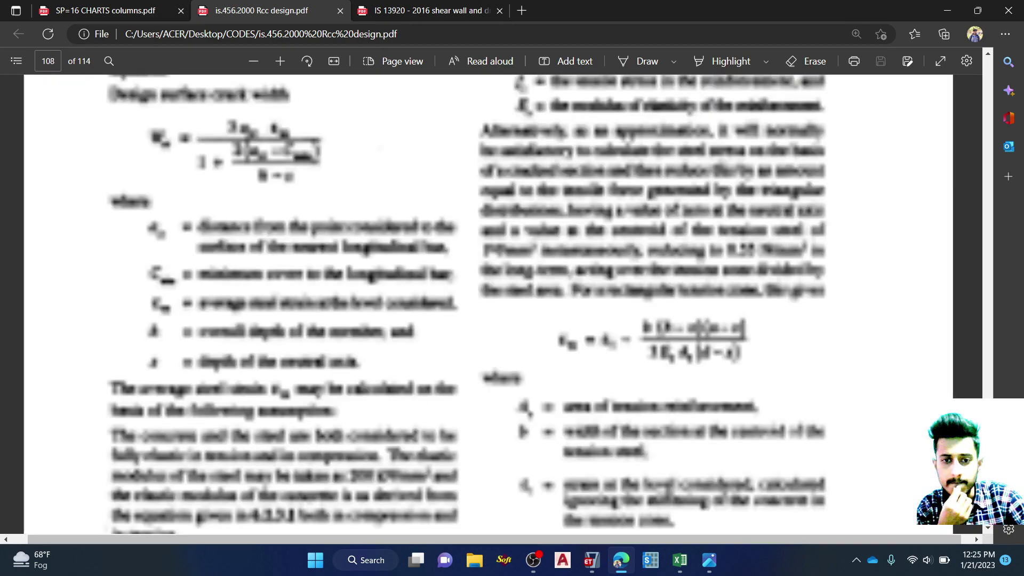
scroll(505, 307, down, 5)
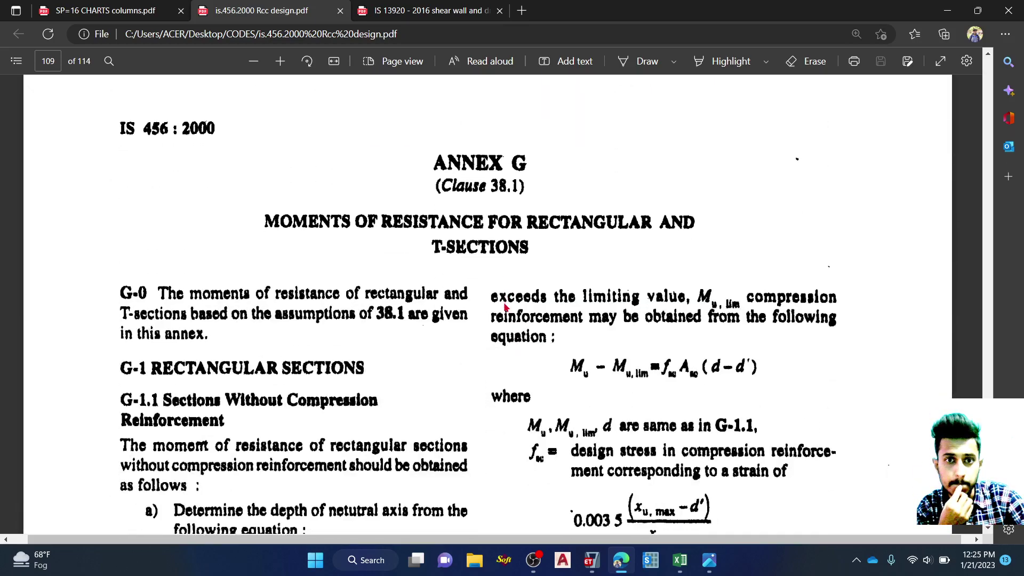
scroll(532, 336, up, 10)
scroll(542, 342, up, 15)
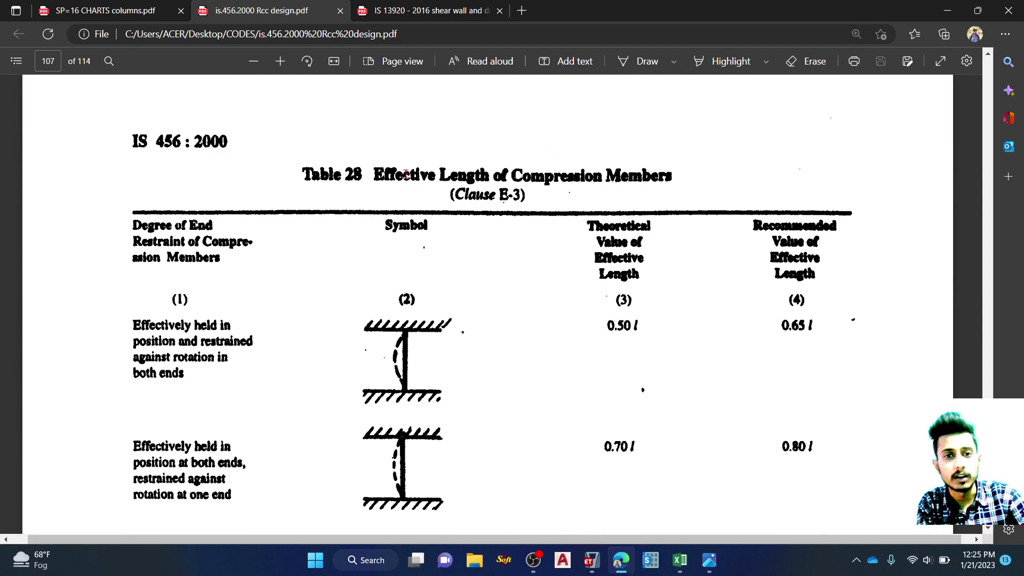
scroll(350, 158, down, 1)
scroll(138, 136, up, 1)
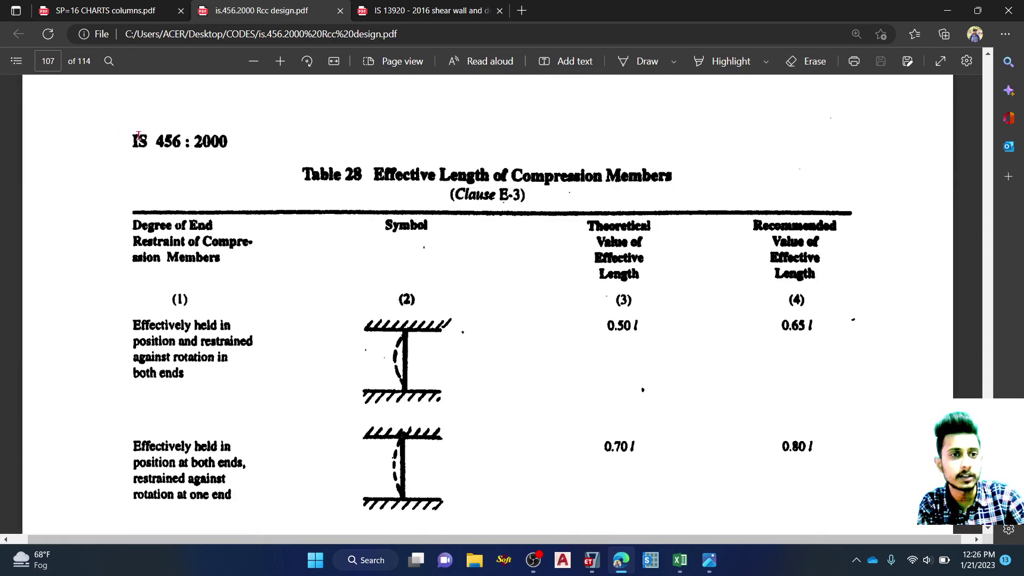
scroll(625, 270, down, 10)
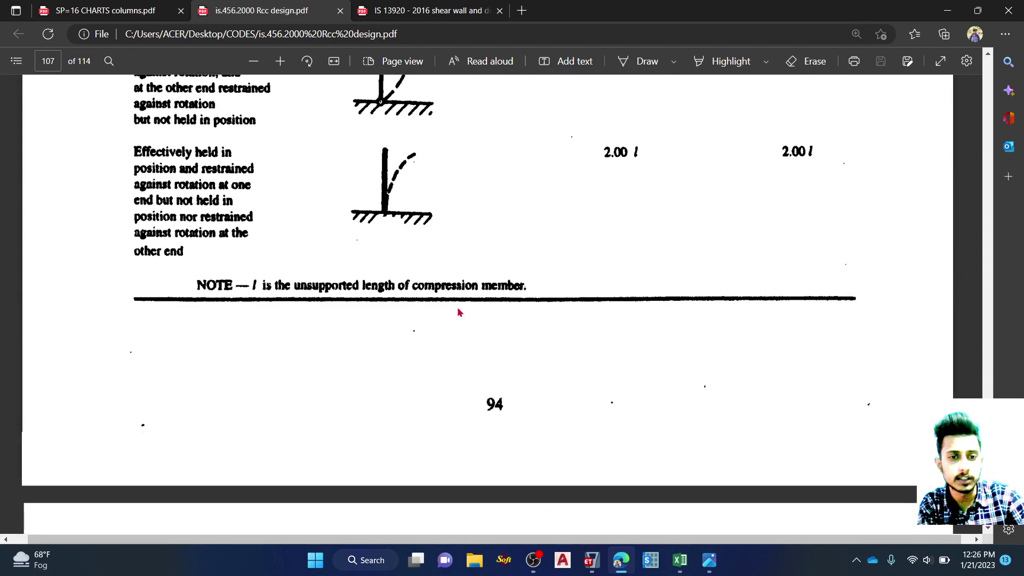
scroll(444, 262, up, 12)
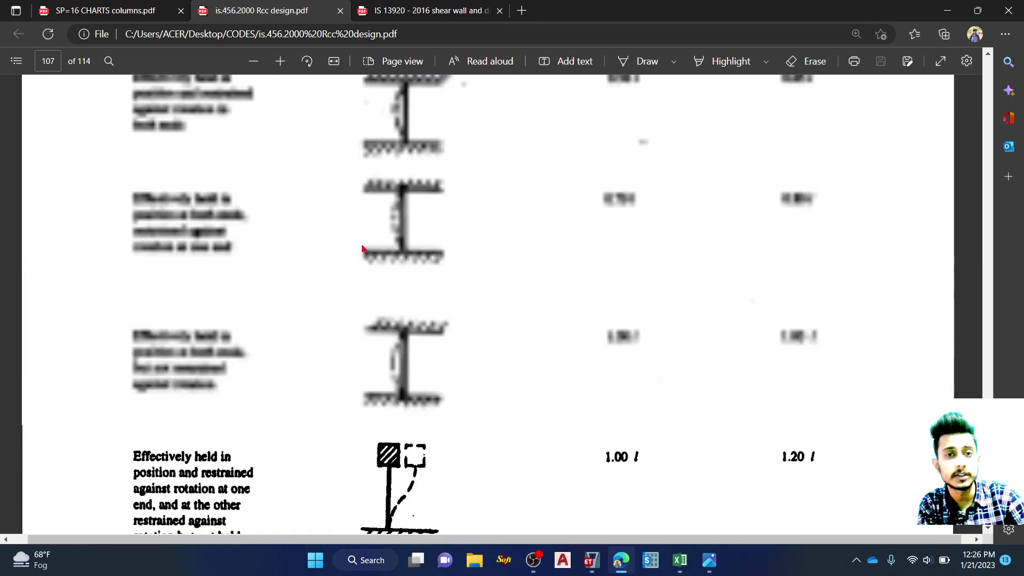
scroll(284, 305, down, 4)
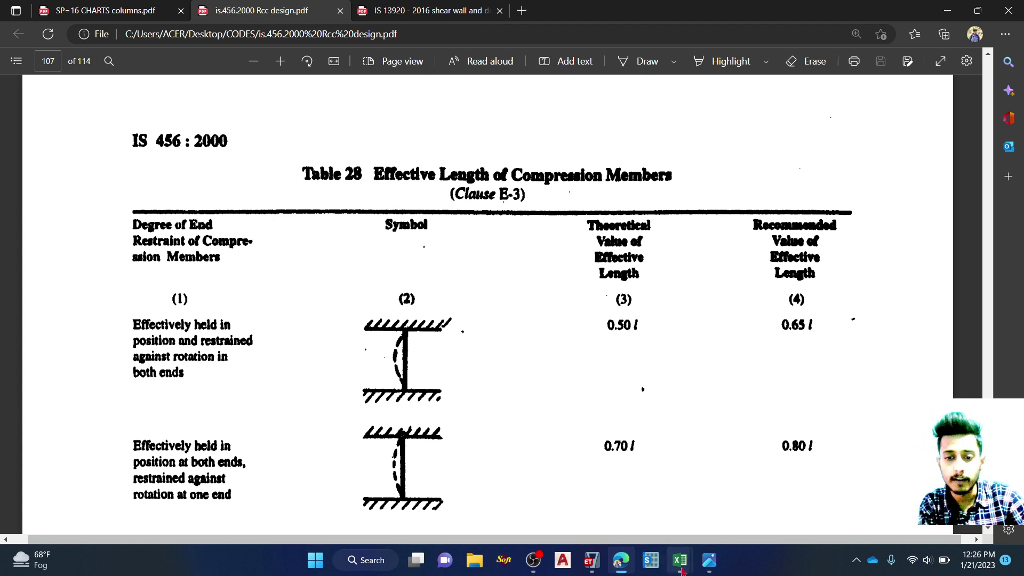
Step: Return to the mid term workbook in Excel and inspect the formula for the column's effective length
mouse_move(687, 568)
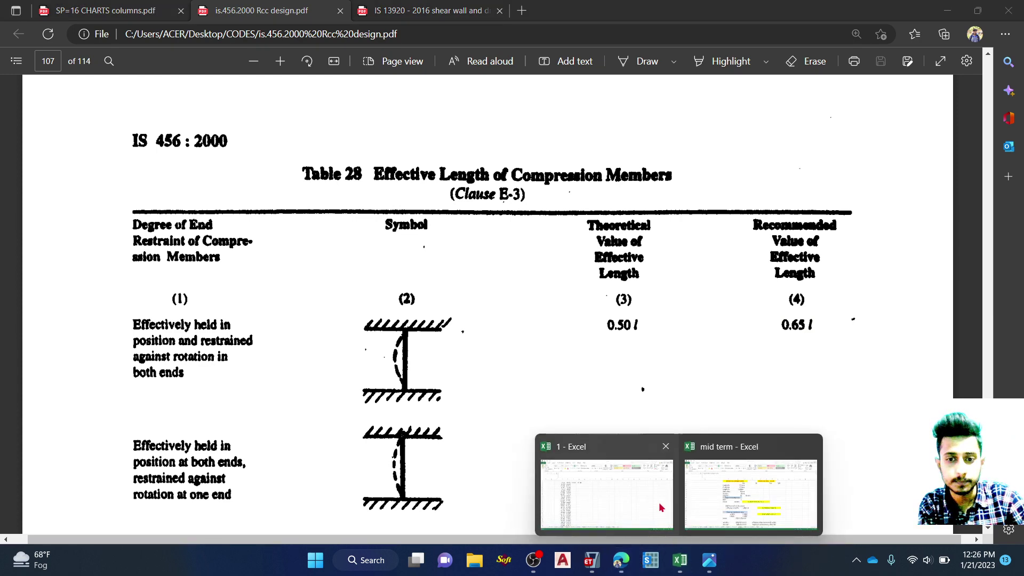
click(750, 493)
click(416, 325)
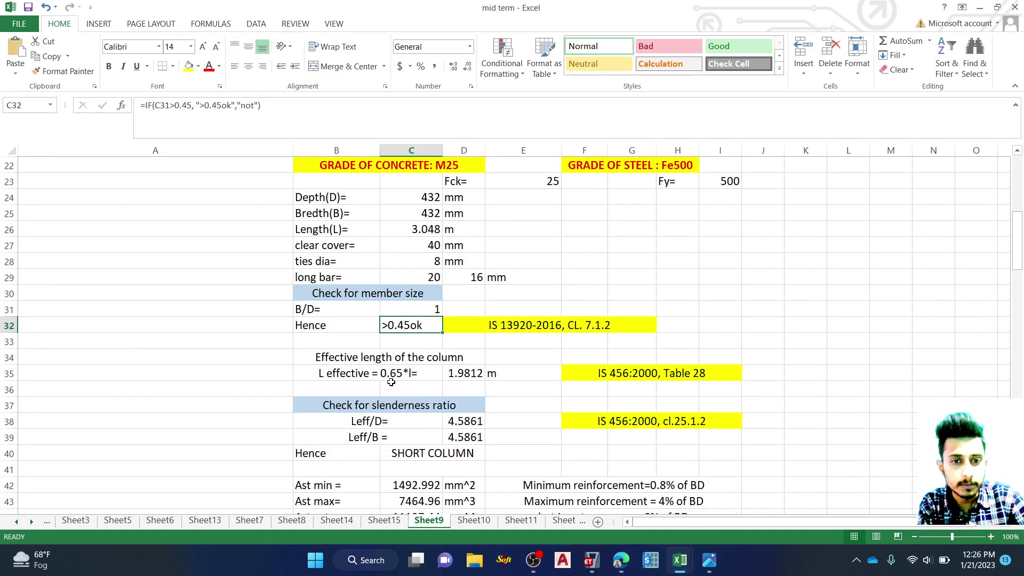
double_click(459, 374)
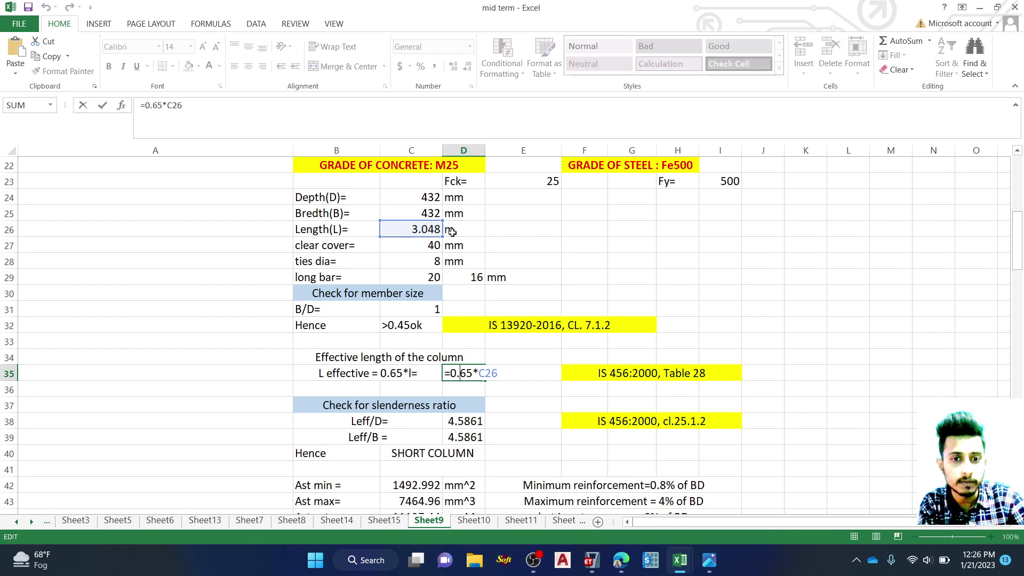
key(Return)
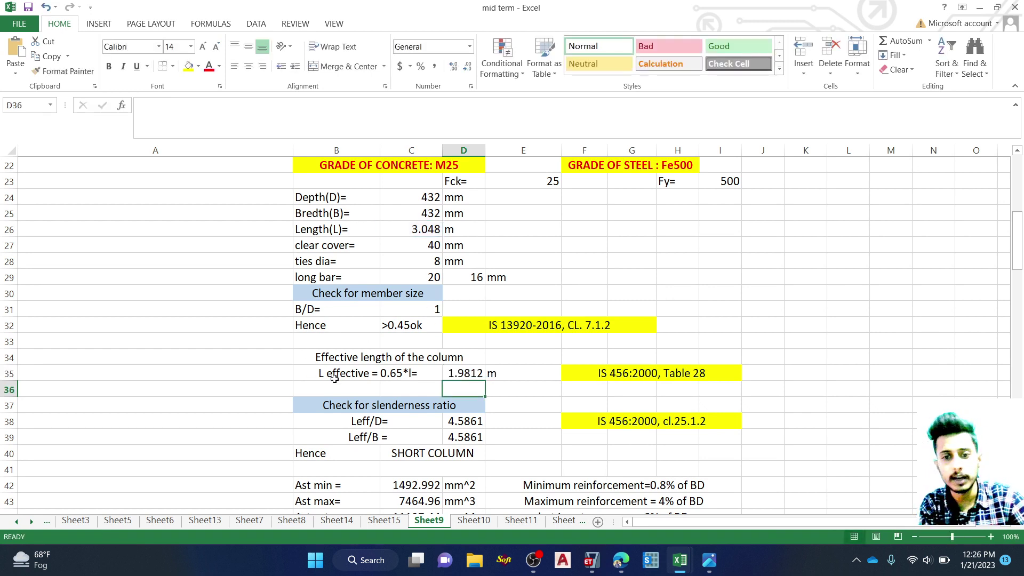
Step: Switch to the IS 456:2000 PDF in the browser and find clause 25.1.2, Short and Slender Compression Members
scroll(513, 363, down, 1)
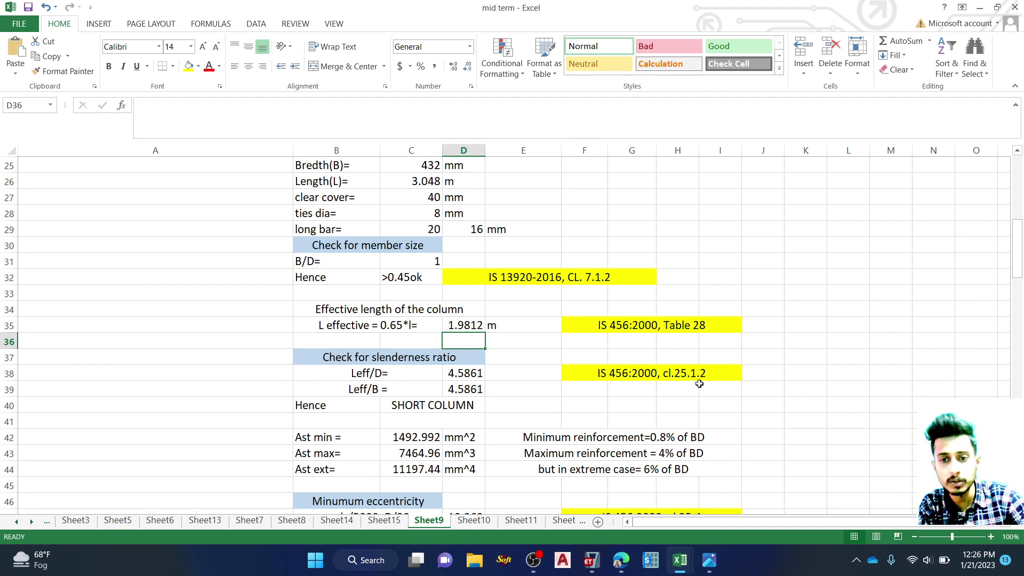
mouse_move(676, 570)
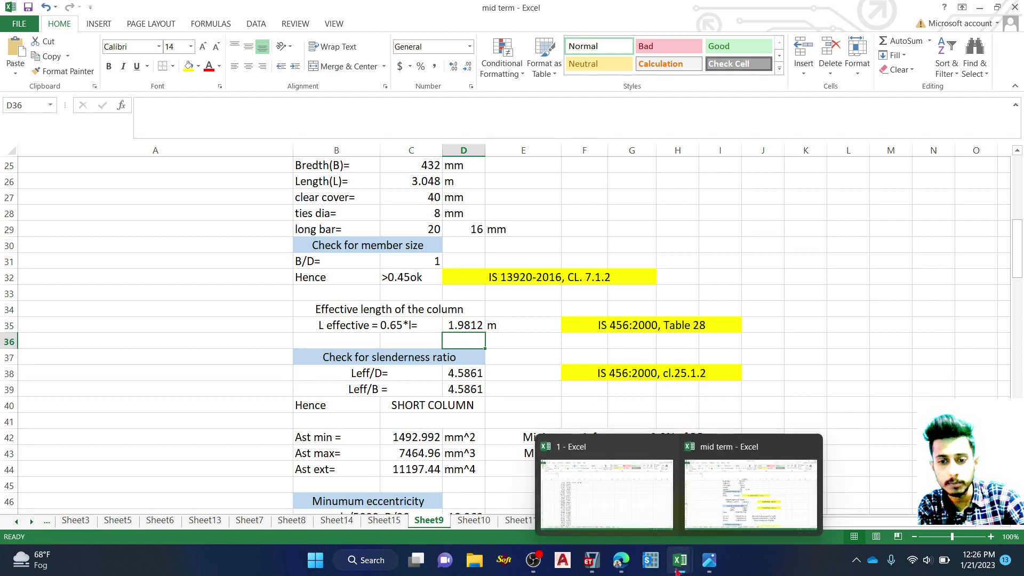
mouse_move(621, 561)
click(673, 494)
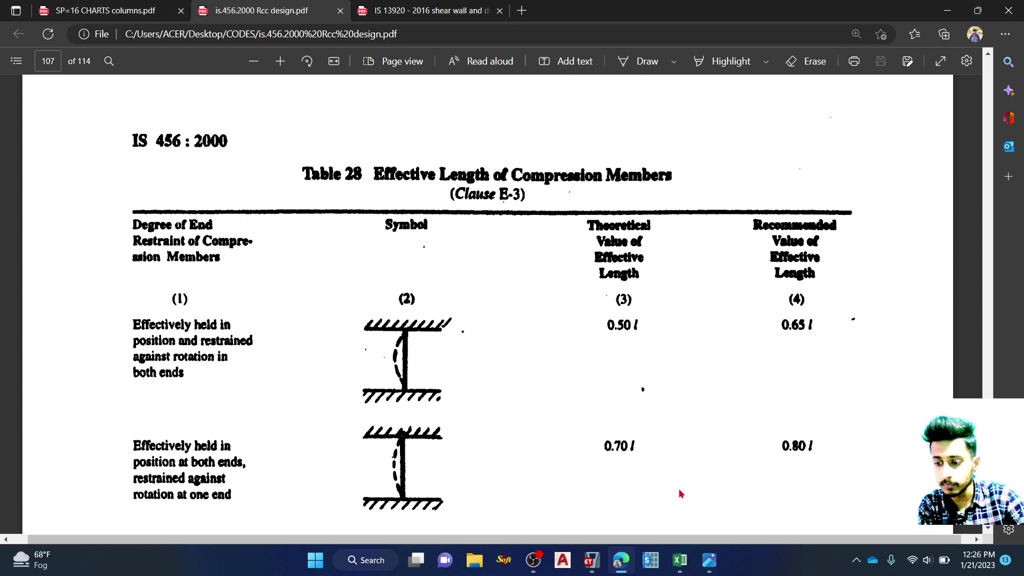
scroll(670, 460, up, 10)
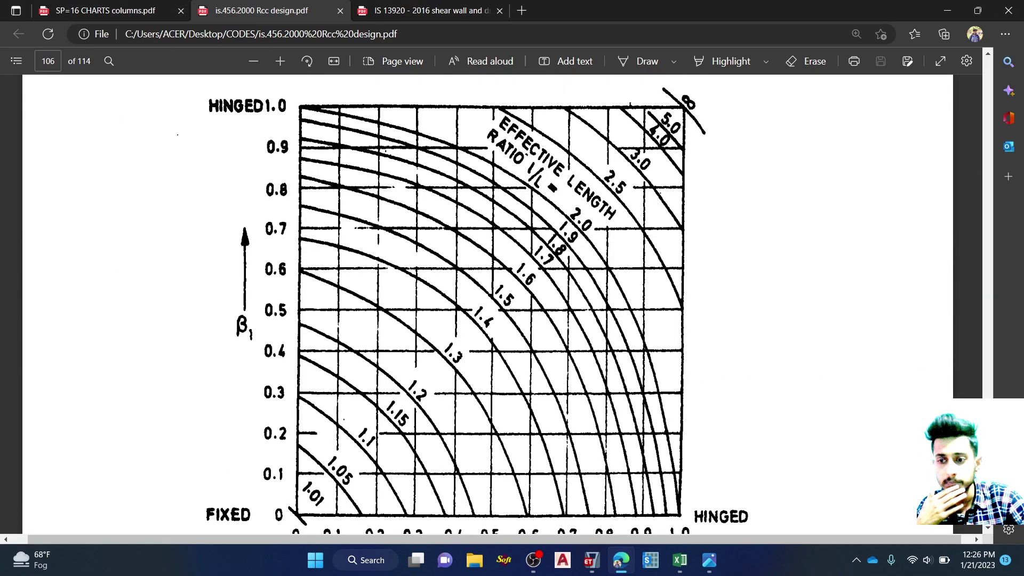
key(alt+Left)
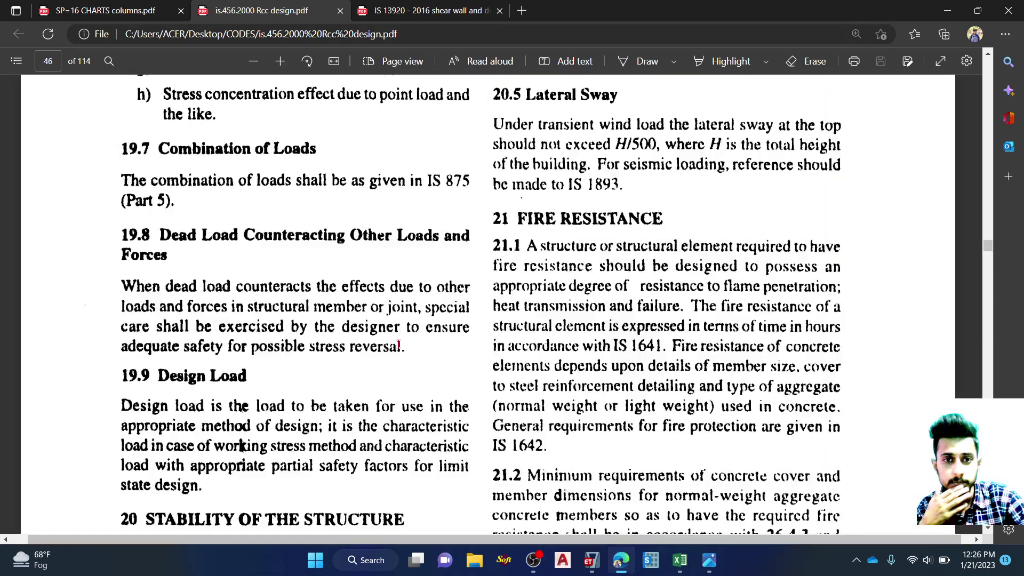
scroll(539, 244, up, 6)
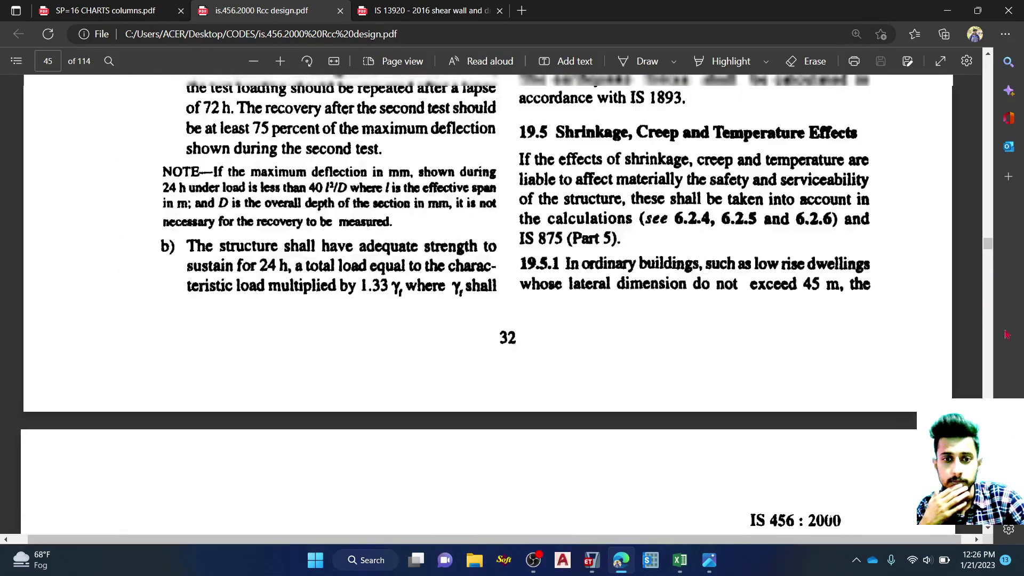
scroll(305, 332, down, 15)
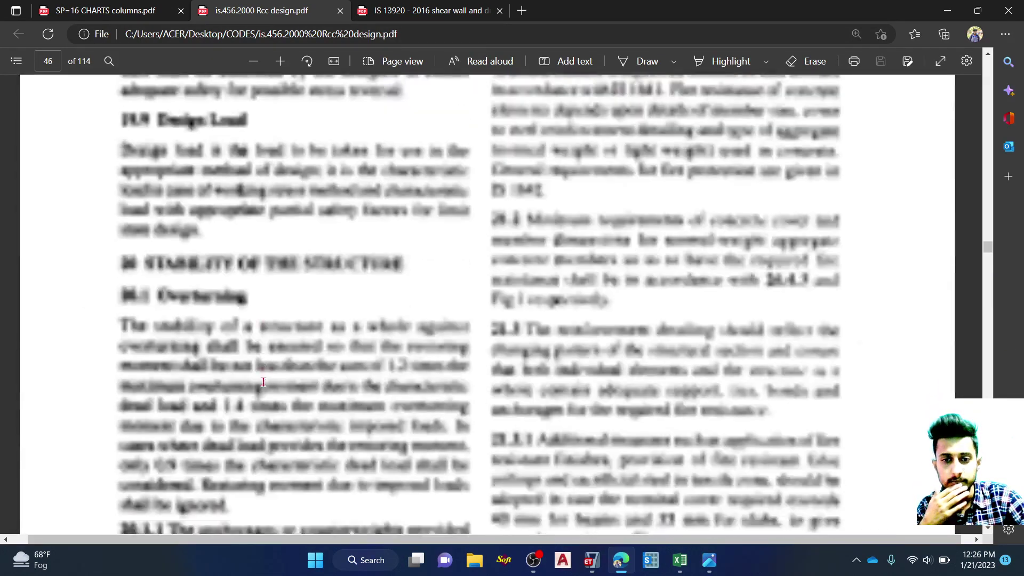
scroll(304, 332, down, 15)
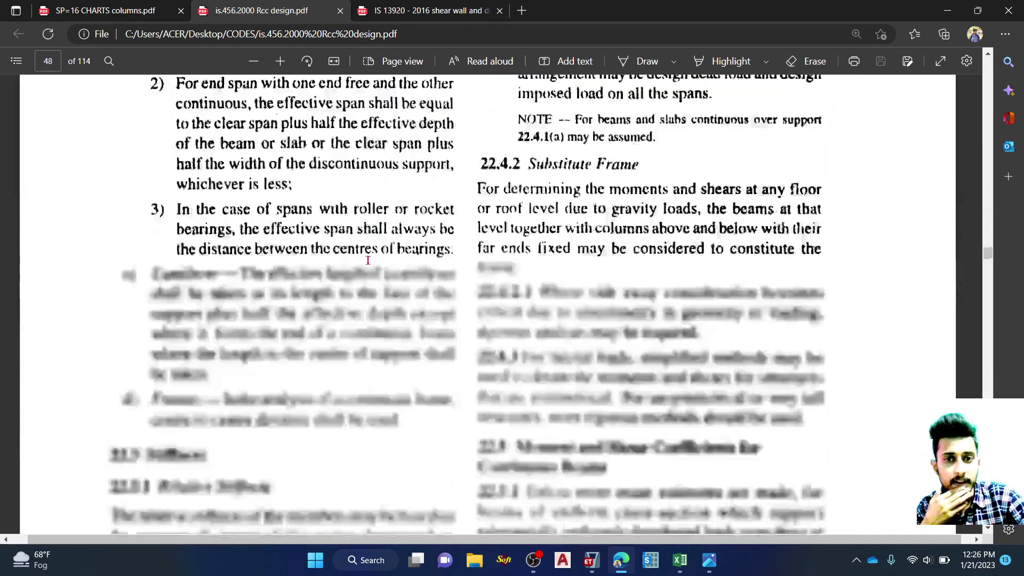
scroll(368, 260, down, 15)
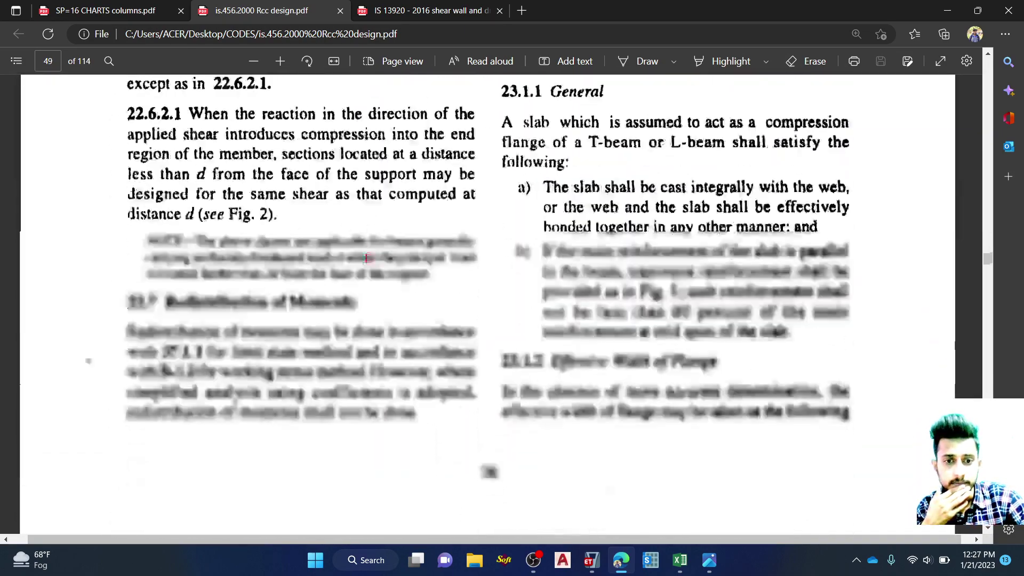
scroll(366, 259, down, 15)
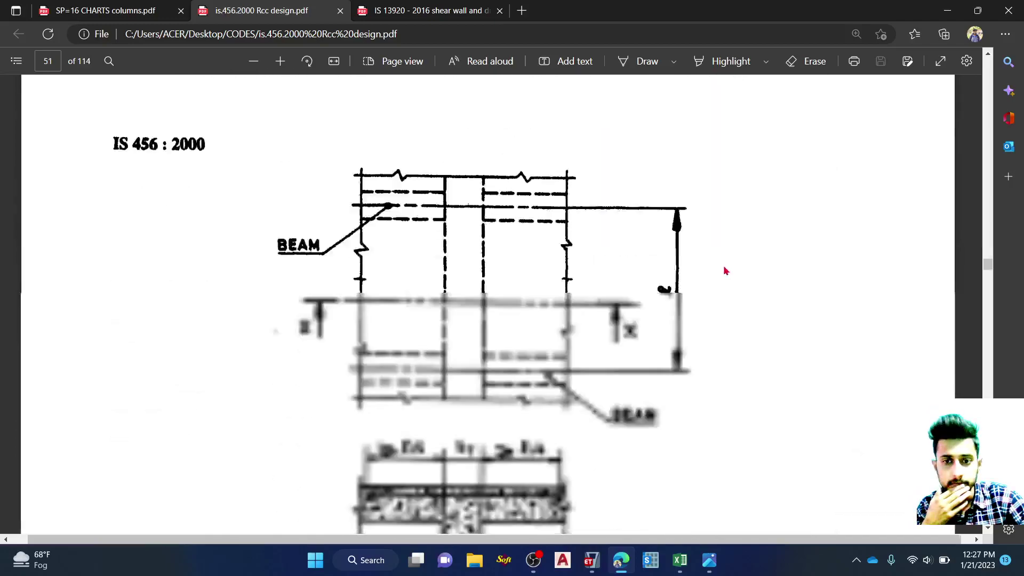
scroll(666, 276, down, 15)
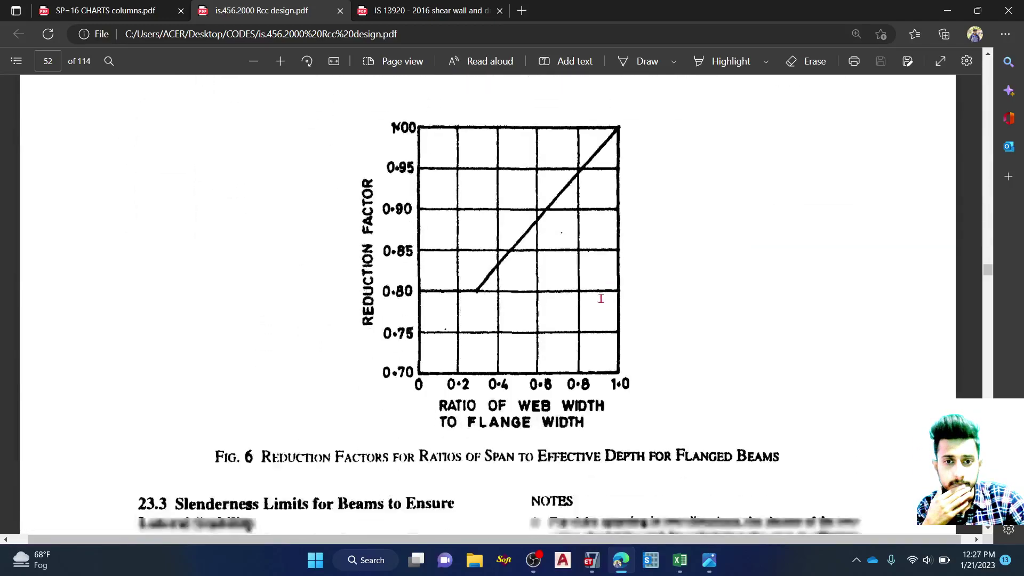
scroll(594, 289, up, 7)
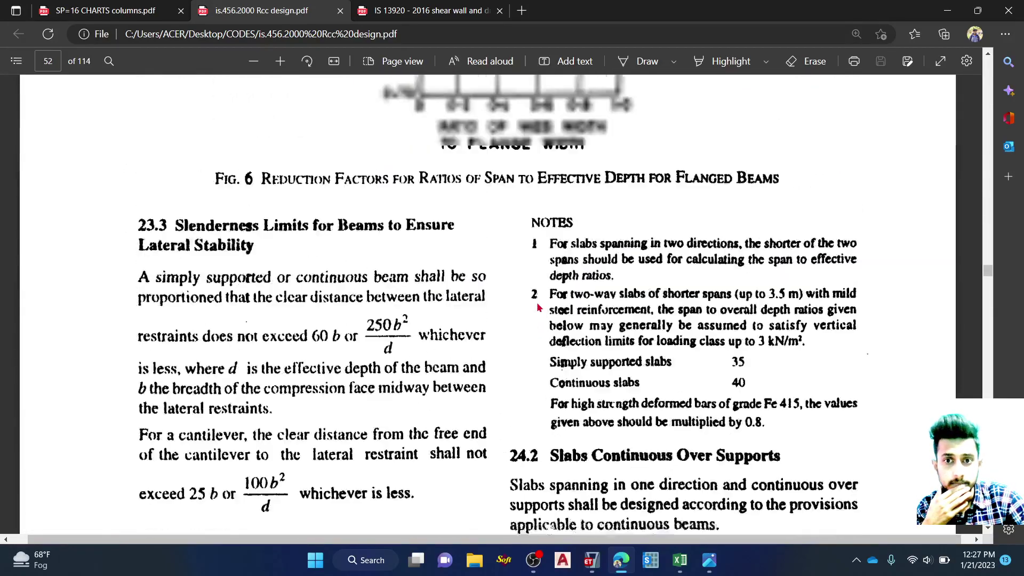
scroll(537, 308, down, 15)
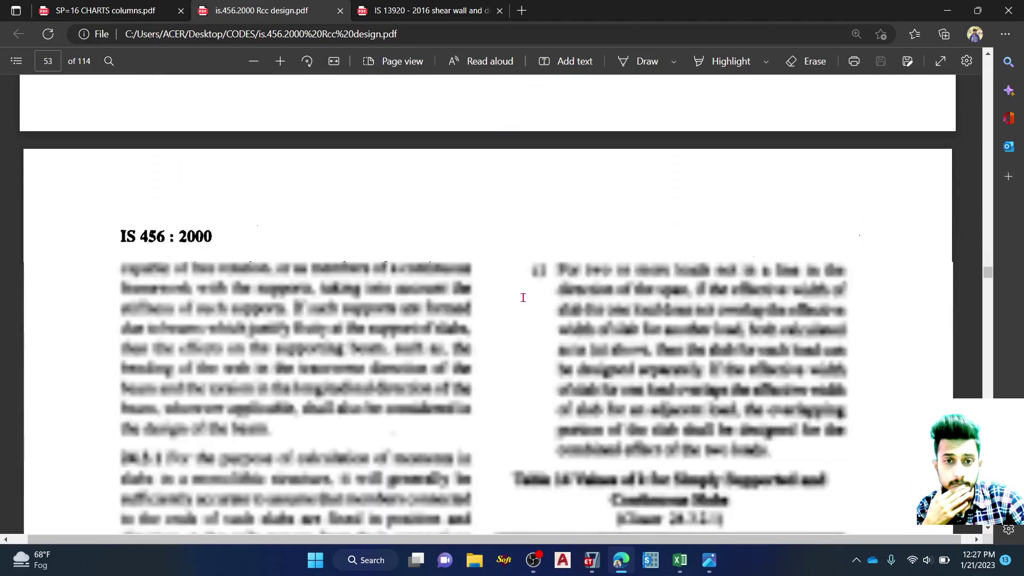
scroll(523, 292, down, 15)
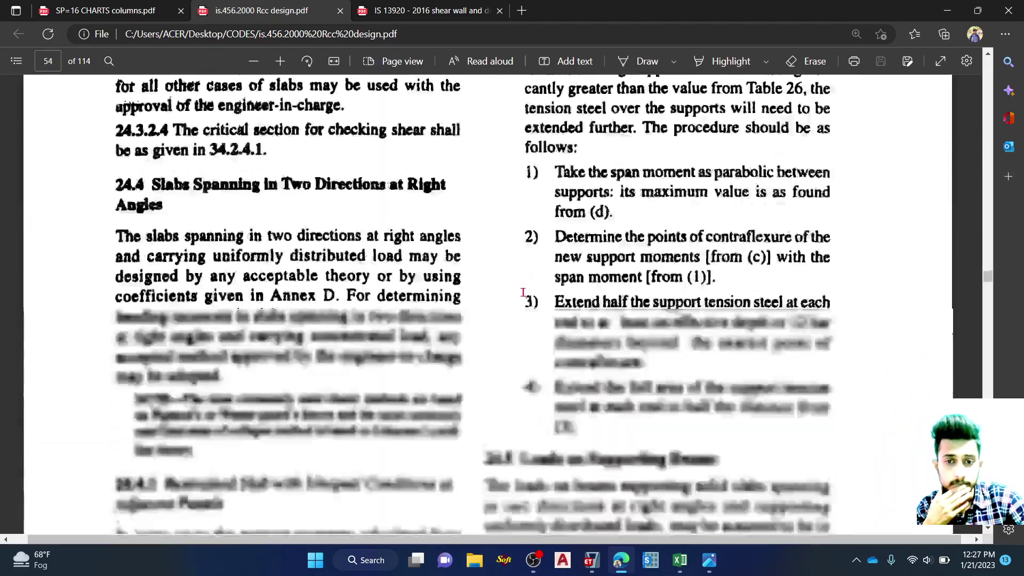
scroll(346, 347, up, 2)
scroll(320, 349, down, 10)
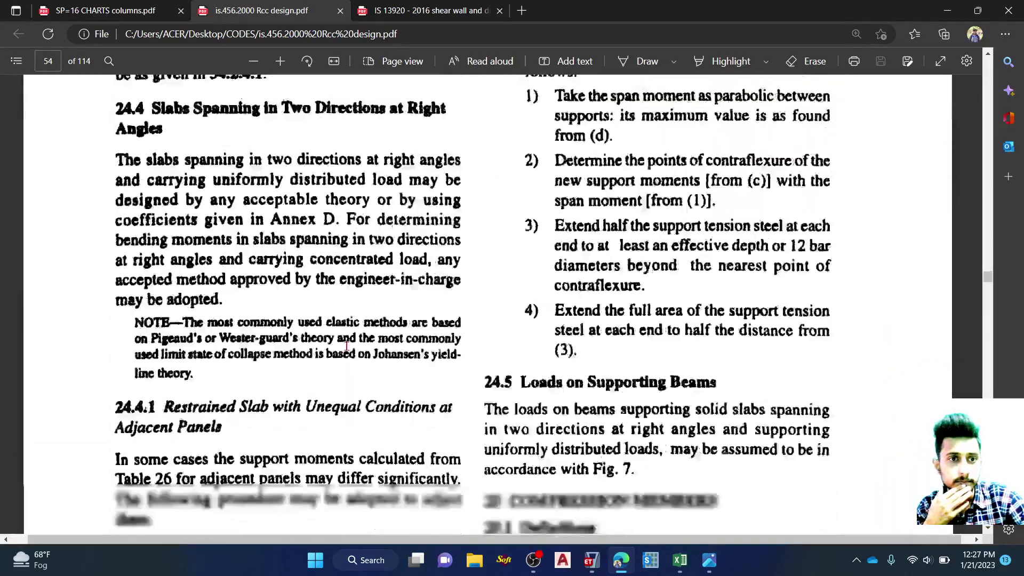
scroll(276, 349, down, 4)
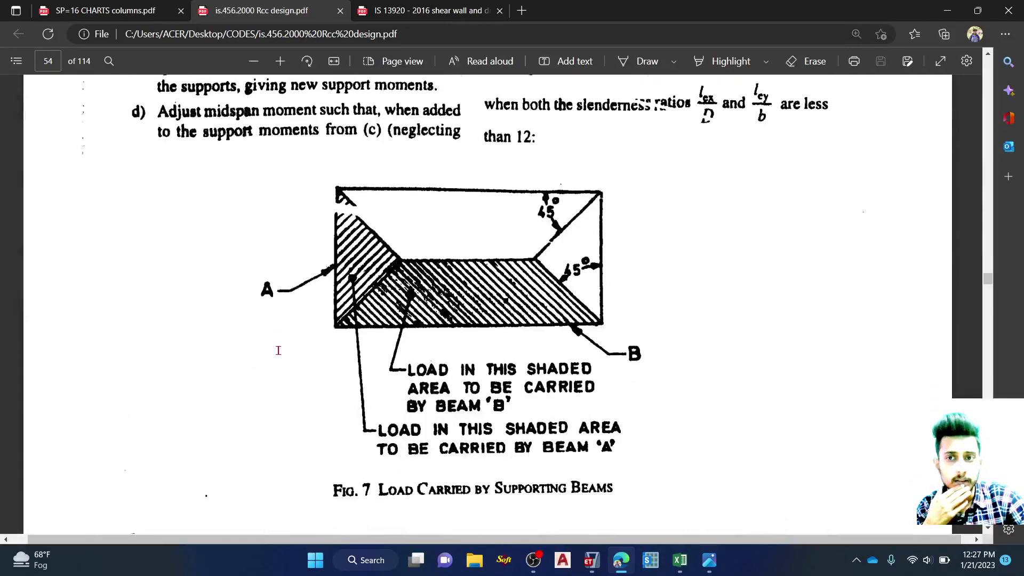
scroll(373, 304, up, 4)
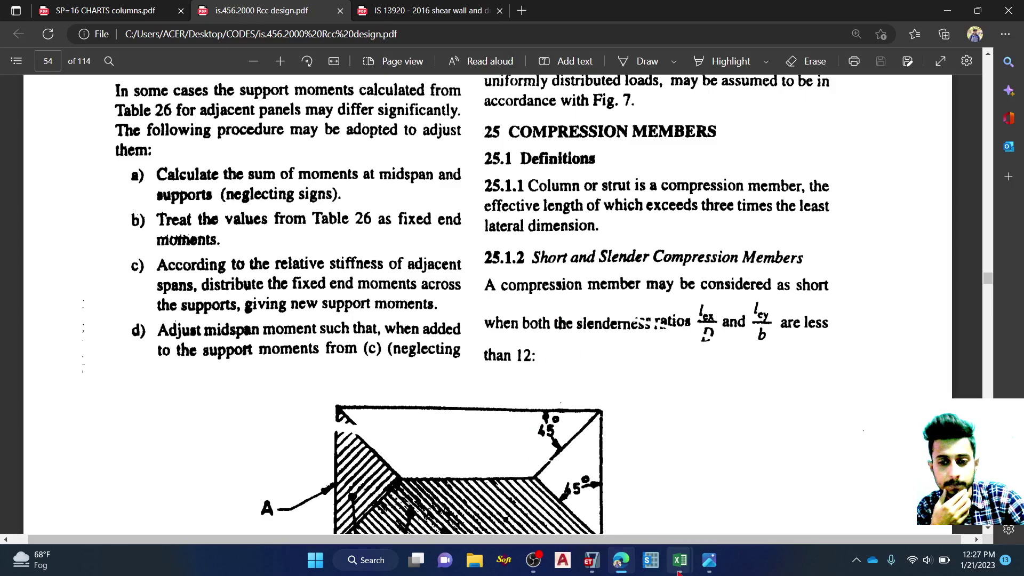
Step: Return to the mid term workbook in Excel and inspect the Leff/D and Leff/B formulas of the slenderness check, keeping them as they are
mouse_move(680, 560)
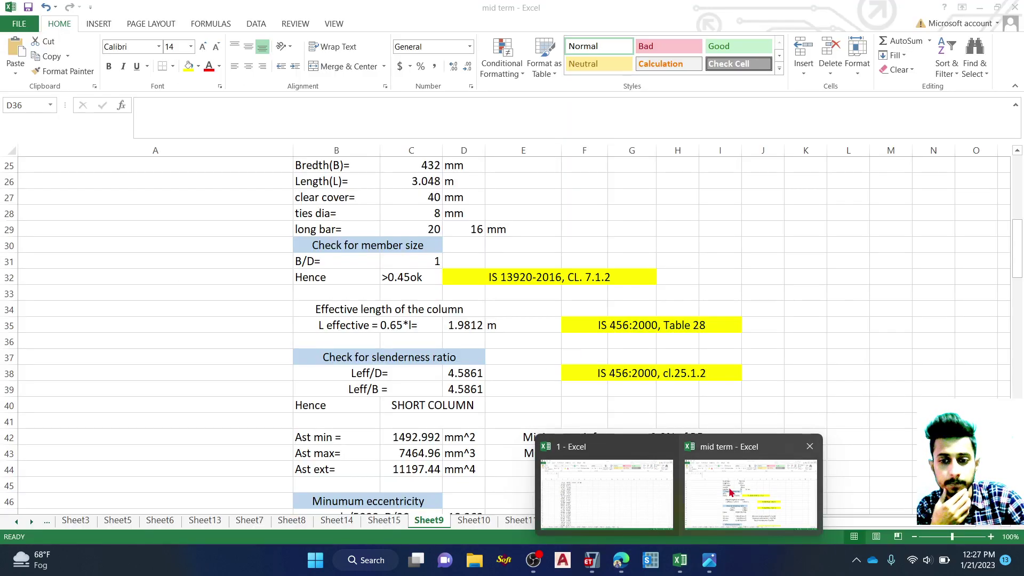
click(730, 492)
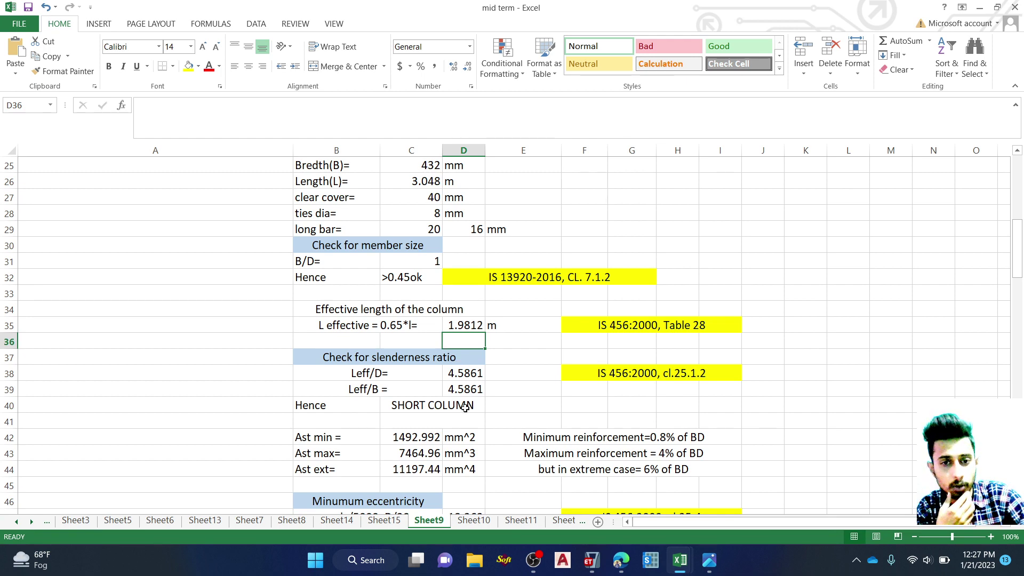
click(621, 560)
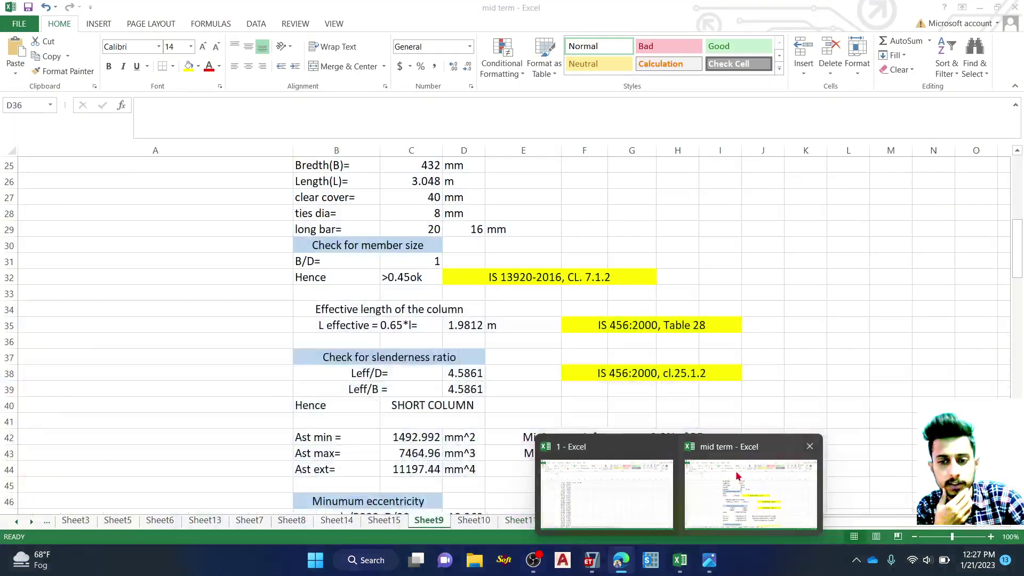
click(737, 476)
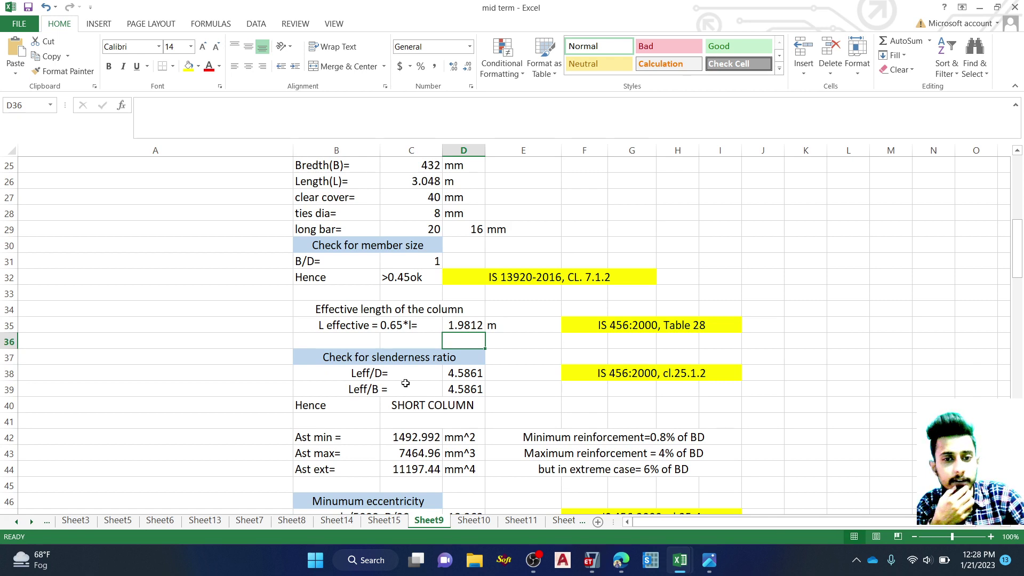
double_click(467, 374)
scroll(467, 374, up, 1)
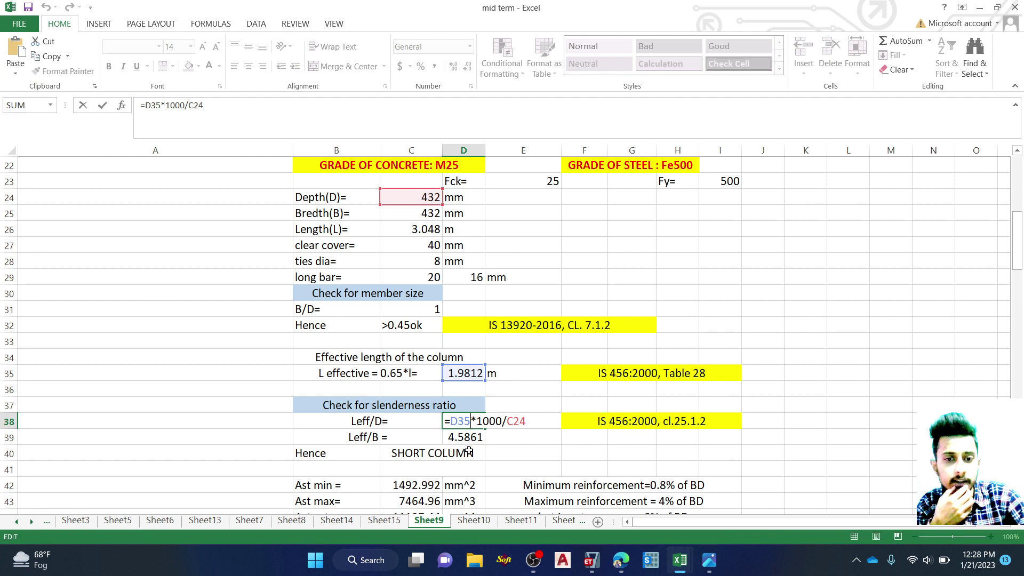
key(Escape)
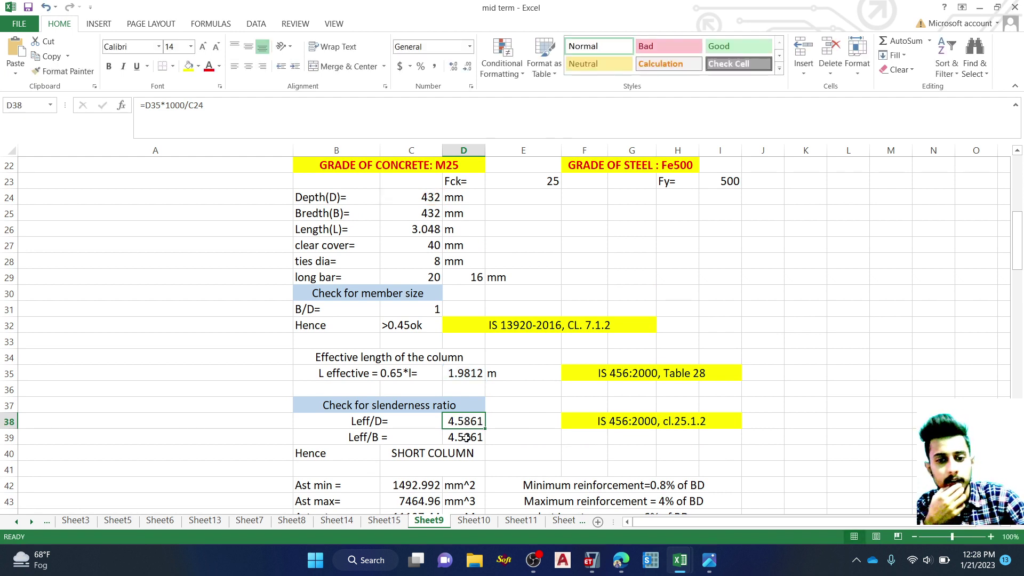
double_click(467, 437)
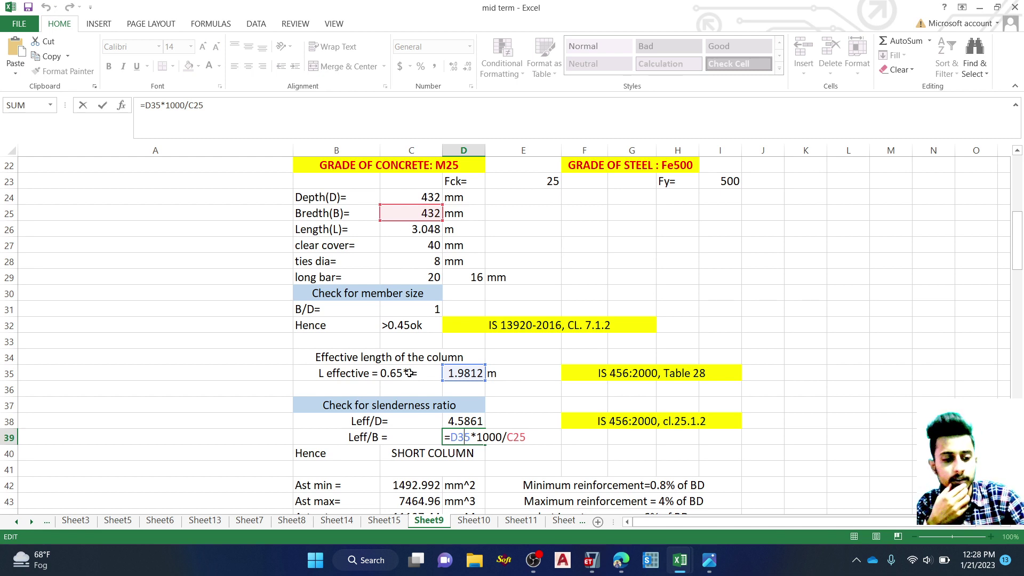
key(Escape)
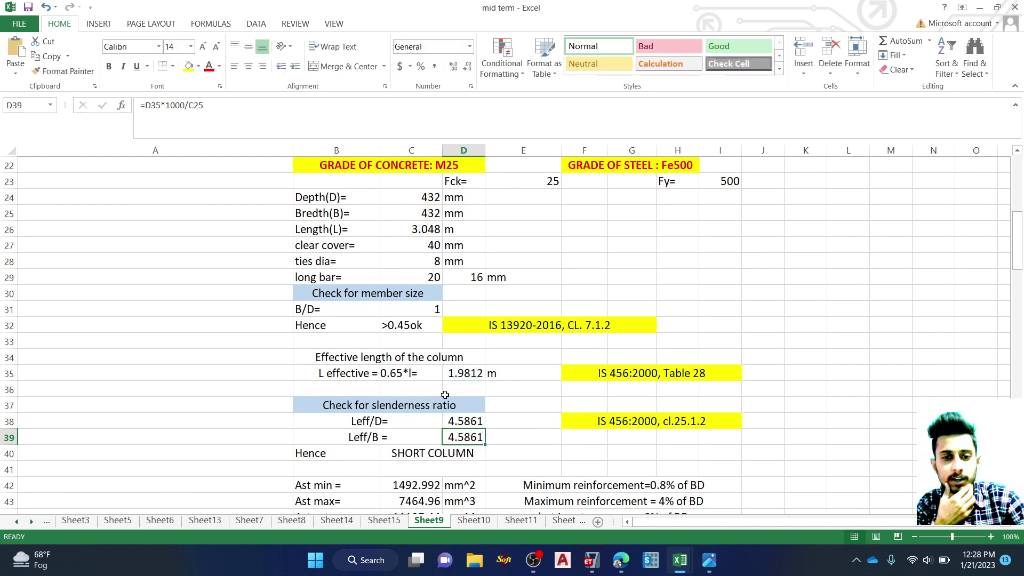
Step: Review the sheet's reinforcement limits and minimum eccentricity section, and examine clause 25.4, Minimum Eccentricity, in the IS 456:2000 PDF
scroll(541, 399, down, 1)
scroll(405, 350, down, 1)
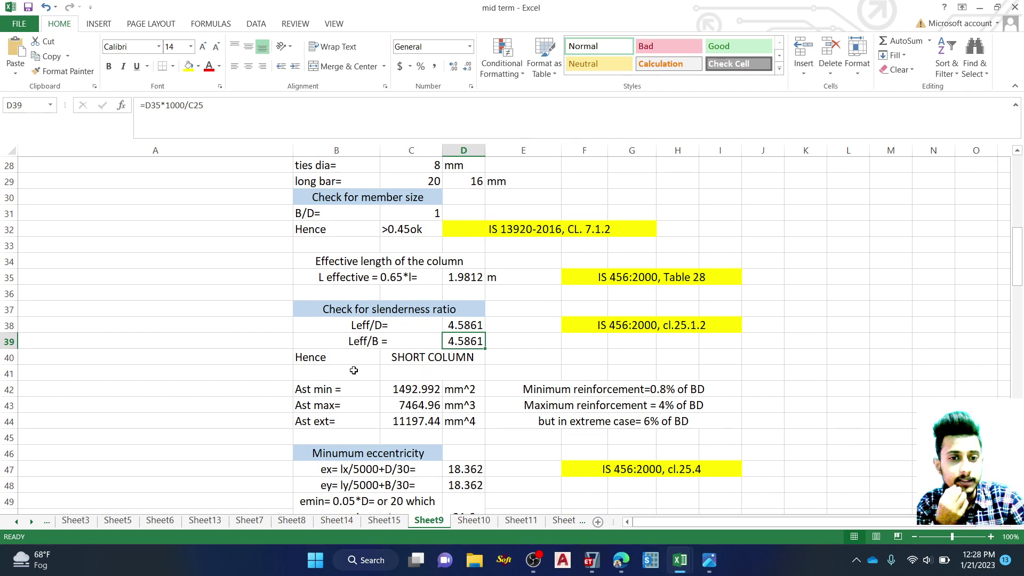
scroll(320, 389, down, 1)
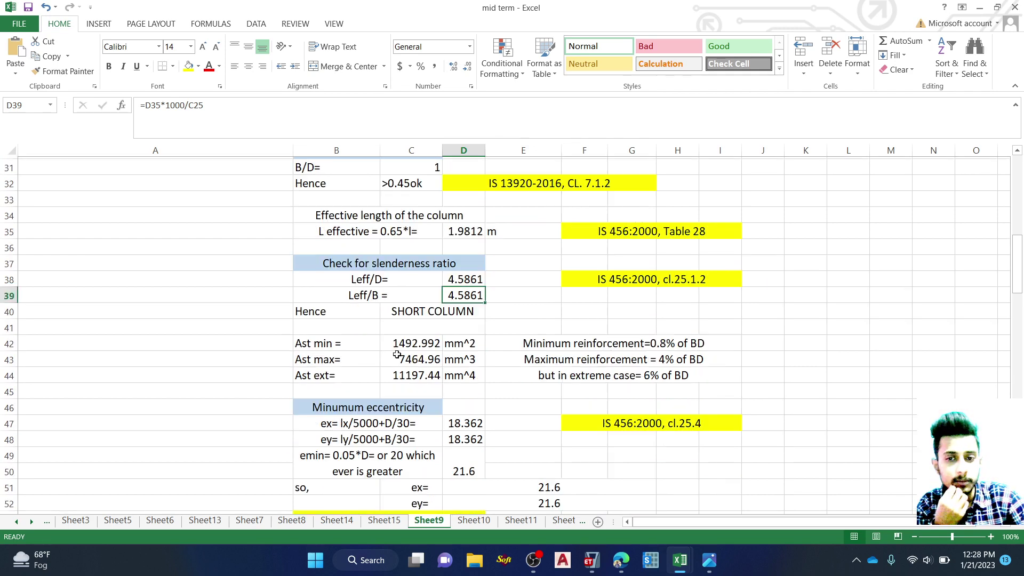
scroll(480, 345, down, 3)
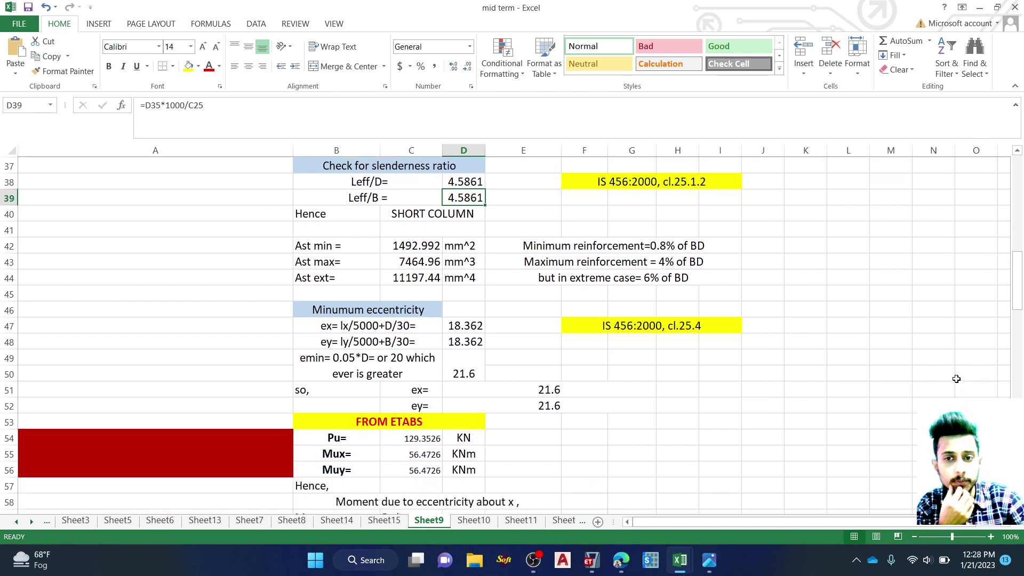
scroll(509, 347, down, 1)
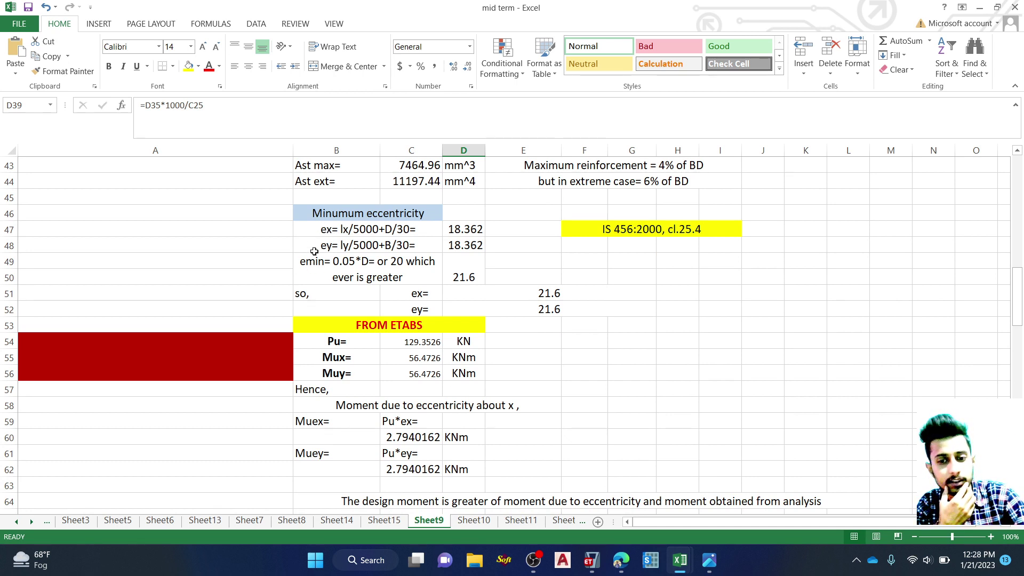
mouse_move(682, 565)
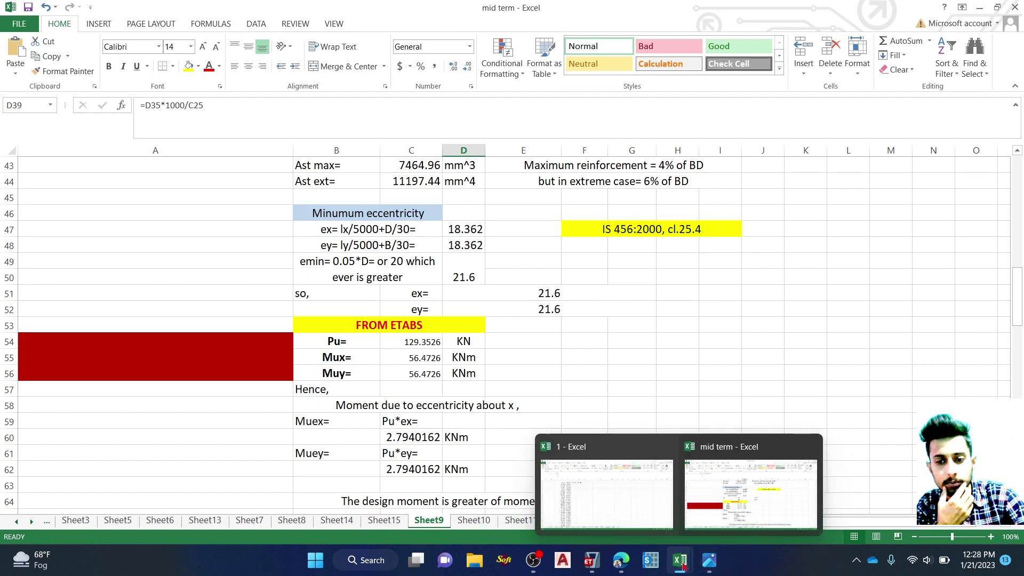
click(621, 559)
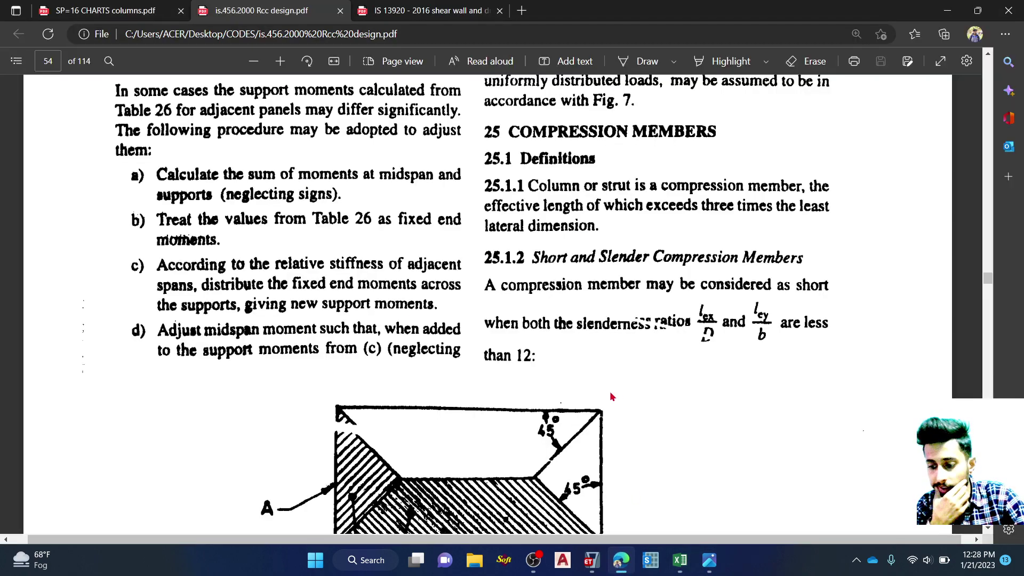
scroll(543, 347, down, 10)
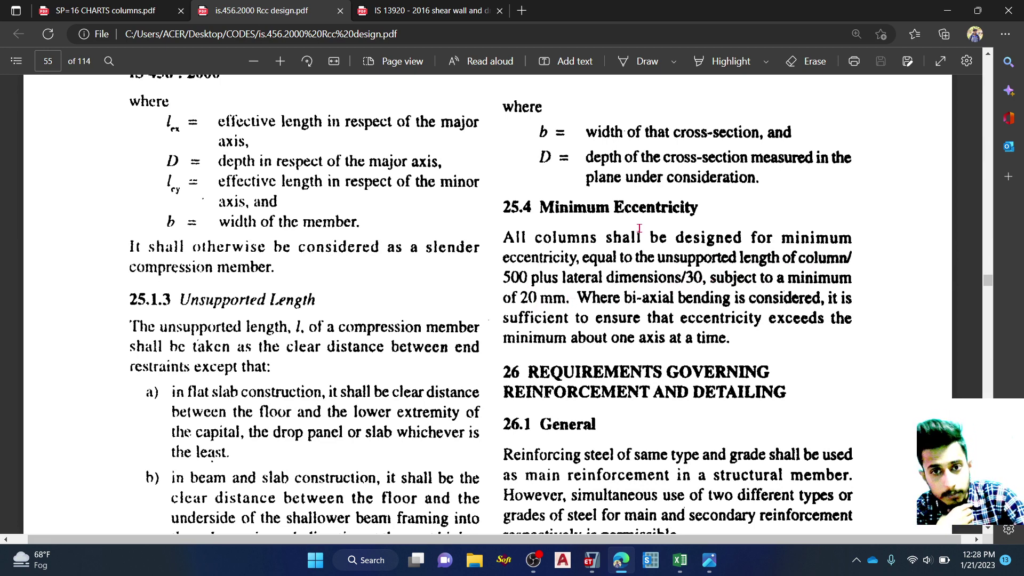
Step: Return to the mid term workbook in Excel and inspect the emin formula of the minimum eccentricity check, tracing its reference to the column depth
mouse_move(679, 559)
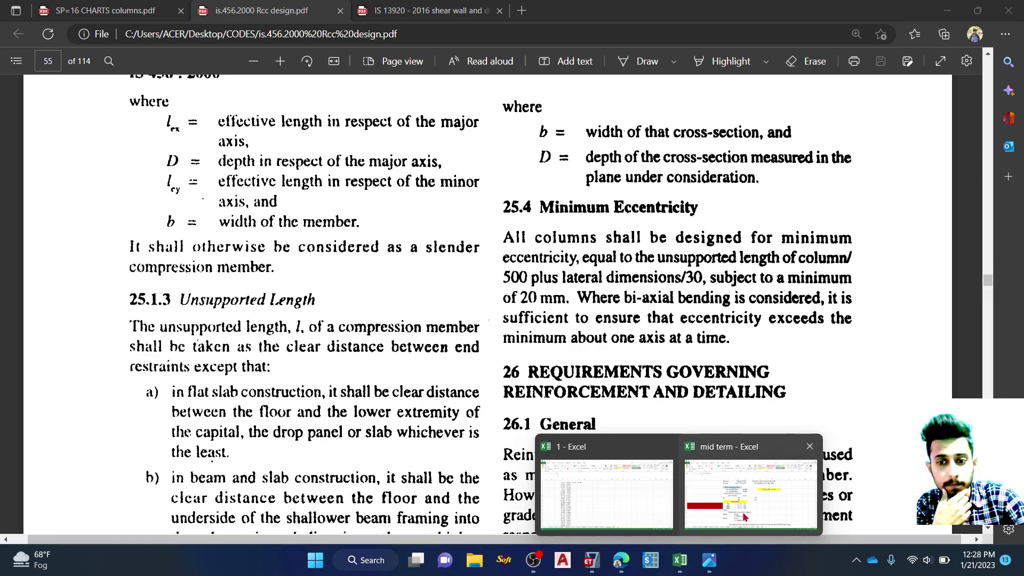
click(749, 480)
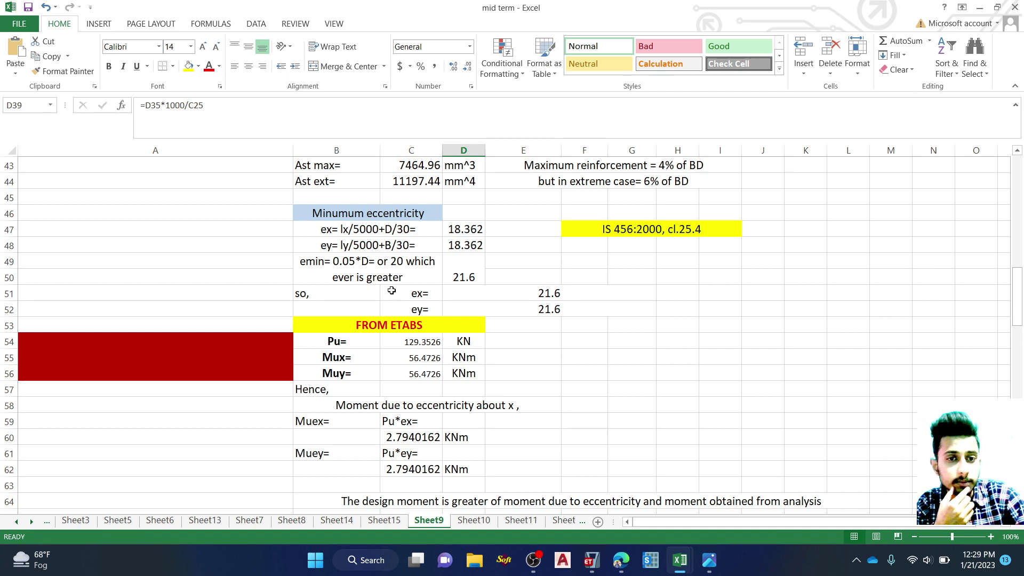
double_click(469, 271)
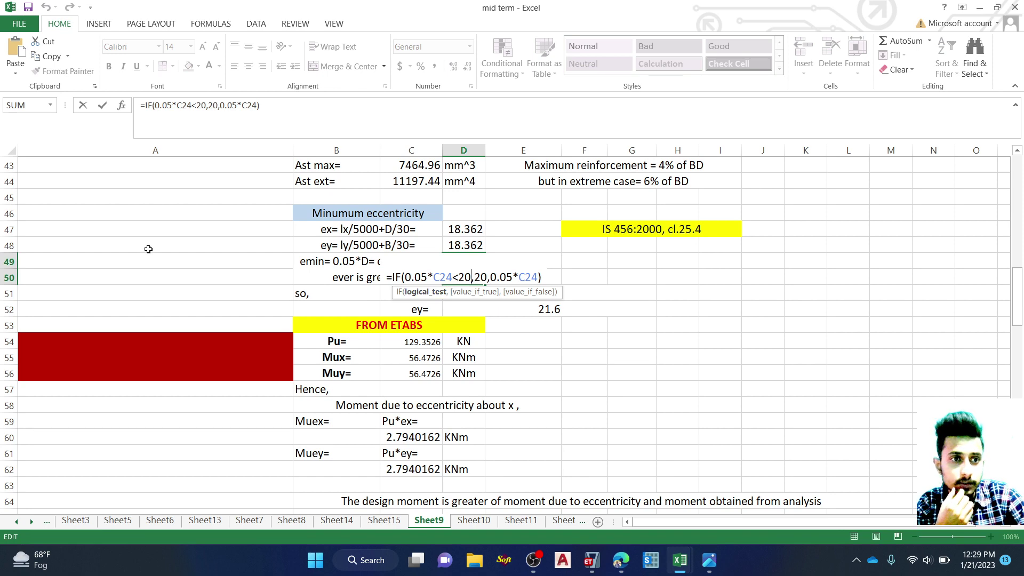
scroll(307, 271, up, 7)
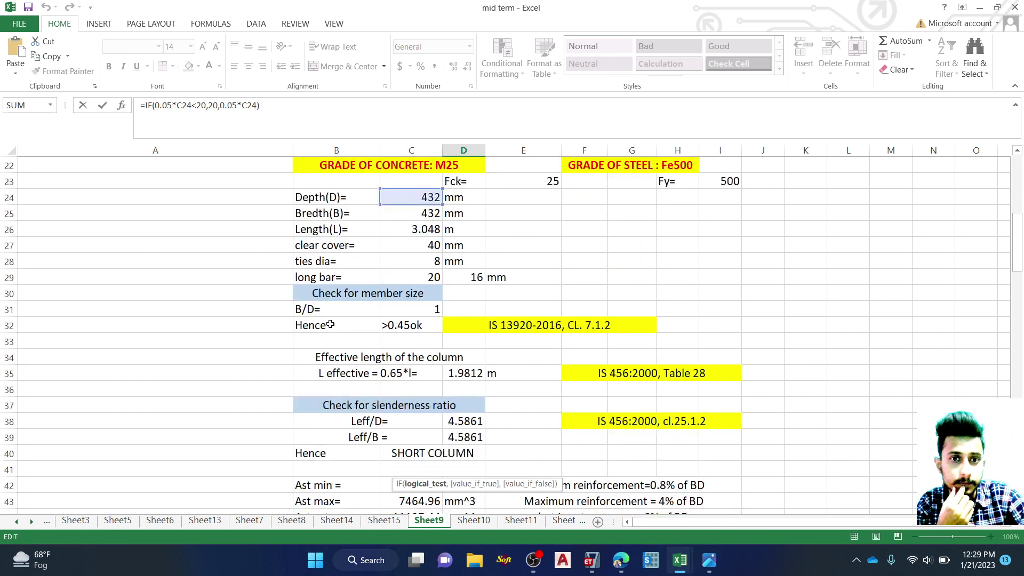
scroll(330, 324, up, 1)
scroll(341, 322, down, 7)
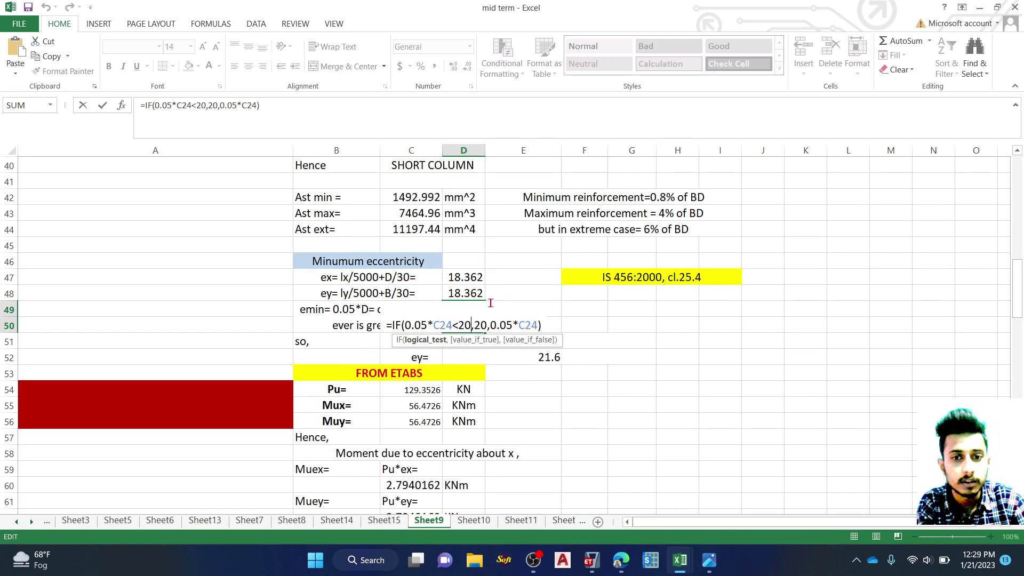
click(116, 301)
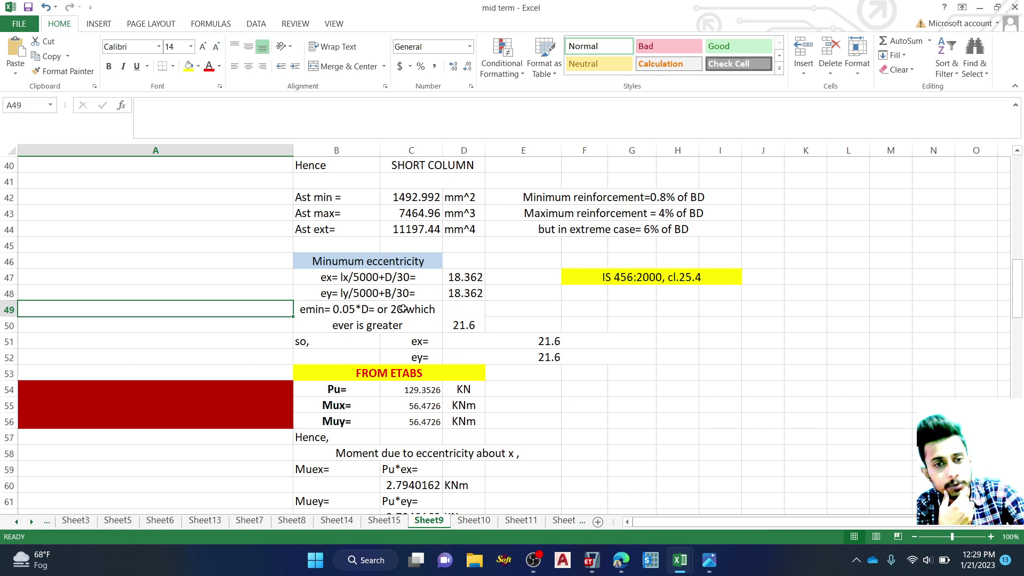
Step: Recheck clause 25.4 in the IS 456:2000 PDF and inspect the governing ex formula in the mid term workbook, keeping it as it is
click(619, 564)
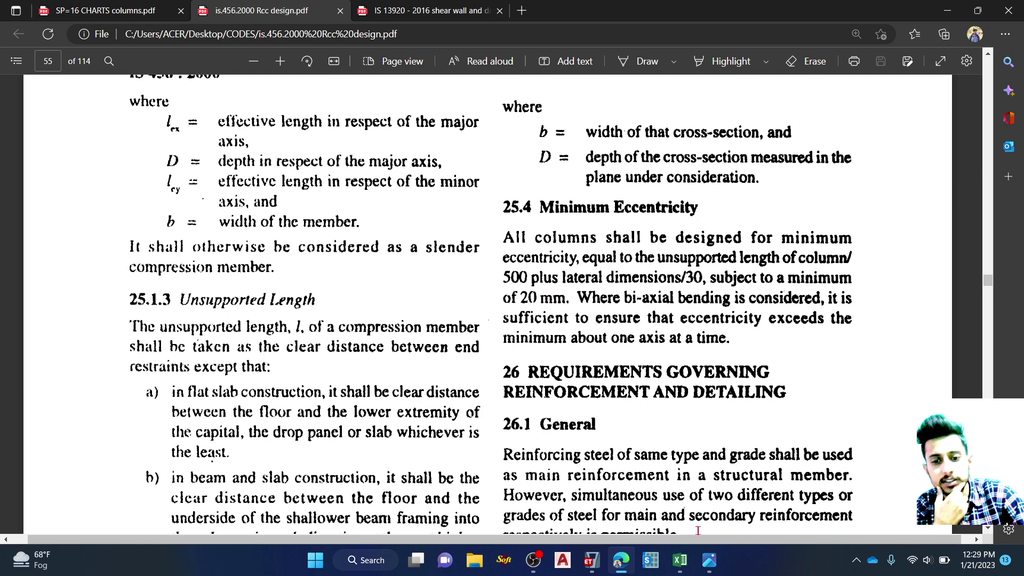
mouse_move(683, 573)
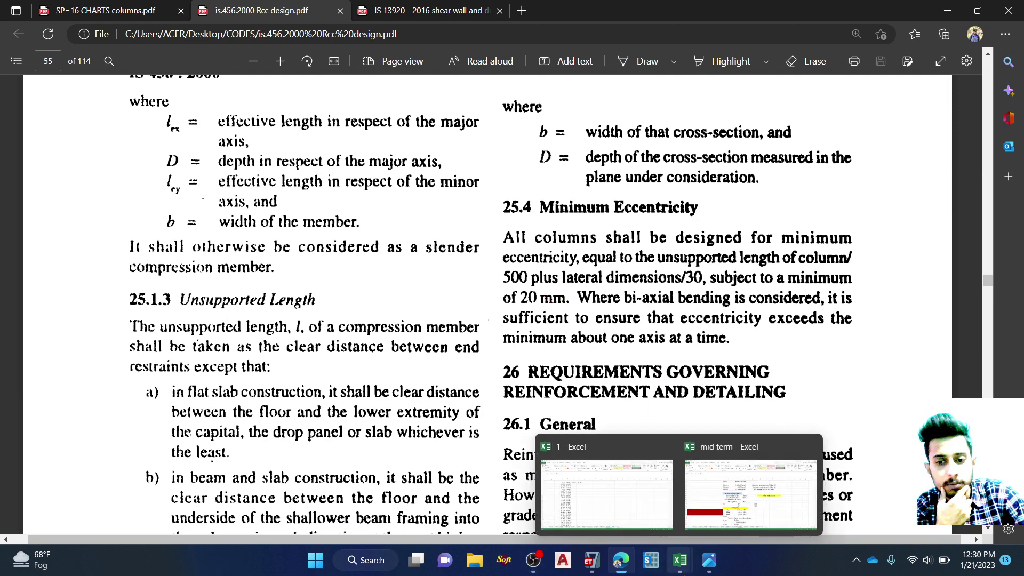
click(731, 488)
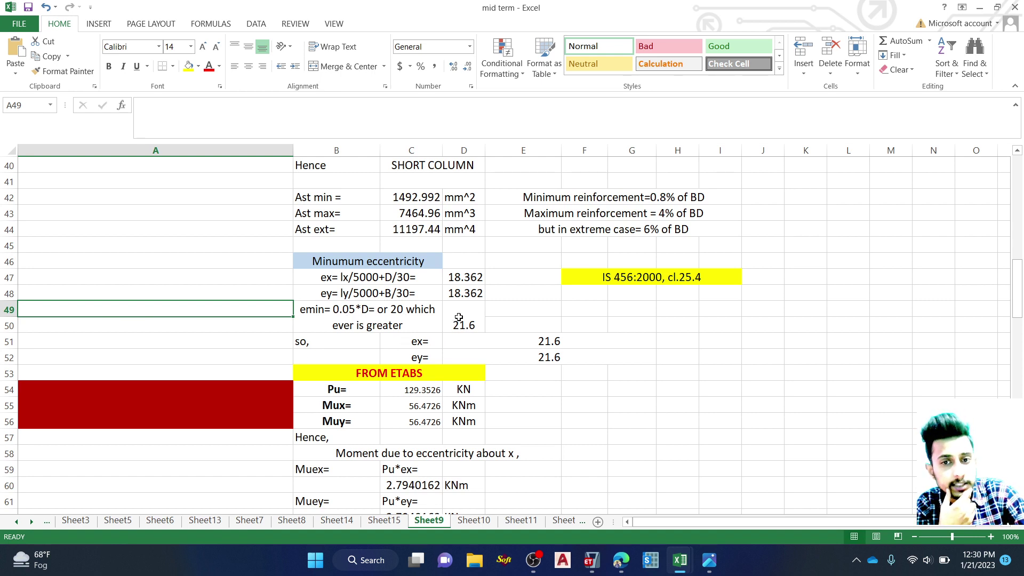
click(505, 342)
double_click(505, 343)
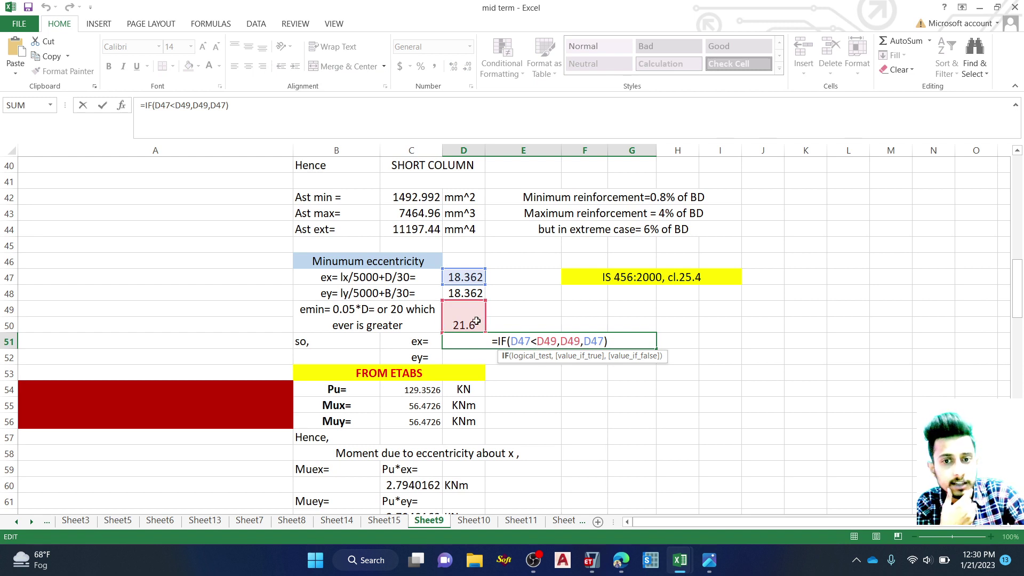
key(ctrl+Return)
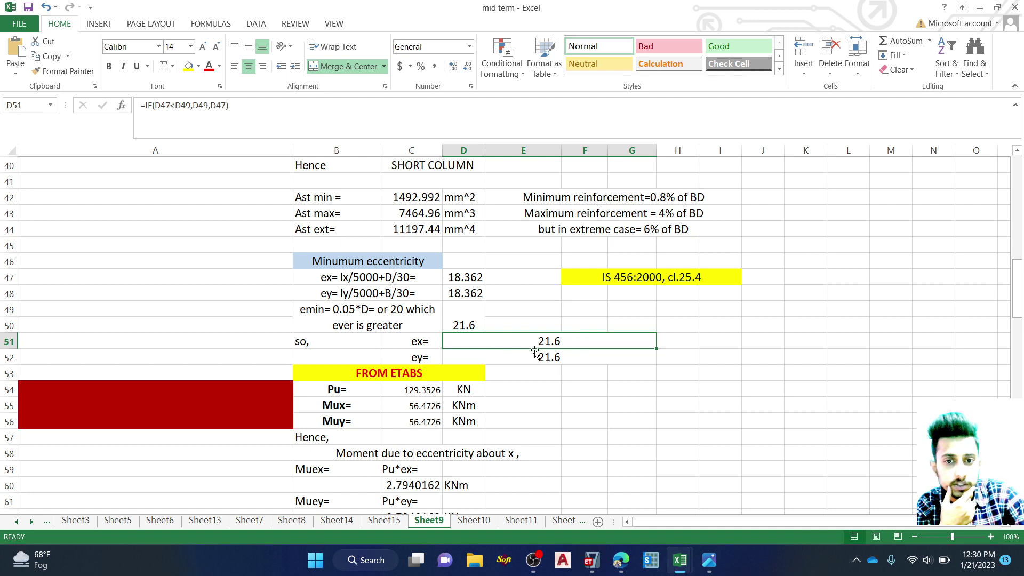
scroll(356, 338, down, 1)
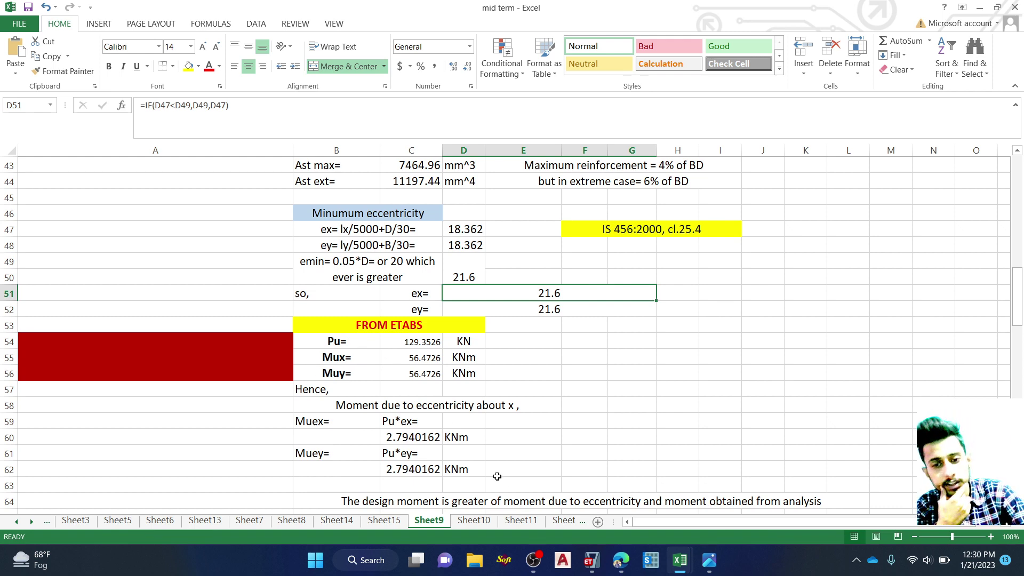
Step: Switch to the ETABS model and display the Element Forces - Columns table from the frame output analysis results
mouse_move(589, 560)
click(570, 493)
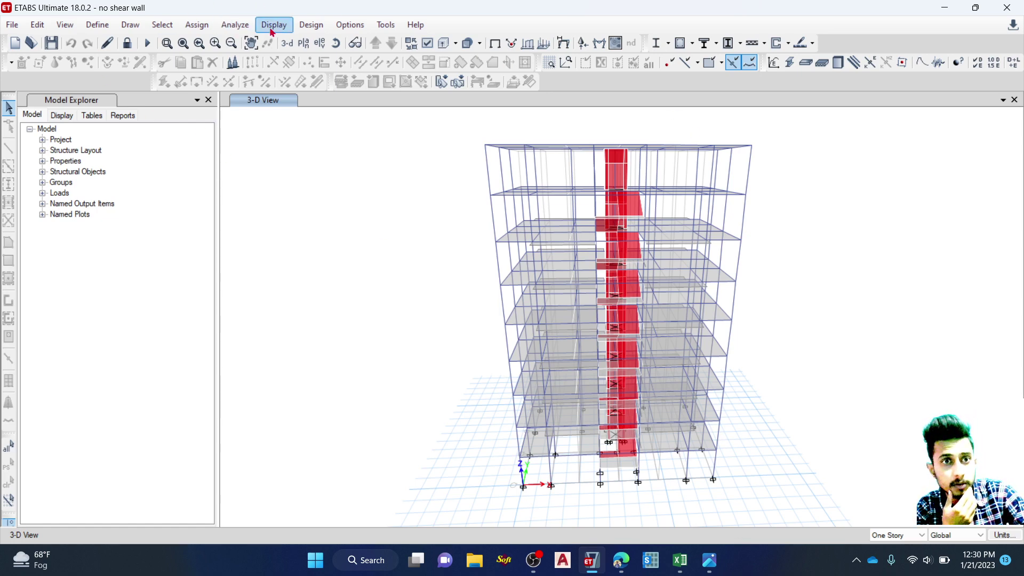
click(233, 64)
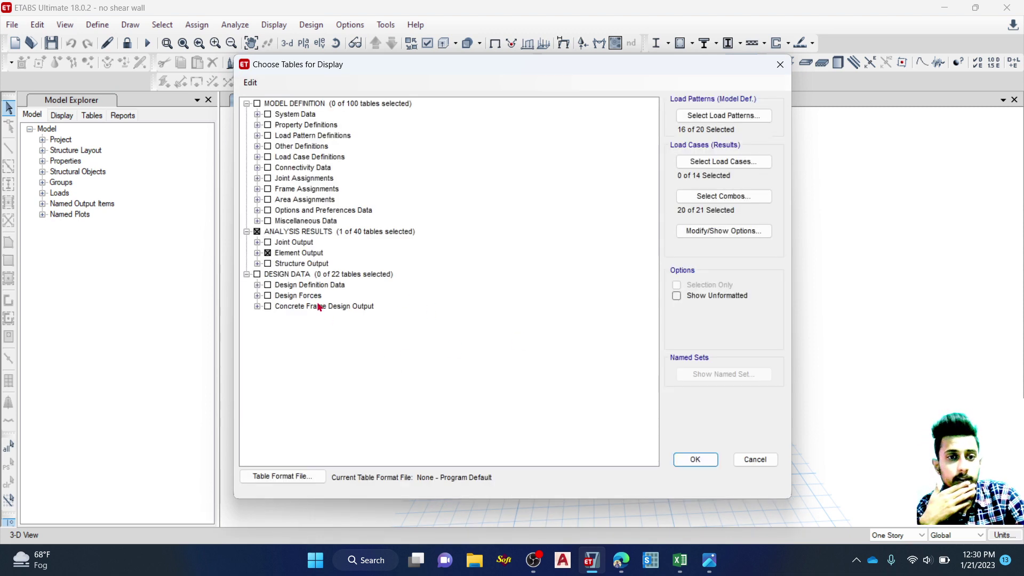
click(257, 253)
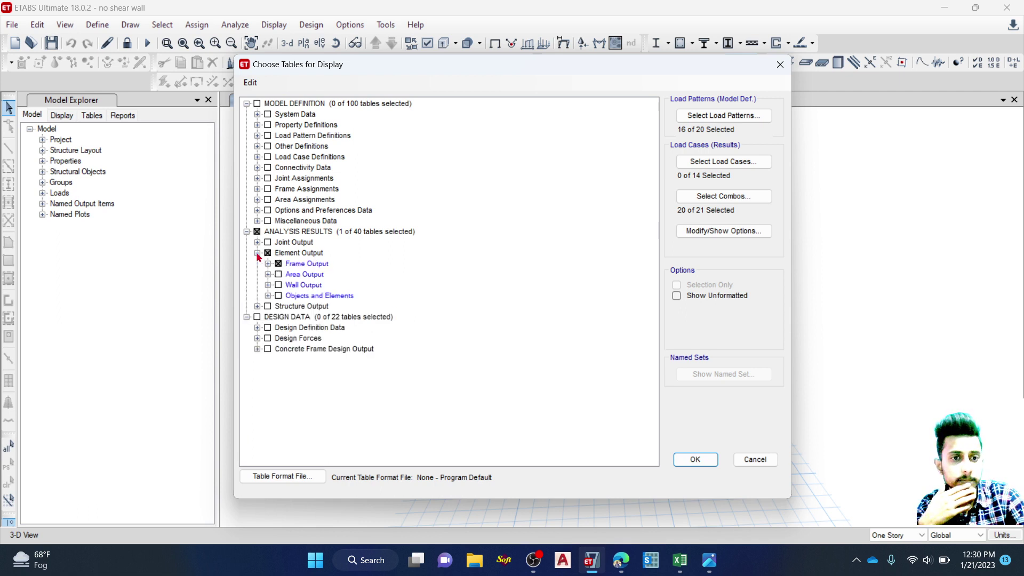
click(268, 263)
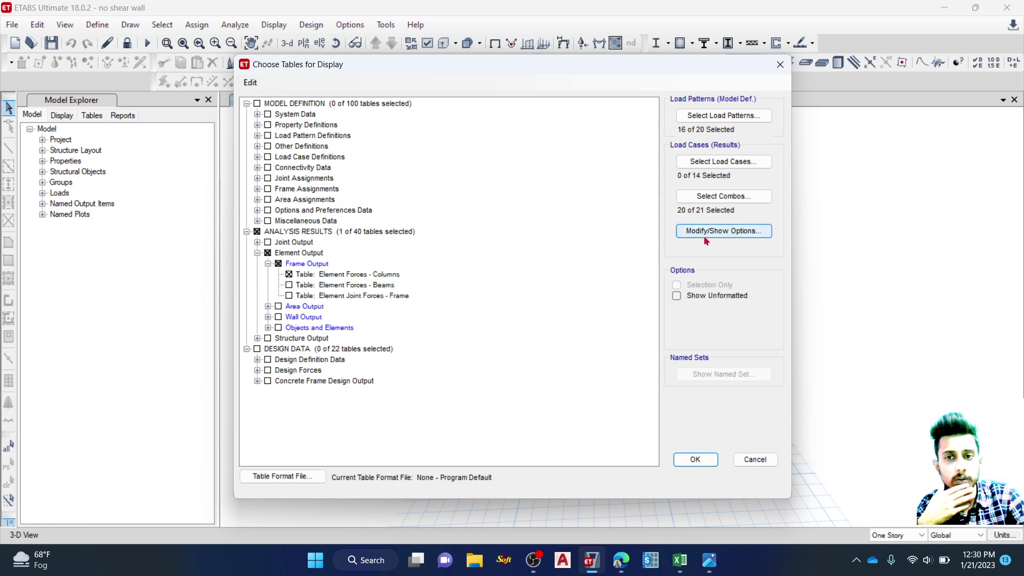
click(686, 462)
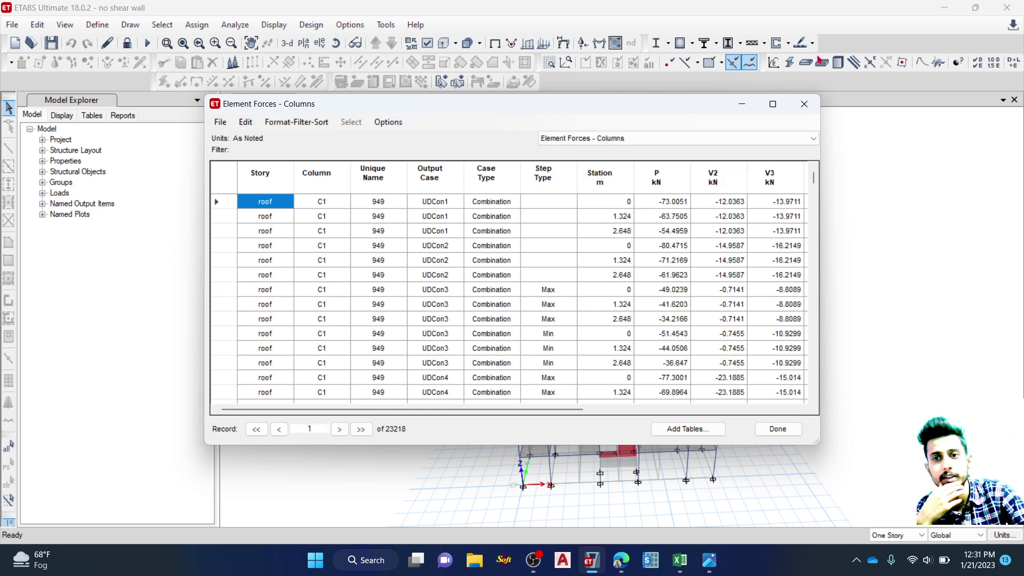
Step: Maximize the column forces table and highlight the axial force P values of roof column C1 for UDCon1
click(772, 104)
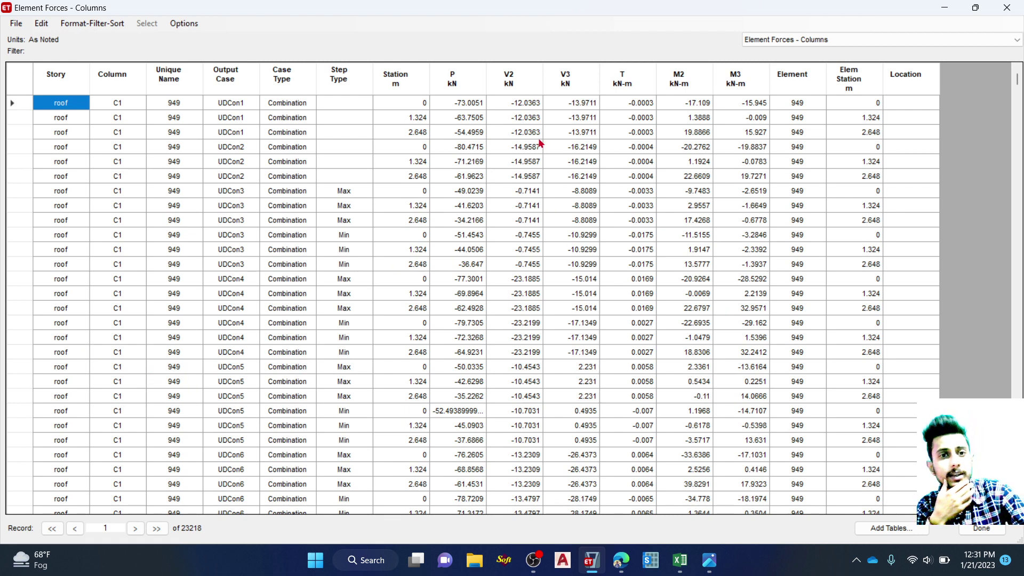
drag(460, 105, 501, 248)
drag(469, 127, 470, 131)
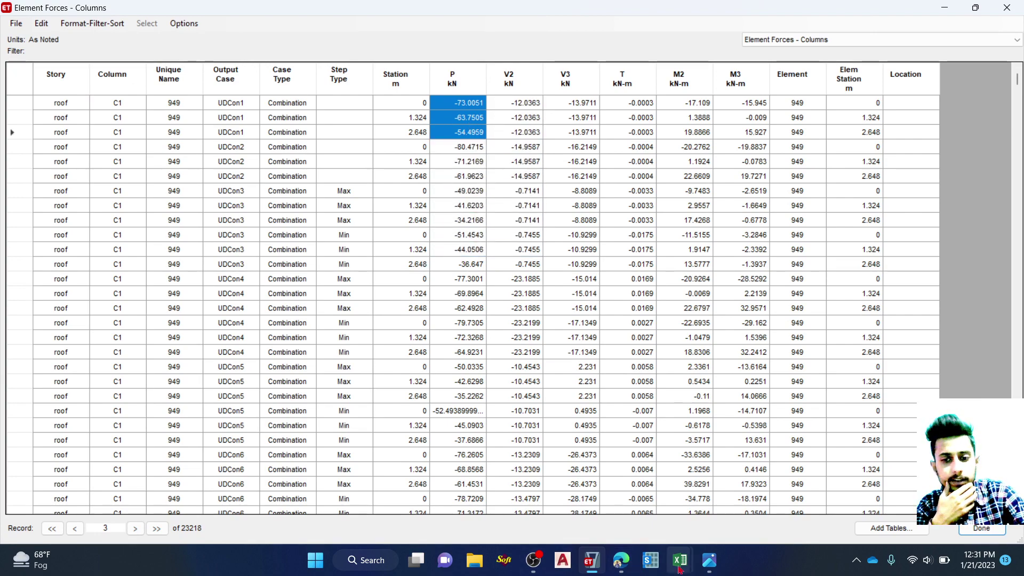
key(Up)
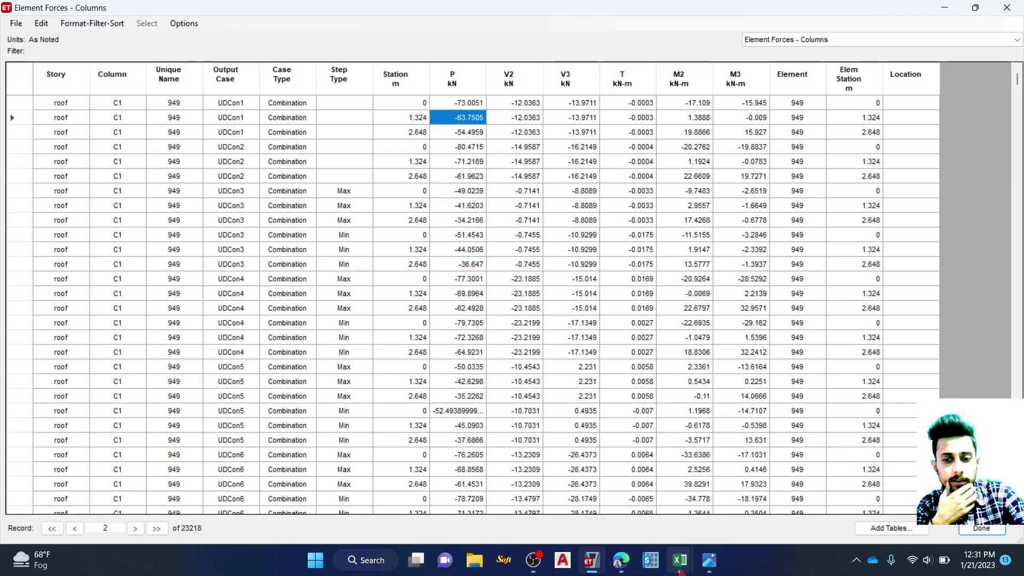
Step: Switch to workbook 1 in Excel and examine the MIN formula in F2 and its column D range, leaving the formula unchanged
mouse_move(679, 560)
click(608, 487)
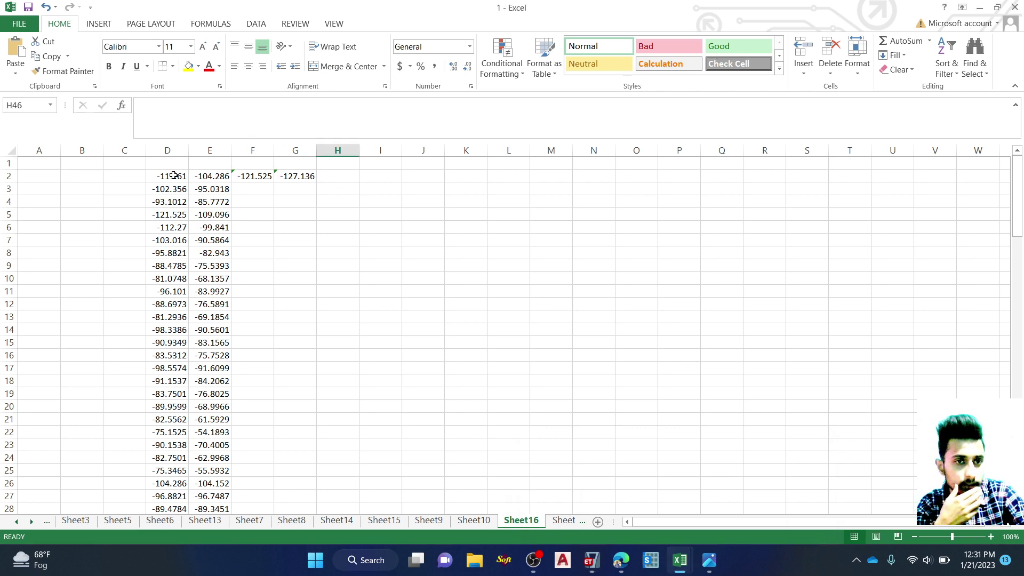
double_click(258, 176)
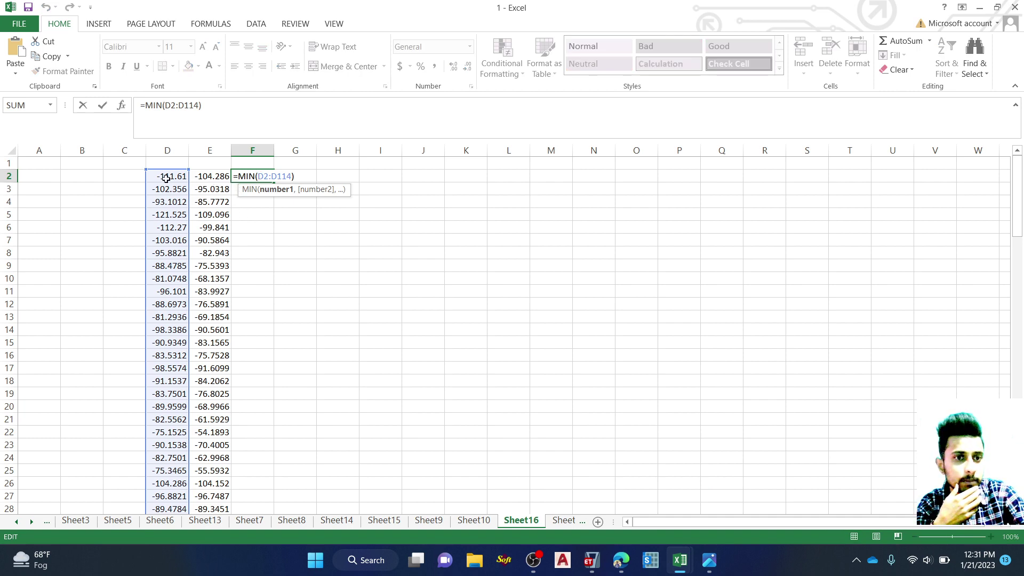
scroll(163, 176, down, 20)
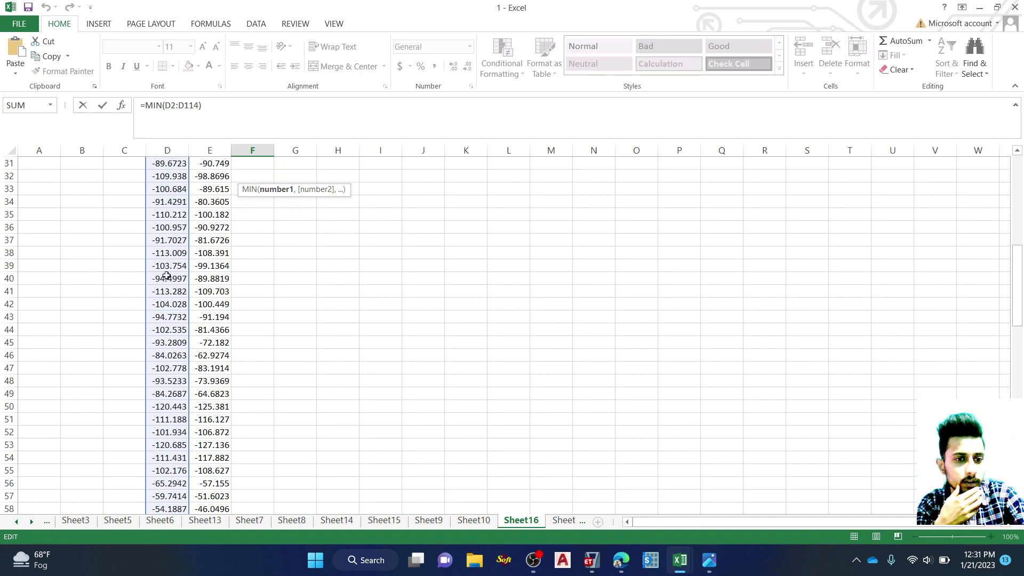
scroll(167, 280, down, 12)
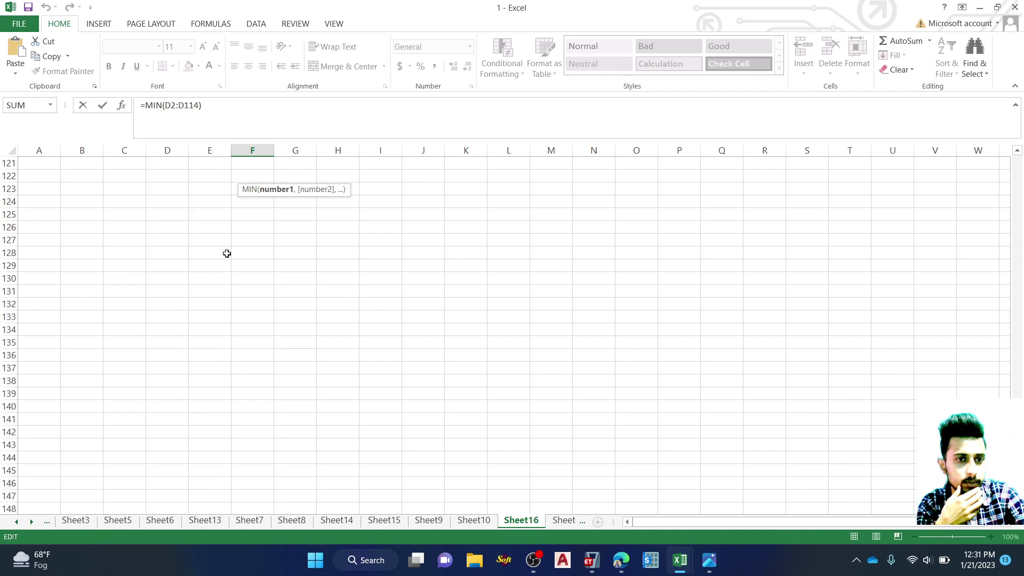
scroll(182, 276, up, 5)
scroll(155, 272, up, 19)
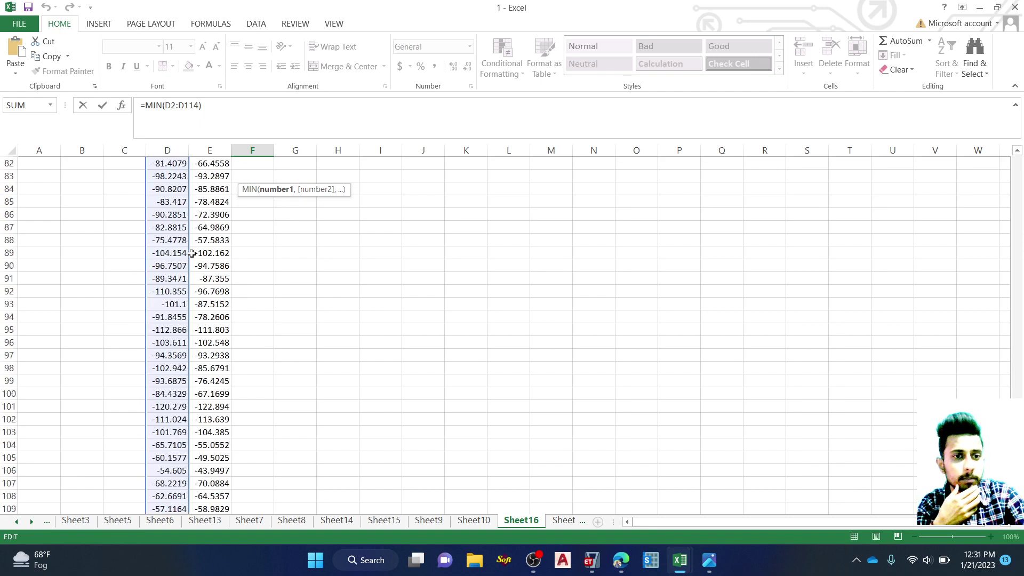
scroll(270, 227, up, 4)
click(533, 265)
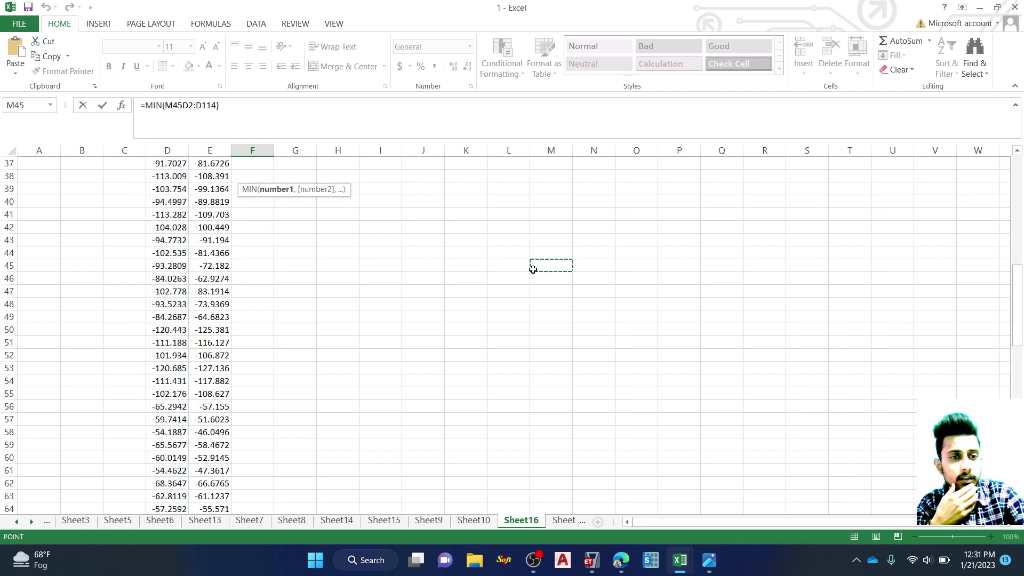
scroll(240, 235, up, 5)
scroll(185, 220, up, 7)
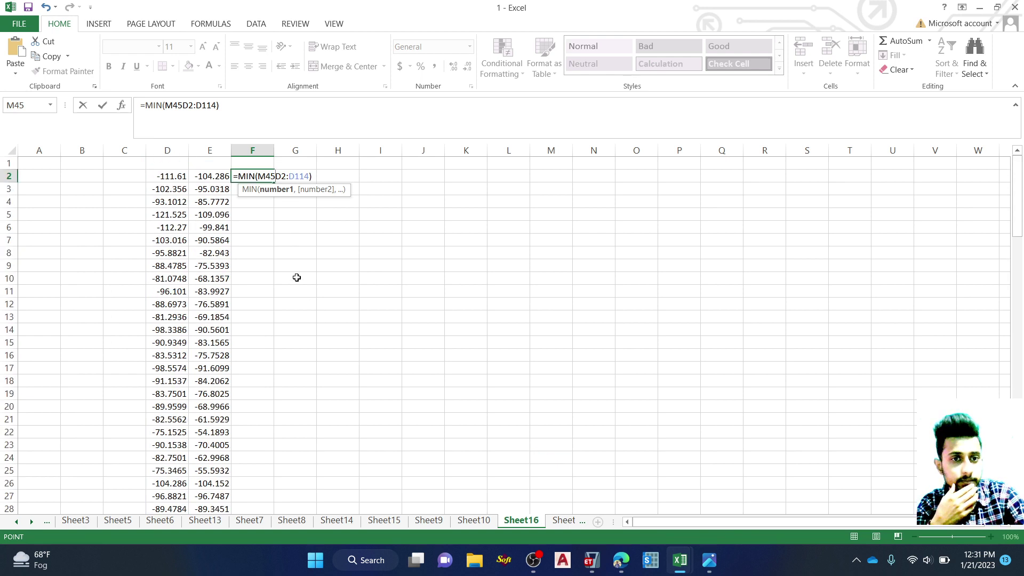
key(Escape)
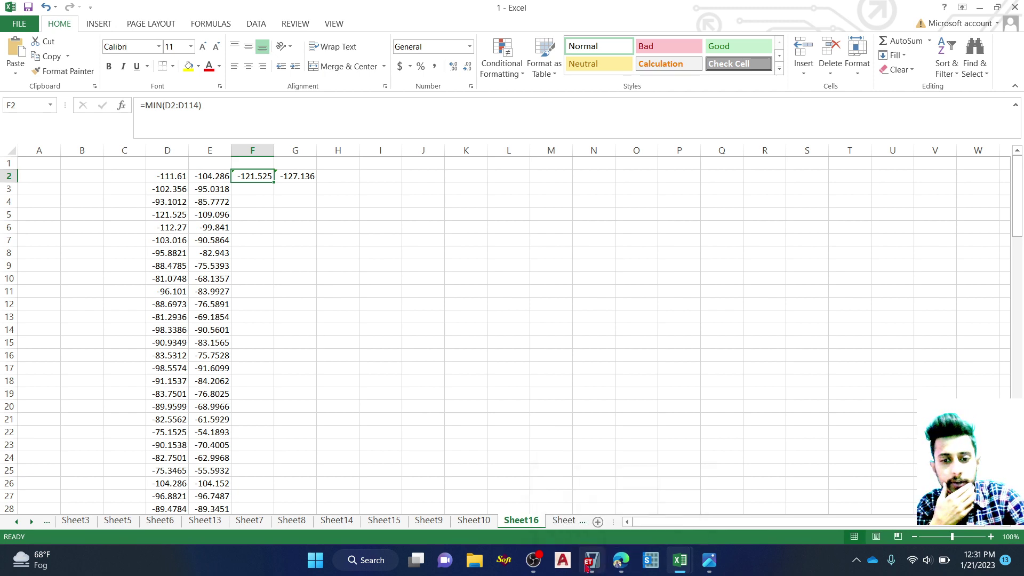
Step: Return to the ETABS column forces table and examine the load combination results for roof columns C1, C2 and C3
mouse_move(589, 560)
click(561, 522)
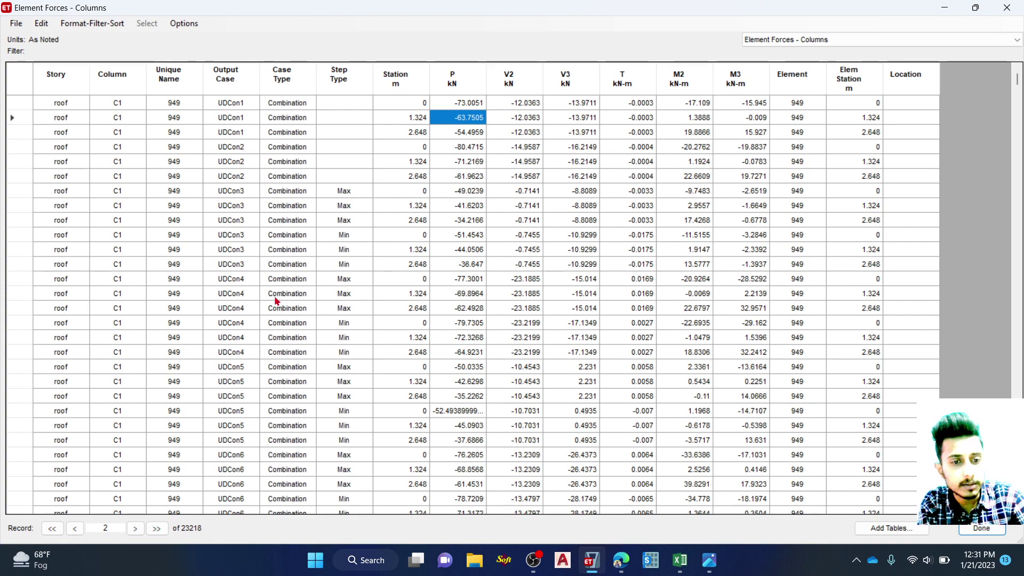
scroll(277, 299, down, 1)
scroll(277, 299, down, 3)
scroll(267, 323, down, 4)
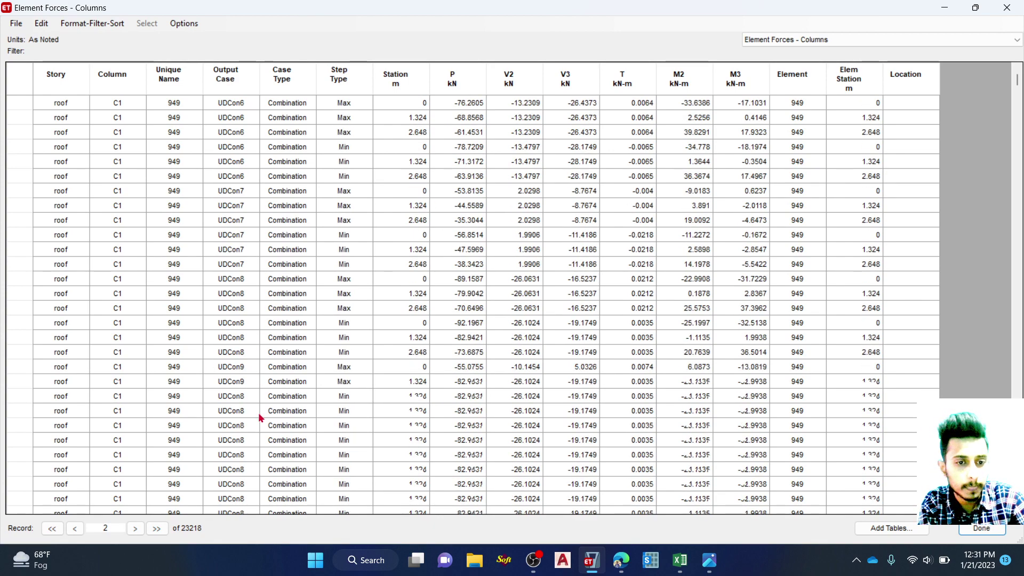
scroll(274, 425, down, 2)
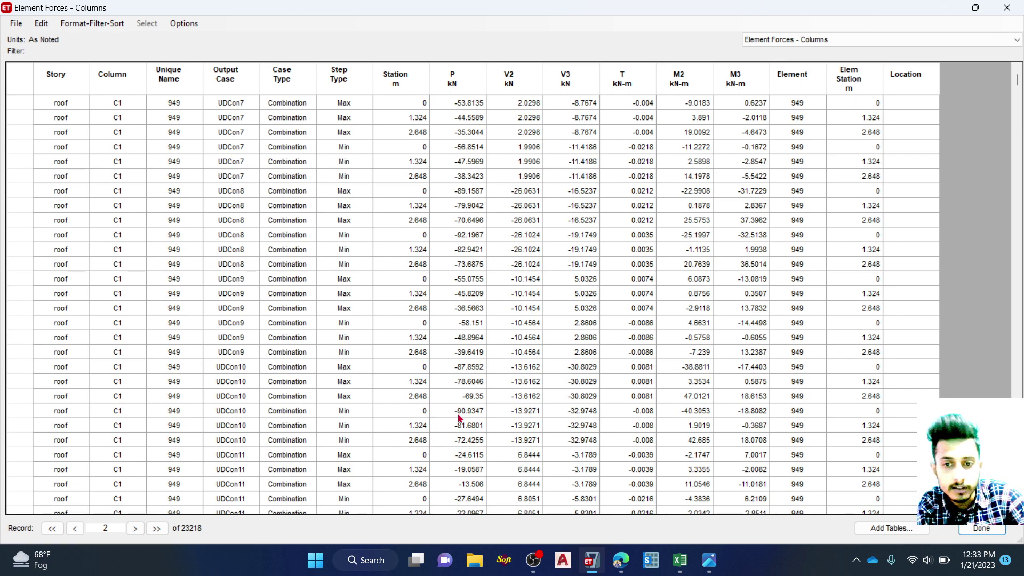
scroll(635, 322, down, 10)
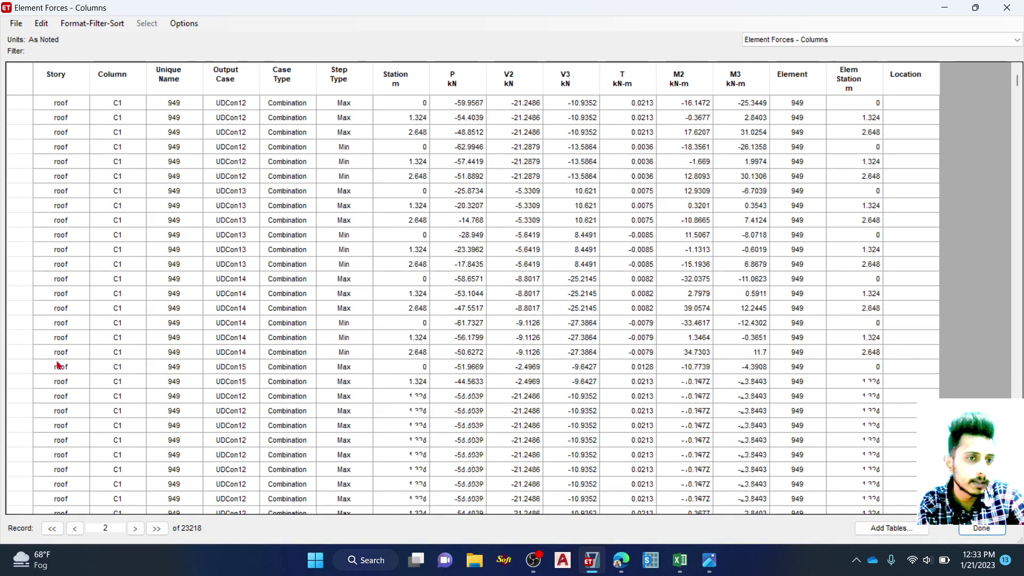
scroll(169, 357, down, 2)
scroll(169, 357, down, 10)
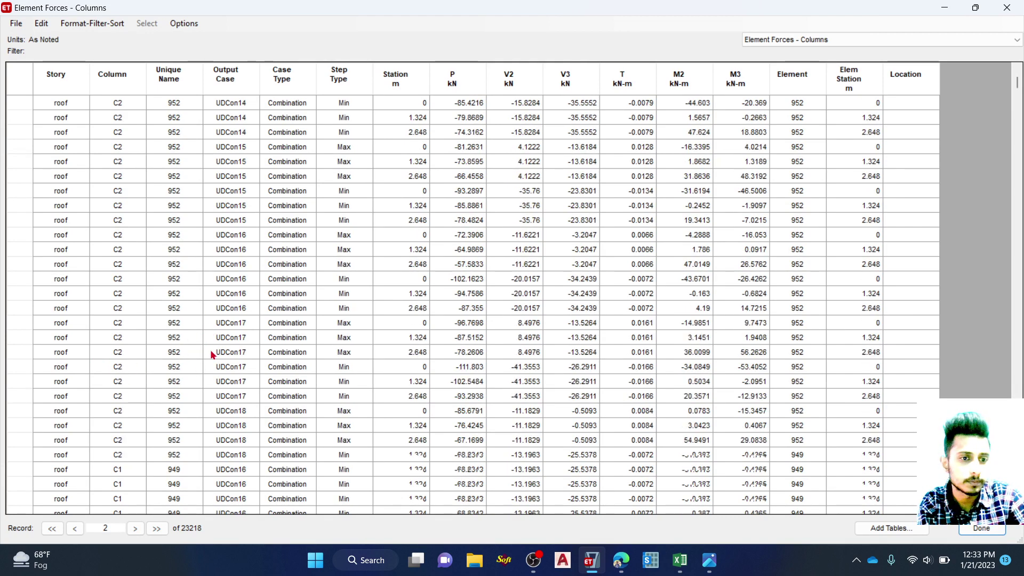
scroll(352, 266, down, 10)
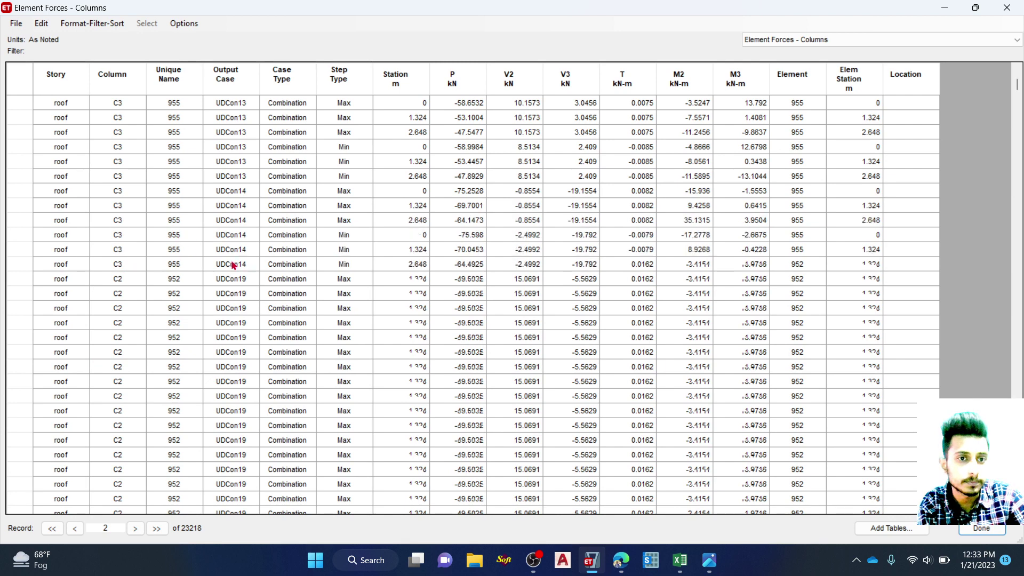
scroll(376, 265, up, 4)
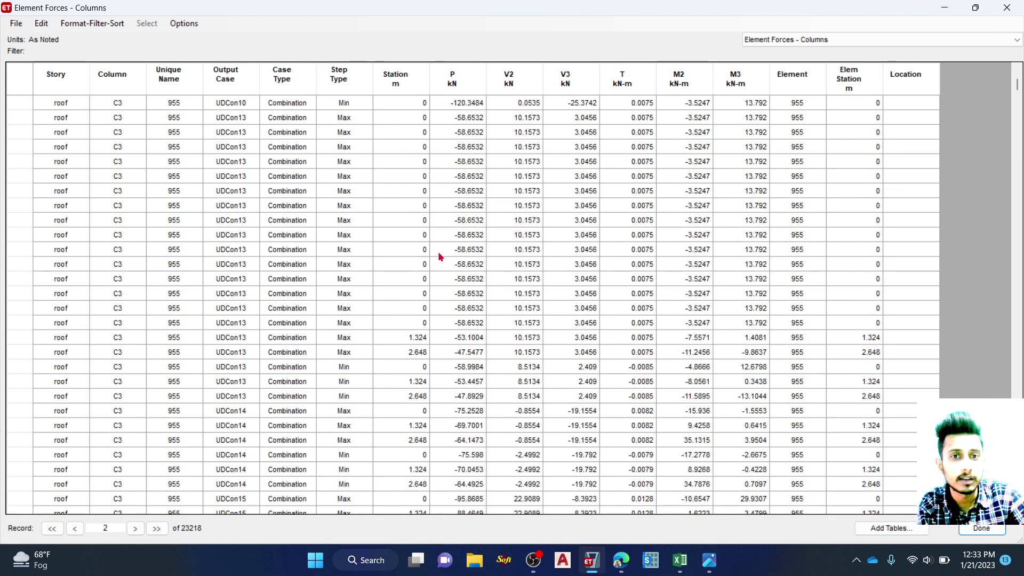
Step: Review the UDCon combination results of roof columns C3 and C2 in the column forces table and close the table
scroll(415, 258, up, 2)
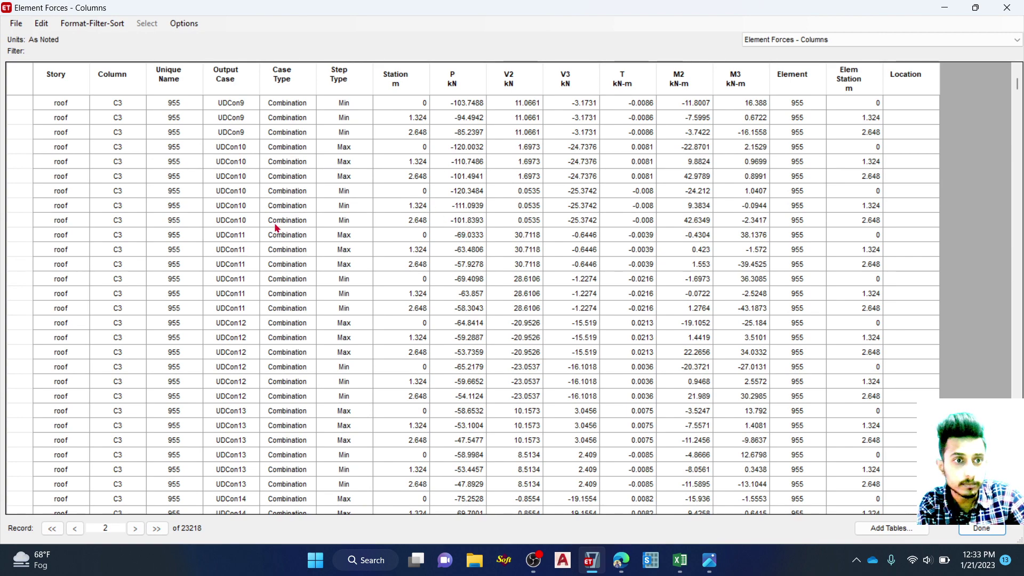
scroll(271, 252, up, 8)
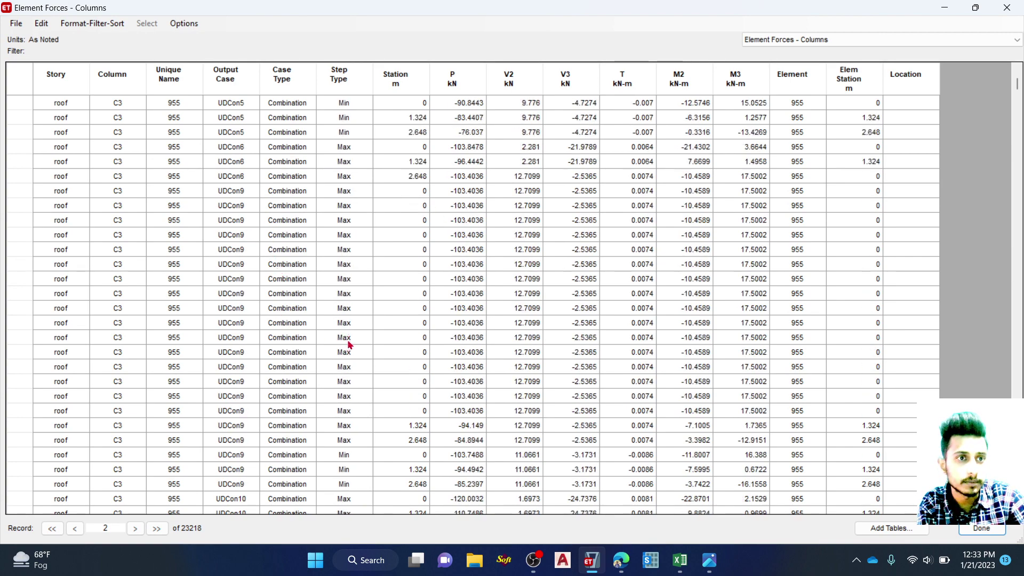
scroll(411, 361, up, 2)
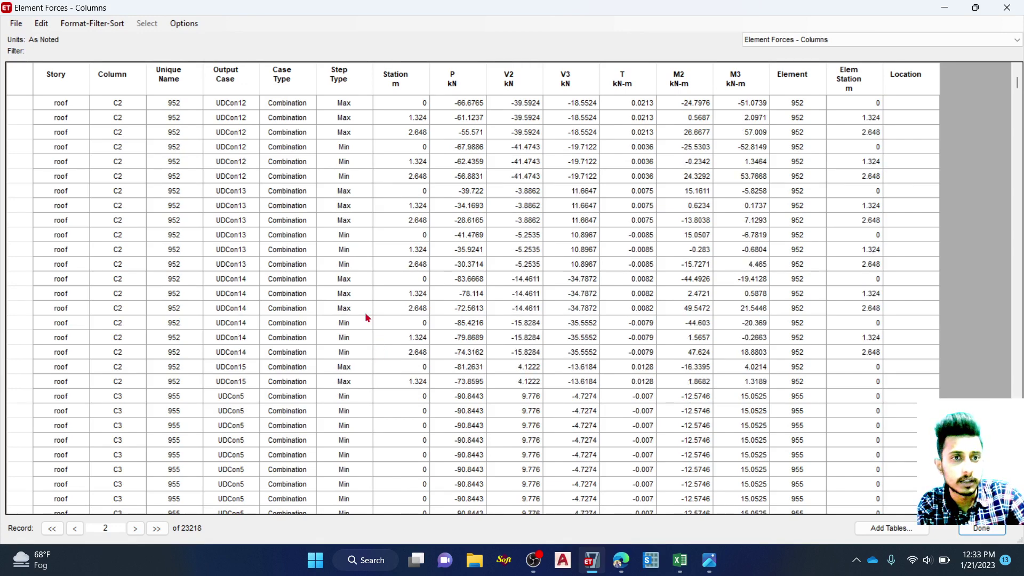
scroll(366, 318, up, 6)
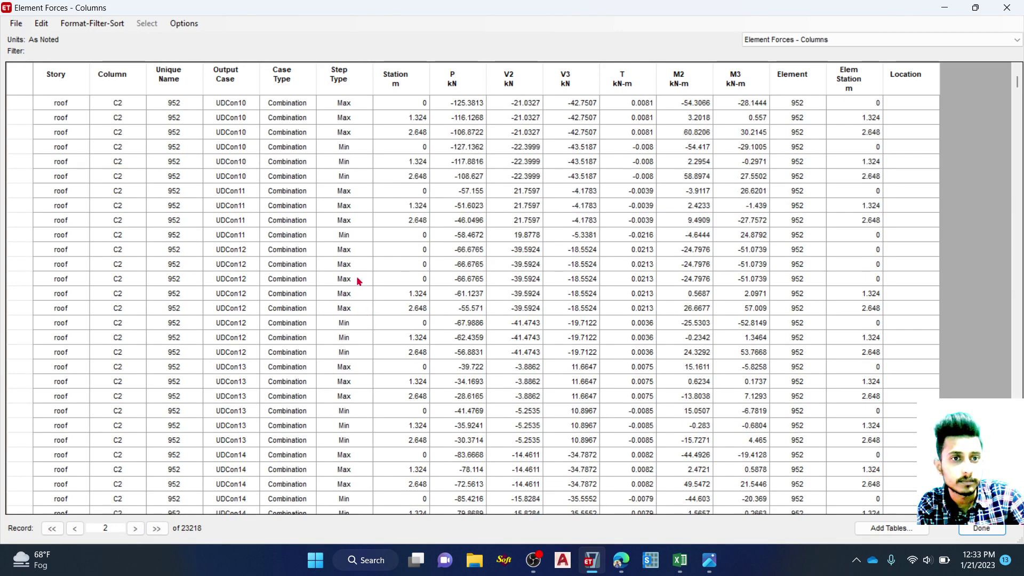
scroll(361, 295, up, 1)
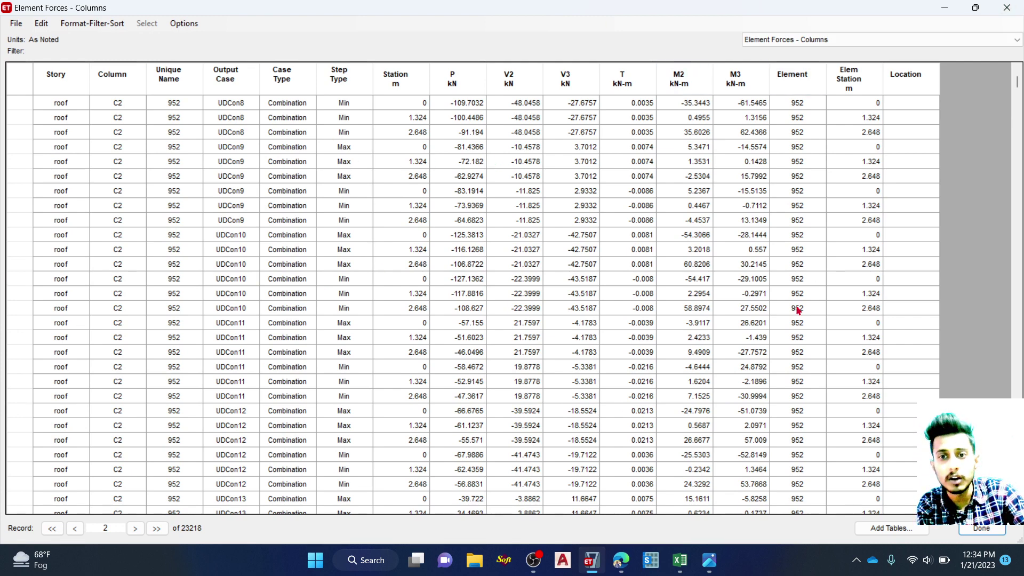
click(1006, 7)
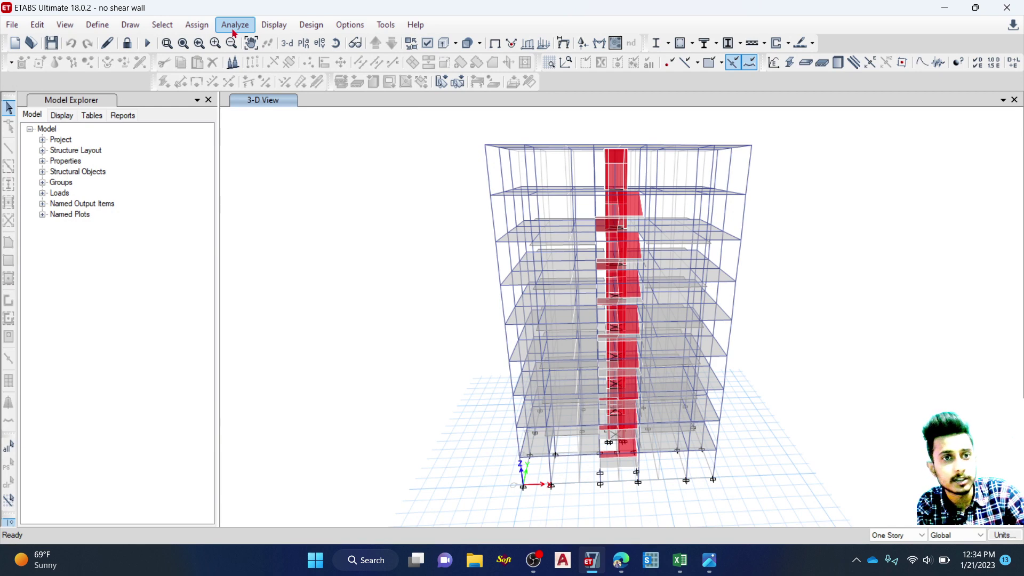
Step: Redisplay the Element Forces - Columns table for the envelop combination only, examine it maximized, and close it
click(265, 24)
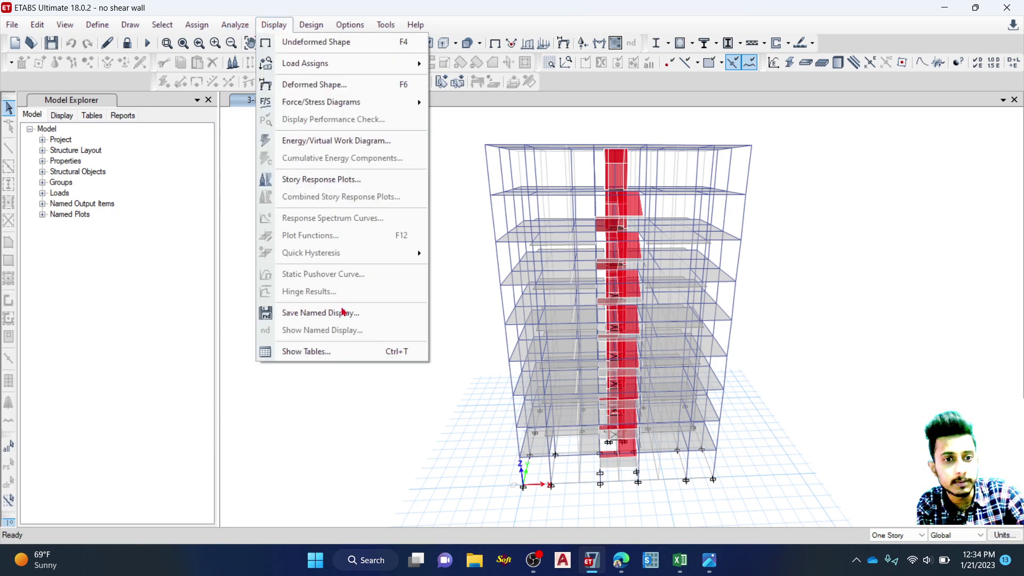
click(352, 358)
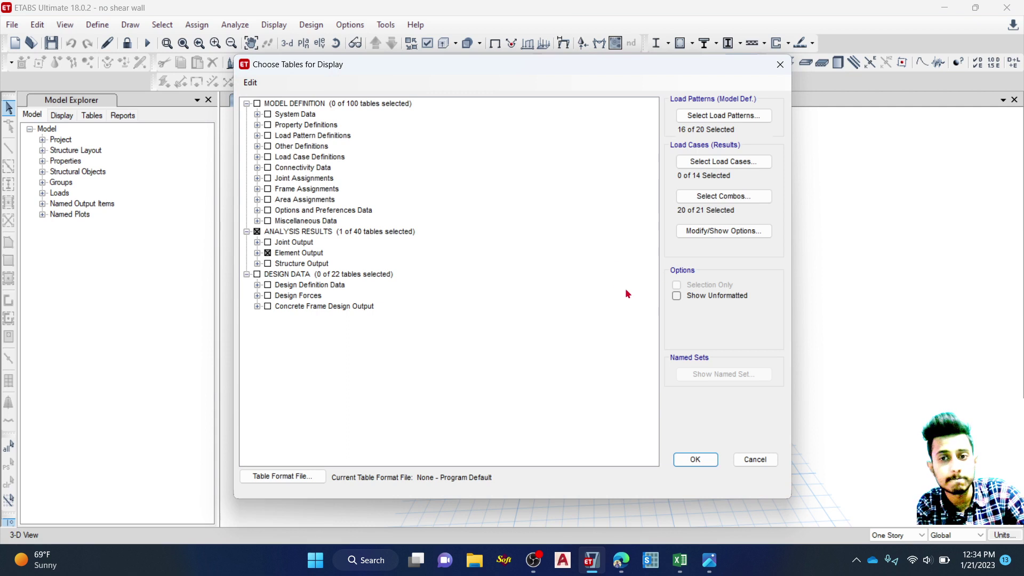
click(707, 202)
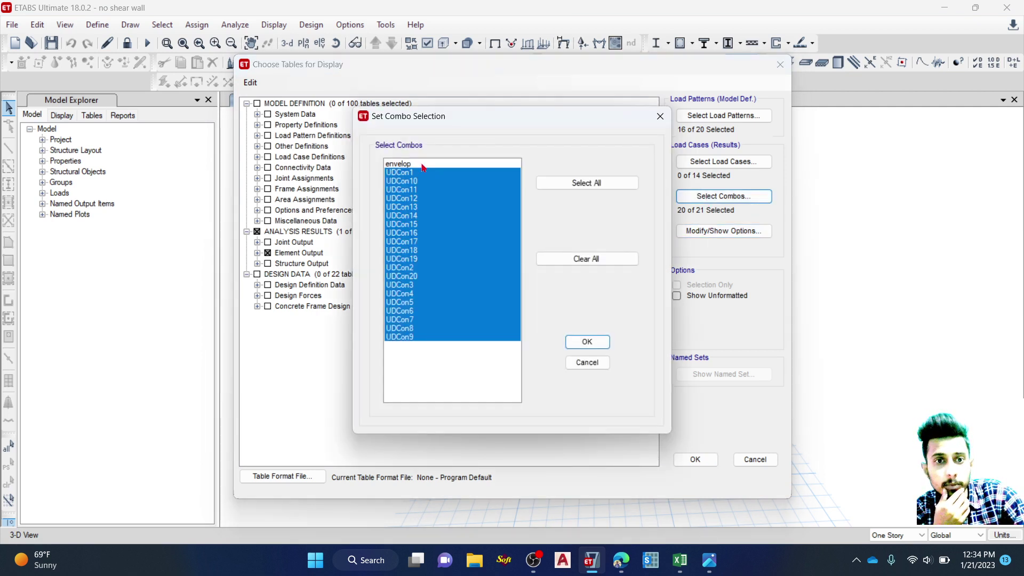
click(544, 258)
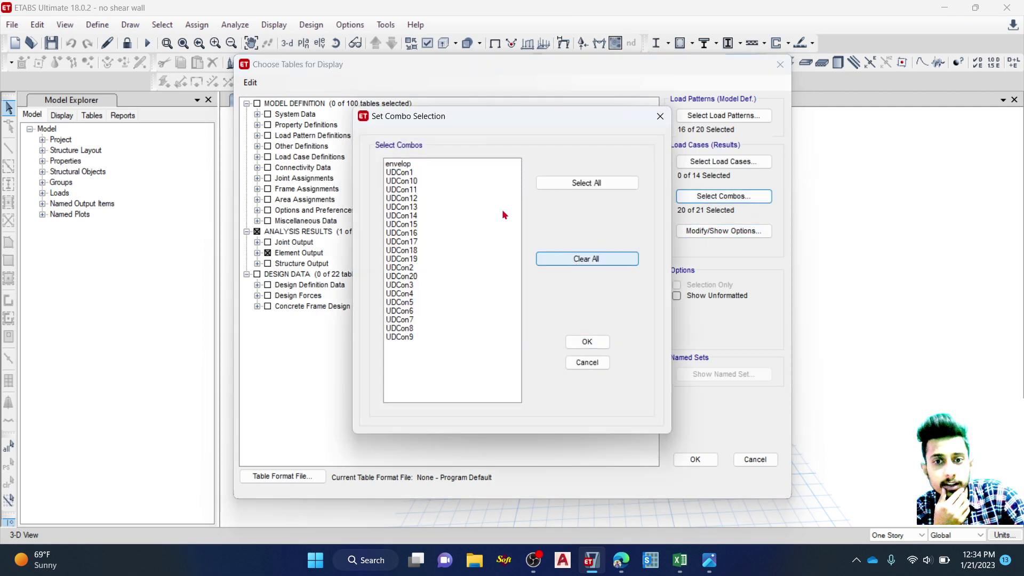
click(420, 166)
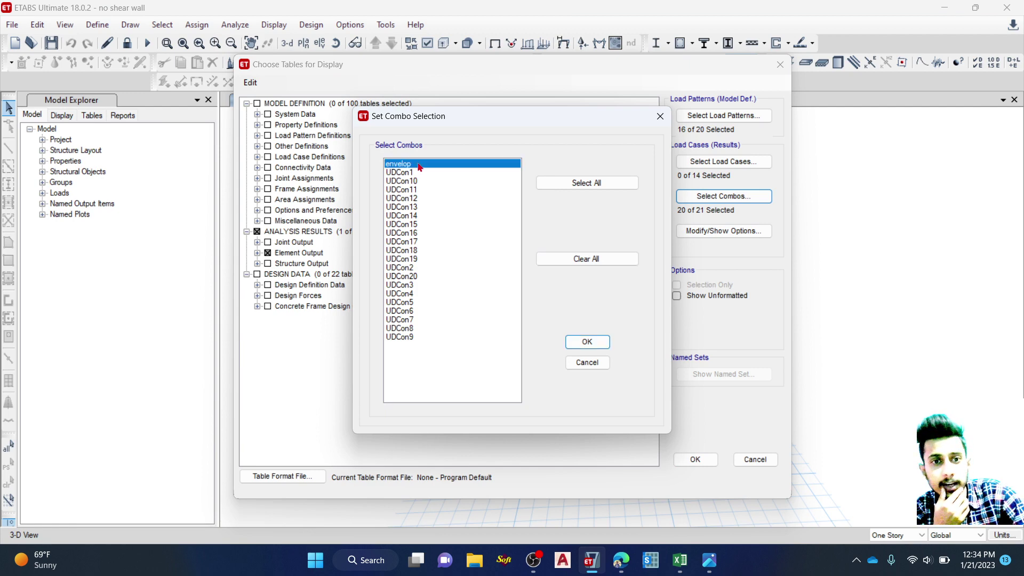
click(585, 342)
click(694, 458)
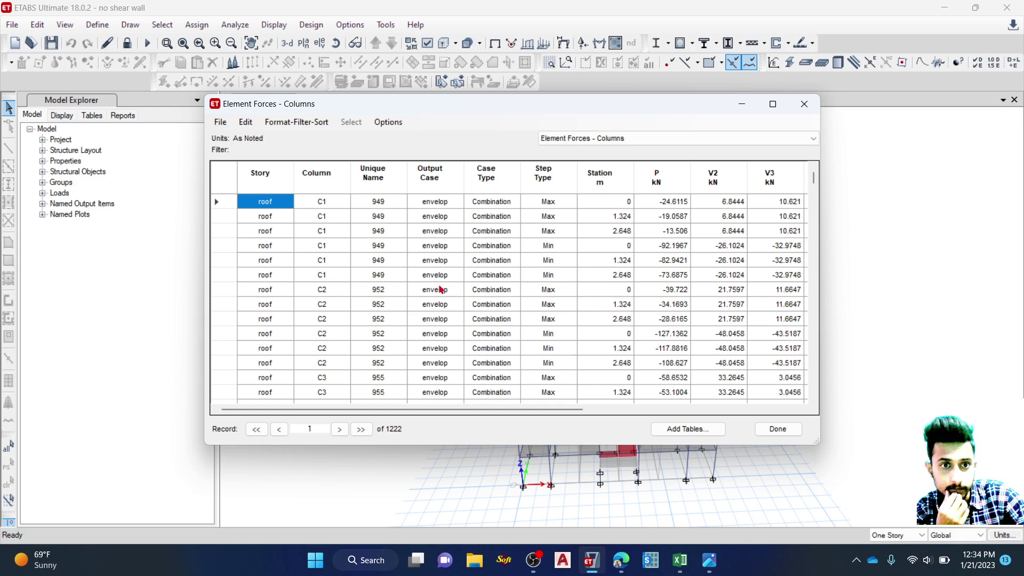
click(778, 107)
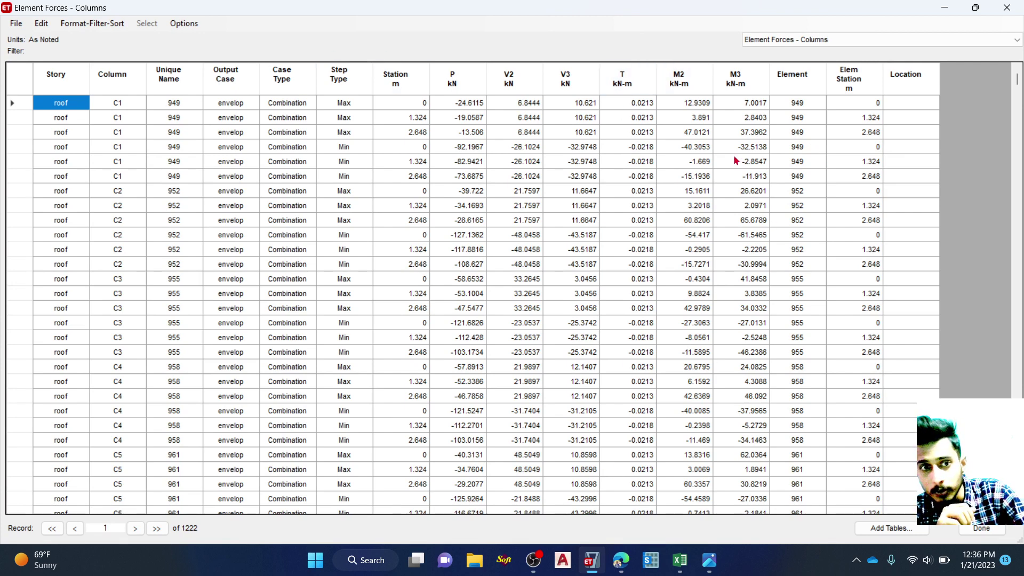
click(1006, 8)
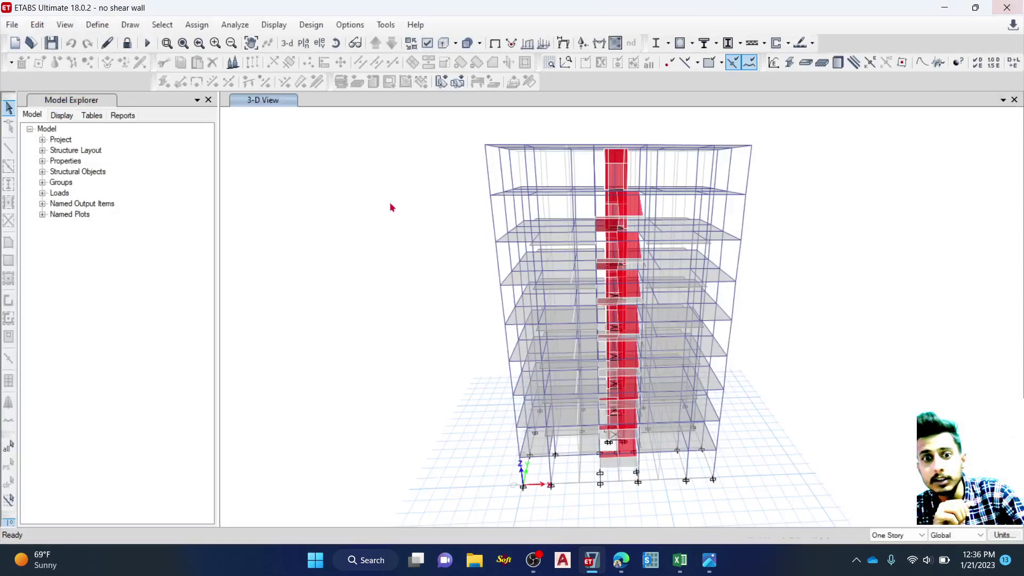
Step: Display the Element Forces - Columns table for load combination UDCon10 only and maximize it
click(275, 28)
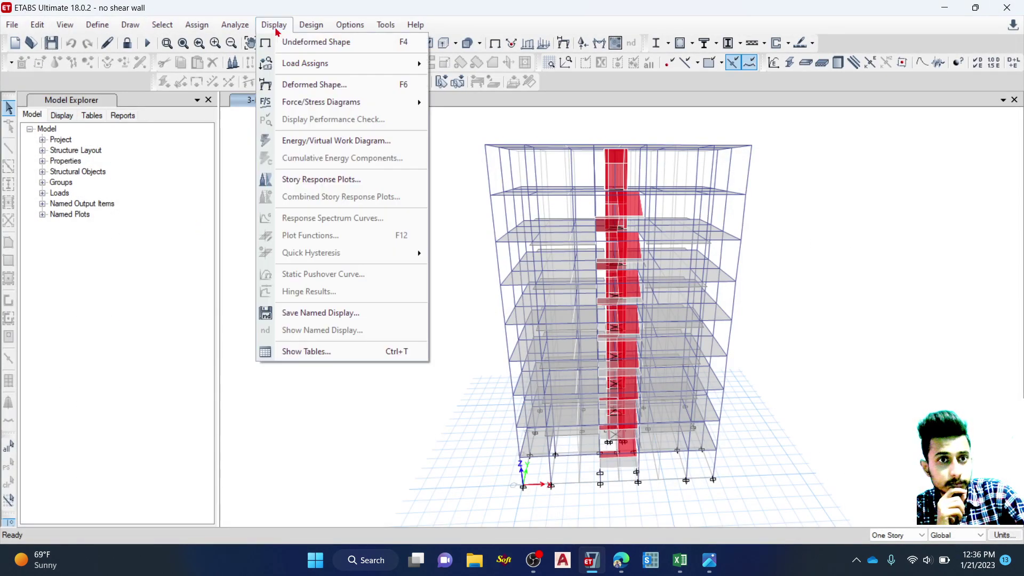
click(335, 351)
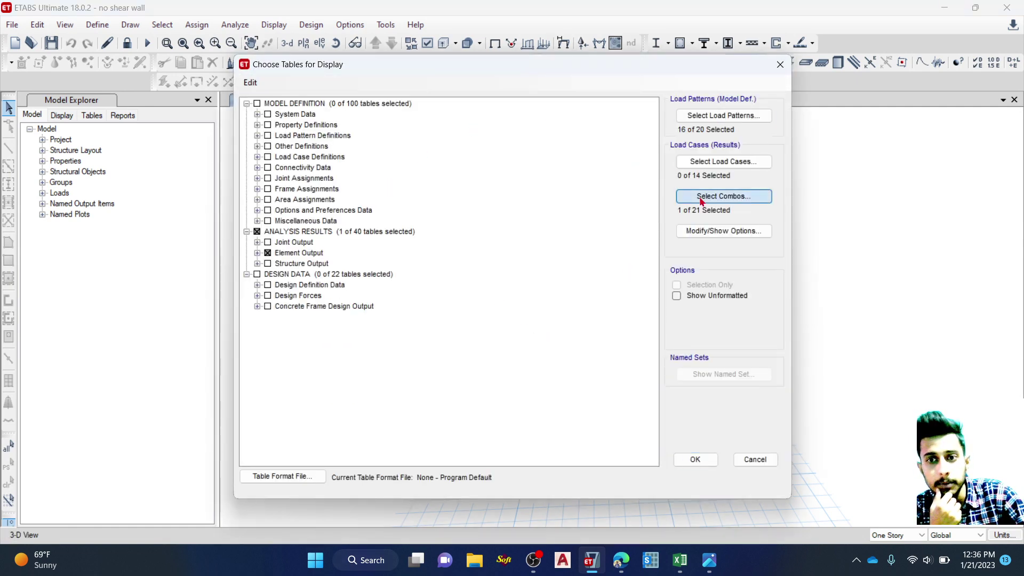
click(698, 196)
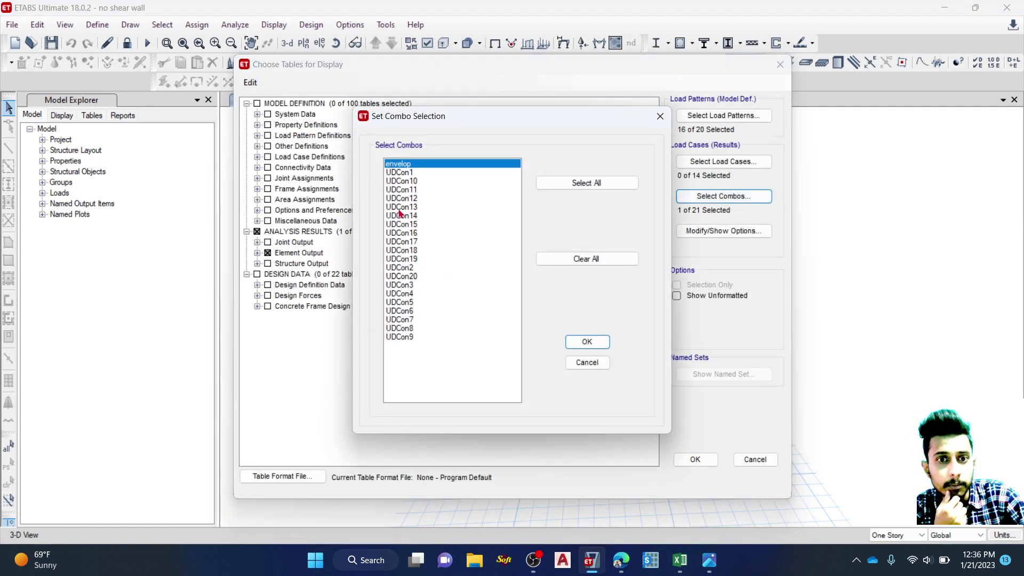
click(417, 176)
click(419, 182)
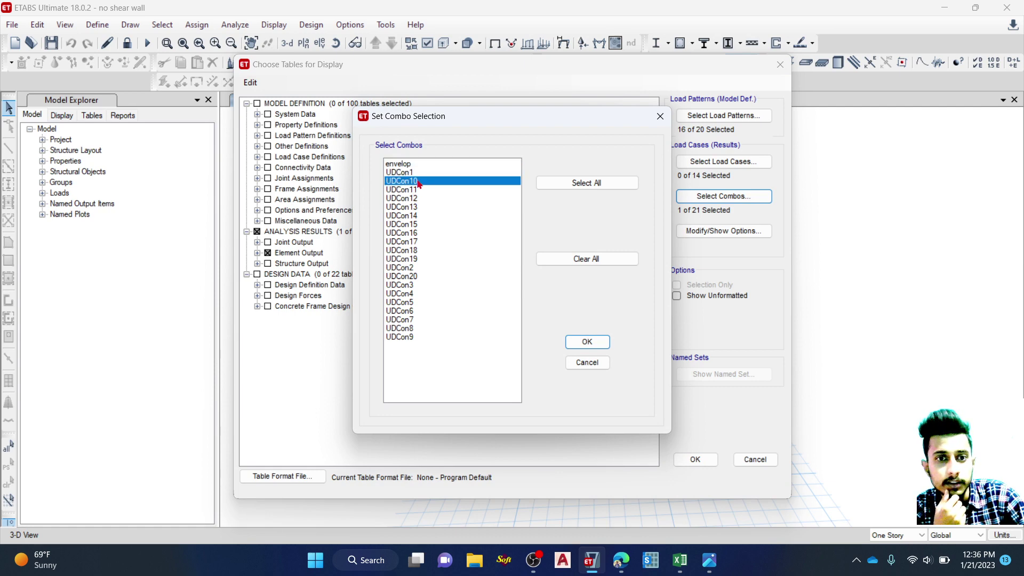
click(584, 345)
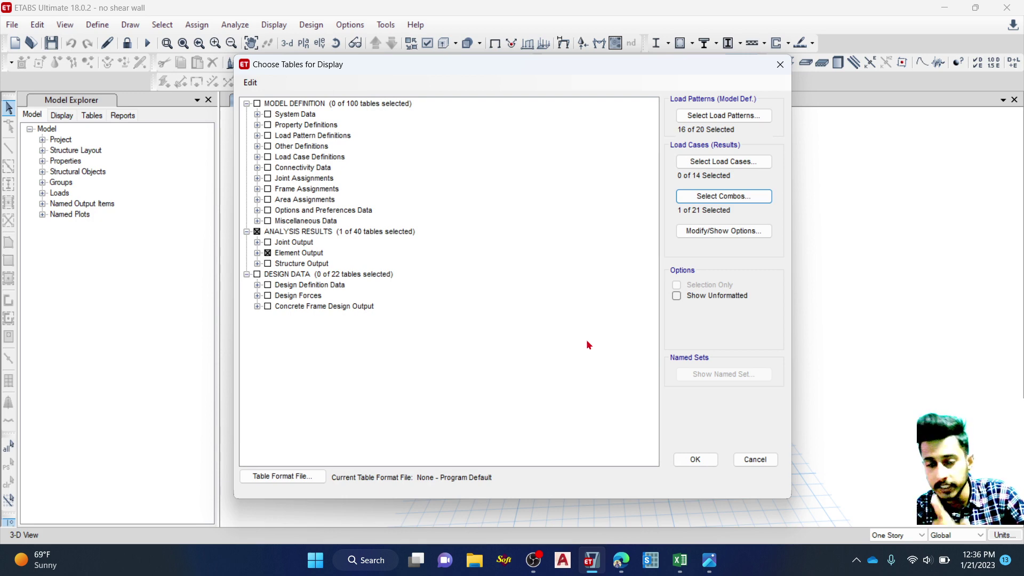
click(693, 458)
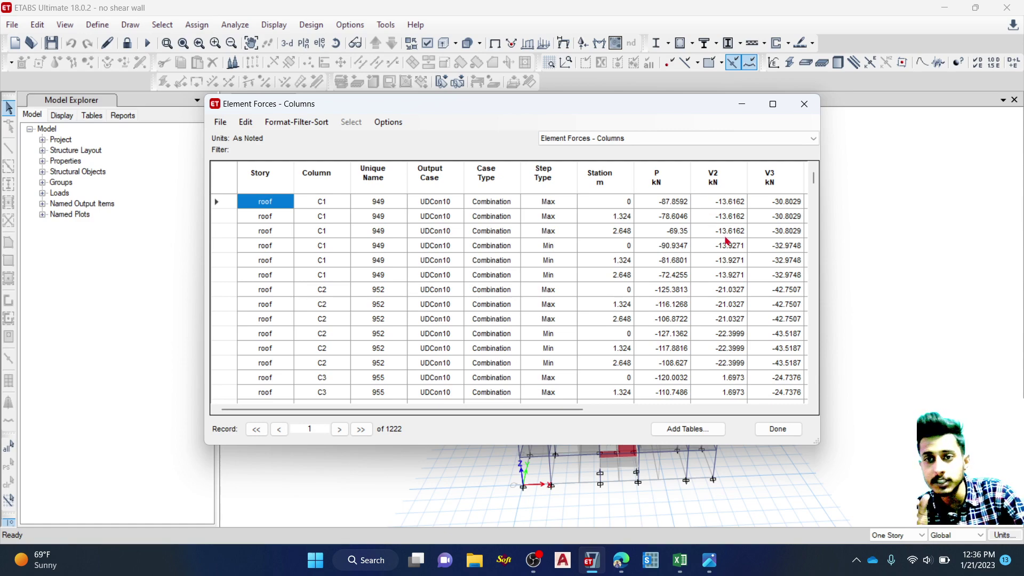
click(775, 109)
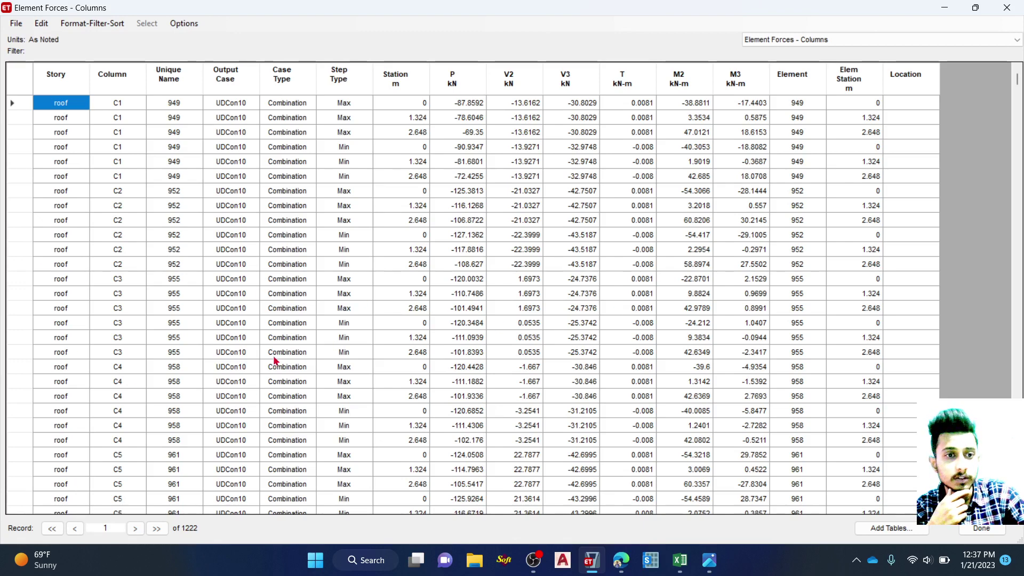
Step: Export the current UDCon10 column forces table to Excel
click(15, 23)
click(15, 24)
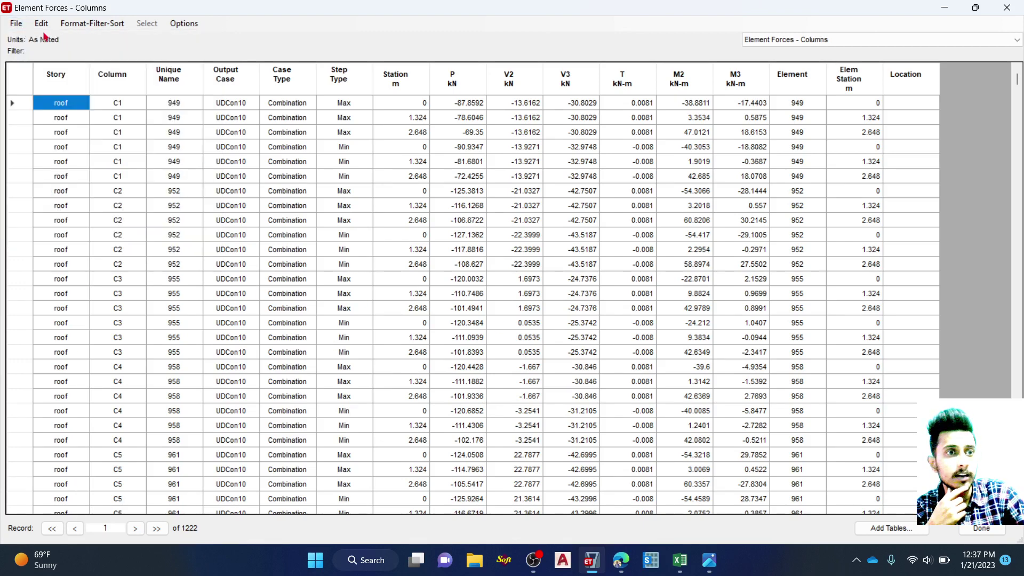
click(15, 23)
click(15, 23)
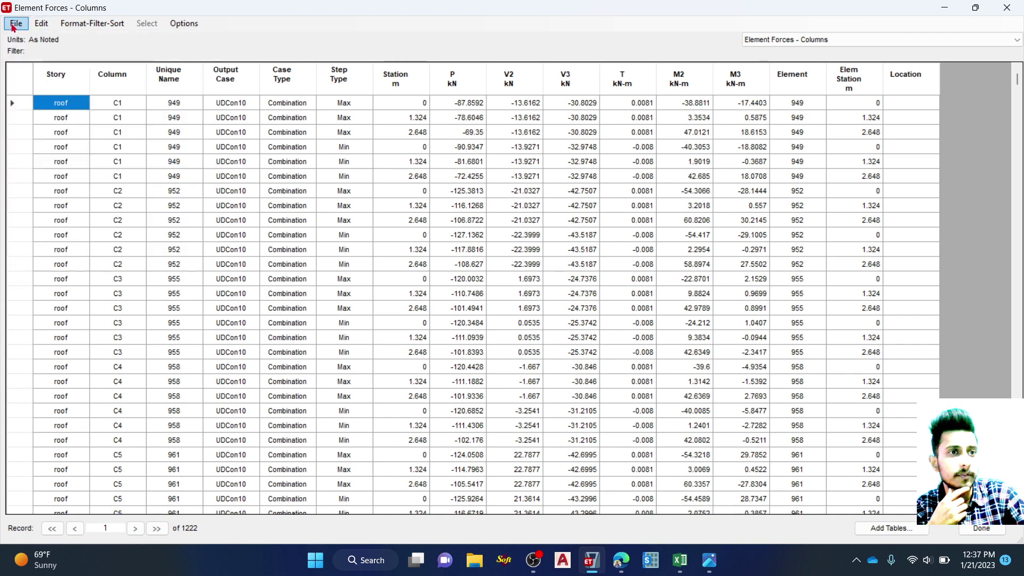
click(15, 24)
mouse_move(69, 40)
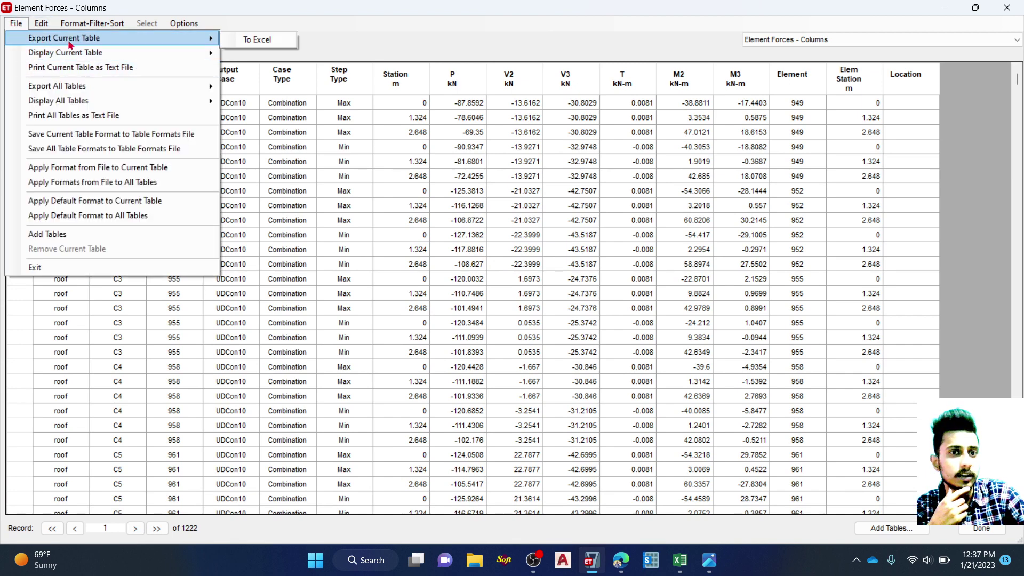
click(257, 41)
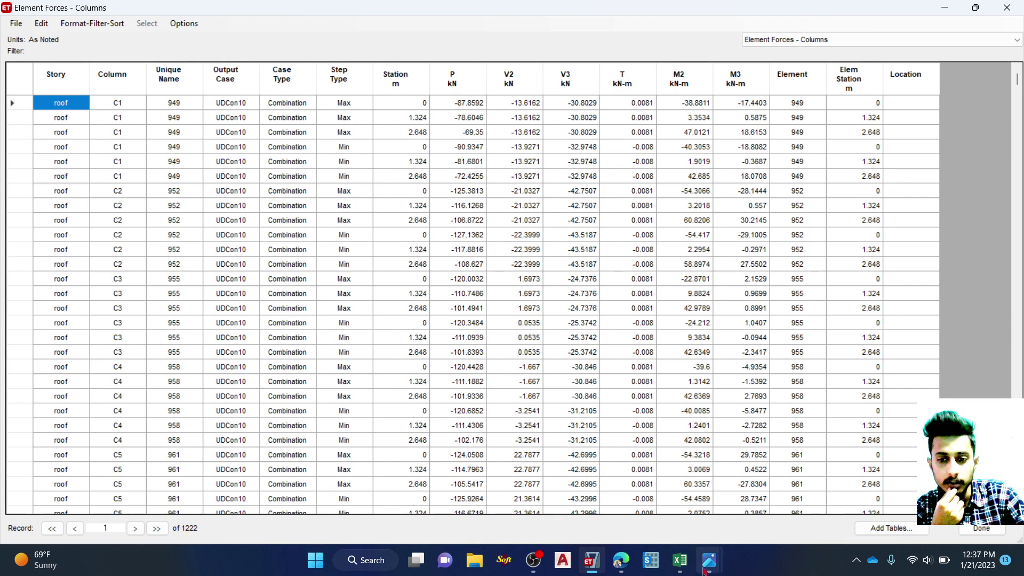
Step: Switch to the exported Book1 workbook in Excel, maximize it and examine the Element Forces - Columns sheet
mouse_move(709, 560)
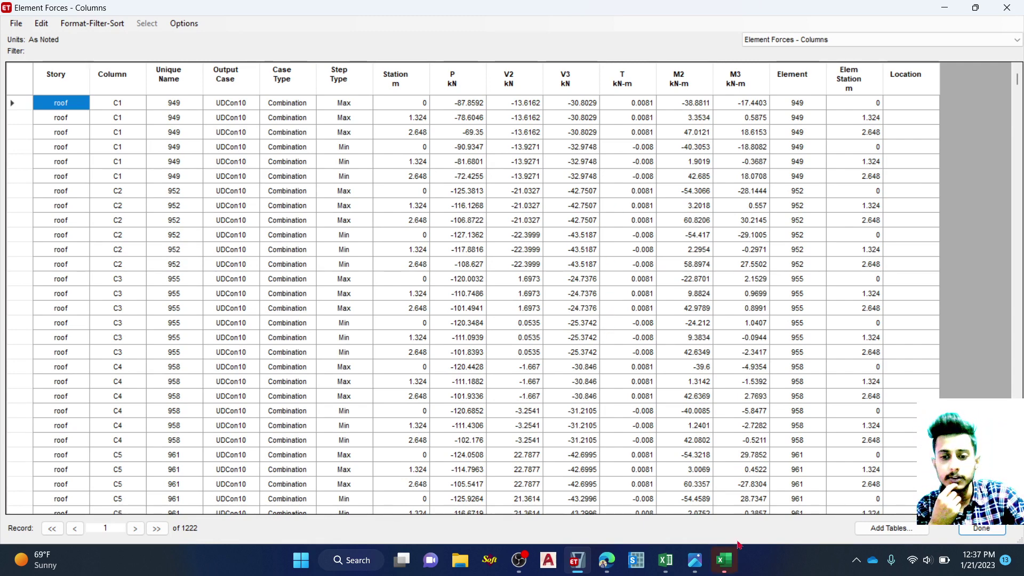
click(724, 560)
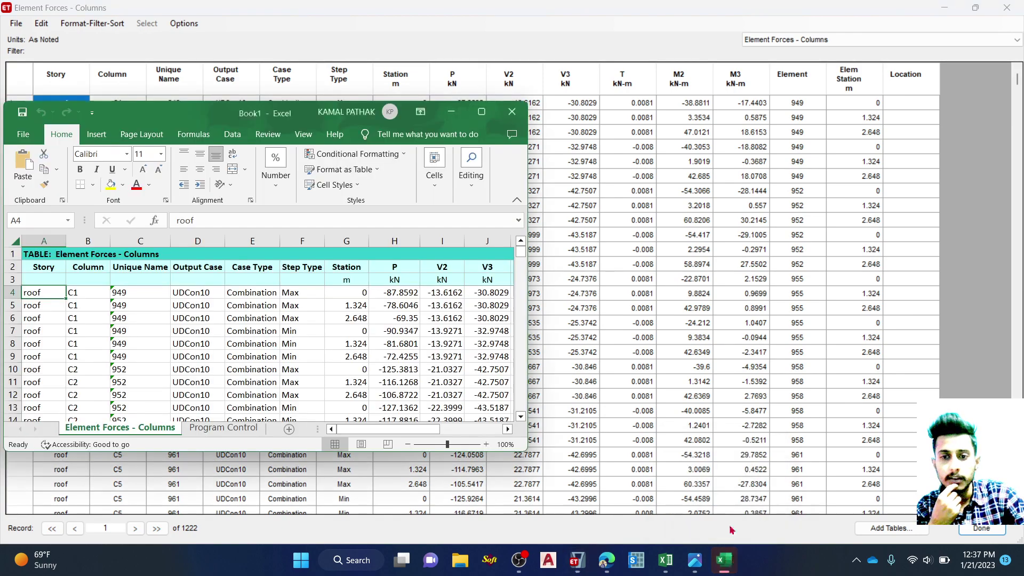
click(481, 112)
scroll(229, 261, down, 5)
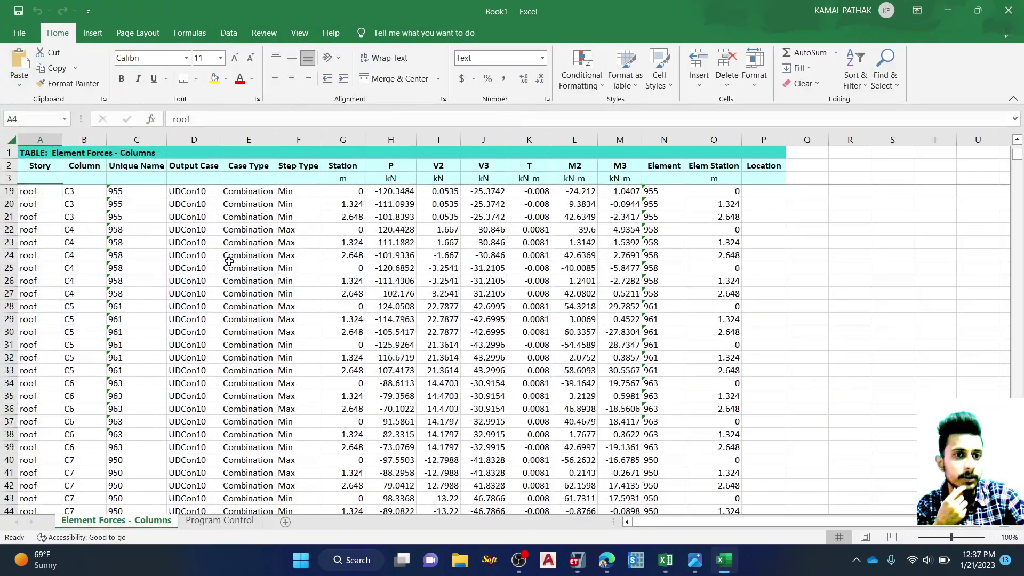
scroll(229, 261, down, 12)
scroll(208, 292, up, 17)
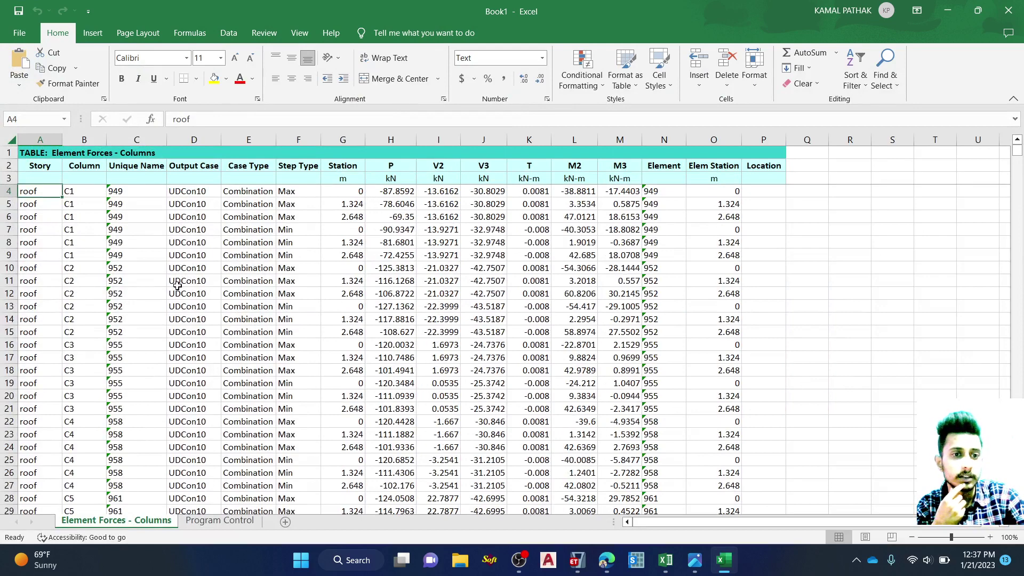
Step: Return to the ETABS column forces table and highlight P, M2 and M3 of roof column C1 at station 0, step type Min
click(947, 11)
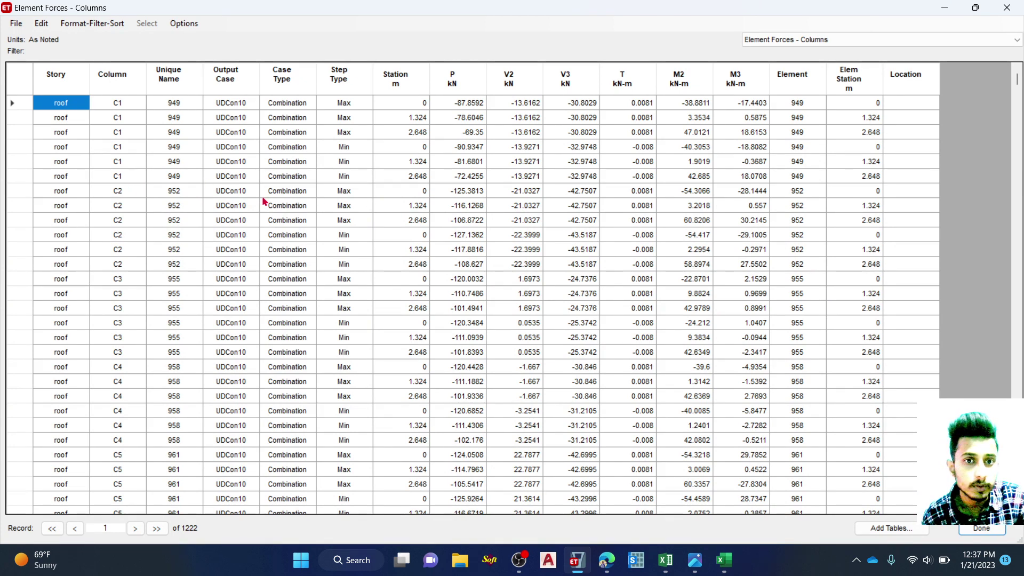
click(459, 196)
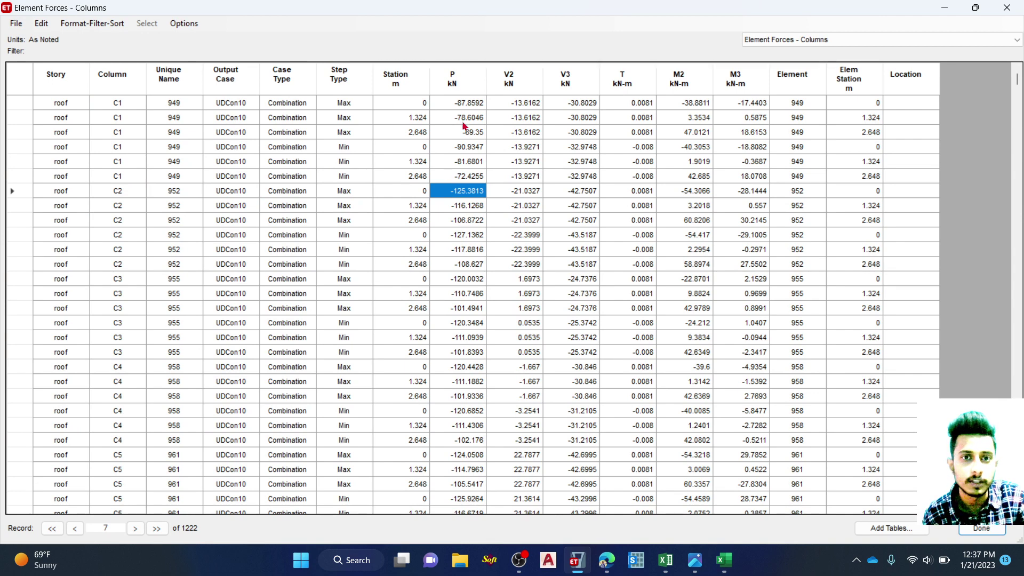
click(456, 147)
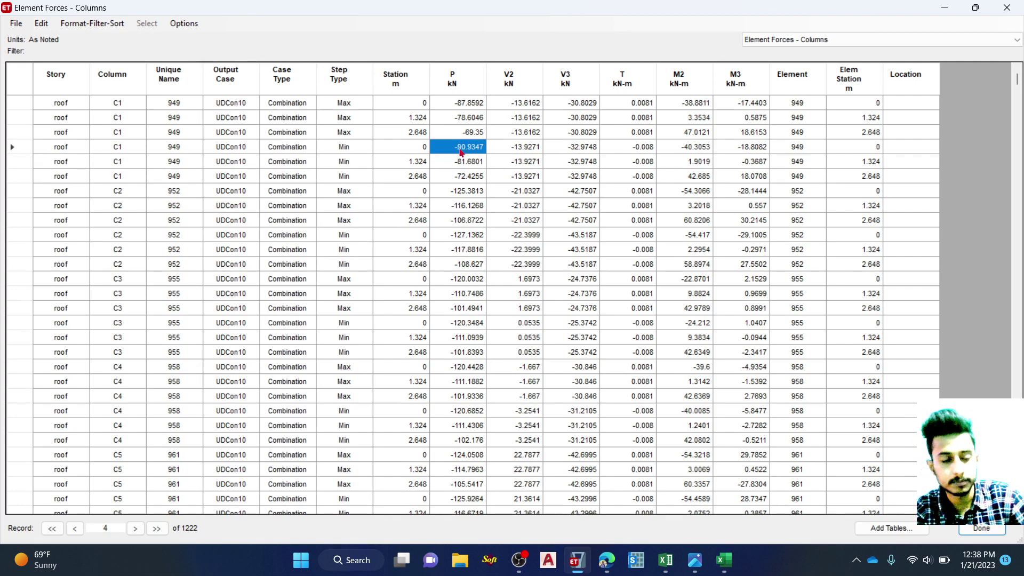
ctrl+click(687, 150)
ctrl+click(752, 150)
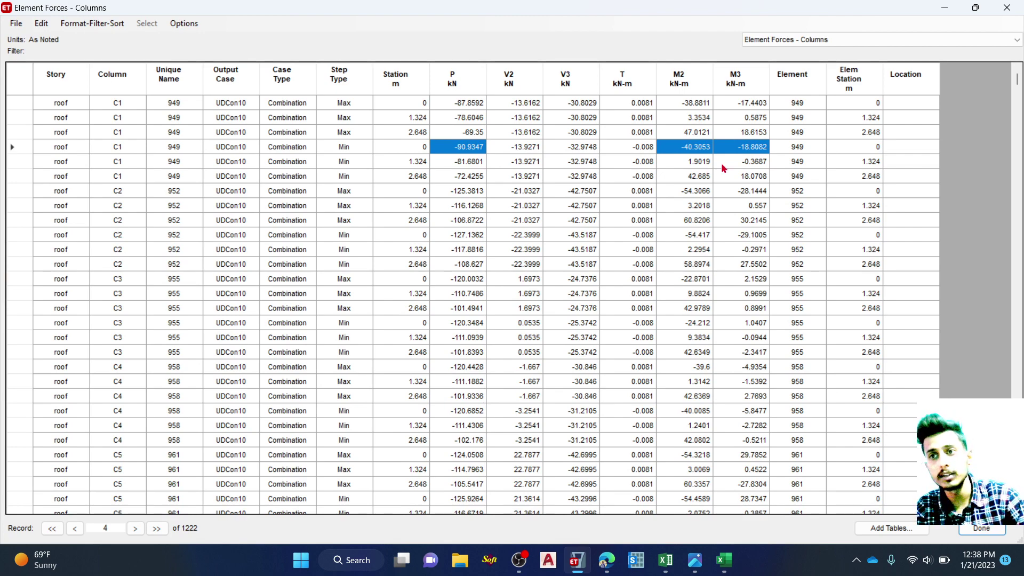
Step: Close the ETABS column forces table and switch to workbook 1 in Excel
click(1006, 8)
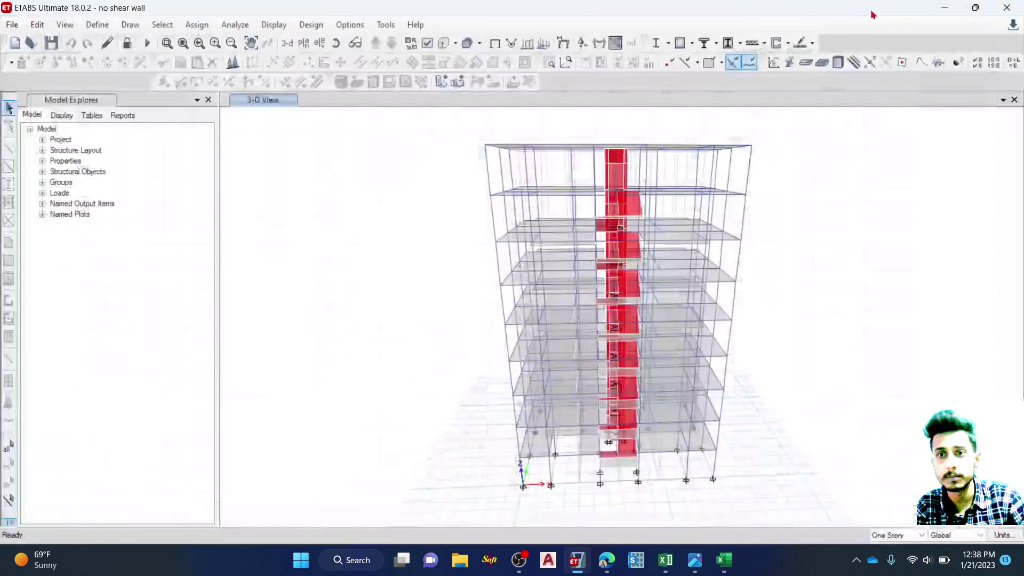
click(666, 566)
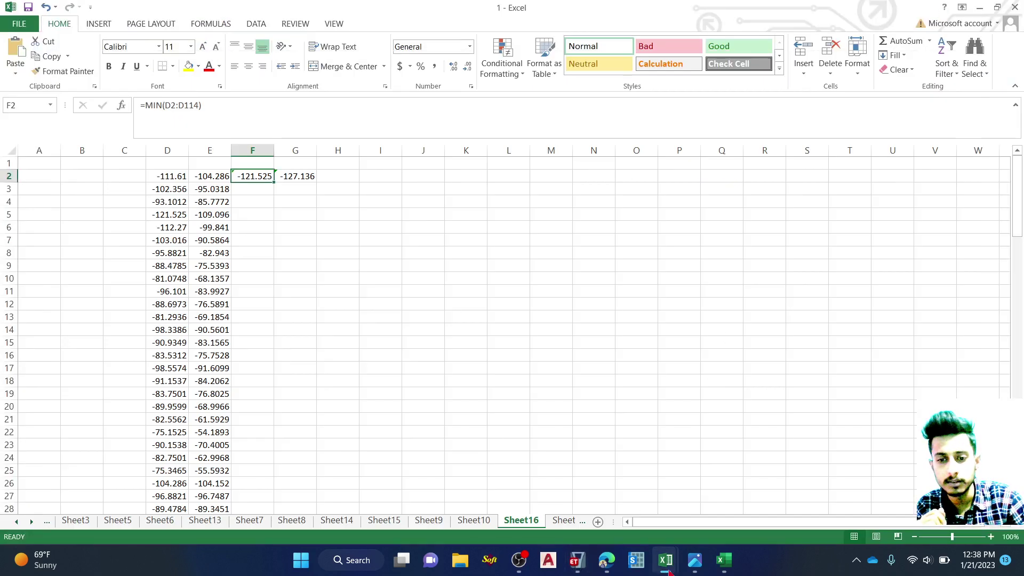
Step: Switch to the mid term workbook and paste the copied column force row starting at cell M53 of Sheet9
mouse_move(669, 572)
click(740, 504)
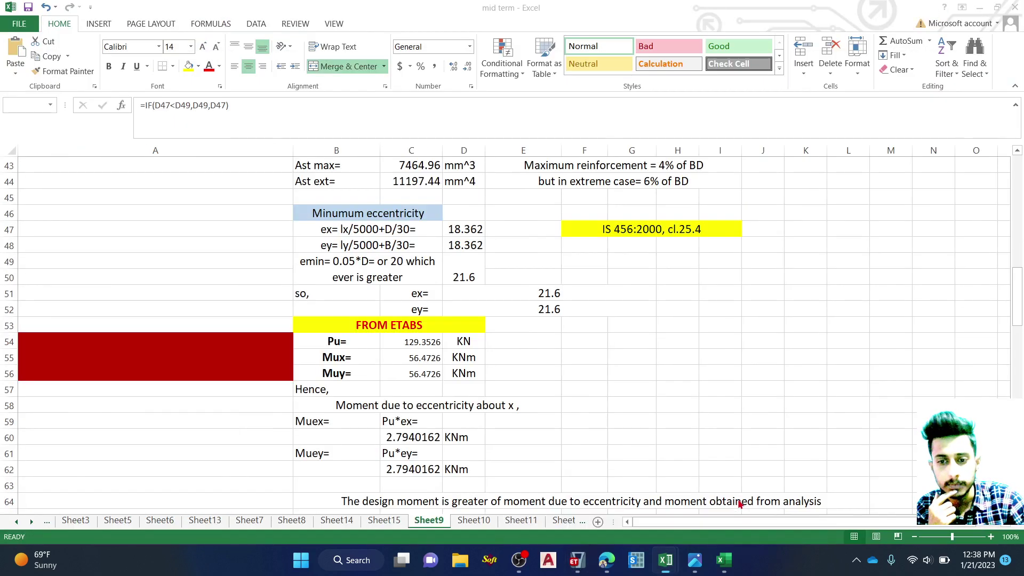
click(108, 259)
click(904, 330)
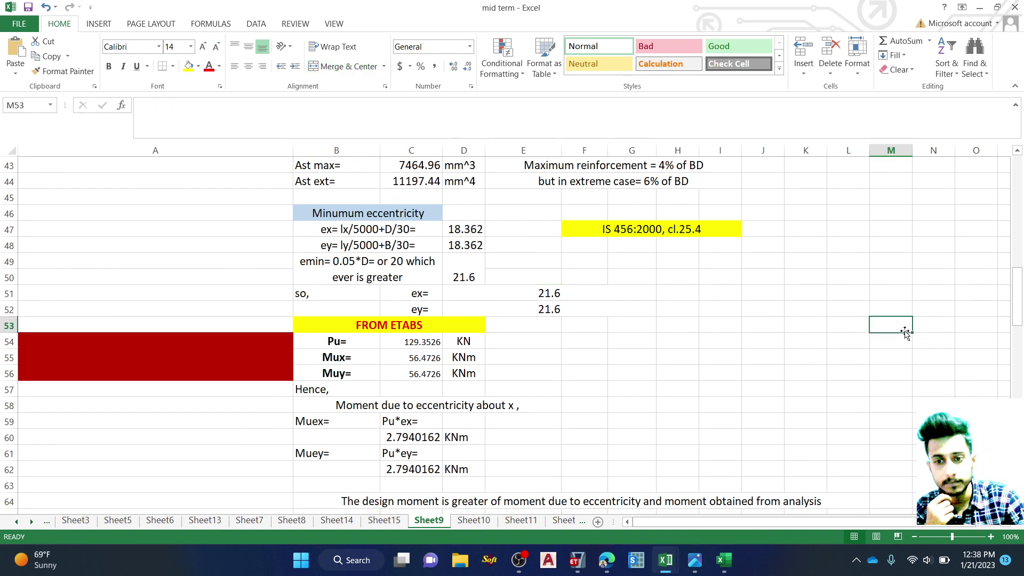
key(ctrl+v)
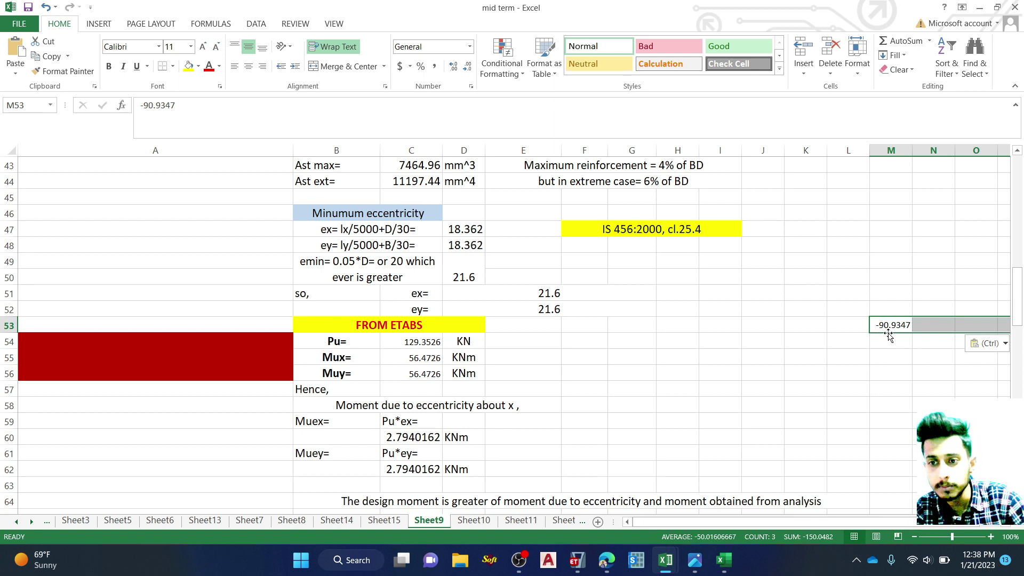
Step: Set Pu under FROM ETABS to 90.9347 KN
click(418, 343)
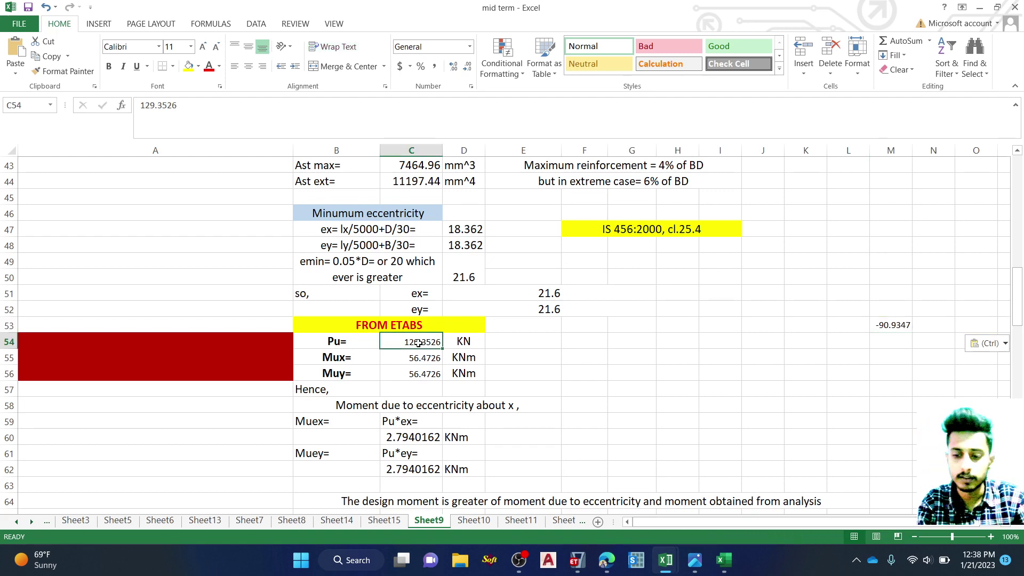
text(90.9)
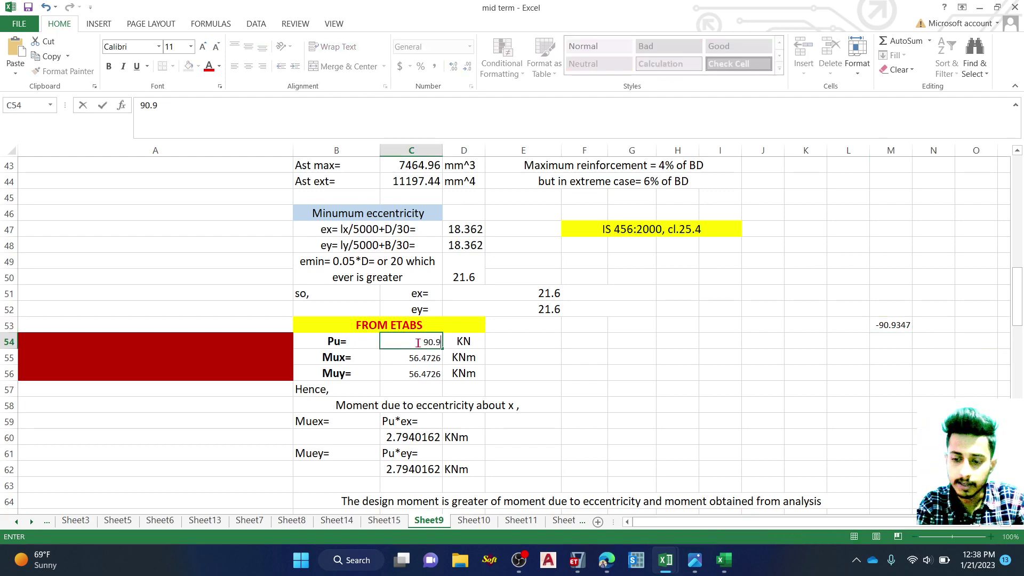
text(347)
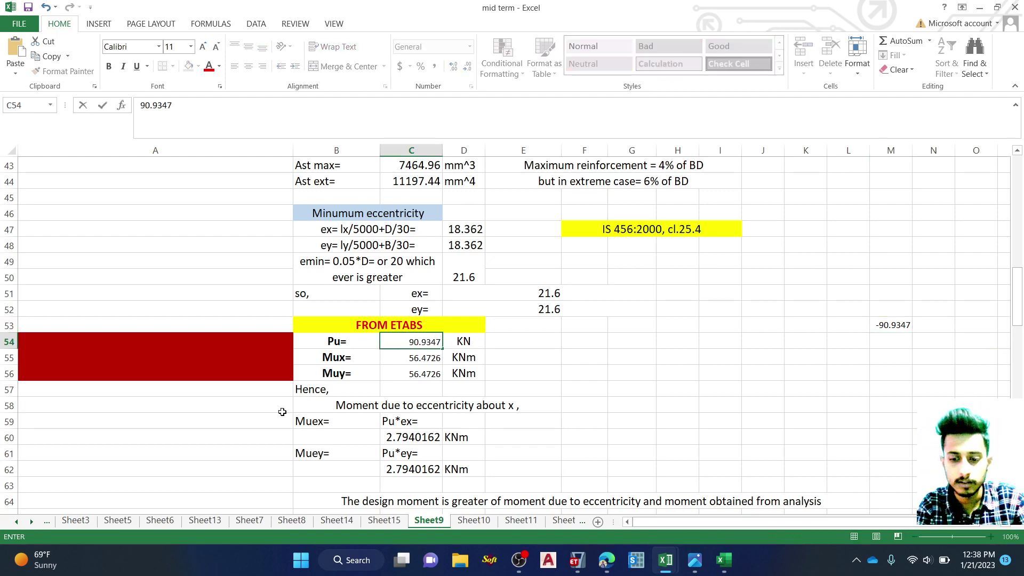
key(Return)
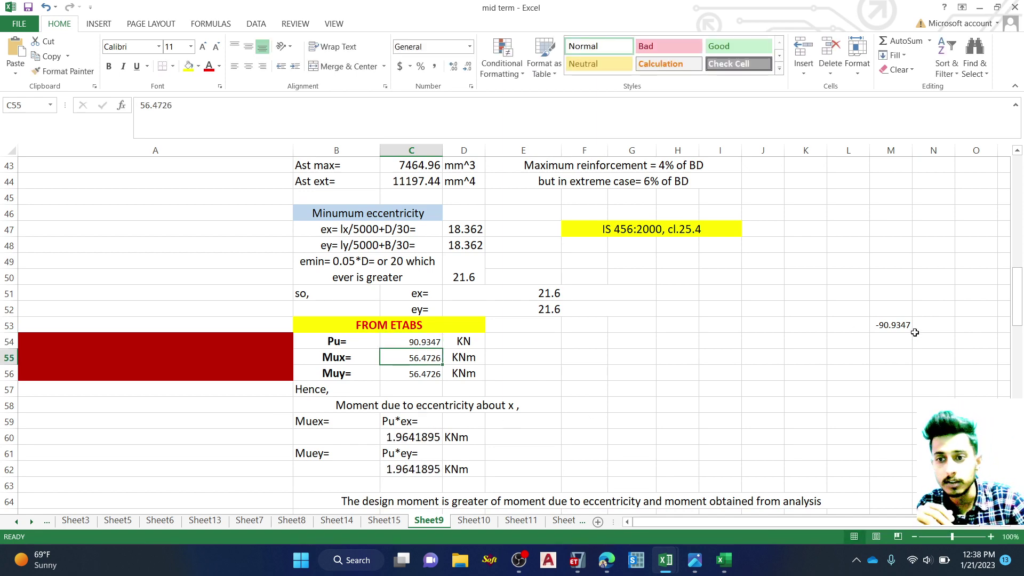
Step: Read M2 in the pasted row 53 forces and set Mux under FROM ETABS to 40.3053 KNm
drag(896, 522, 916, 529)
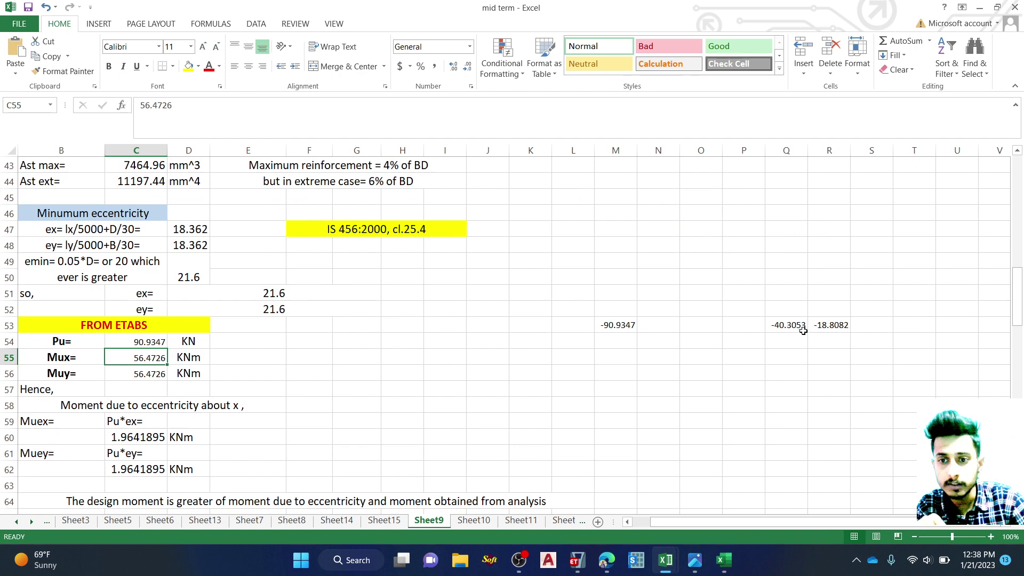
drag(735, 522, 631, 502)
text(4)
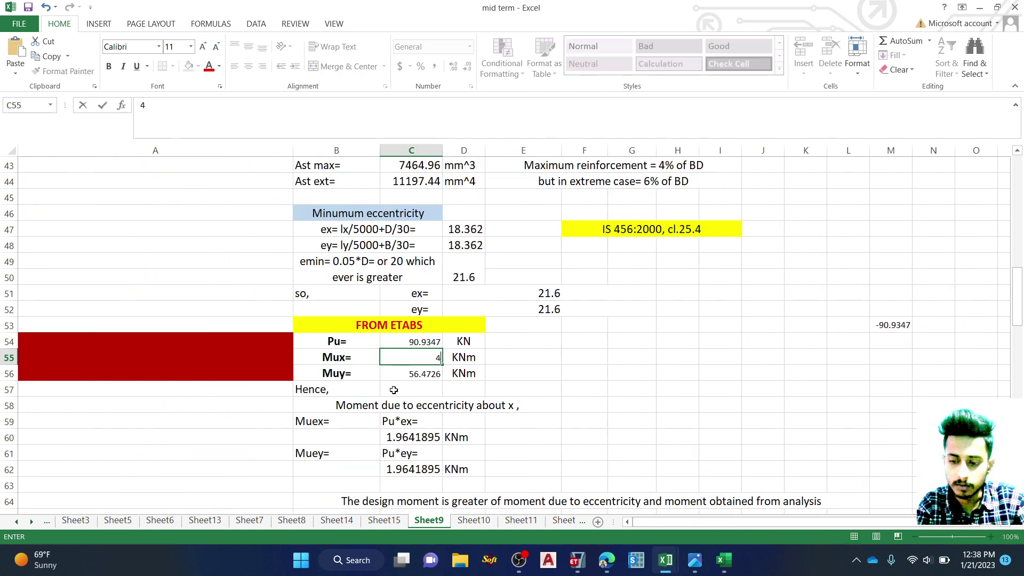
text(0.3053)
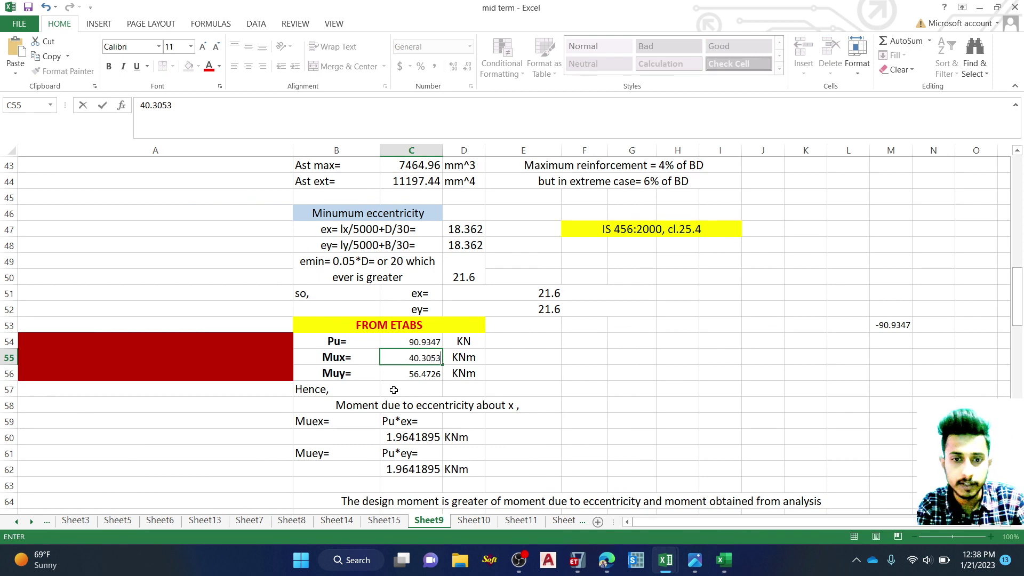
key(Return)
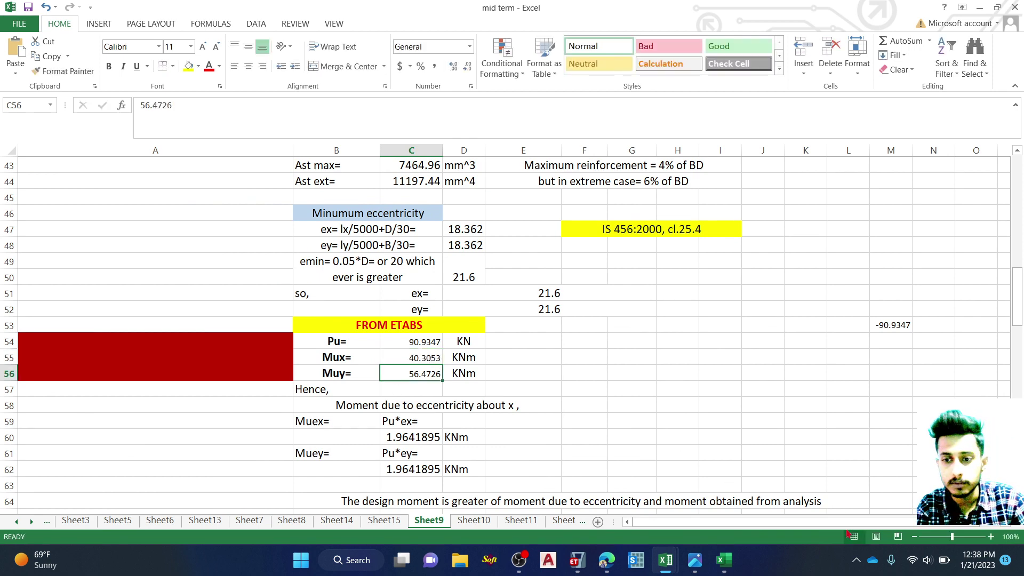
Step: Read M3 in the pasted row 53 forces and set Muy under FROM ETABS to 18.8082 KNm
drag(839, 522, 855, 521)
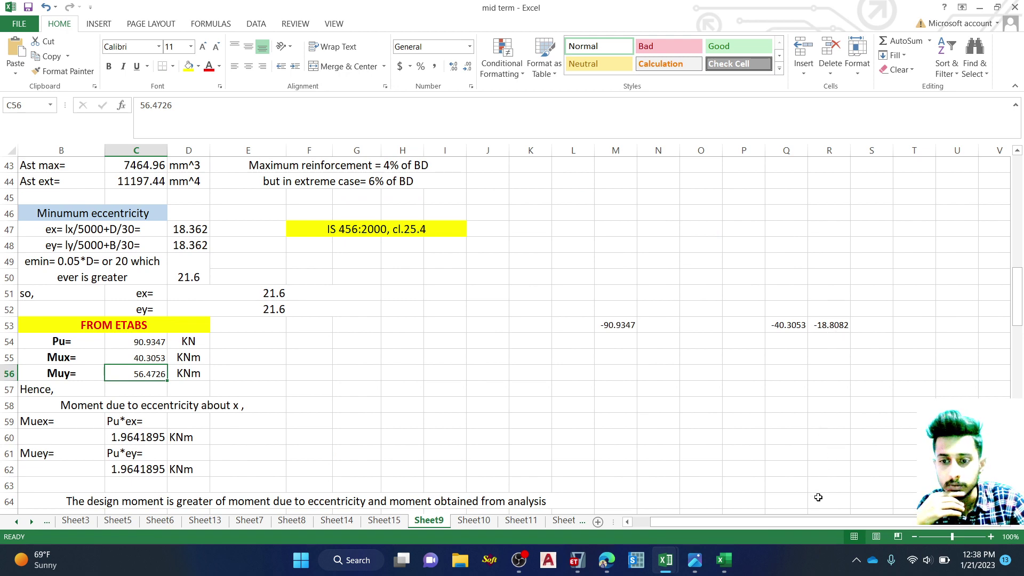
drag(773, 524, 761, 524)
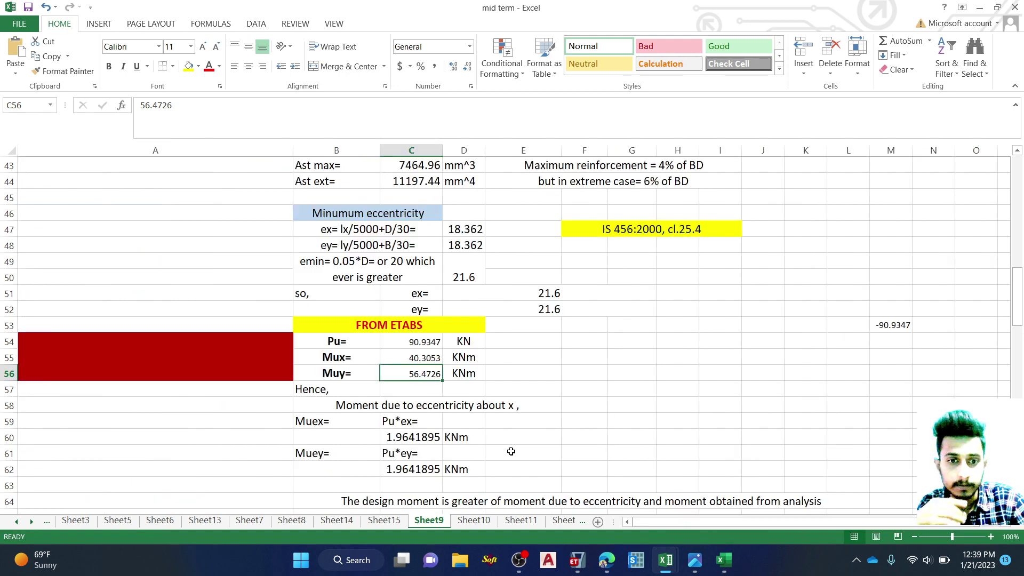
text(18.)
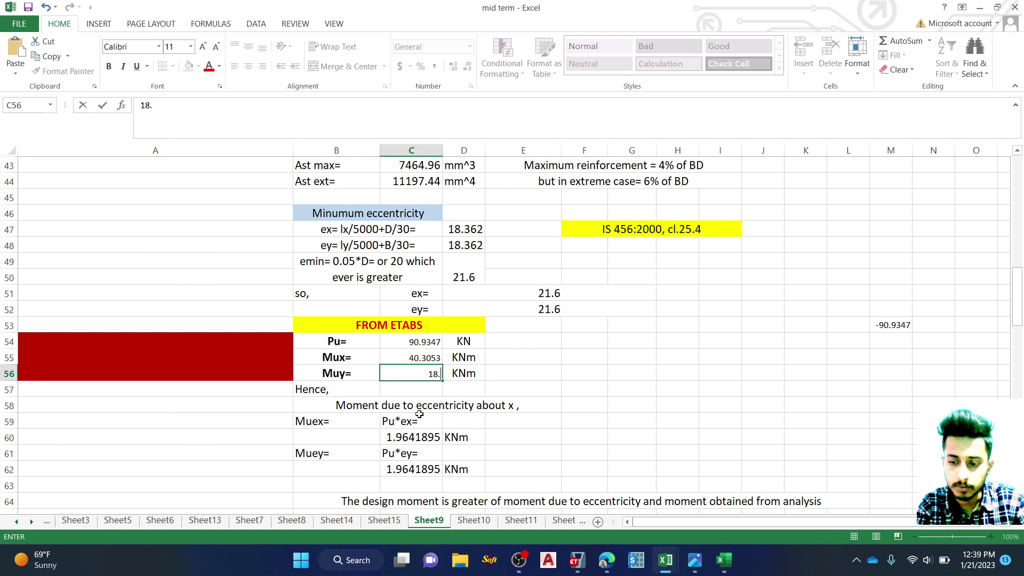
text(8082)
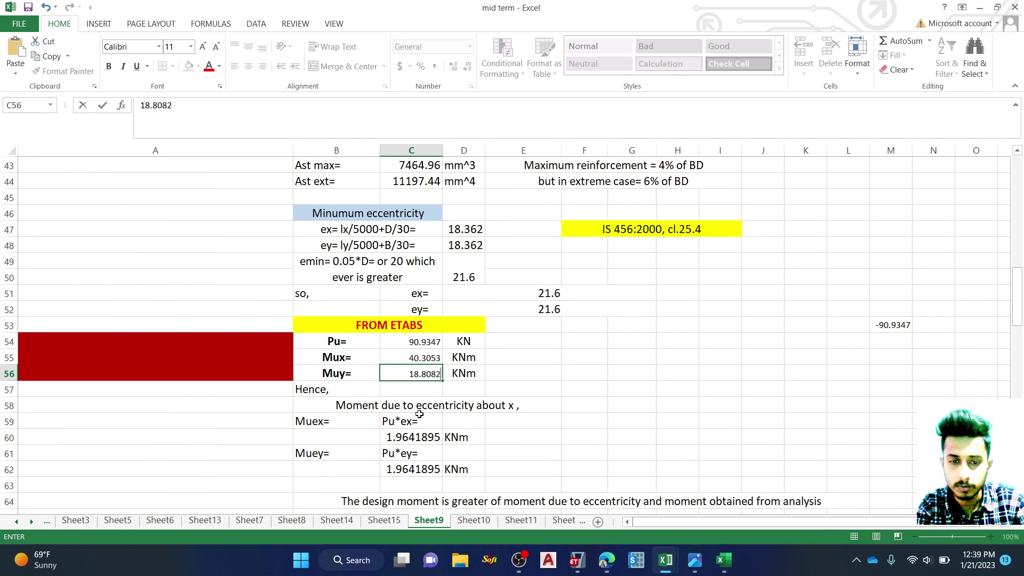
key(Return)
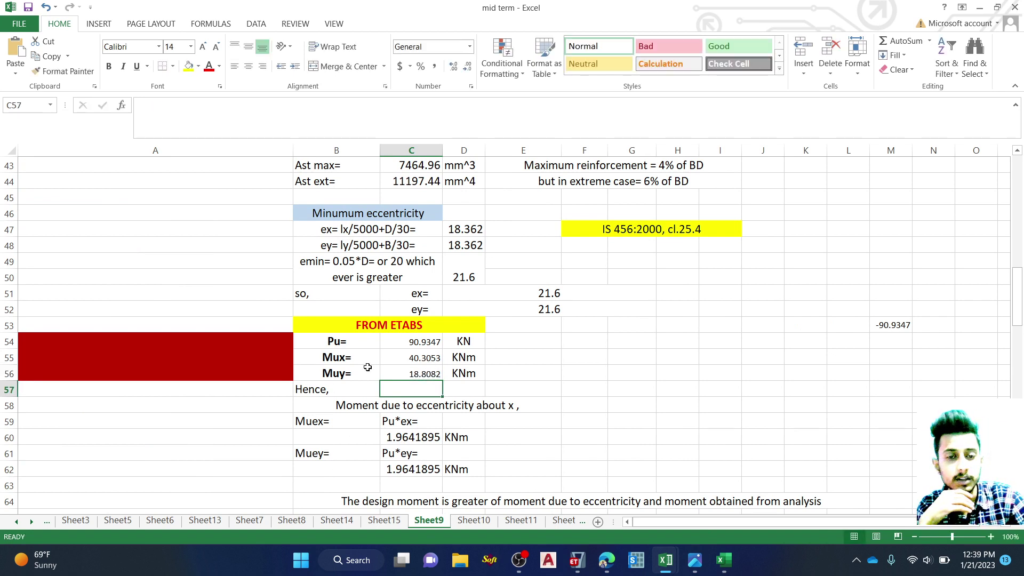
Step: Set the font size of the Pu, Mux and Muy values to 14 and check the eccentricity and design moments below them
drag(397, 344, 396, 369)
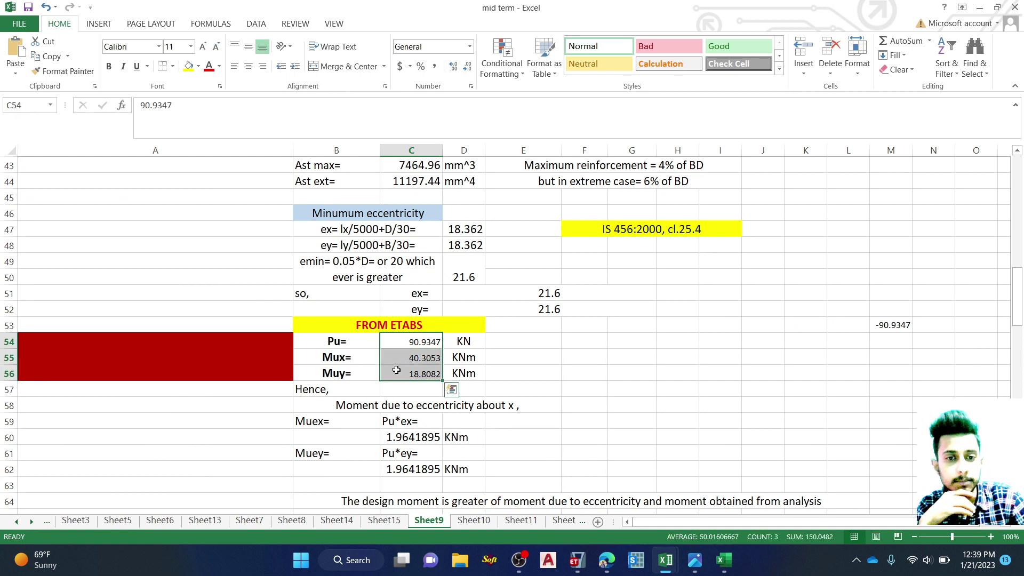
click(191, 47)
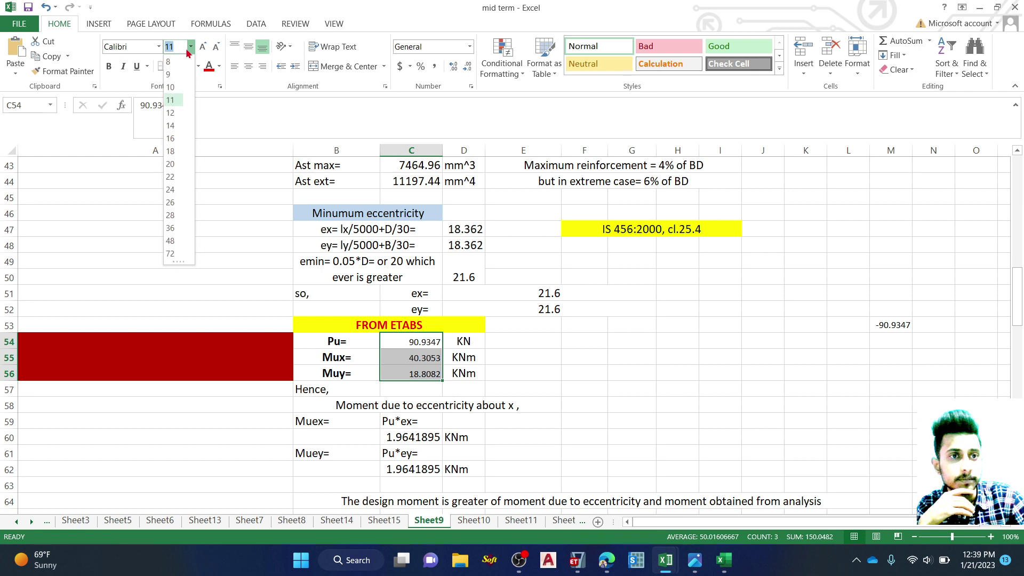
click(171, 125)
click(266, 226)
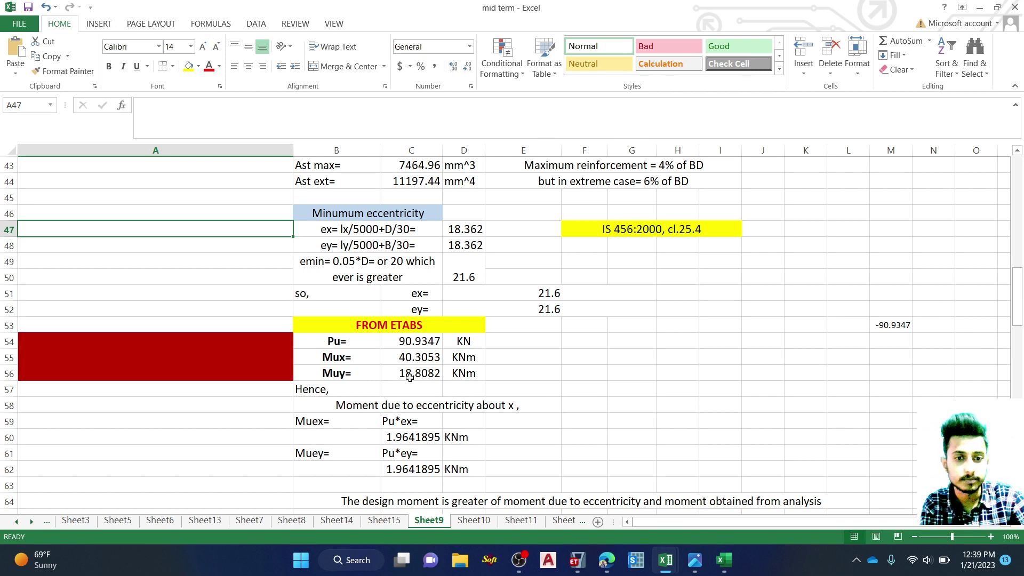
scroll(410, 377, down, 2)
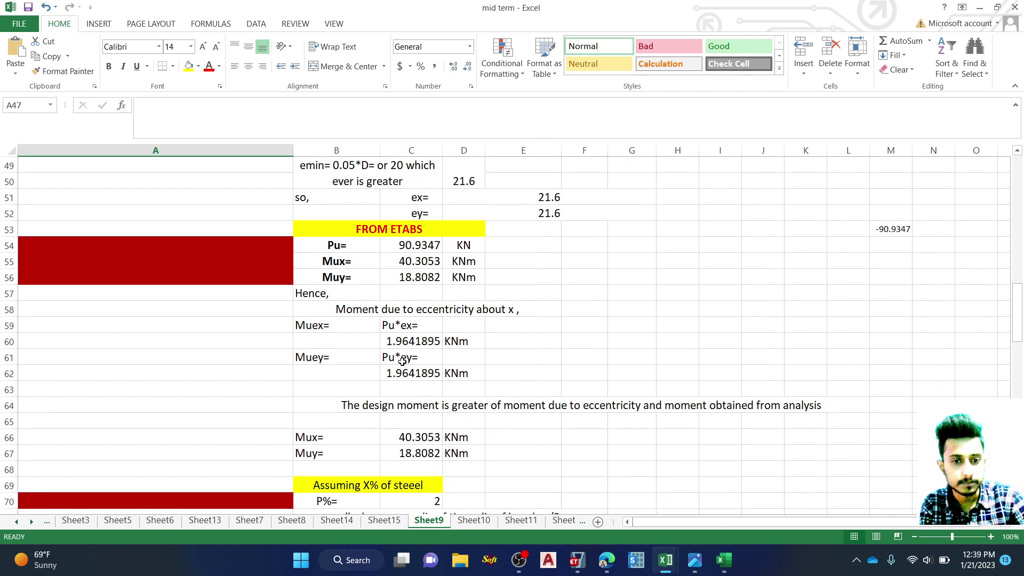
scroll(400, 365, down, 2)
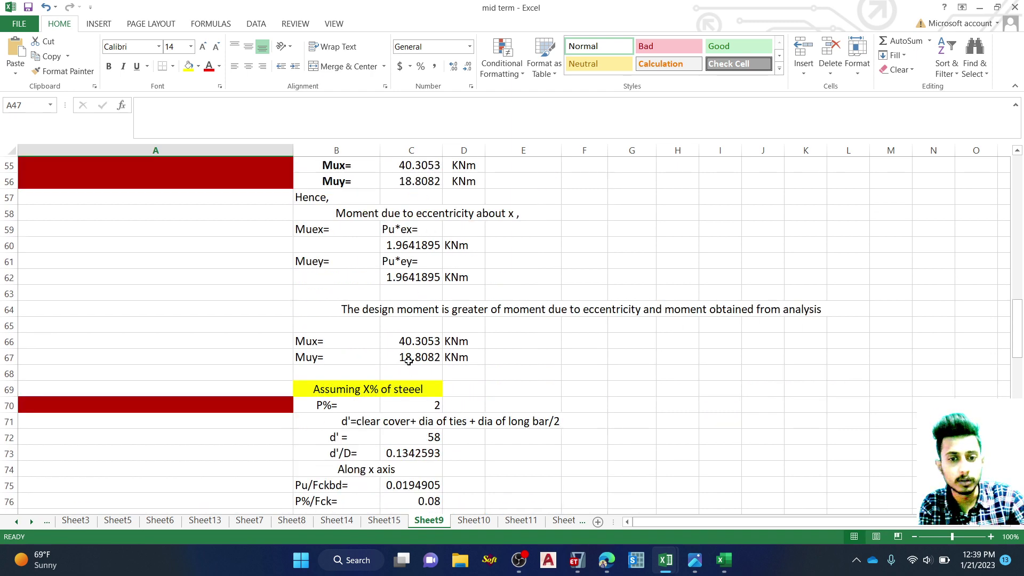
scroll(408, 361, up, 2)
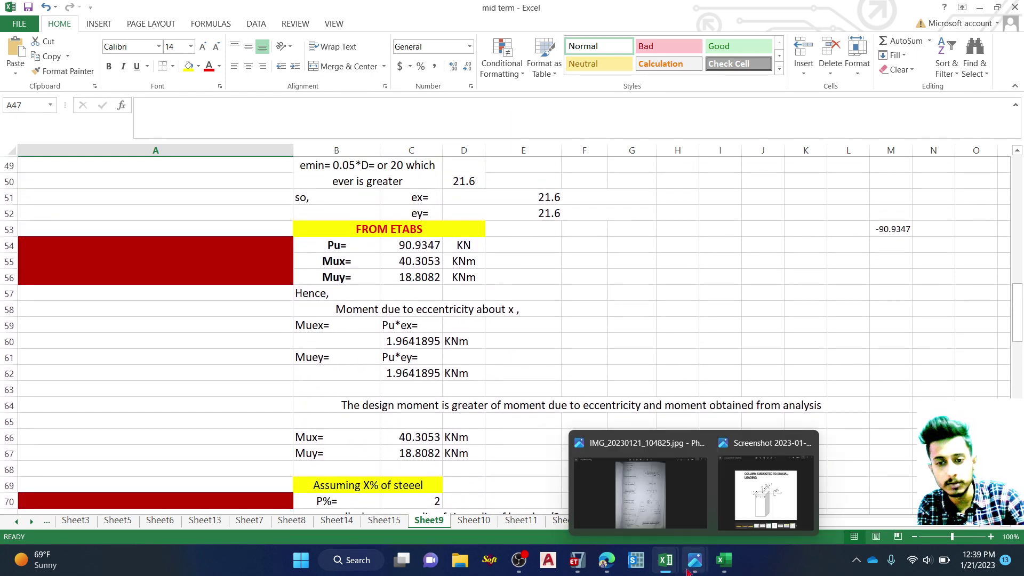
Step: Switch to the IS 456:2000 PDF in Edge, search for 71 and go to the page with printed number 71
mouse_move(610, 566)
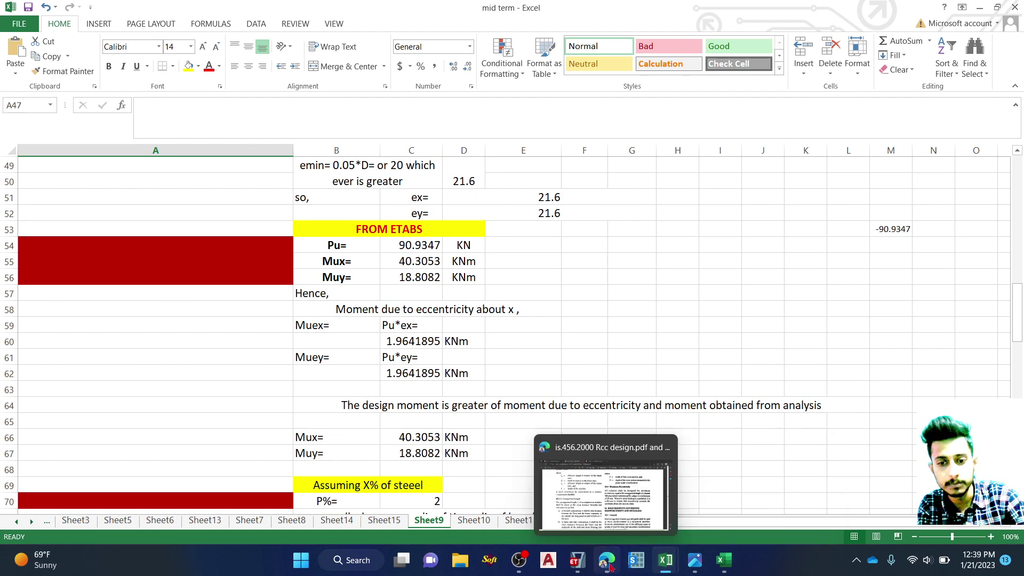
click(588, 509)
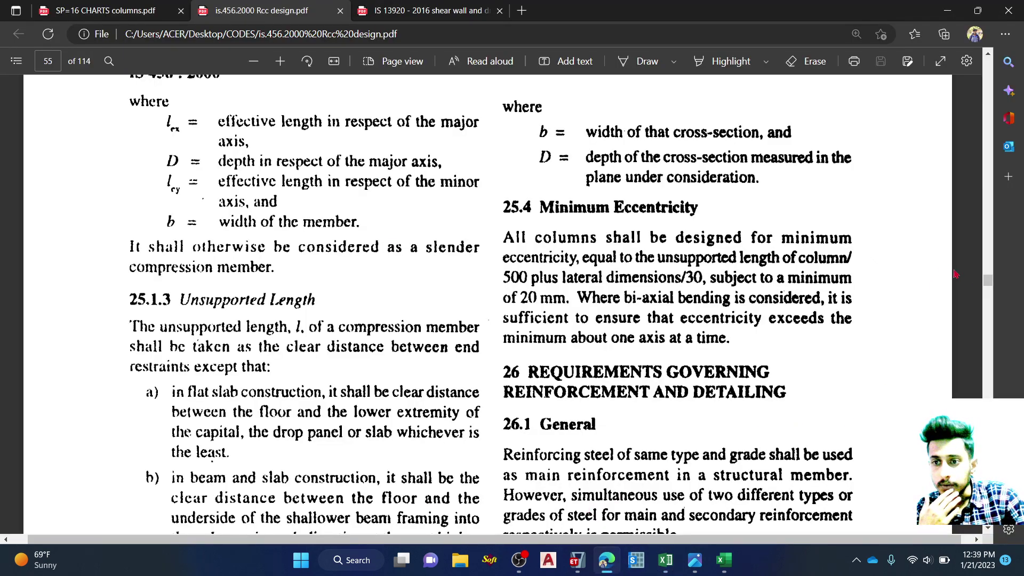
drag(987, 284, 986, 291)
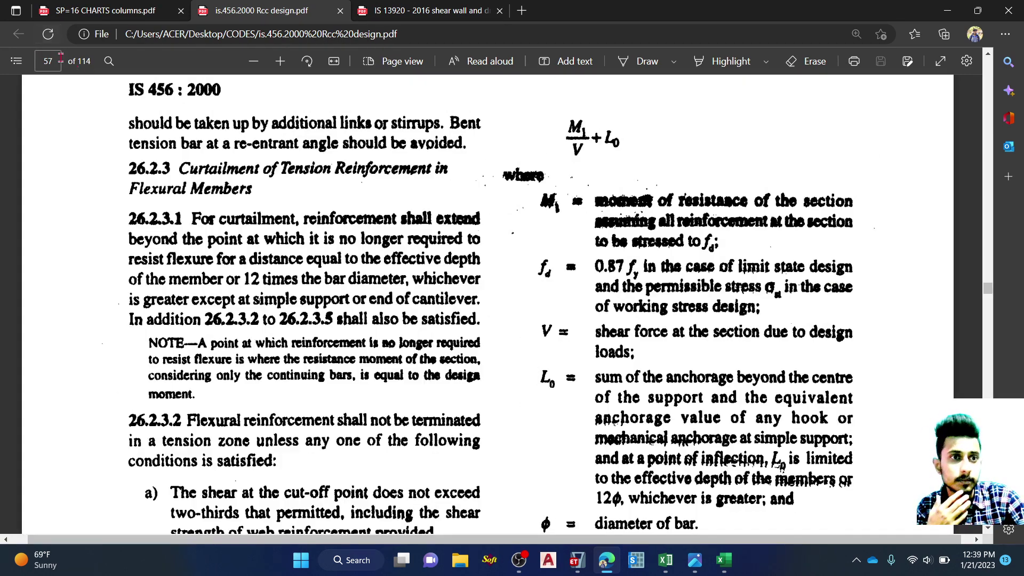
click(110, 62)
click(110, 68)
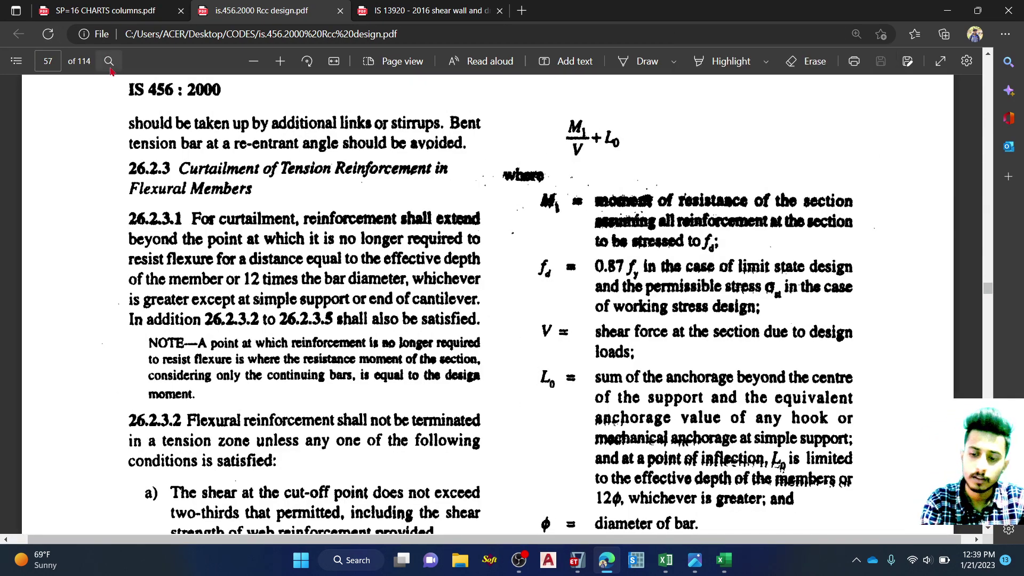
click(109, 63)
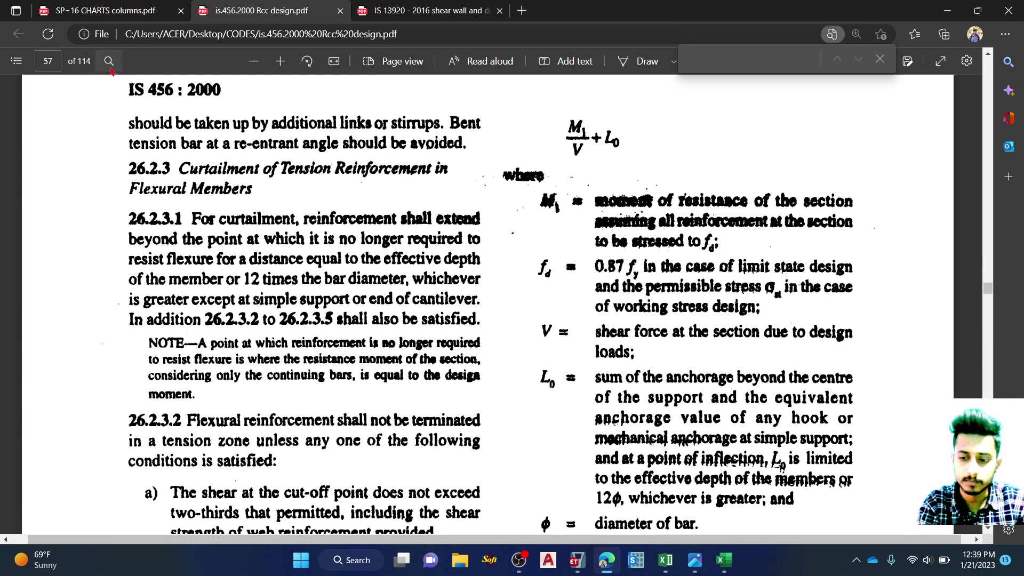
text(71)
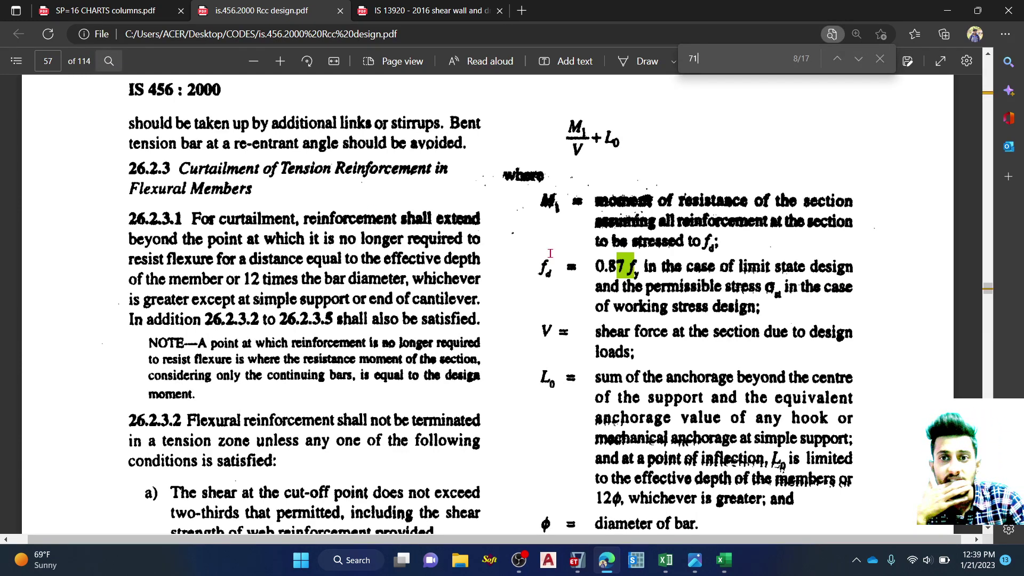
scroll(551, 253, down, 15)
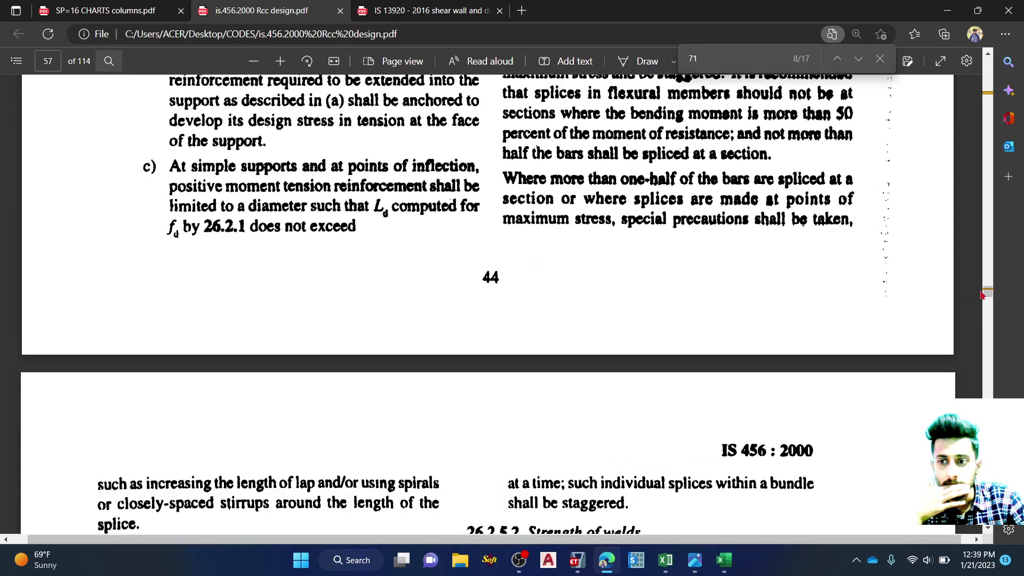
drag(983, 295, 986, 395)
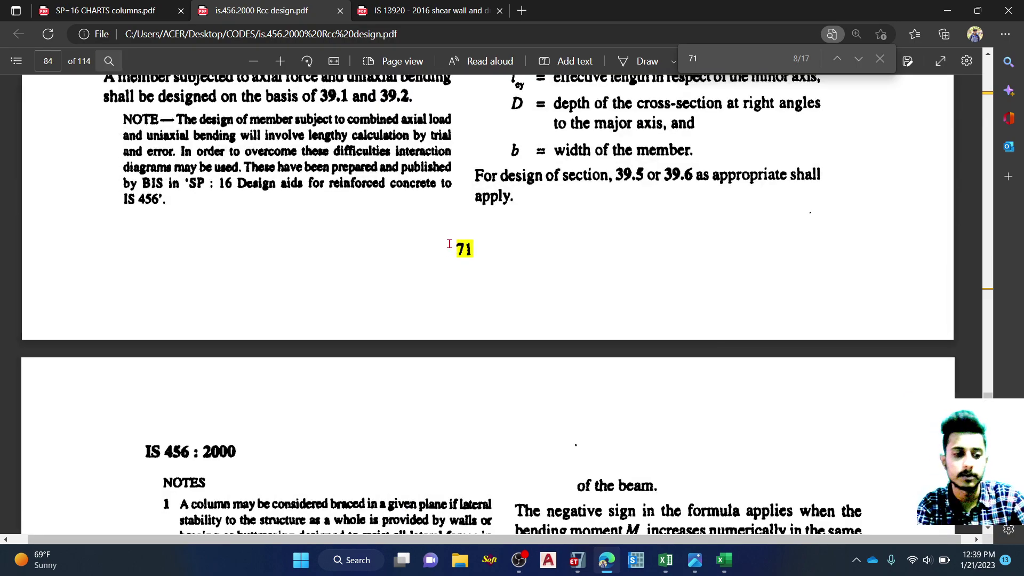
key(Escape)
Step: Examine clause 39.3 on short axially loaded members and clause 39.6 on combined axial load and biaxial bending
scroll(450, 244, up, 15)
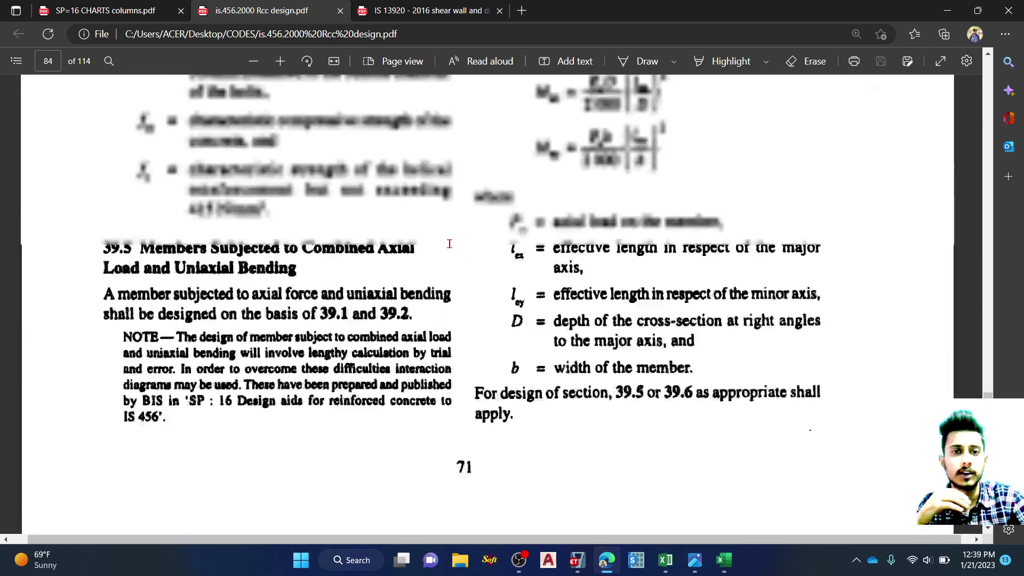
scroll(230, 282, up, 3)
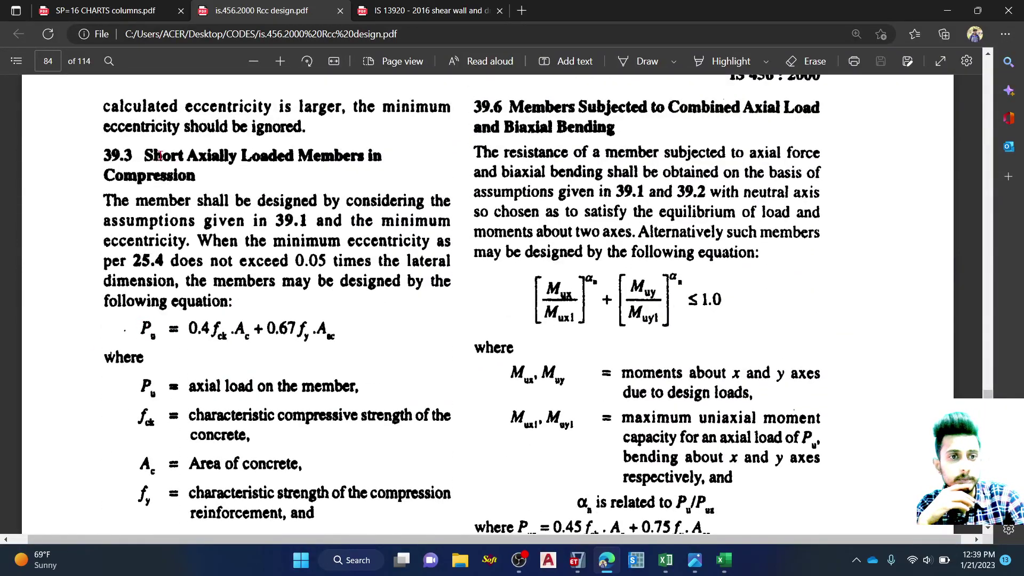
scroll(159, 155, up, 3)
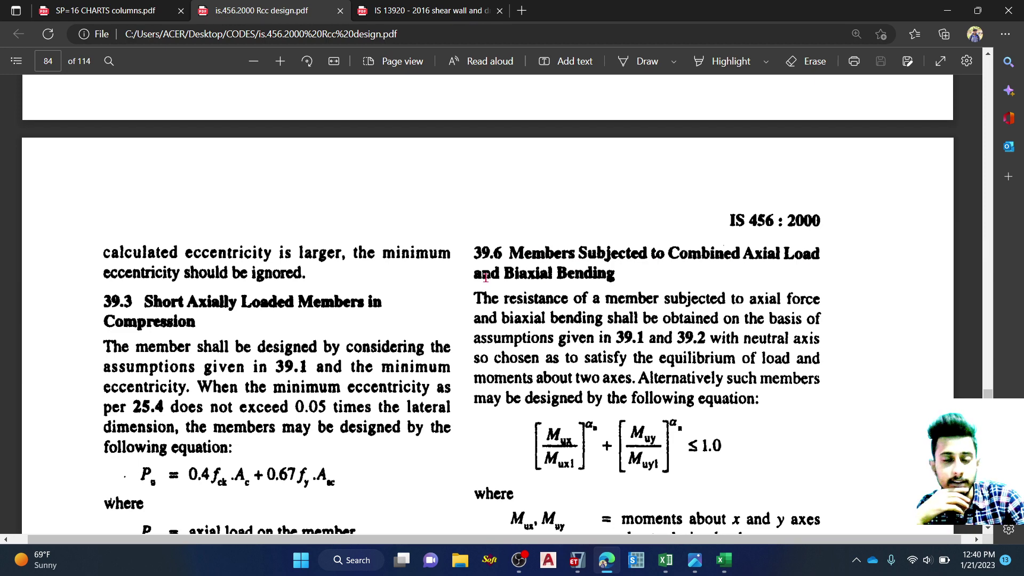
Step: Switch to the screenshot in Photos and examine the diagram of a column subjected to biaxial loading
mouse_move(694, 559)
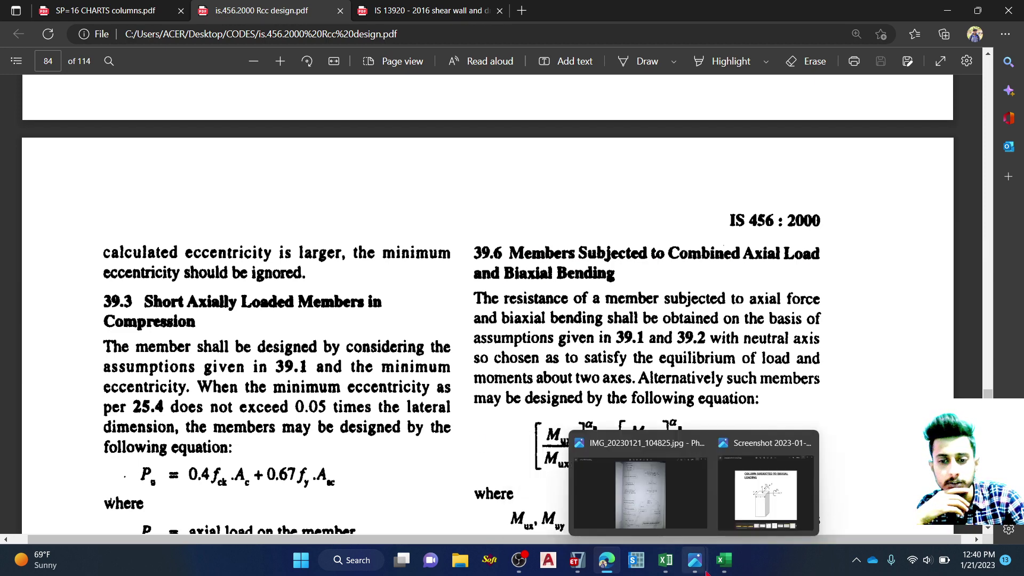
click(753, 501)
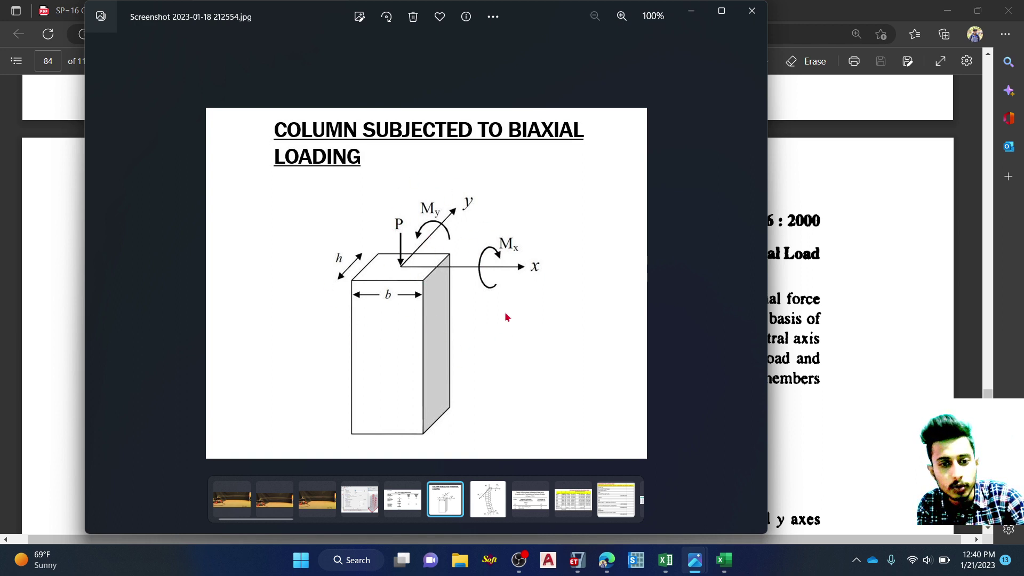
Step: View the next picture of a bent column with biaxial moments, close Photos, and read the clause 39.6 interaction equation and its terms
click(490, 495)
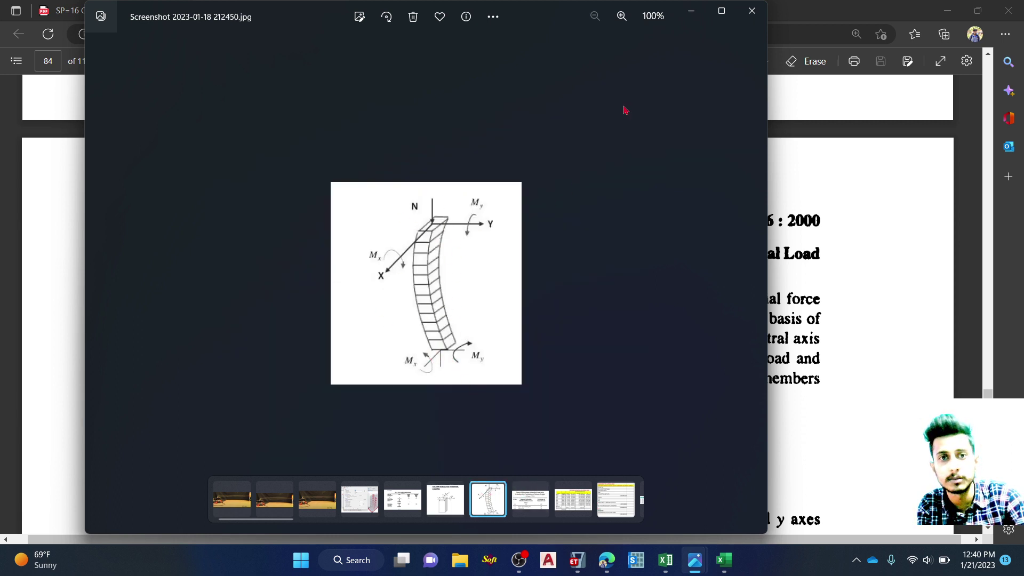
click(752, 11)
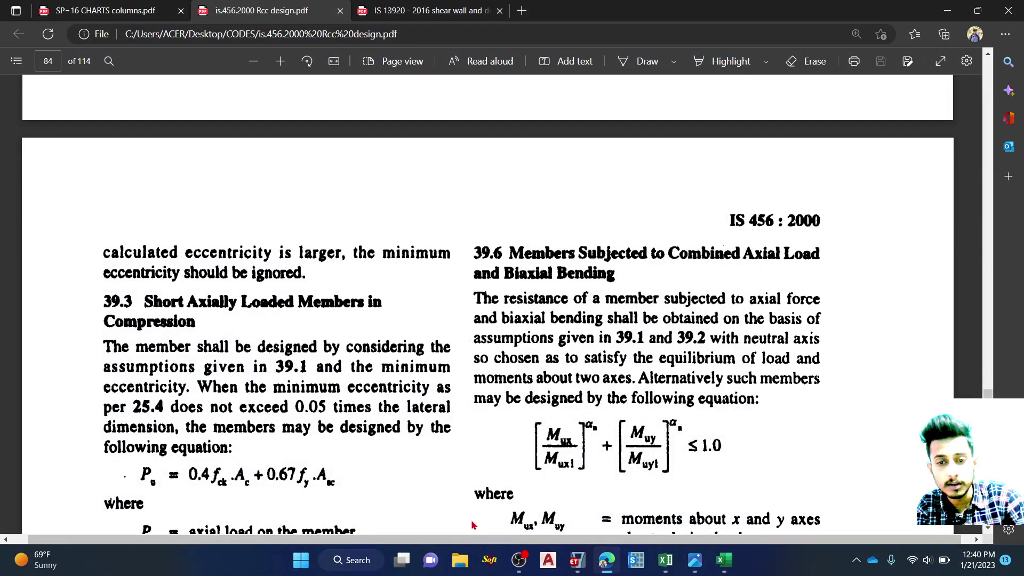
scroll(544, 326, down, 5)
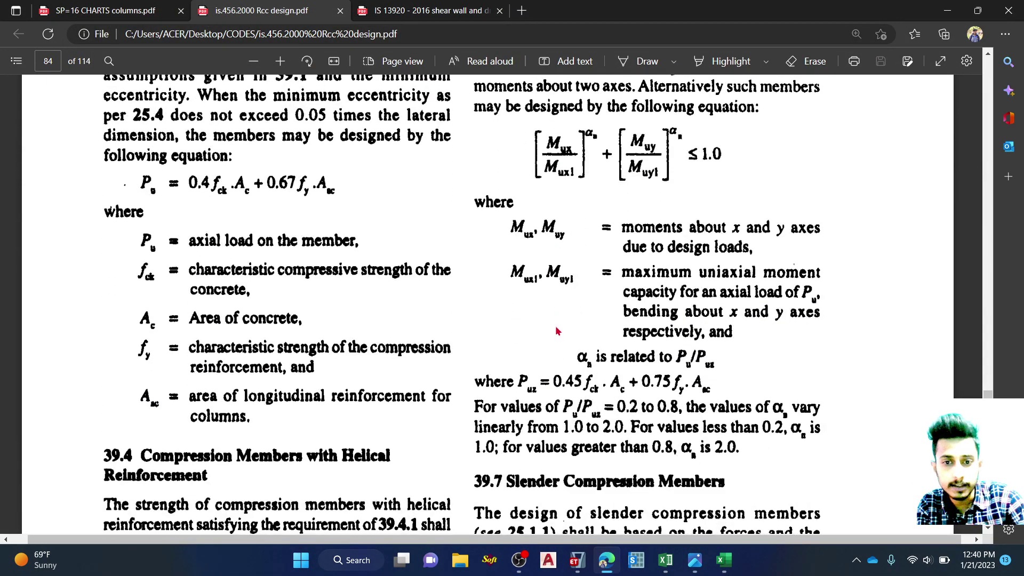
scroll(535, 355, down, 3)
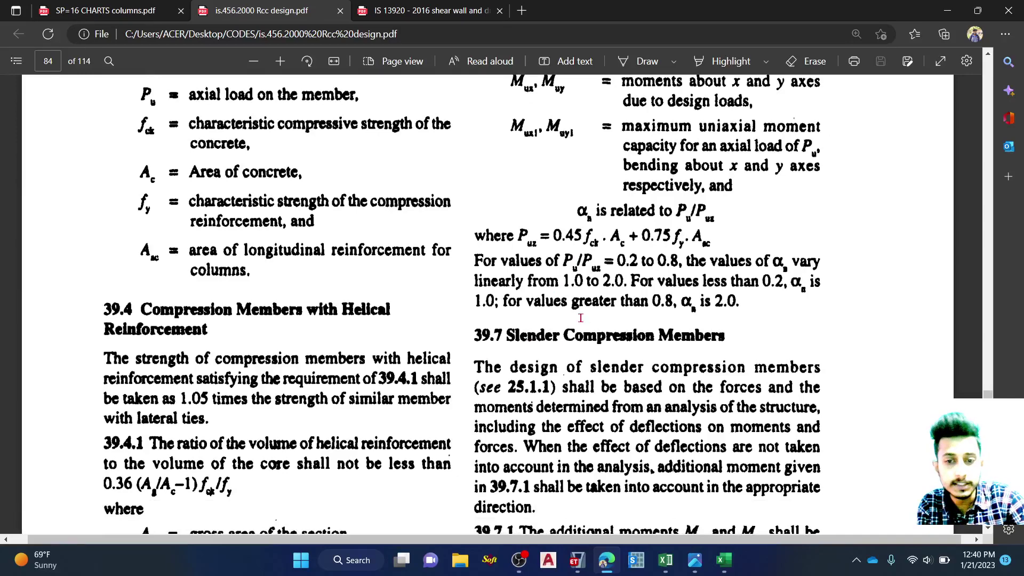
scroll(596, 273, up, 3)
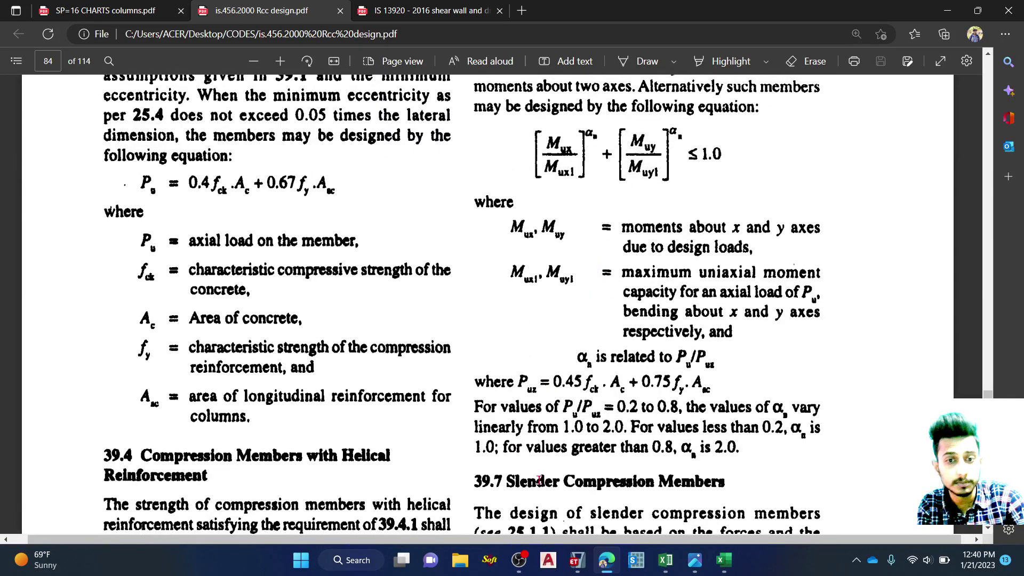
Step: Switch to the mid term workbook in Excel and inspect the eccentricity moment formulas for Muex in C60 and Muey in C62
mouse_move(665, 560)
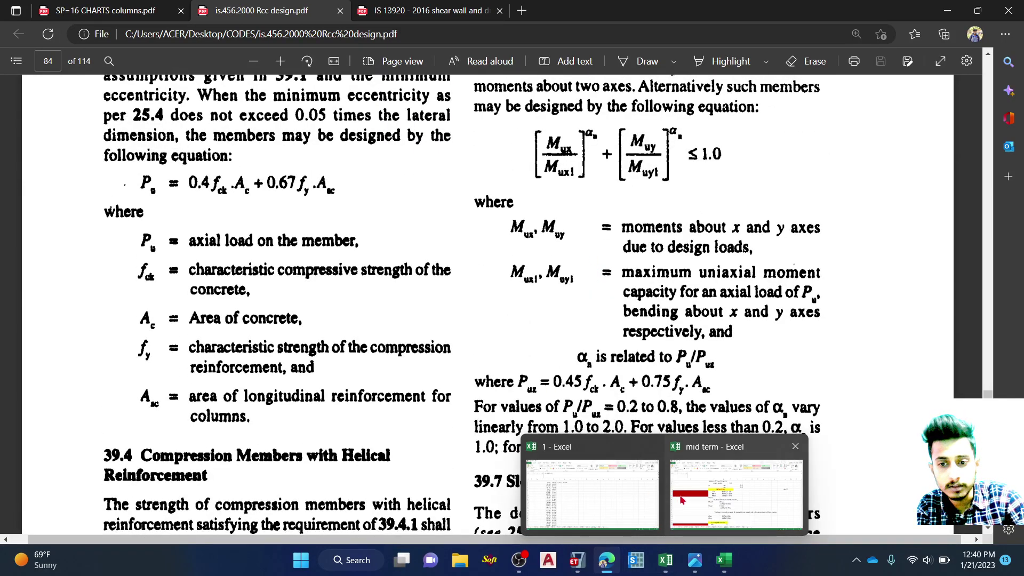
click(681, 500)
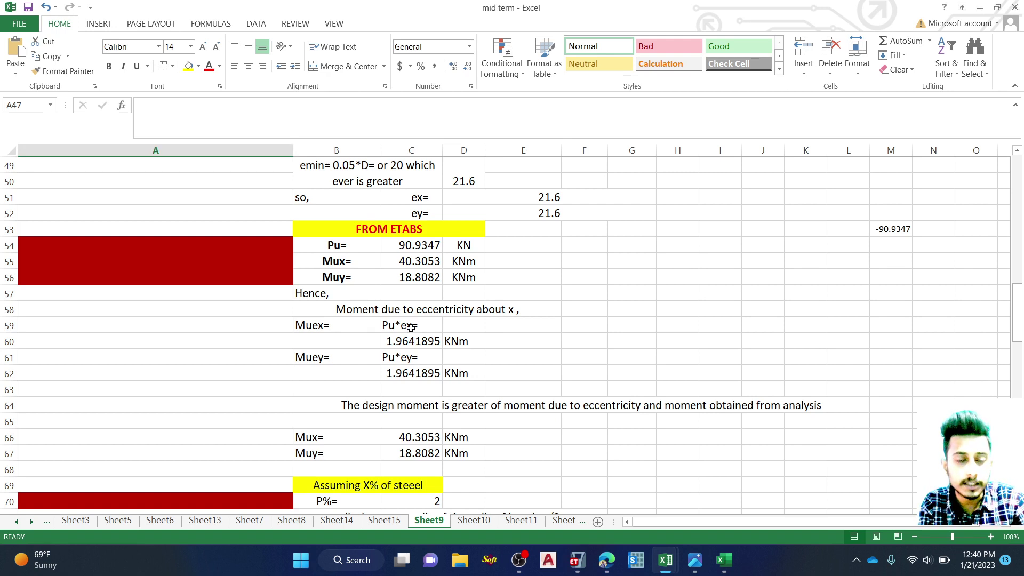
click(412, 341)
double_click(412, 341)
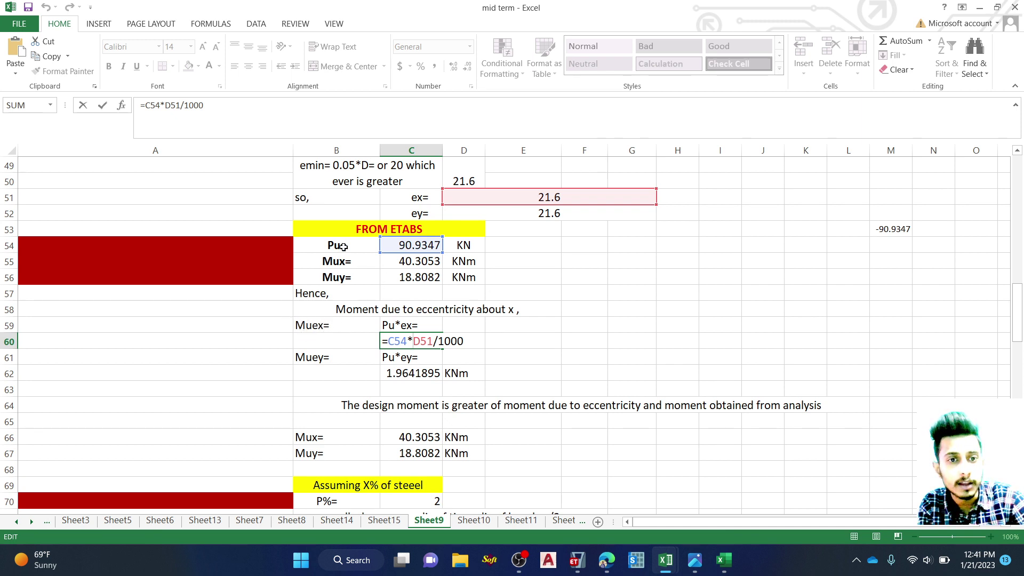
click(310, 388)
key(Escape)
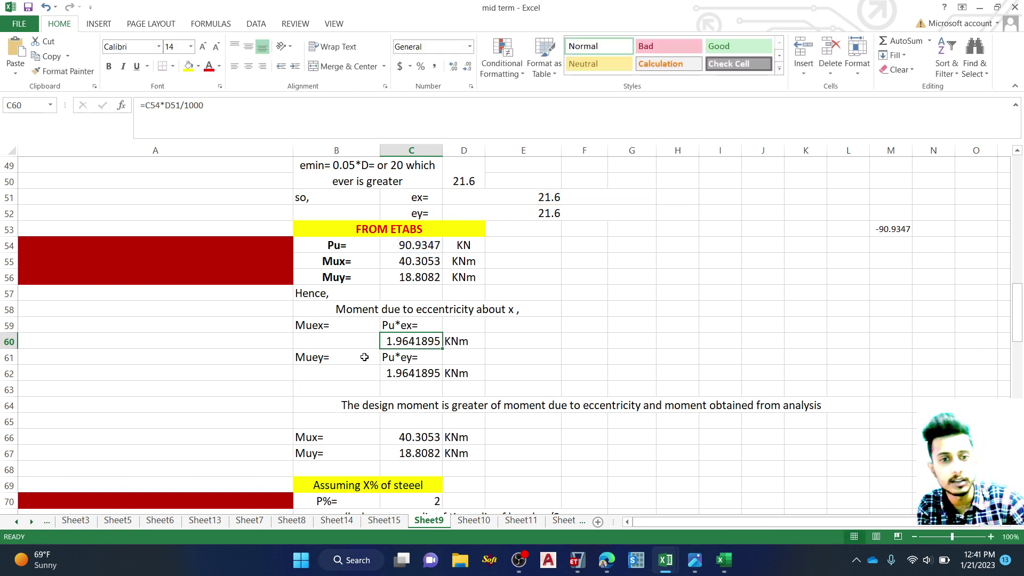
double_click(427, 371)
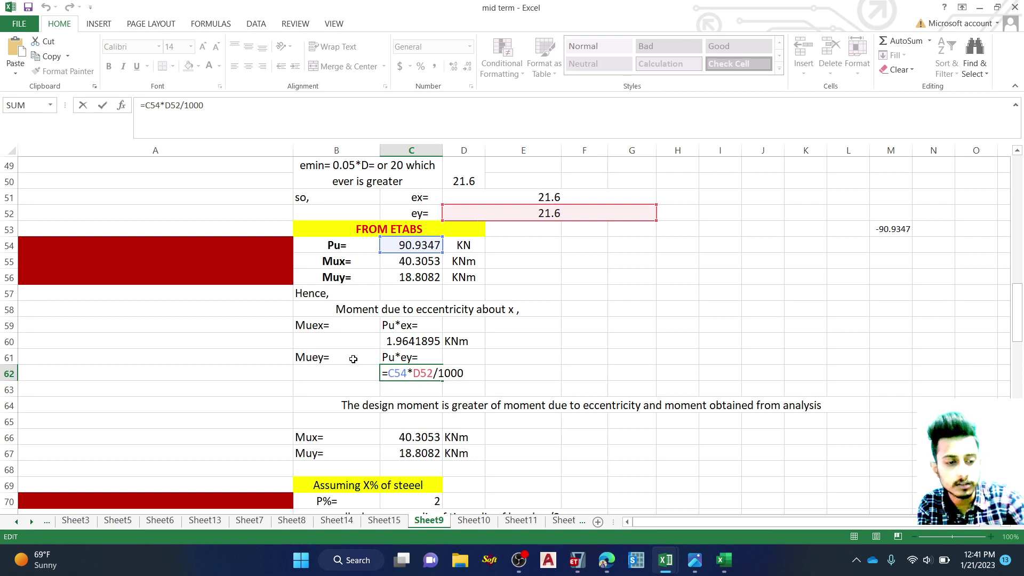
key(Escape)
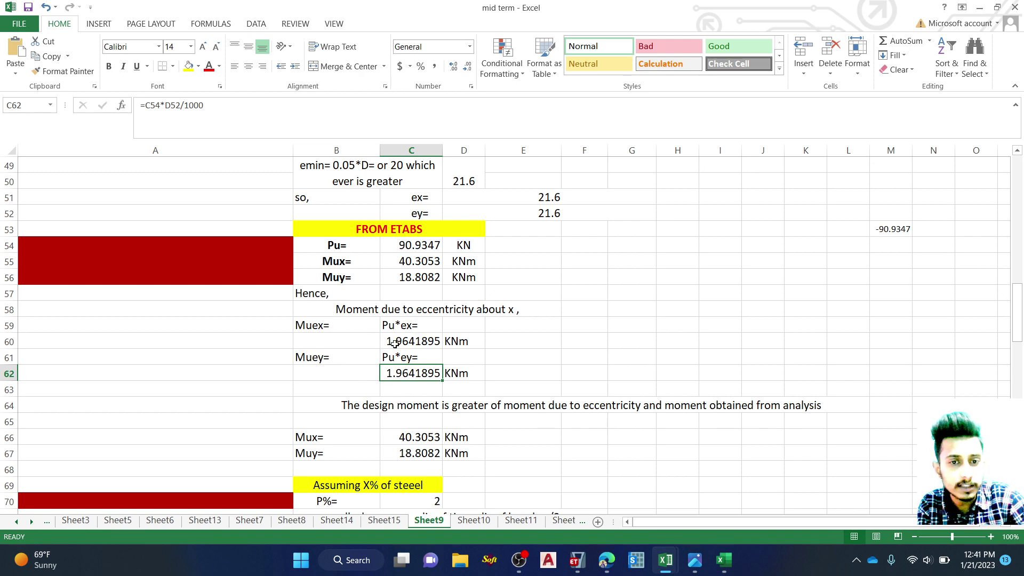
Step: Inspect the MAX formulas that pick the governing design moments Mux in C66 and Muy in C67
scroll(403, 344, up, 3)
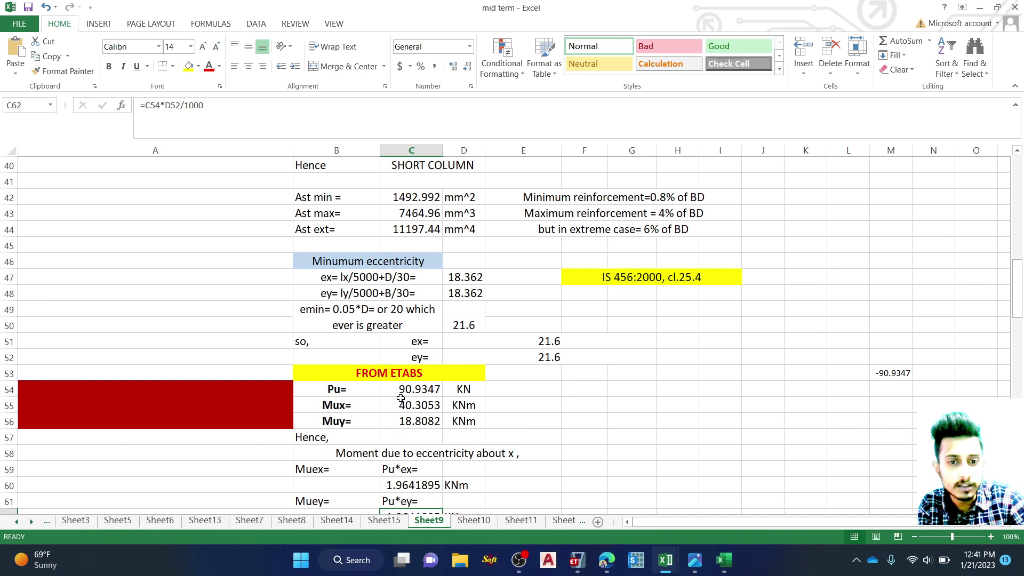
scroll(399, 418, down, 2)
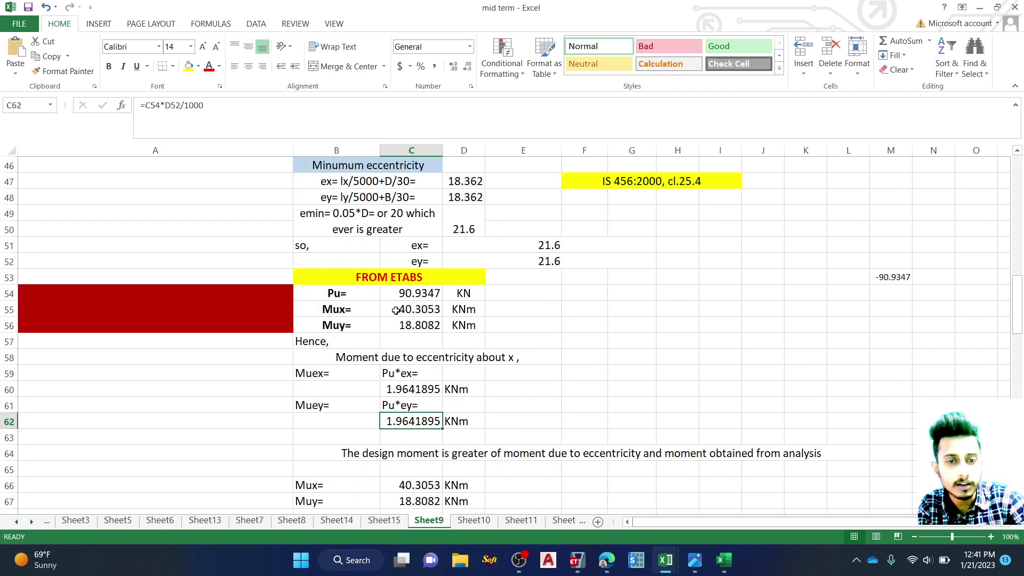
scroll(379, 321, down, 2)
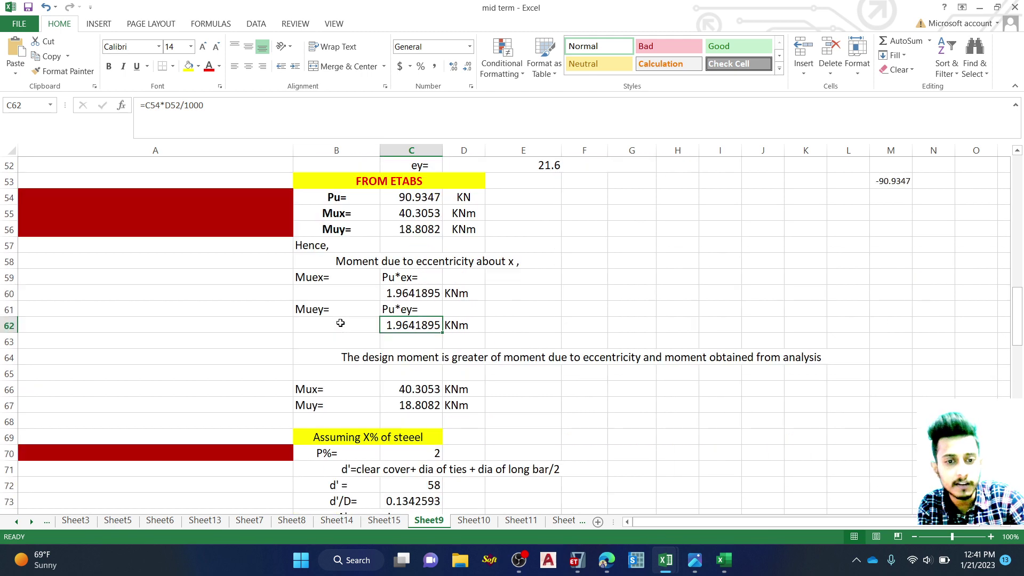
click(409, 392)
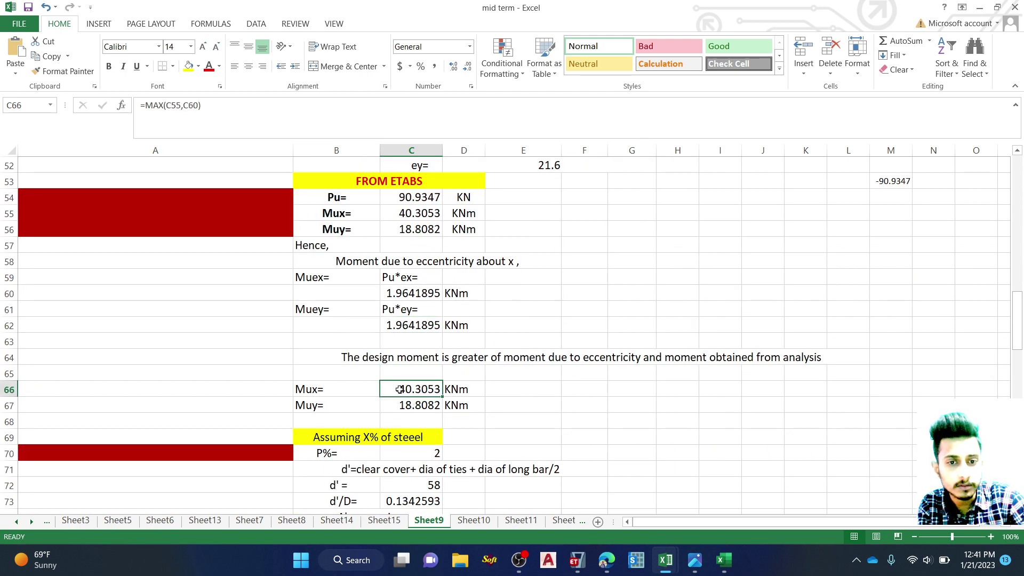
double_click(400, 389)
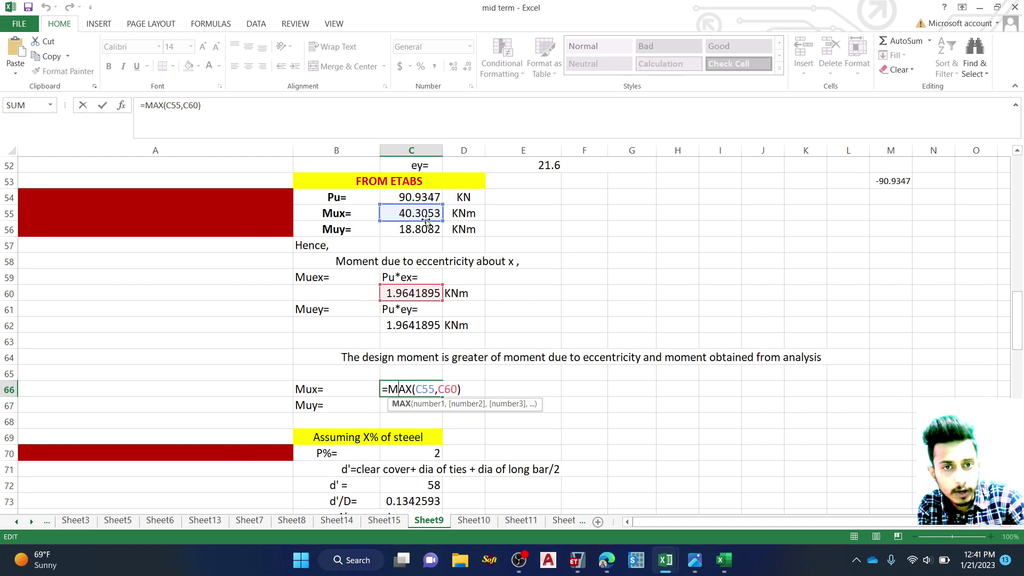
key(Escape)
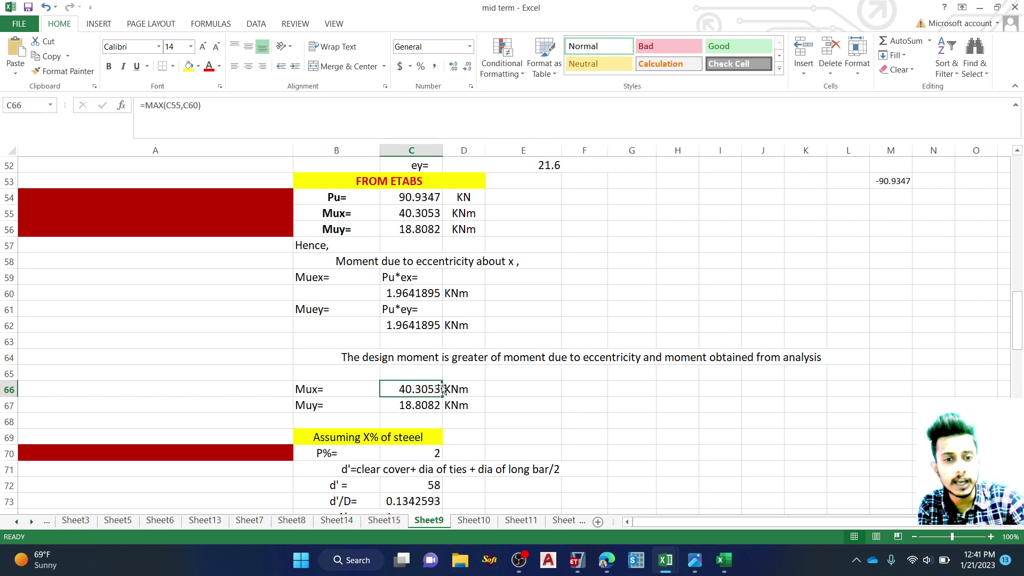
click(422, 409)
key(Down)
key(Down)
click(422, 410)
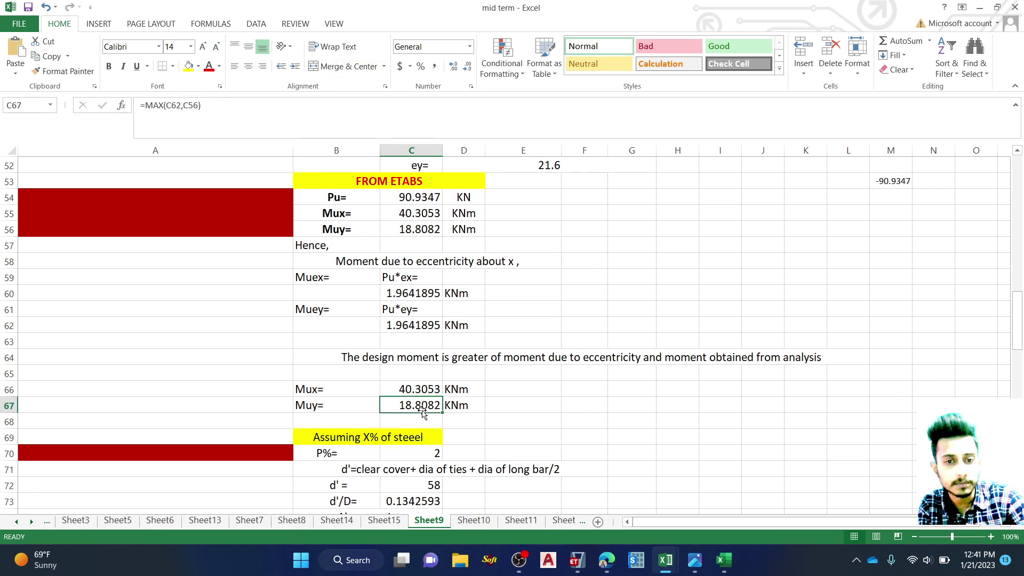
double_click(422, 411)
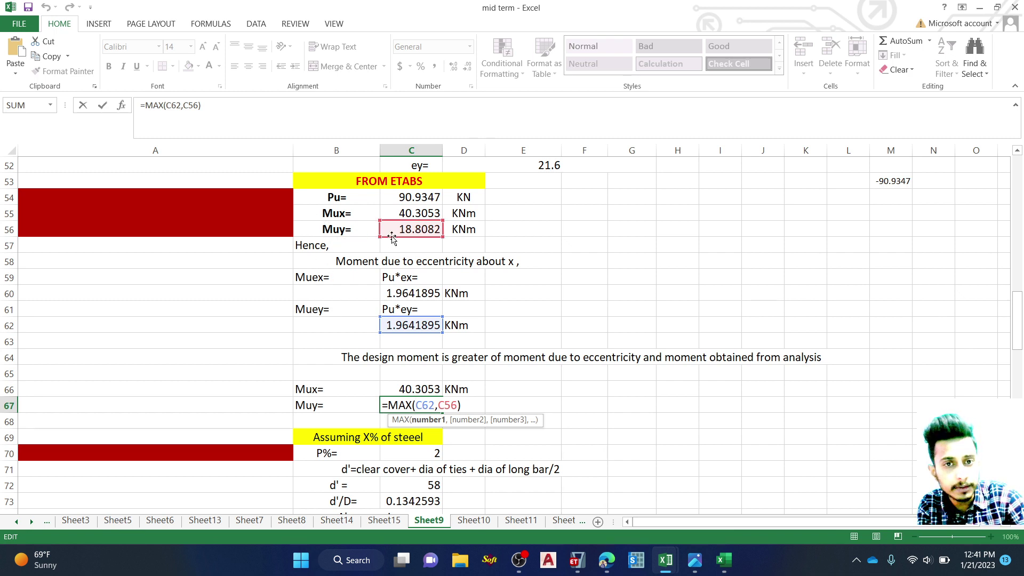
key(ctrl+Return)
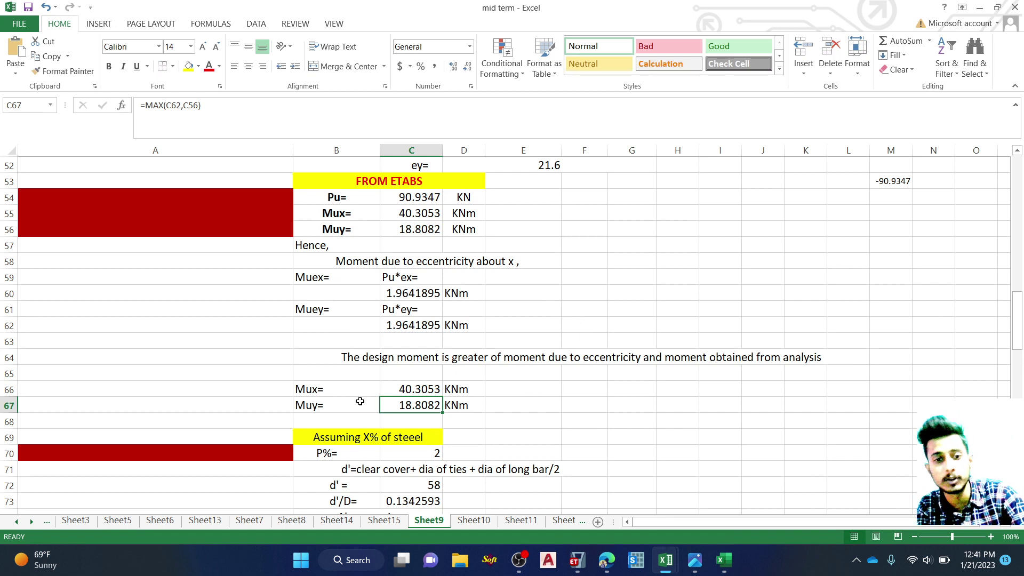
Step: Switch to the no shear wall model in ETABS
scroll(360, 401, down, 1)
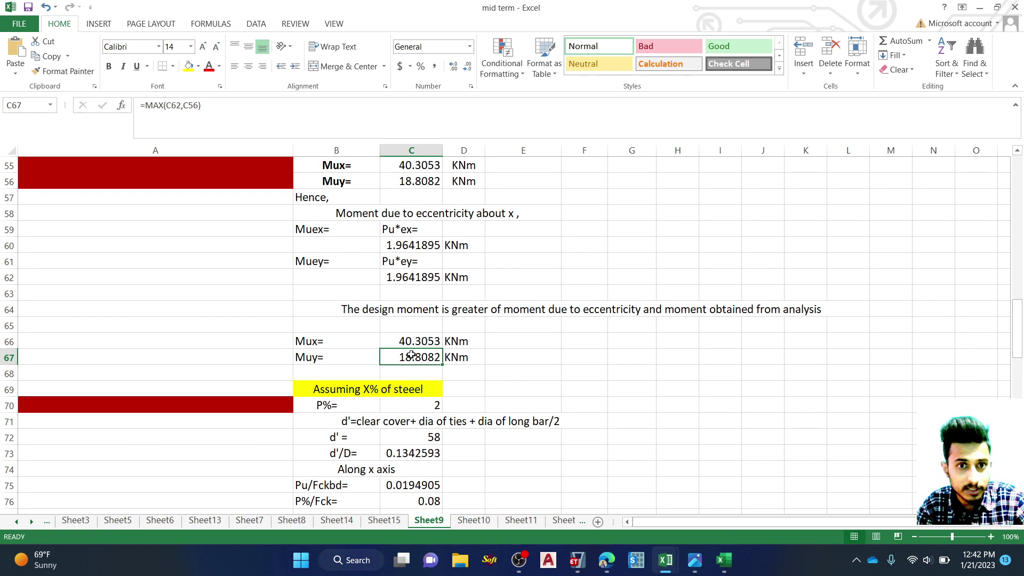
click(571, 566)
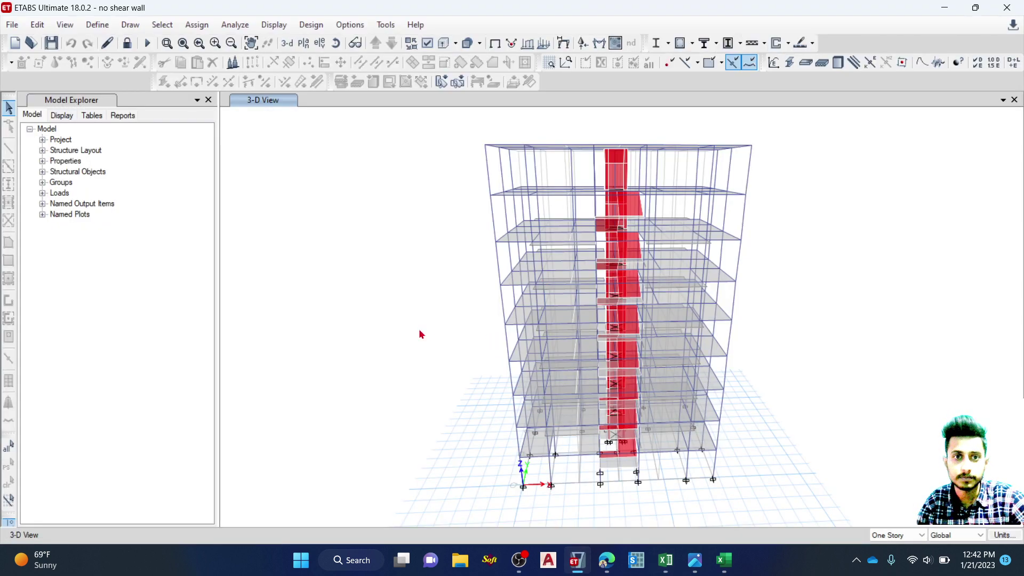
click(692, 47)
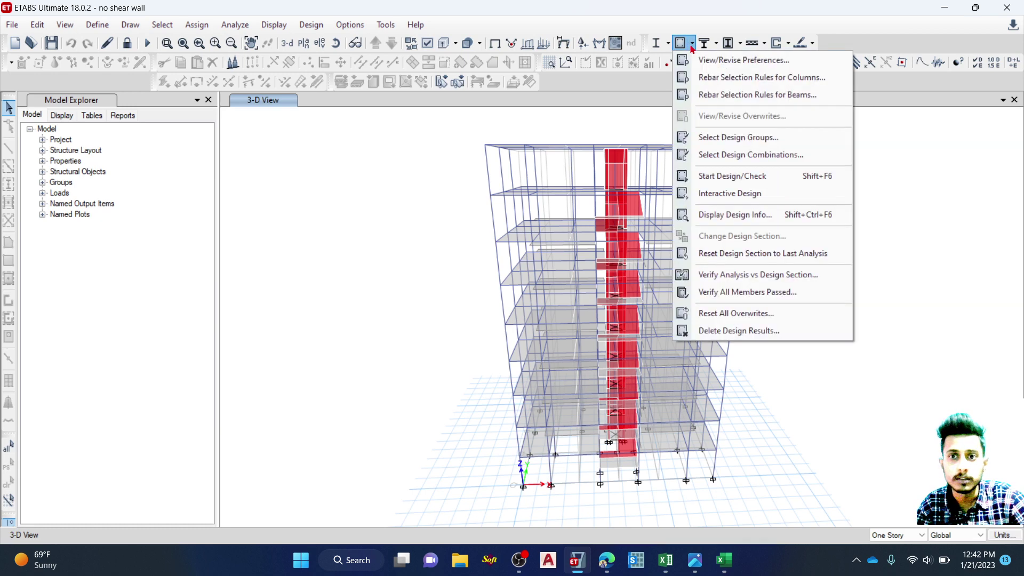
click(691, 47)
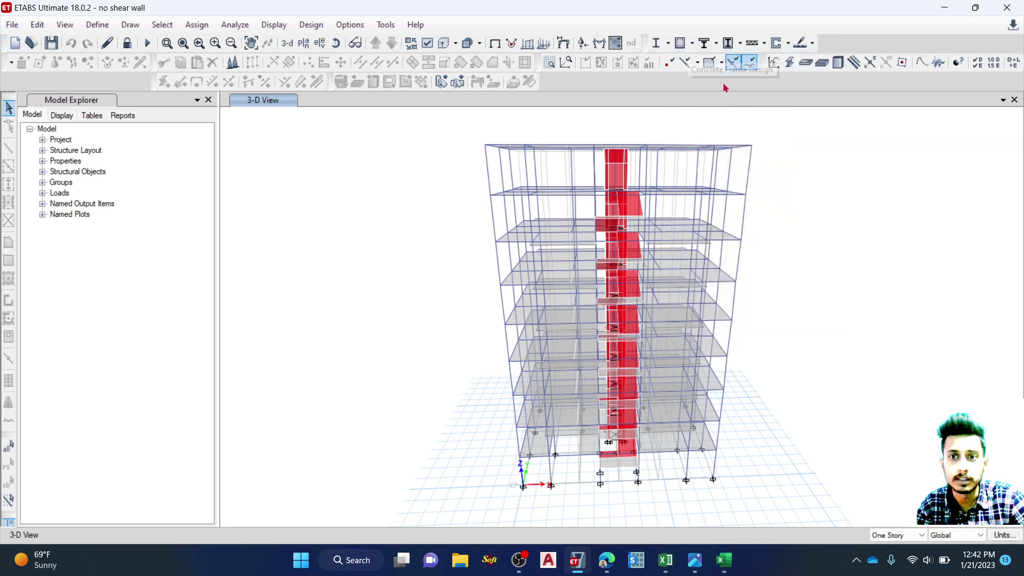
click(691, 47)
click(301, 95)
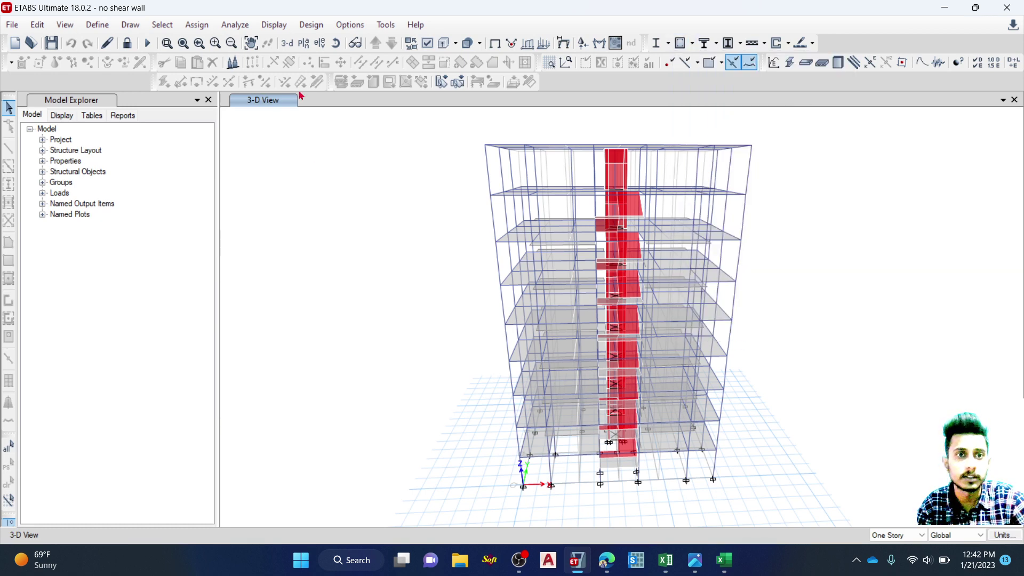
Step: Change the view to the plan of the gf story
click(303, 43)
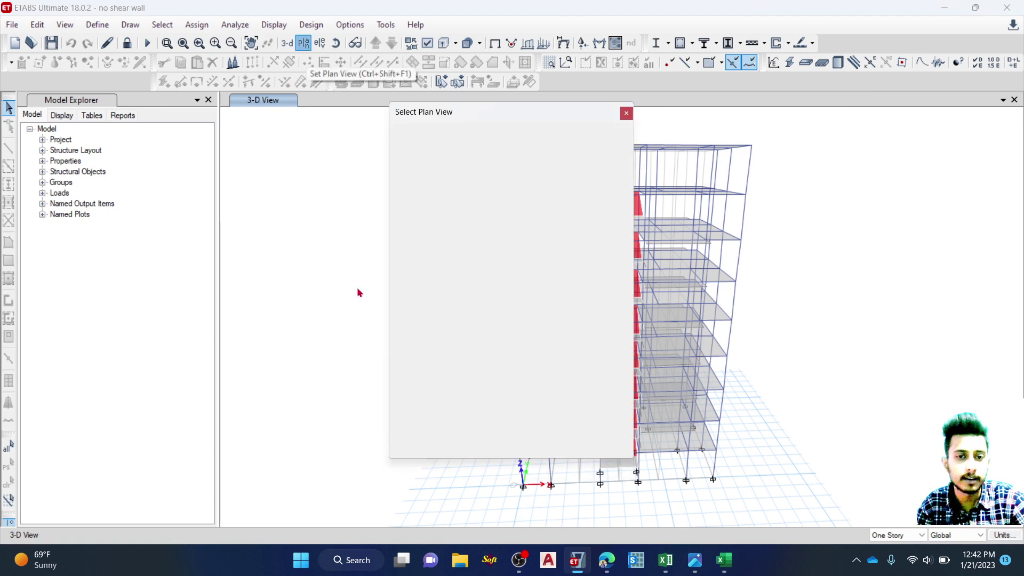
click(433, 307)
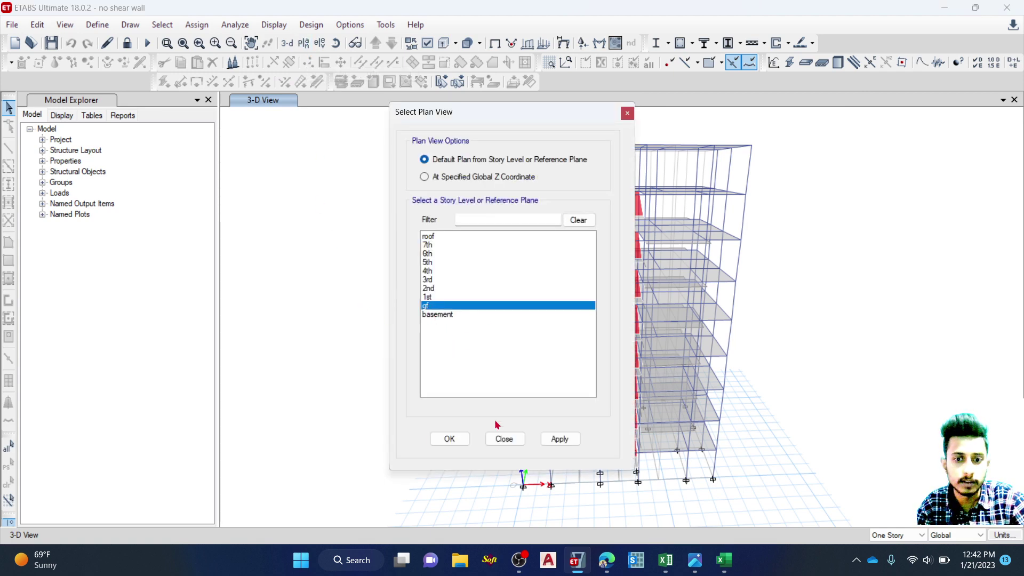
click(552, 442)
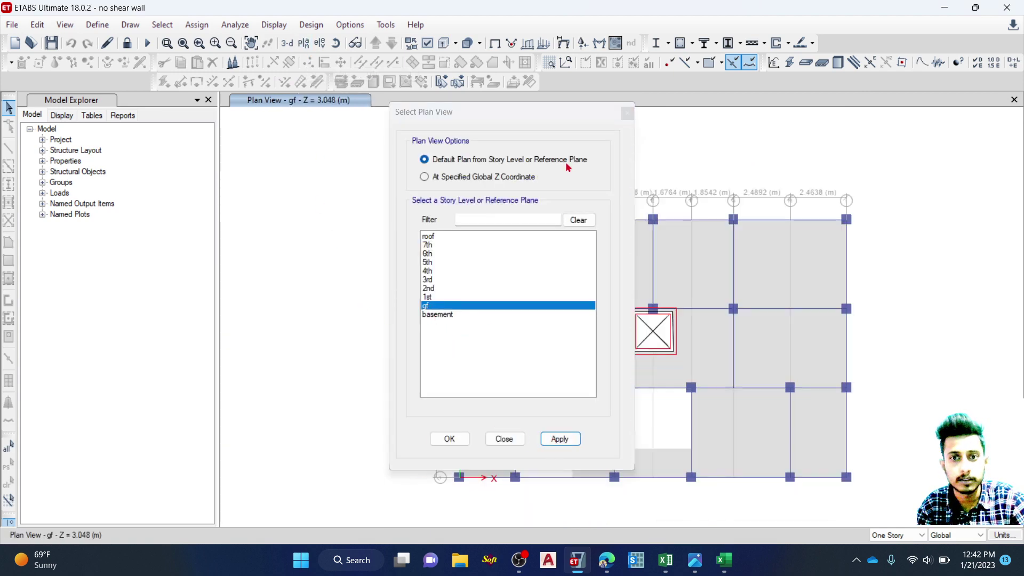
click(627, 112)
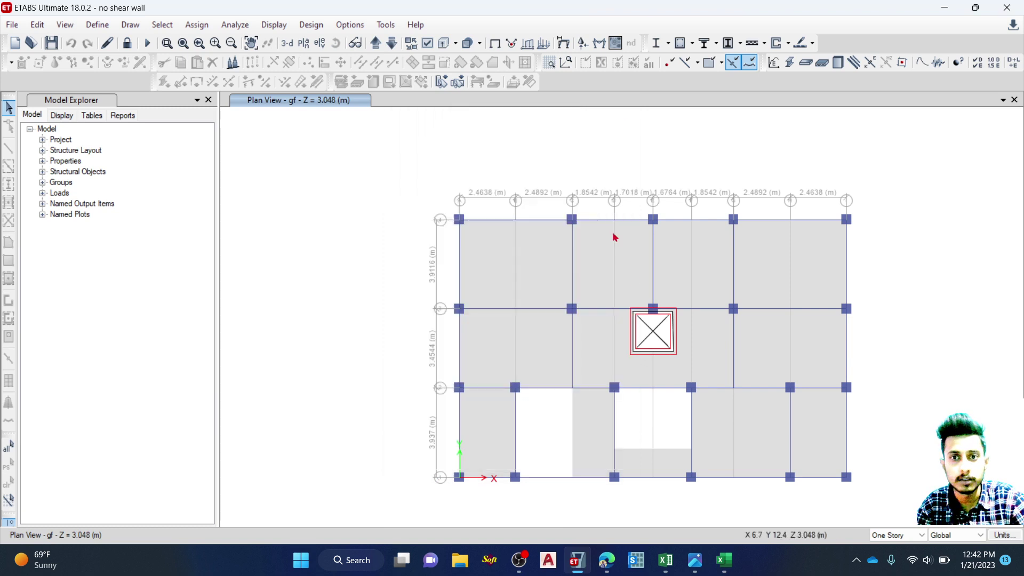
Step: Set the plan view options to display spandrel labels and frame labels, and apply them
click(427, 43)
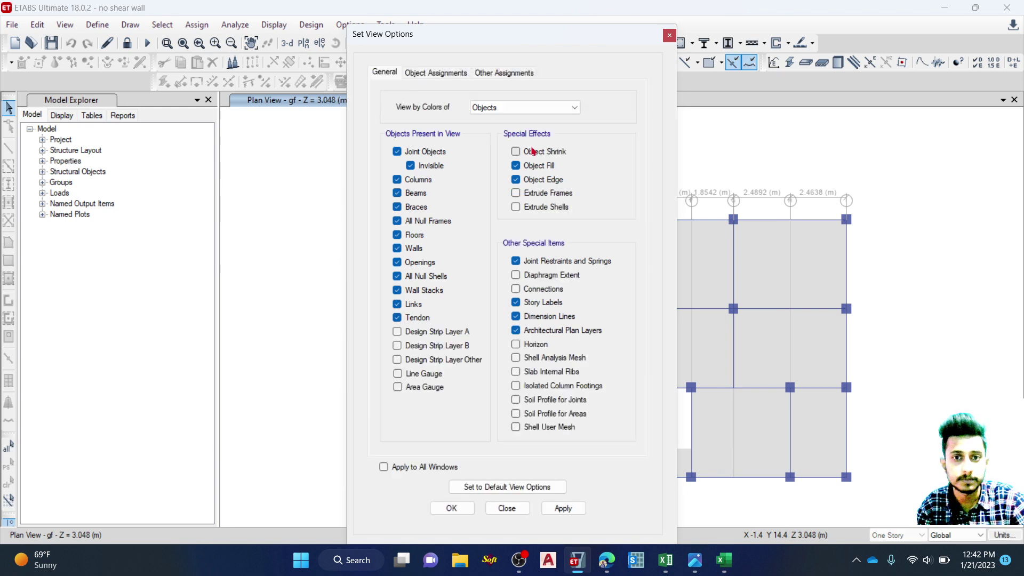
click(499, 75)
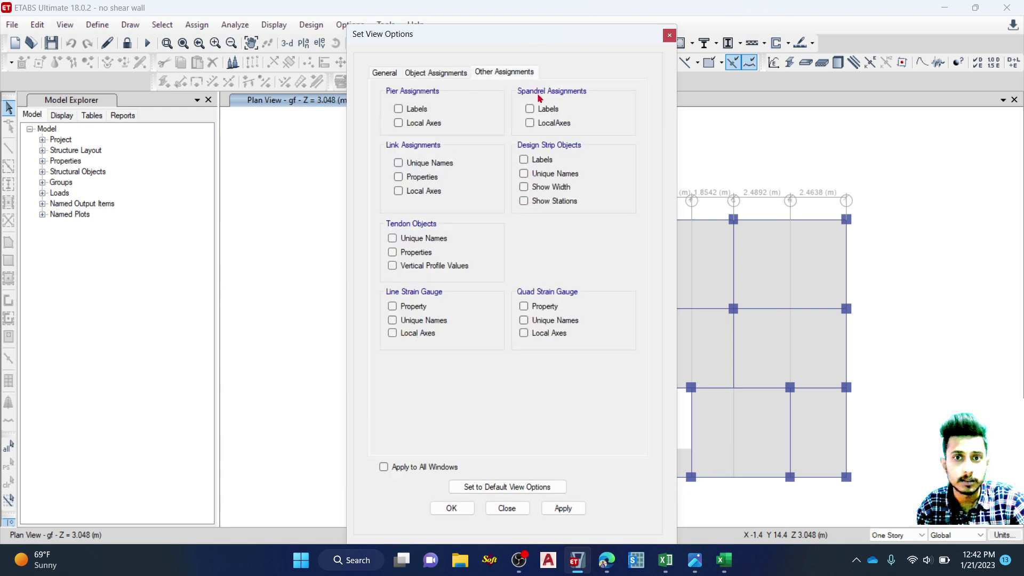
click(530, 109)
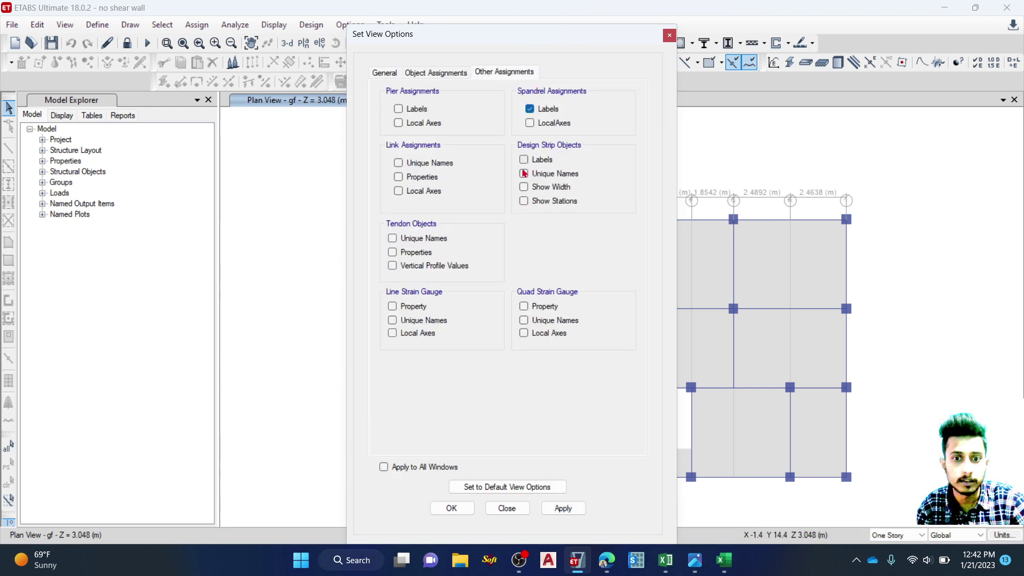
click(564, 509)
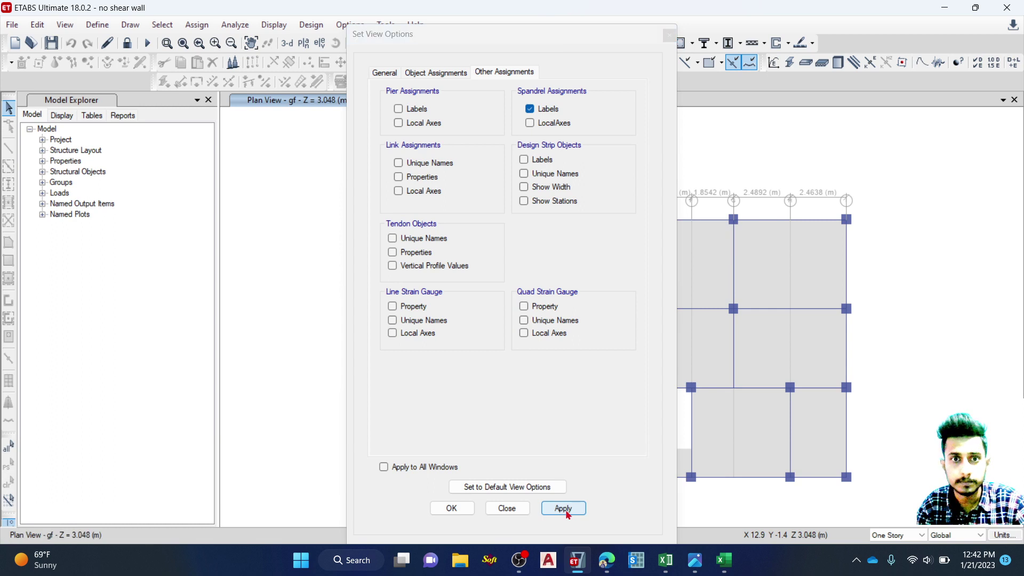
click(447, 71)
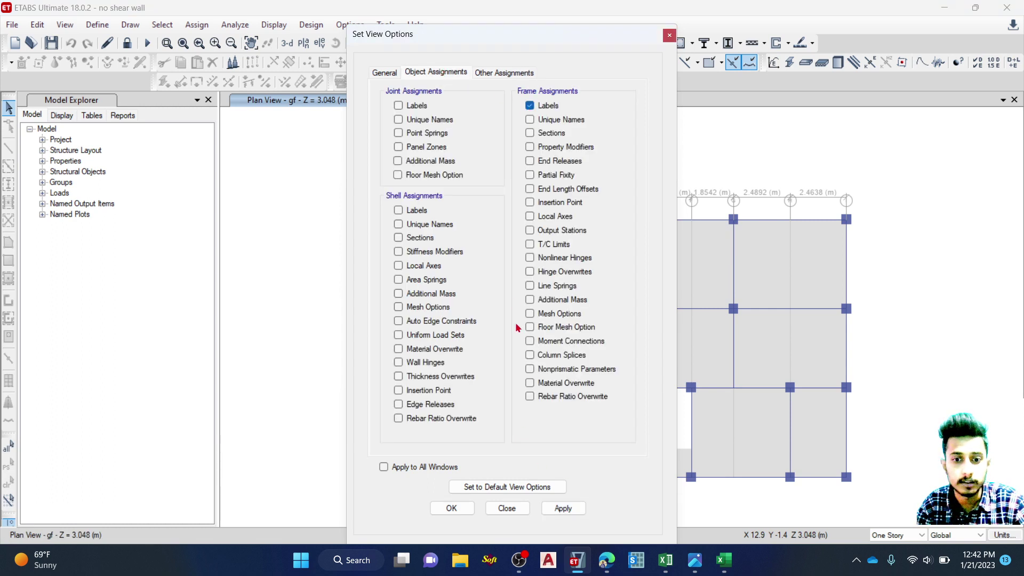
click(561, 507)
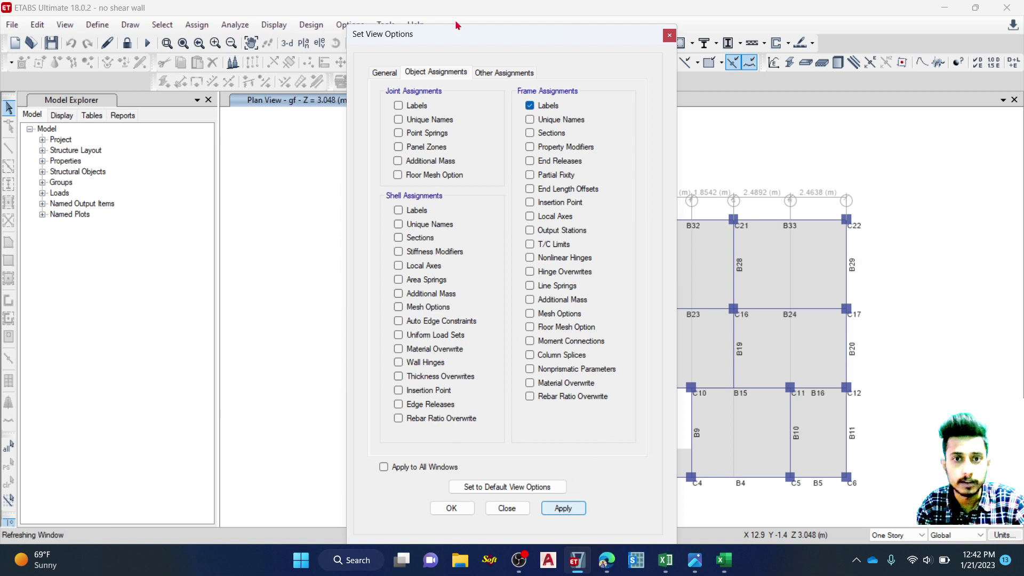
Step: Confirm the view options and switch from the gf plan to the 3-D view of the building
click(503, 73)
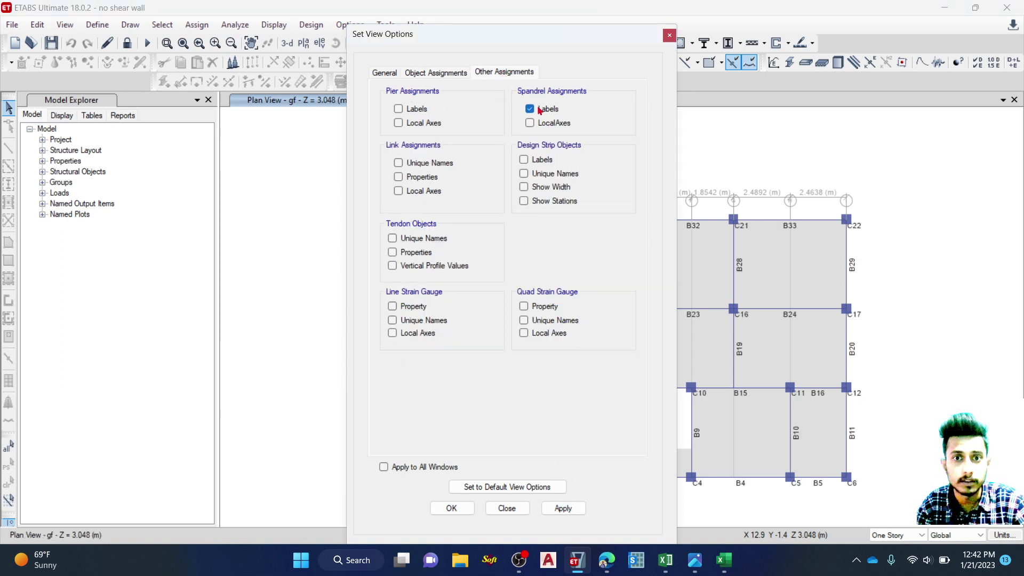
click(451, 507)
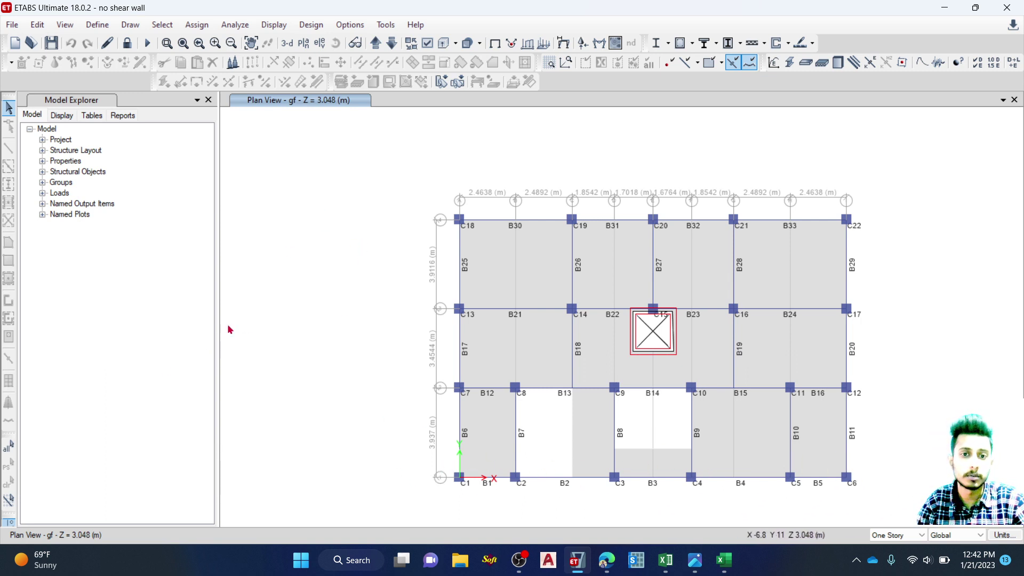
click(312, 45)
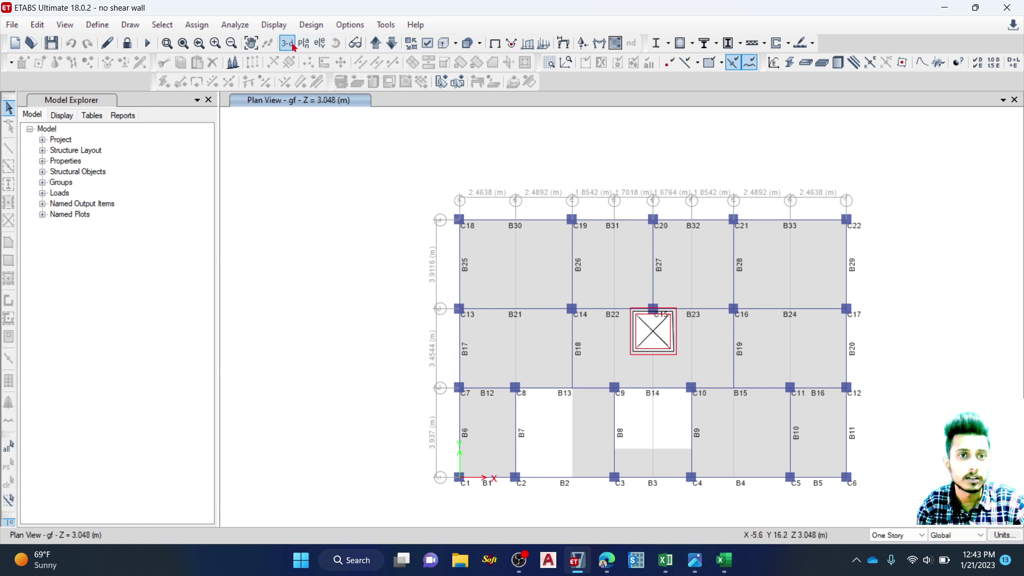
click(287, 44)
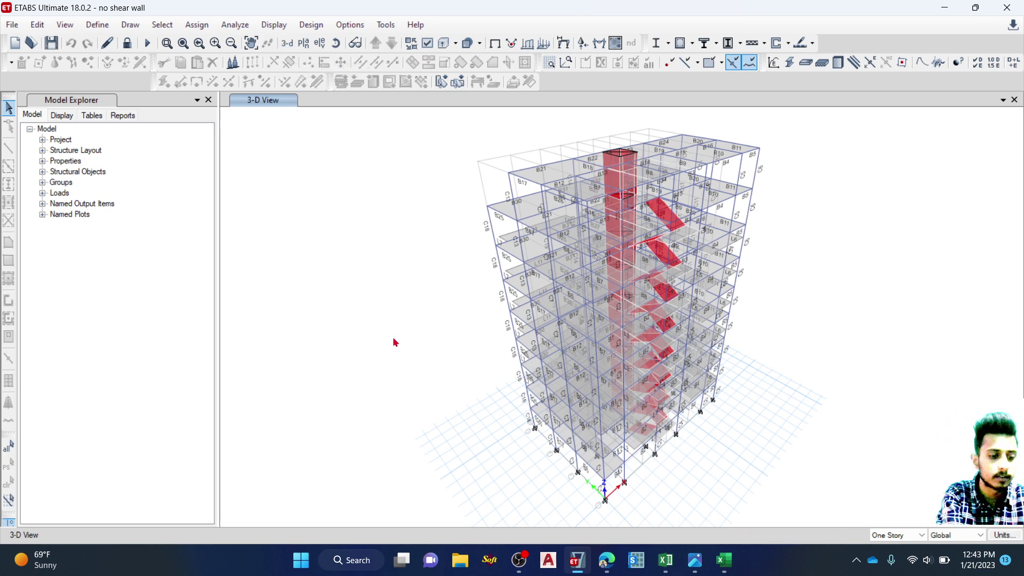
drag(392, 337, 512, 192)
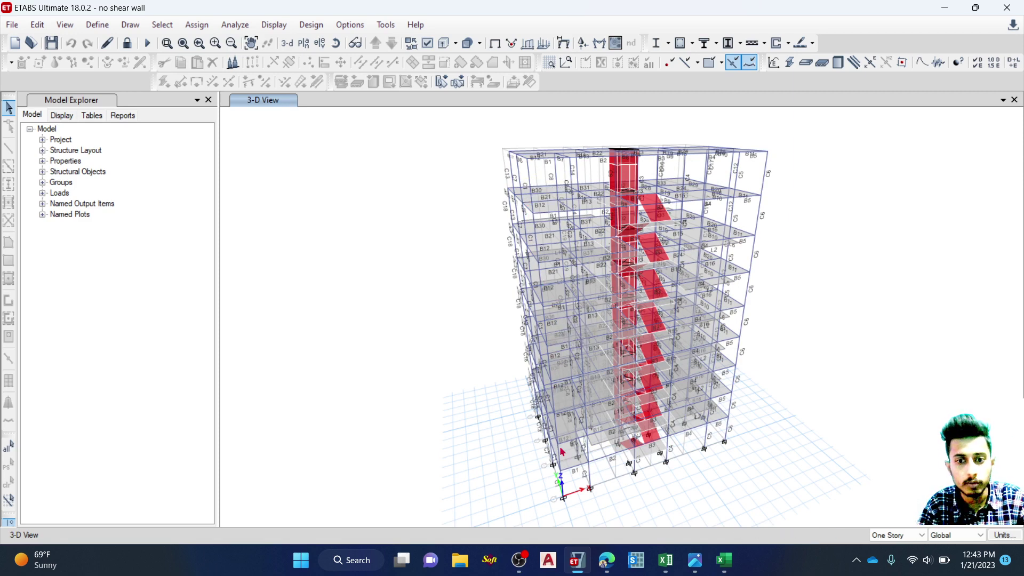
Step: Display the concrete frame design results on the model with Rebar Percentage as the design output
click(692, 43)
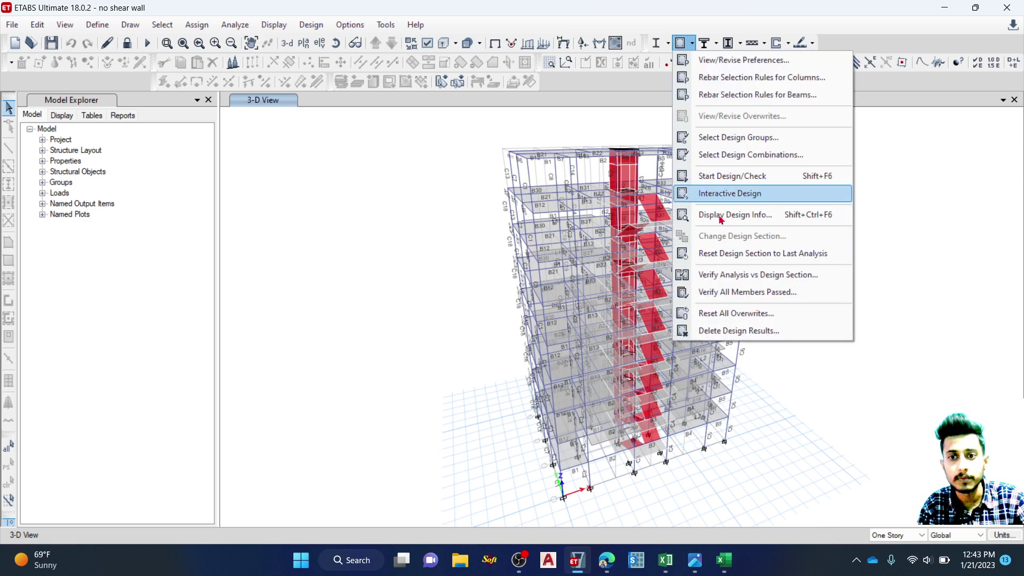
click(735, 215)
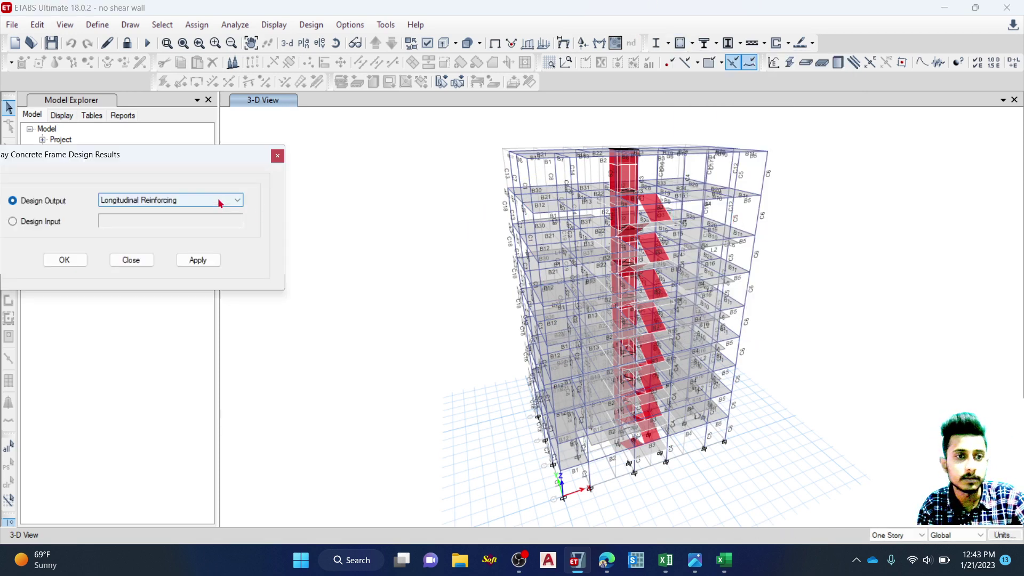
click(220, 199)
click(193, 215)
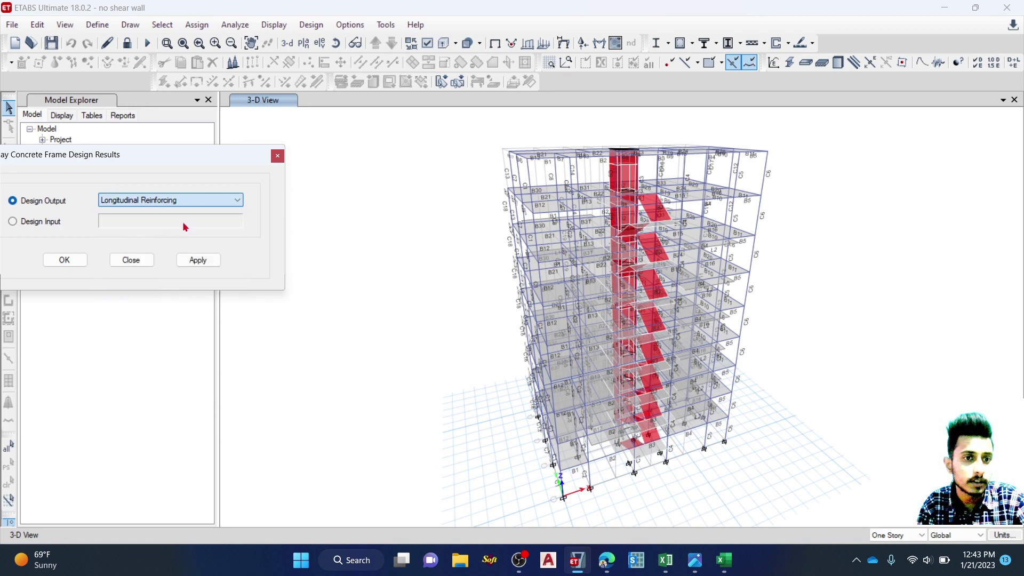
click(209, 261)
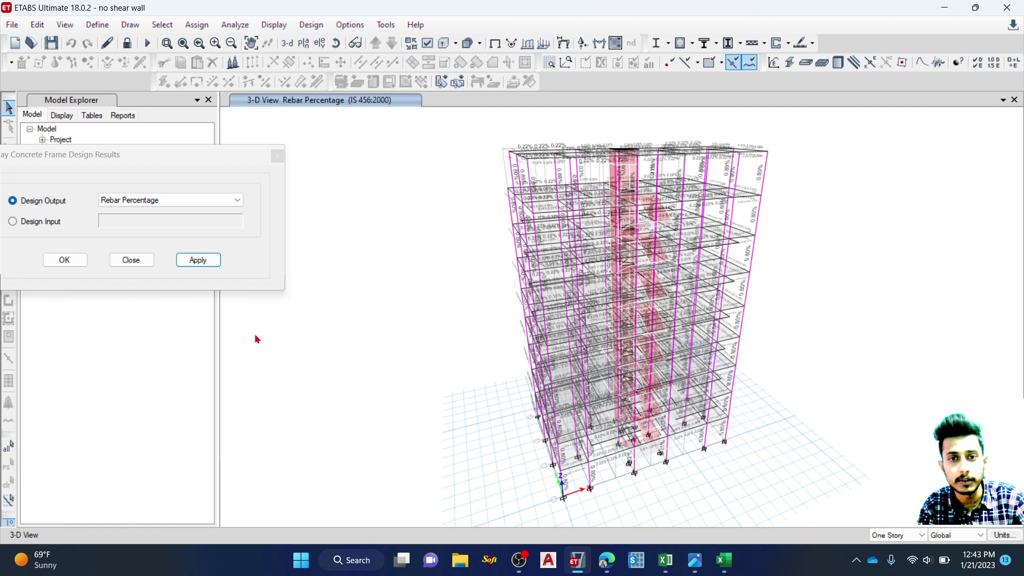
Step: Show elevation I and check the concrete design information of column C6 on the 1st story
click(319, 43)
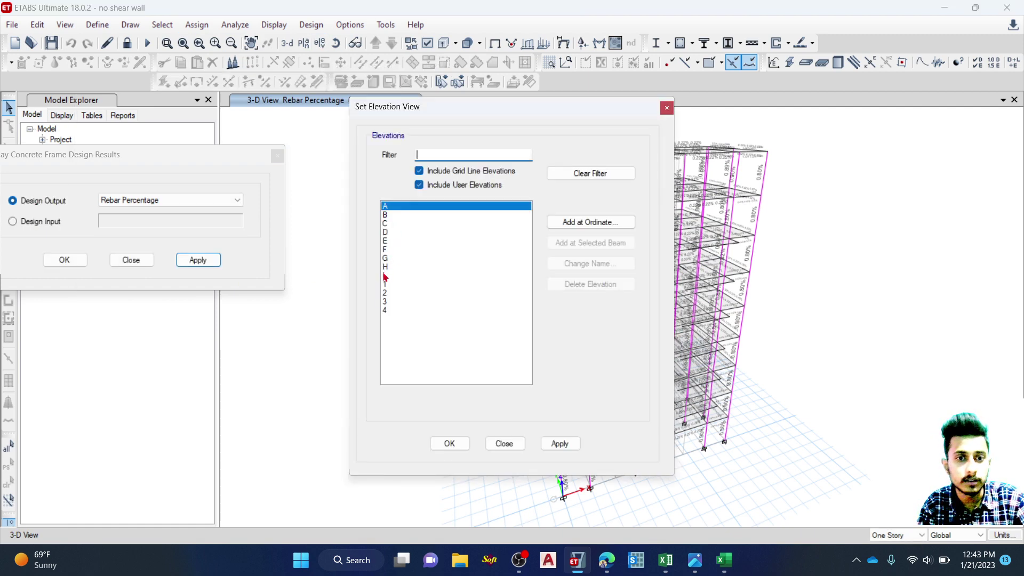
click(385, 276)
click(448, 444)
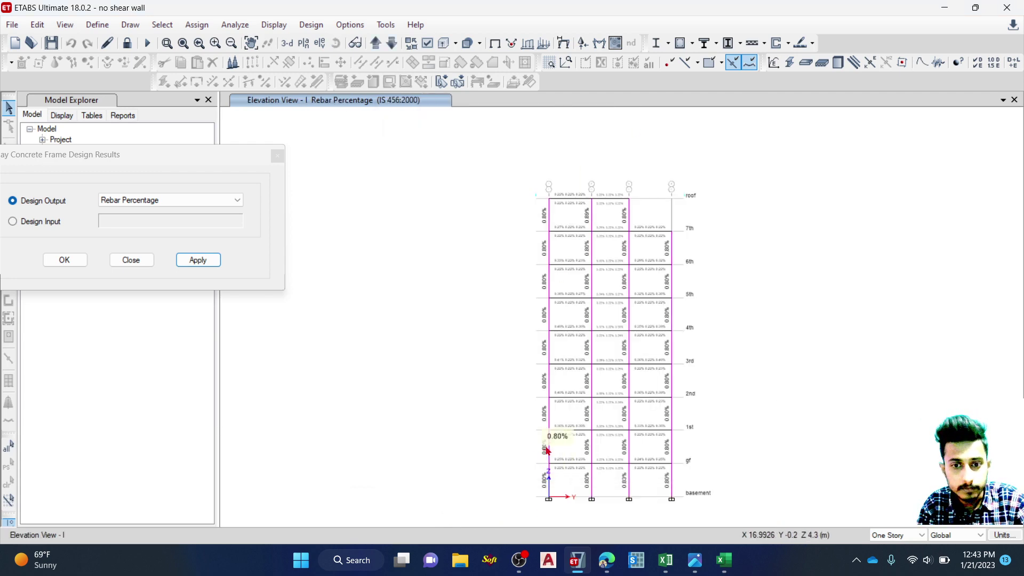
right_click(548, 450)
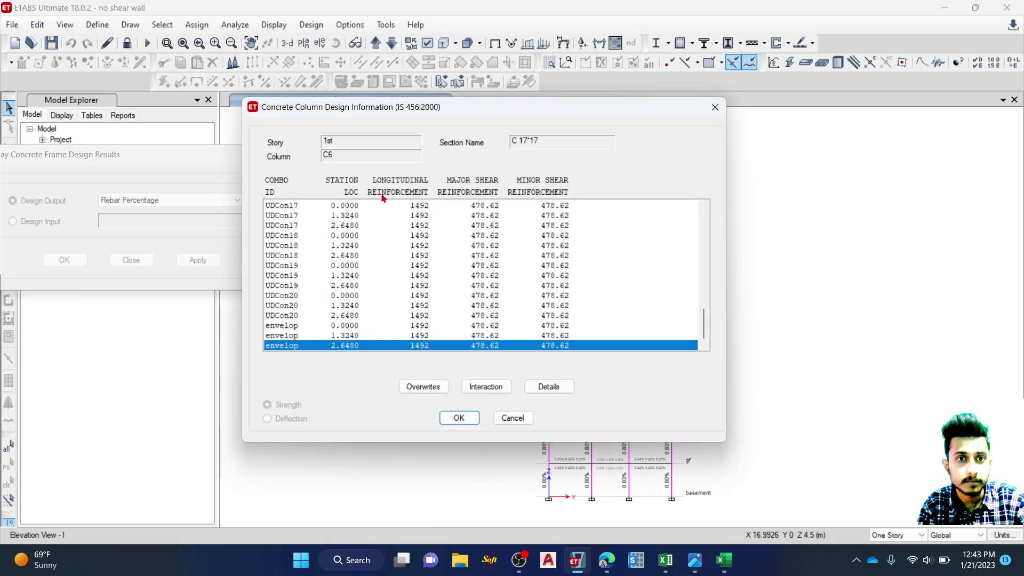
click(715, 107)
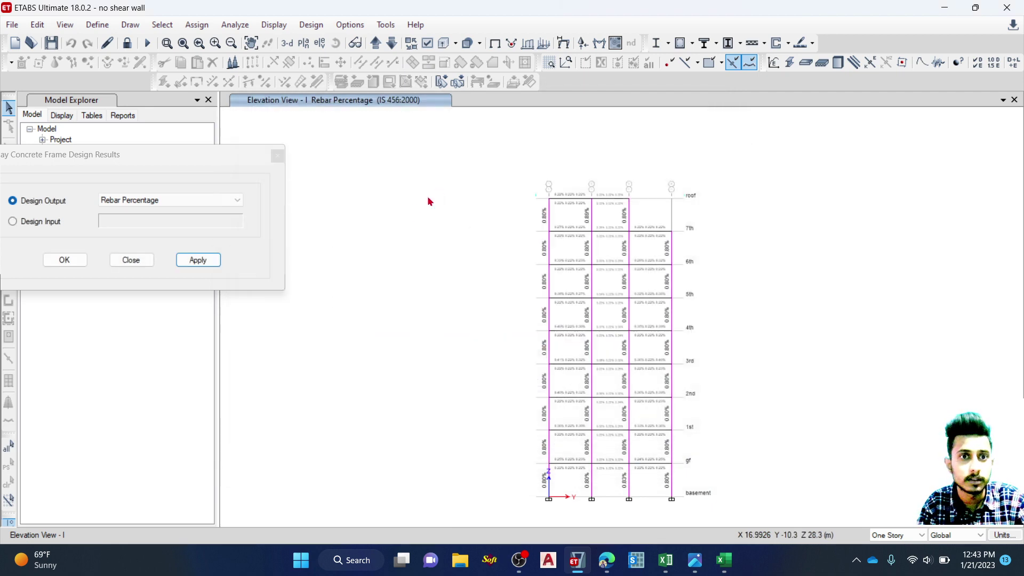
Step: Step through the elevations down to G, and set the view to elevation 1
click(391, 48)
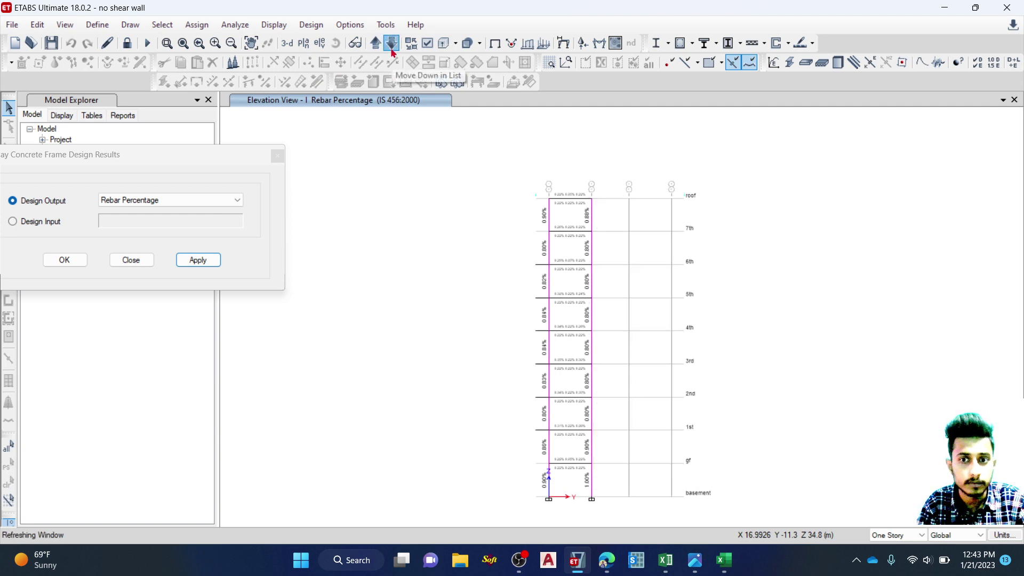
click(392, 47)
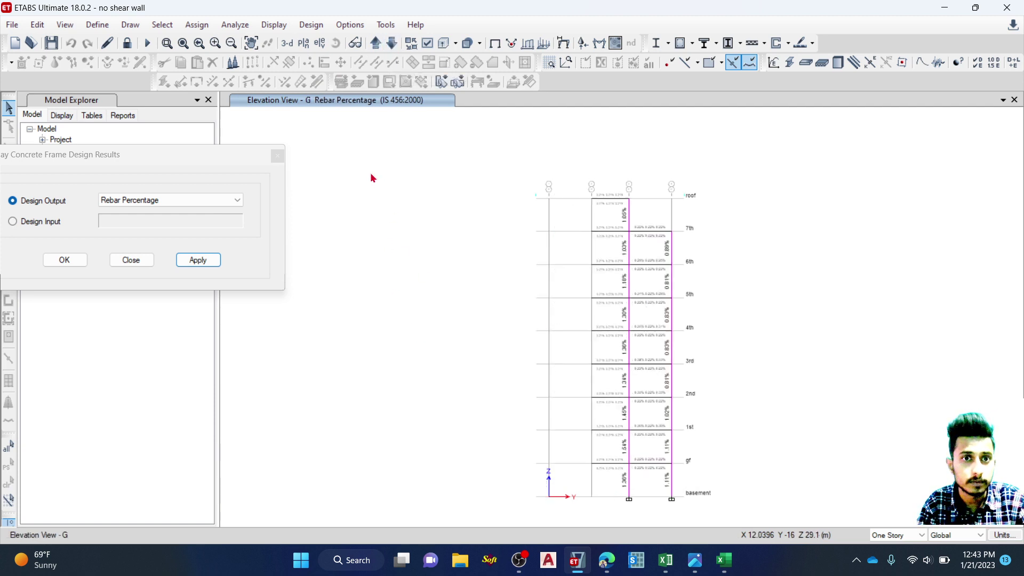
click(315, 43)
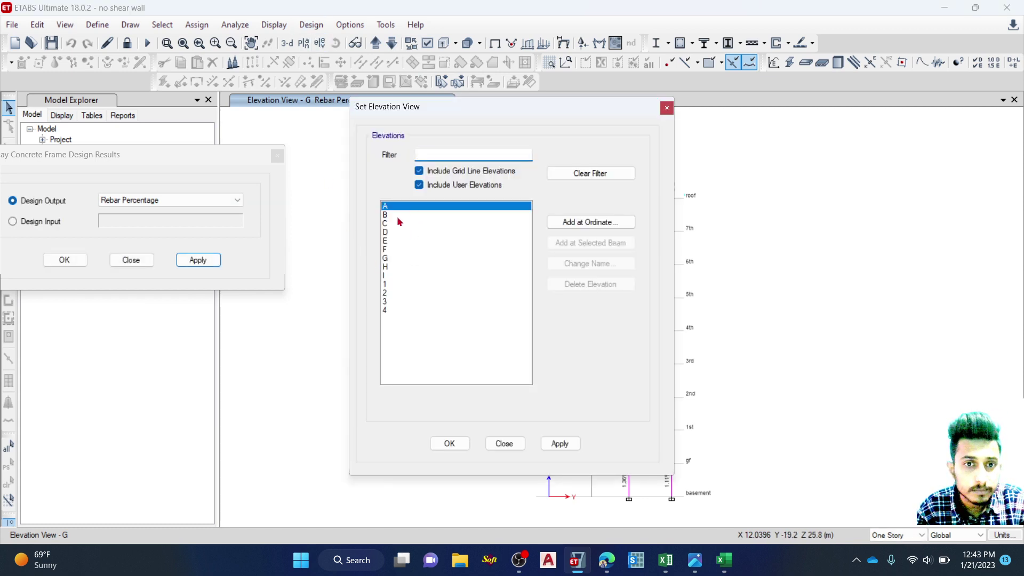
click(390, 285)
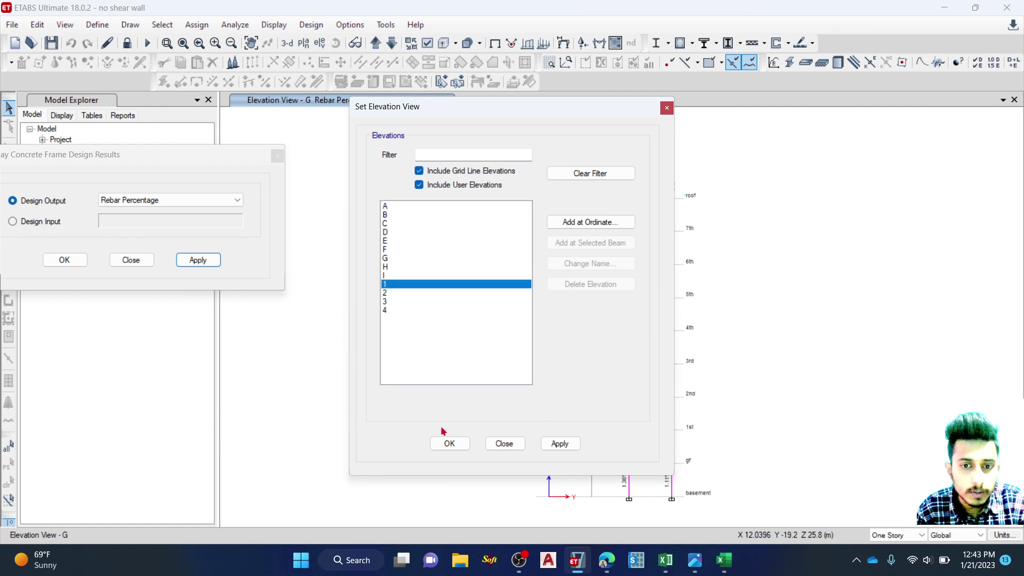
click(554, 445)
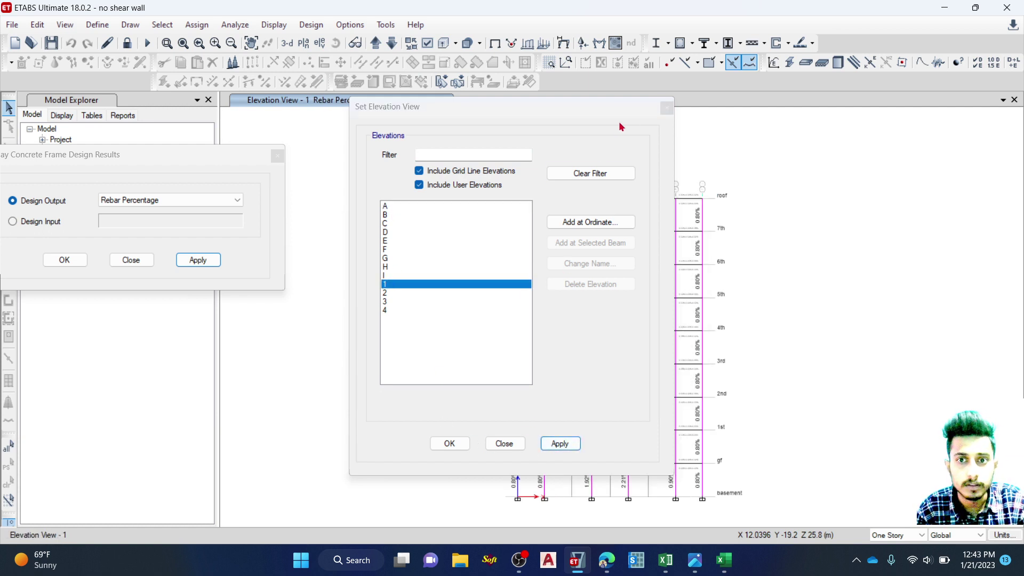
click(665, 108)
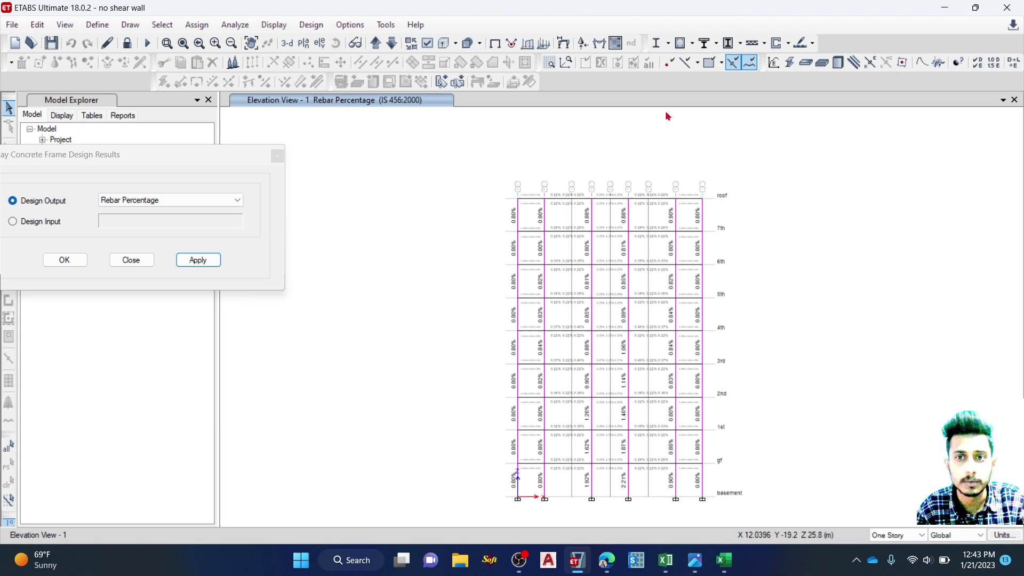
Step: Check the design information of column C1 on the 1st story and examine the column rebar percentages along elevation 1
right_click(516, 448)
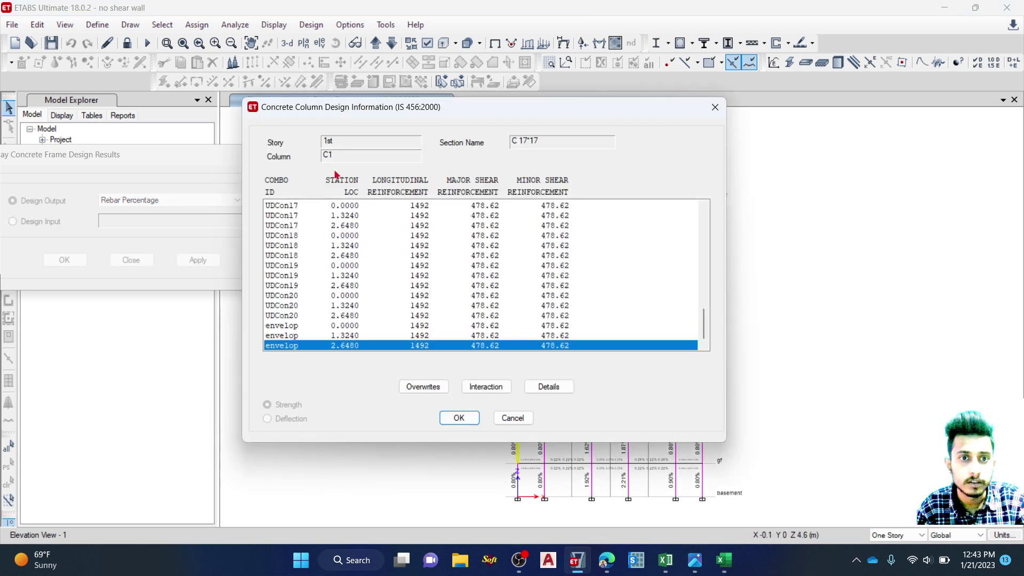
click(705, 114)
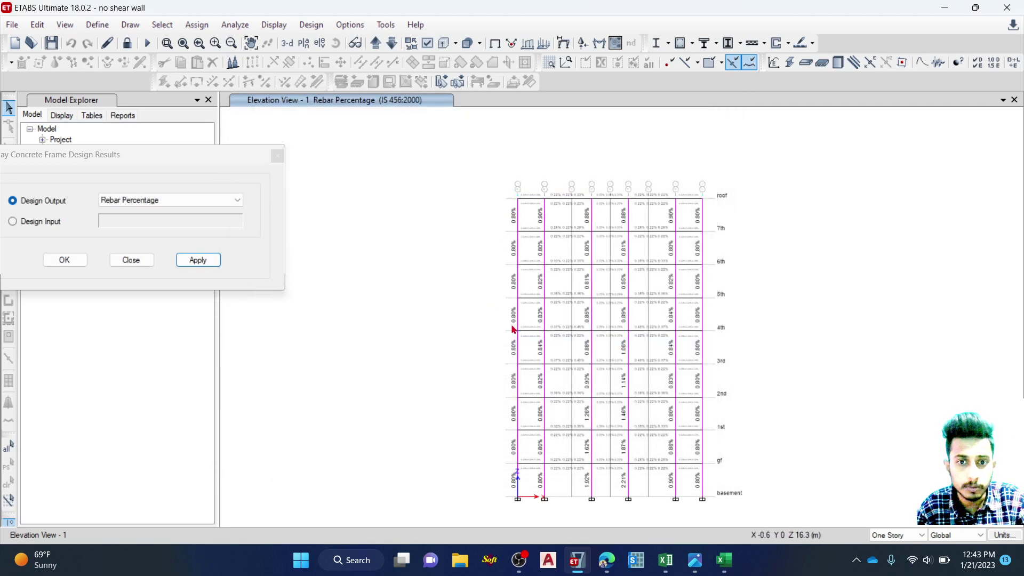
scroll(499, 416, up, 3)
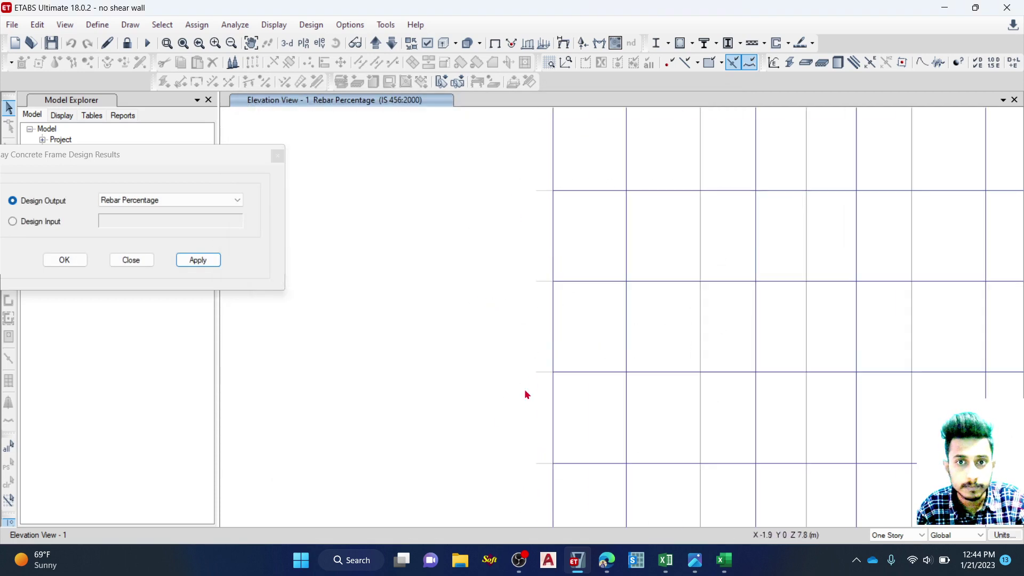
scroll(543, 242, down, 3)
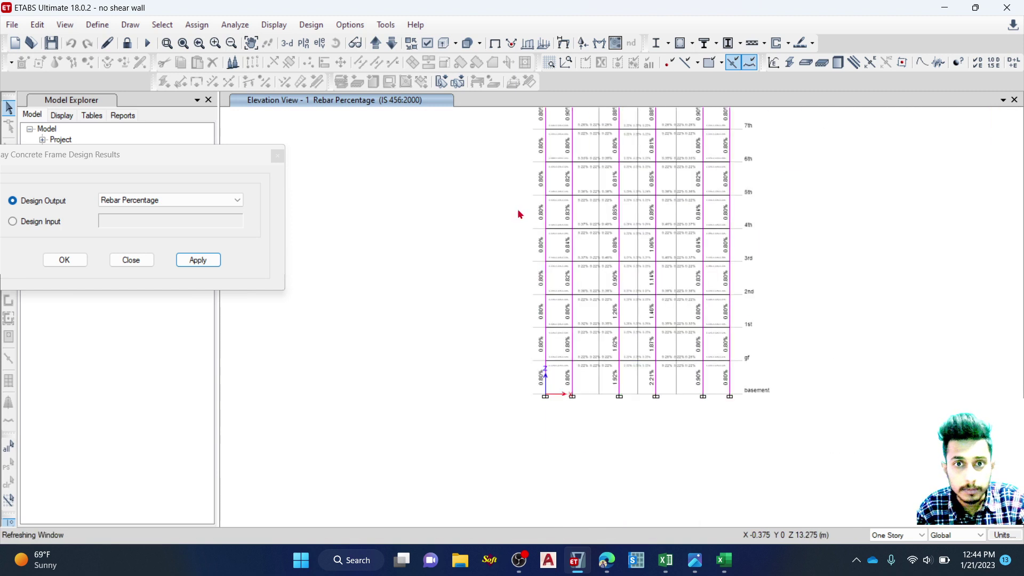
scroll(510, 240, down, 1)
scroll(532, 166, up, 1)
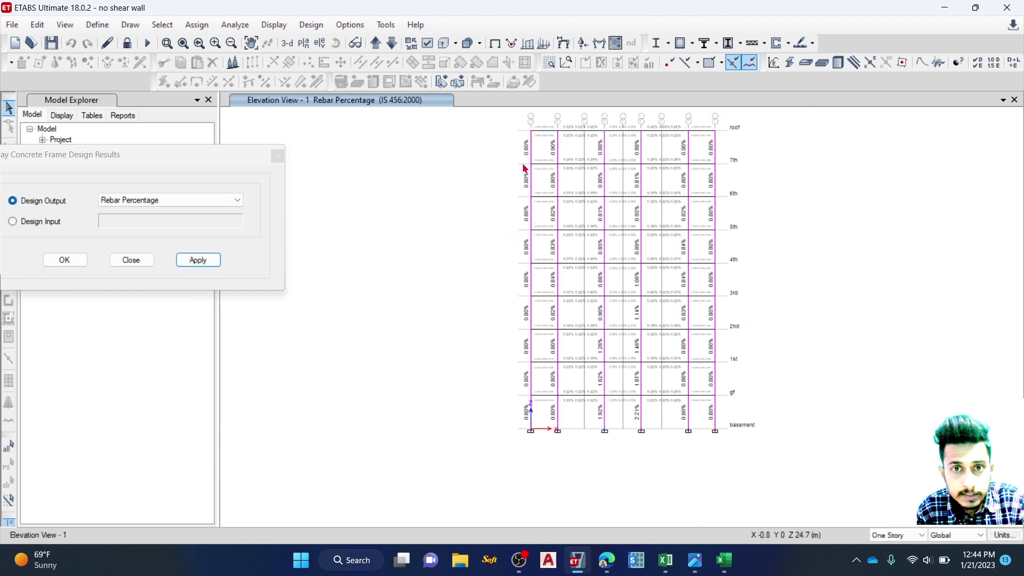
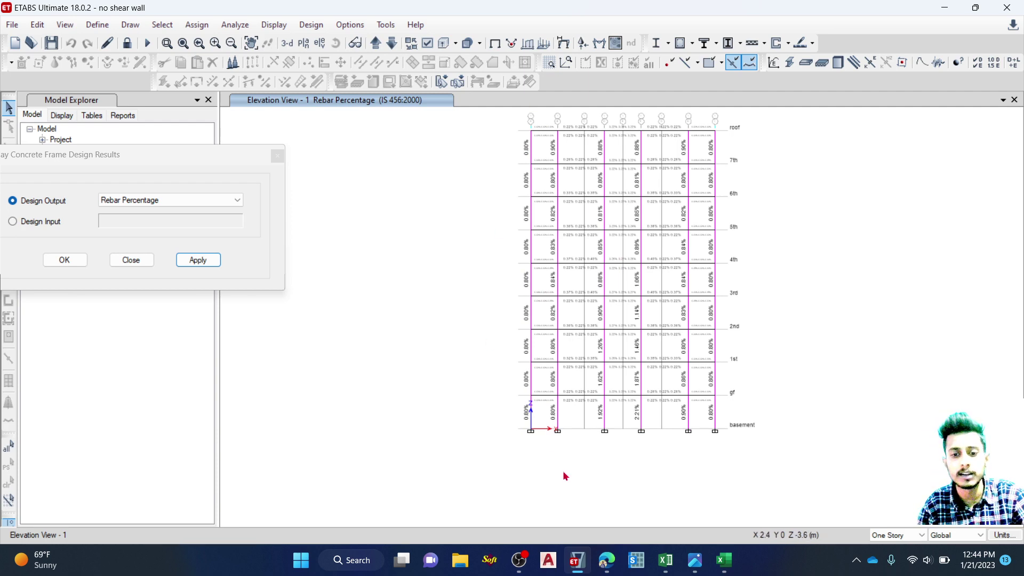
Step: Switch to the mid term workbook in Excel and set the assumed steel percentage P% in C70 to 1
mouse_move(665, 560)
mouse_move(599, 491)
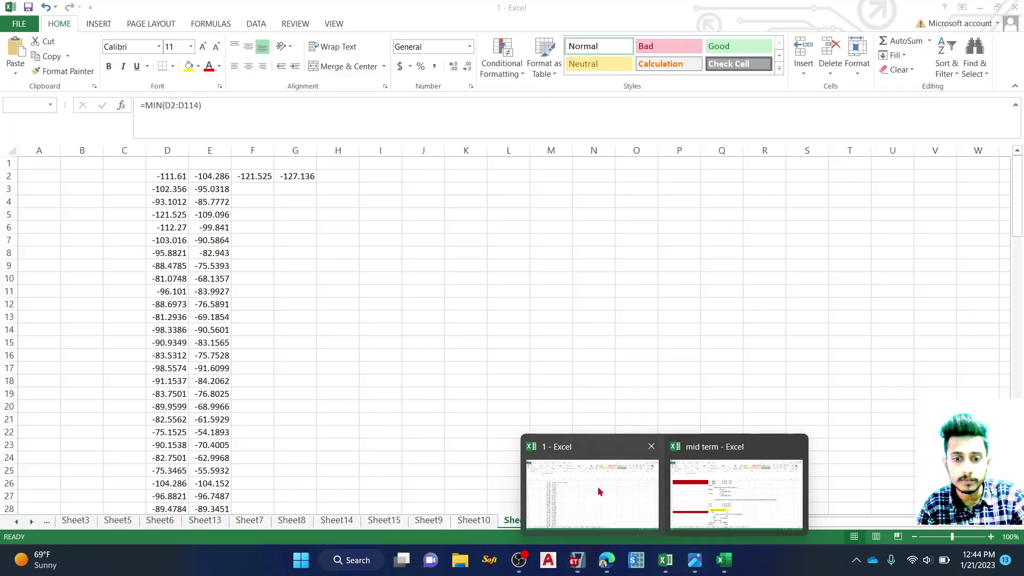
click(712, 491)
click(387, 354)
click(400, 406)
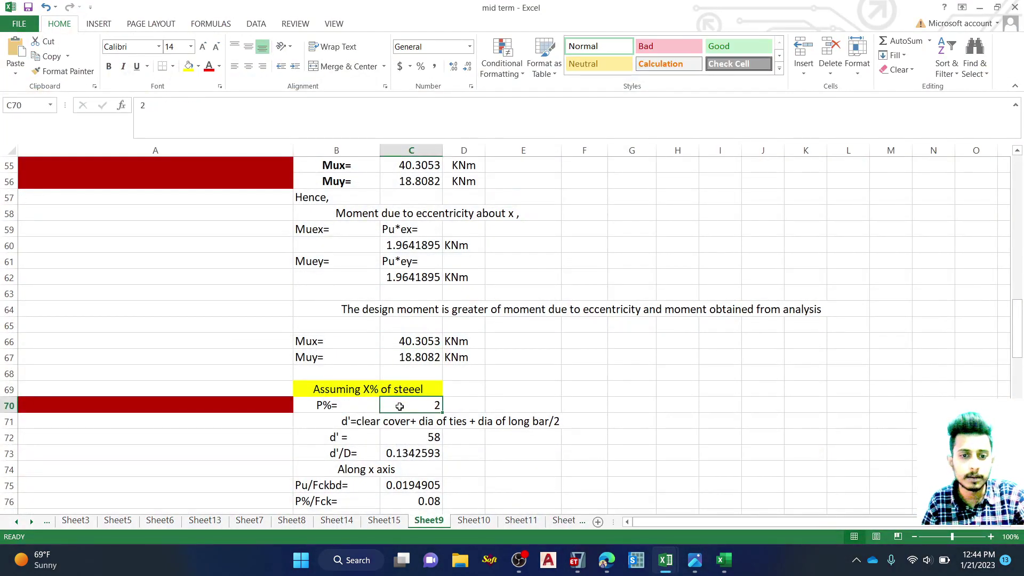
text(1)
key(Return)
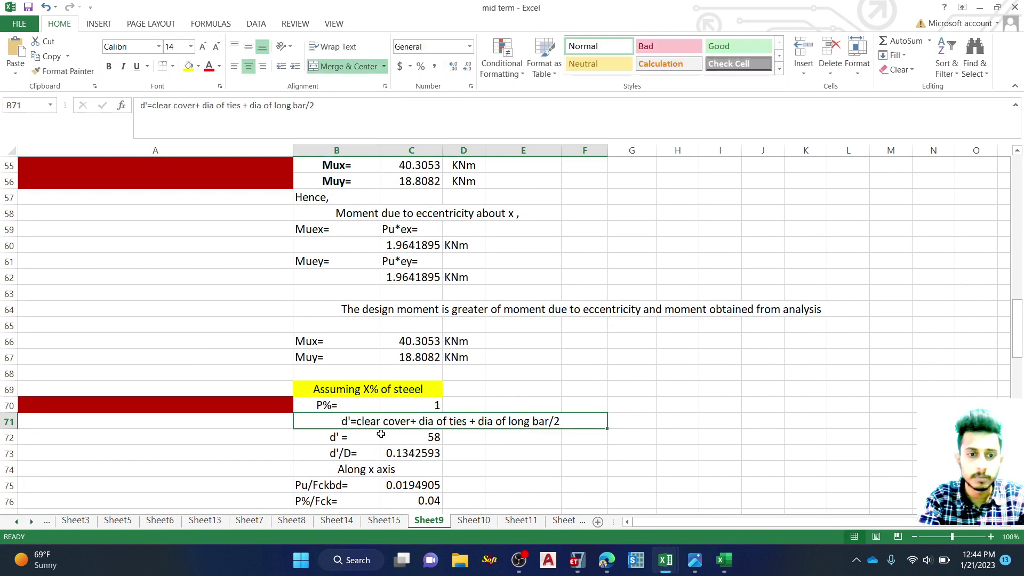
Step: Trace the effective cover formula for d' in C72 back to the clear cover, ties diameter and long bar inputs in C27 to C29
scroll(323, 384, down, 1)
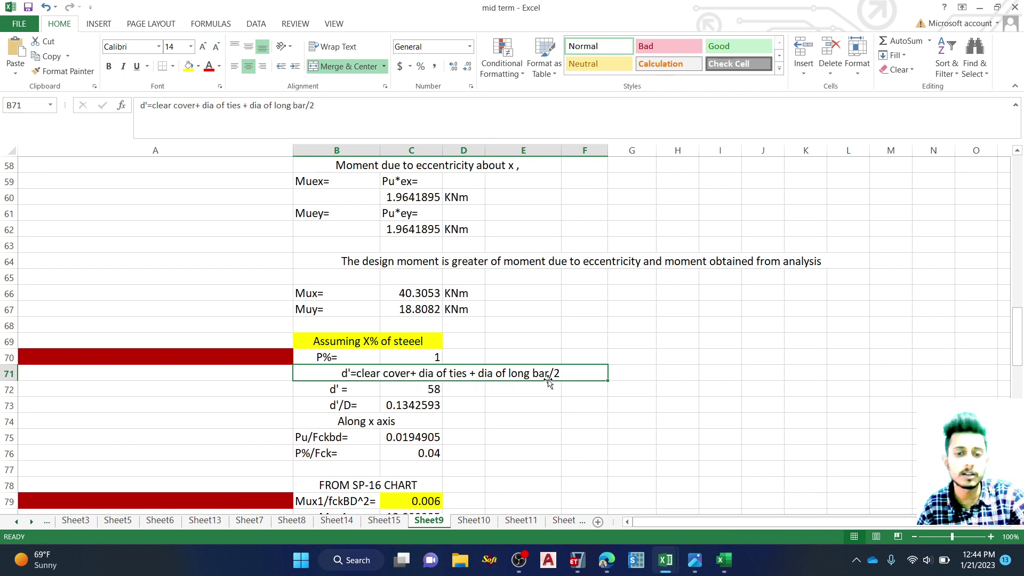
click(419, 390)
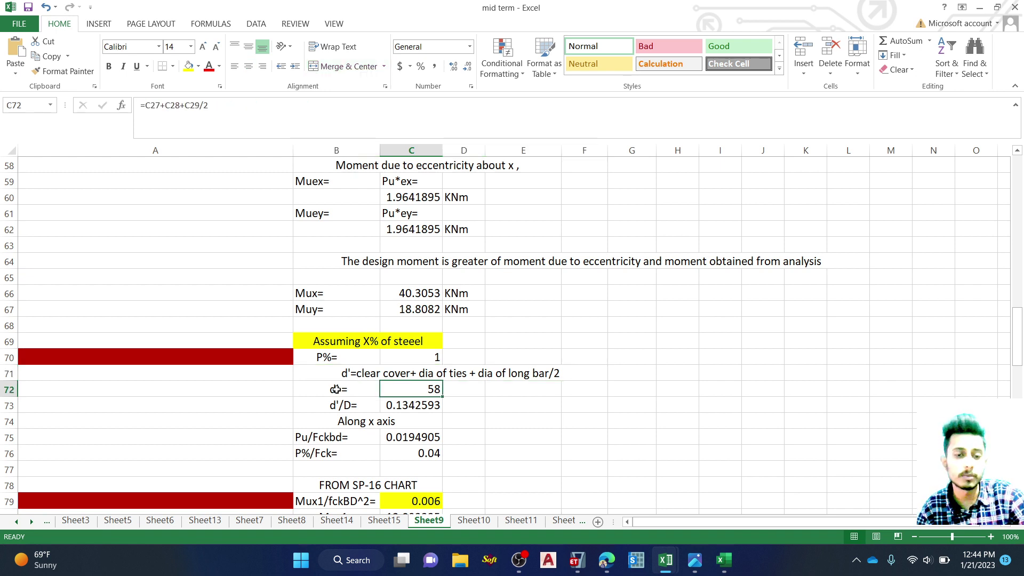
double_click(400, 390)
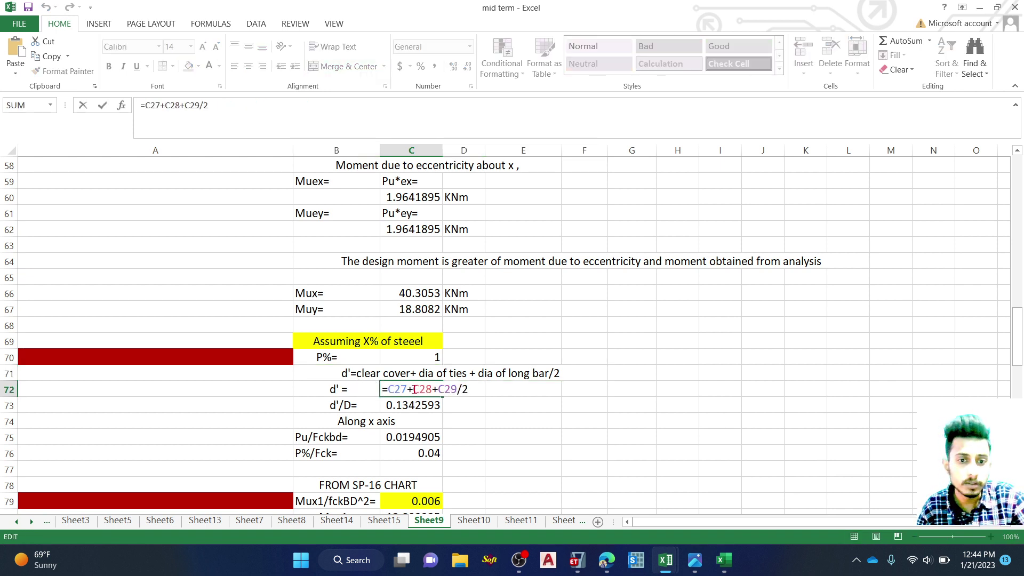
scroll(371, 372, up, 17)
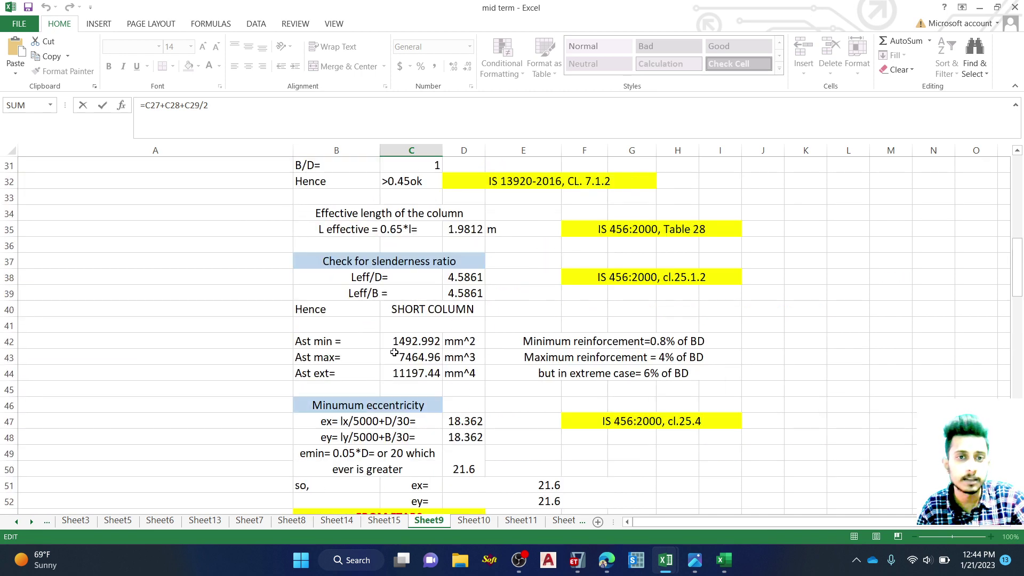
scroll(381, 348, down, 2)
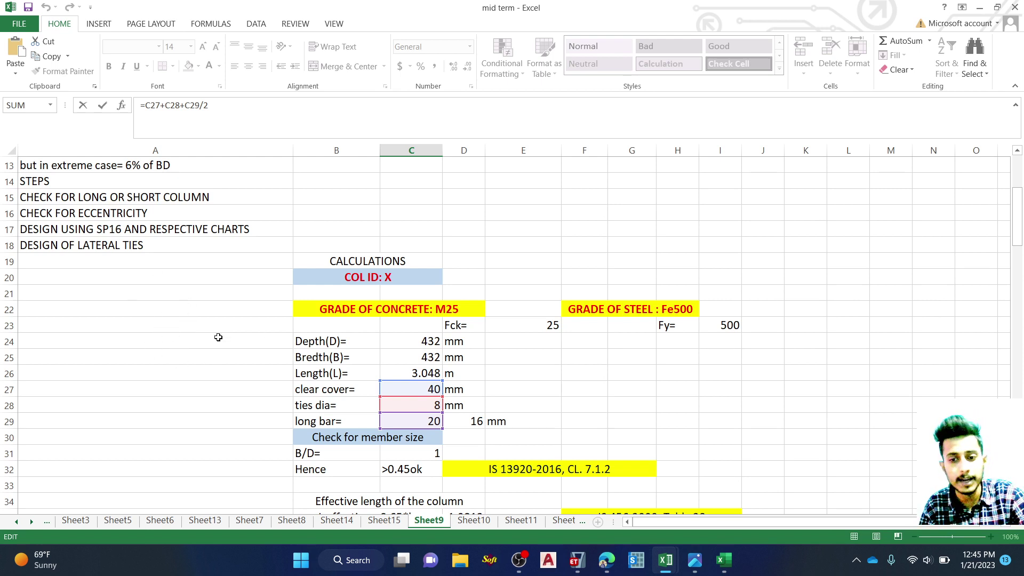
mouse_move(694, 559)
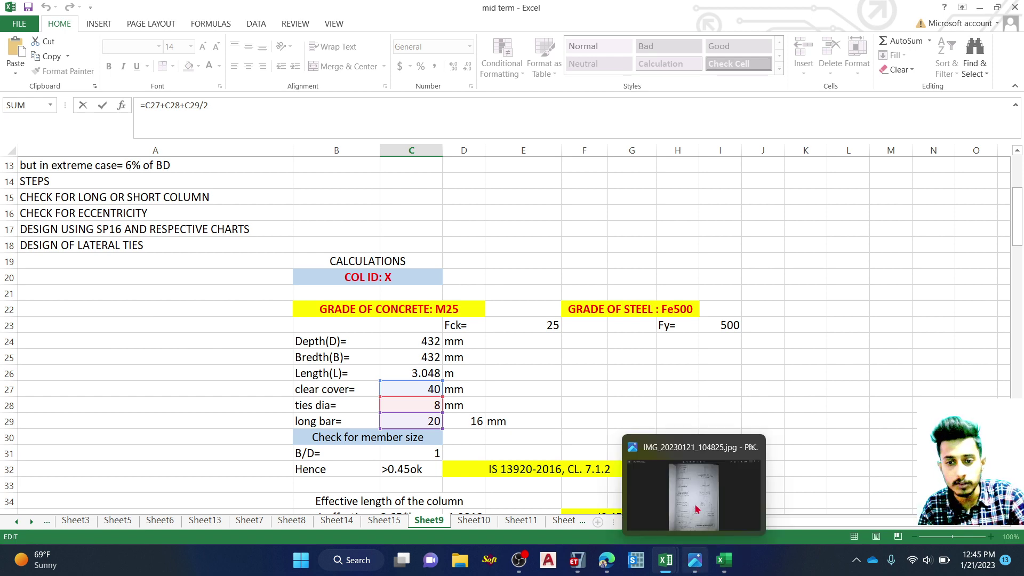
mouse_move(696, 505)
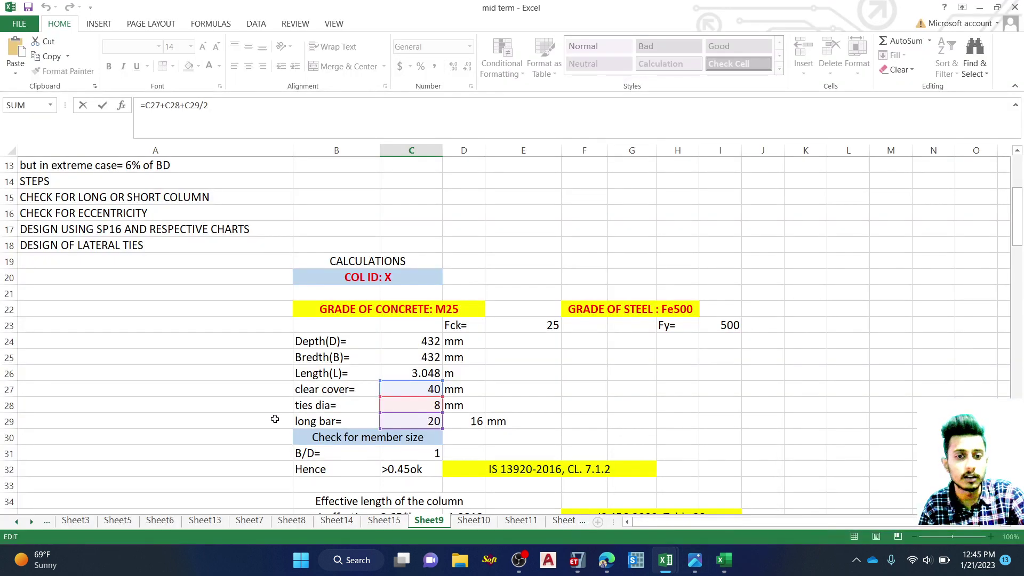
click(274, 419)
Step: Review the d', d'/D, P%/Fck and Pu/Fckbd cells in the section along the x axis
scroll(329, 389, down, 19)
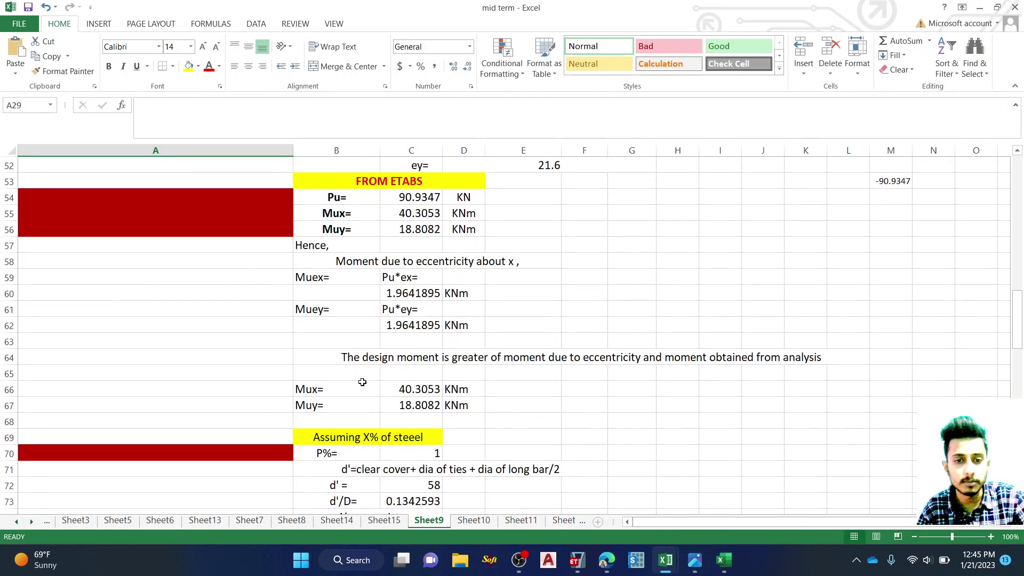
scroll(362, 382, down, 1)
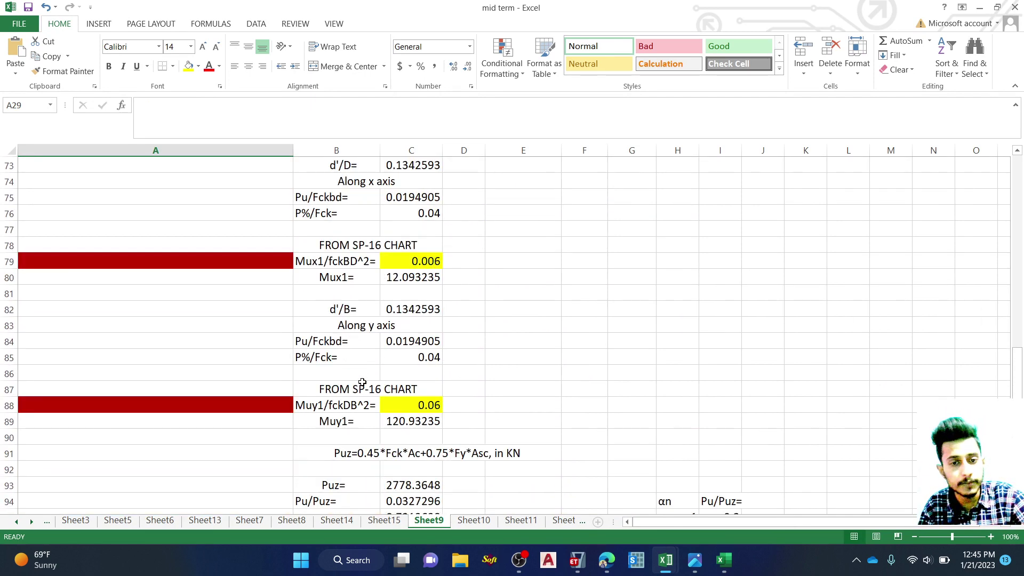
scroll(396, 369, up, 2)
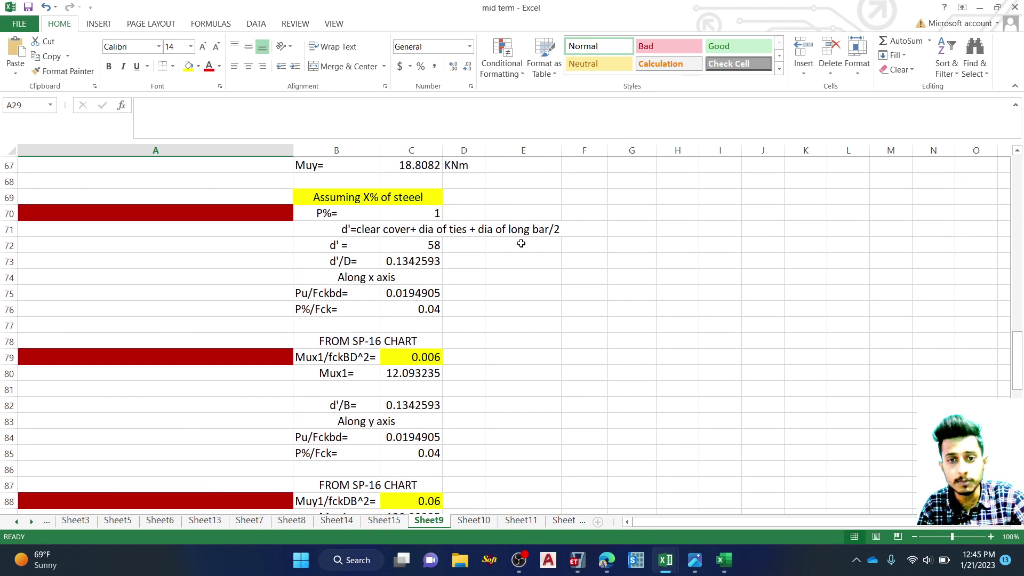
click(406, 246)
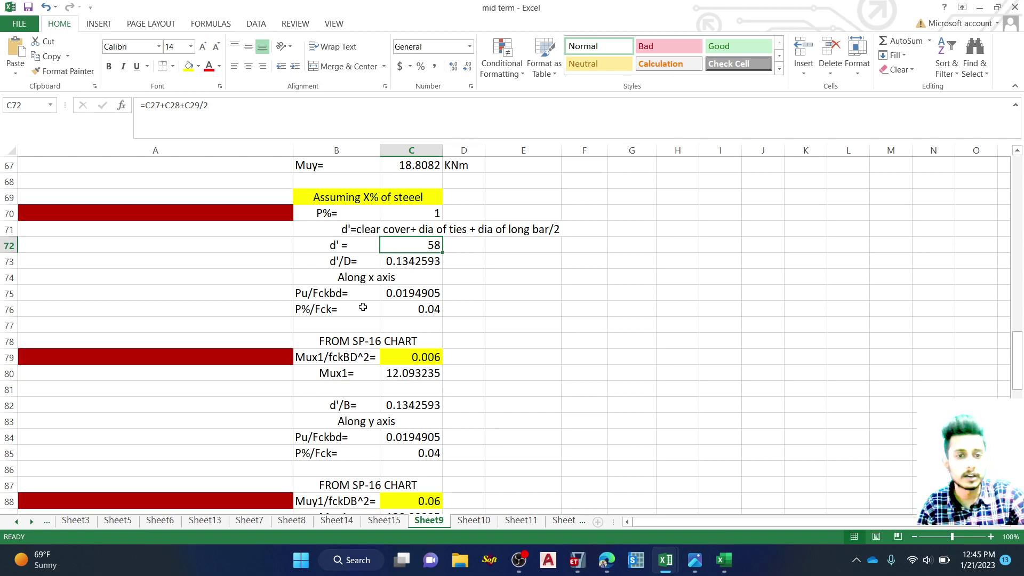
click(390, 266)
click(320, 308)
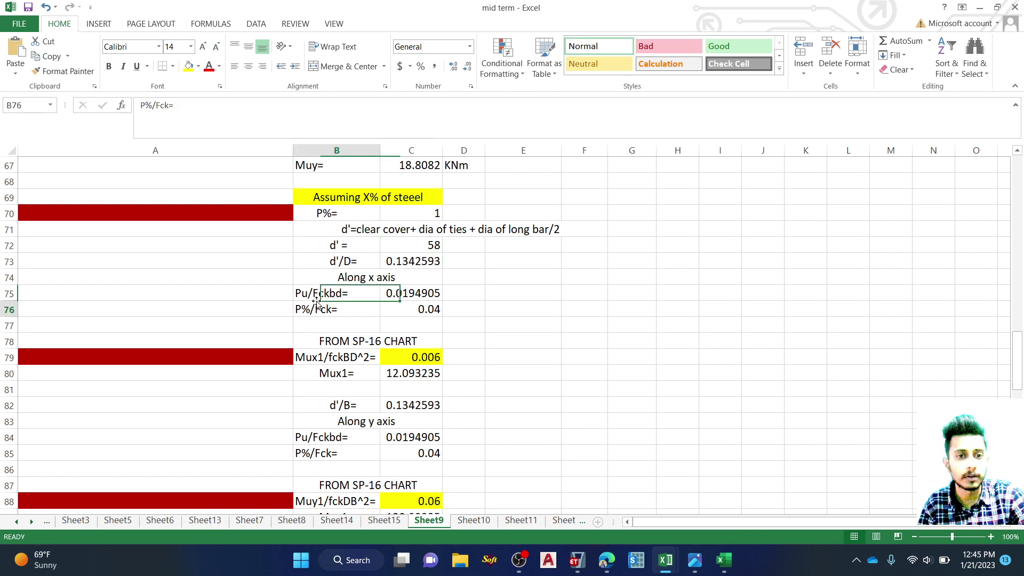
click(398, 305)
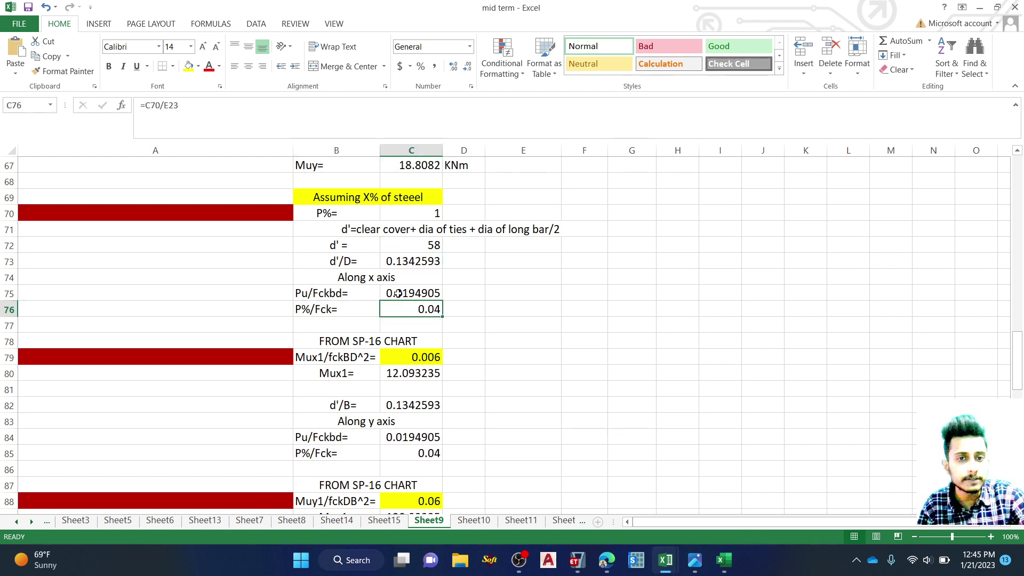
click(398, 293)
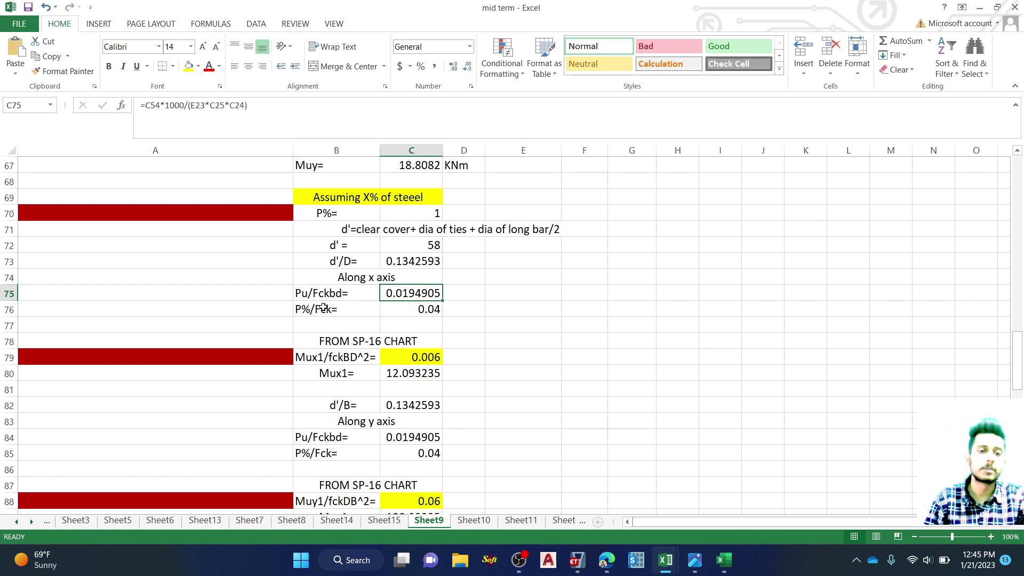
Step: Trace the Pu/Fckbd formula in C75 back to the Pu value in the FROM ETABS block, leaving the formula unedited
scroll(363, 294, up, 6)
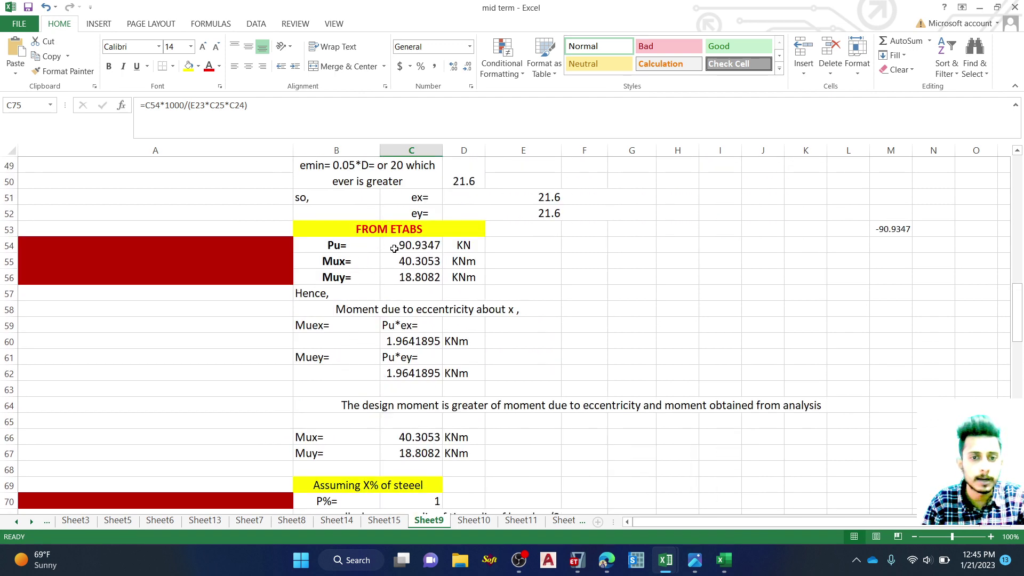
scroll(393, 248, down, 4)
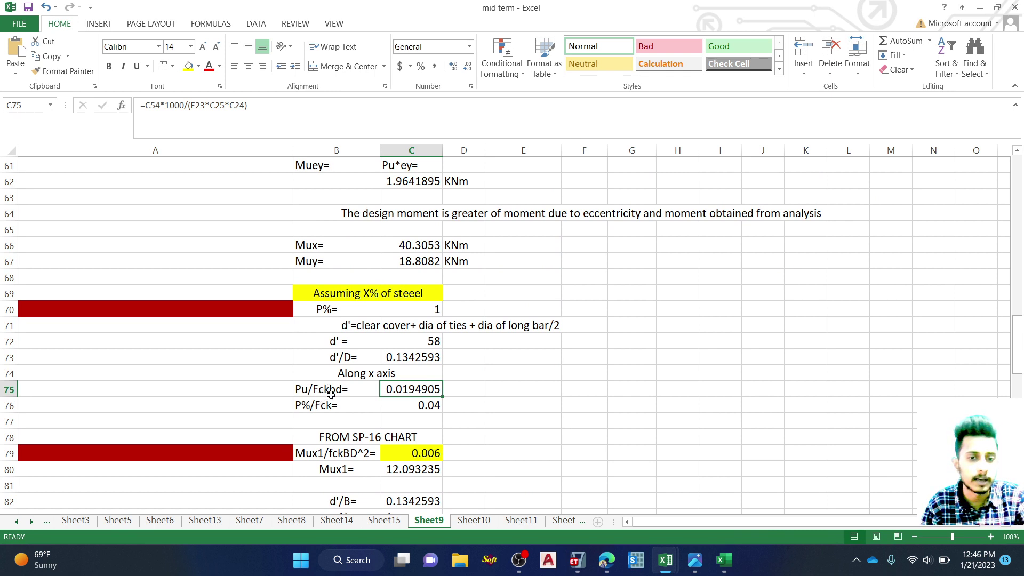
double_click(401, 388)
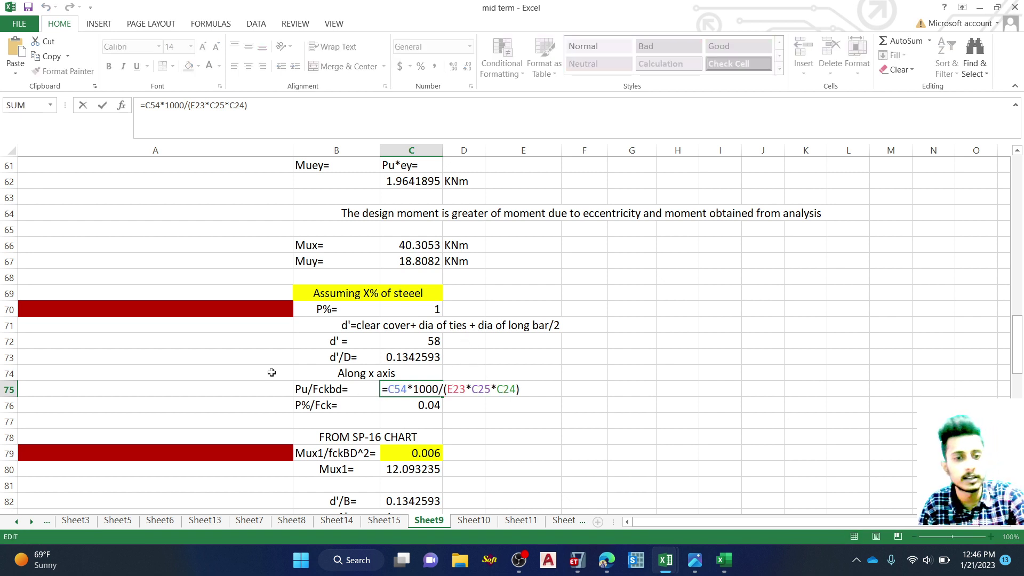
key(Escape)
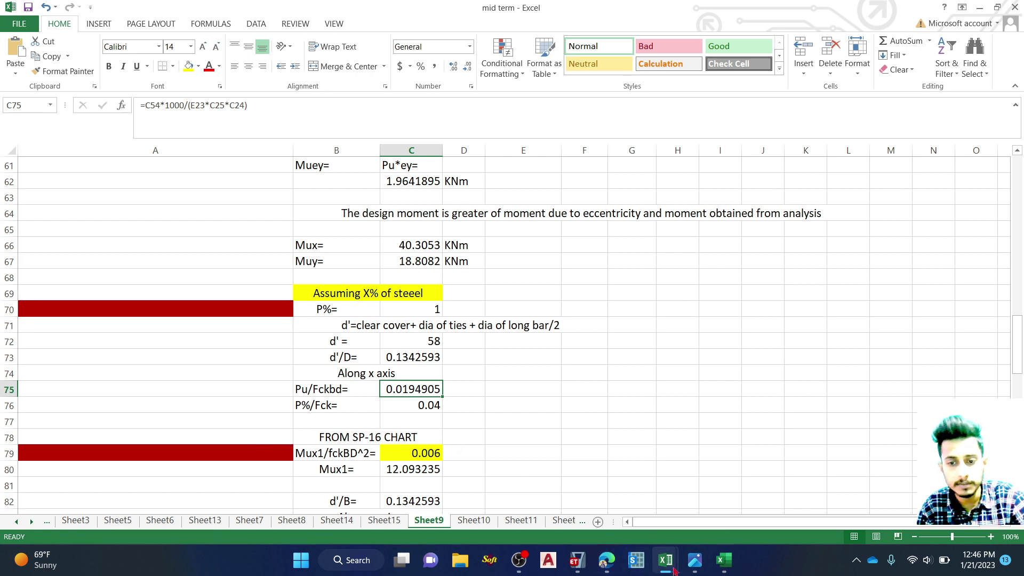
Step: Switch to the SP-16 column charts PDF in Edge and compare the d'/D ratios given for Charts 48 and 49
click(605, 569)
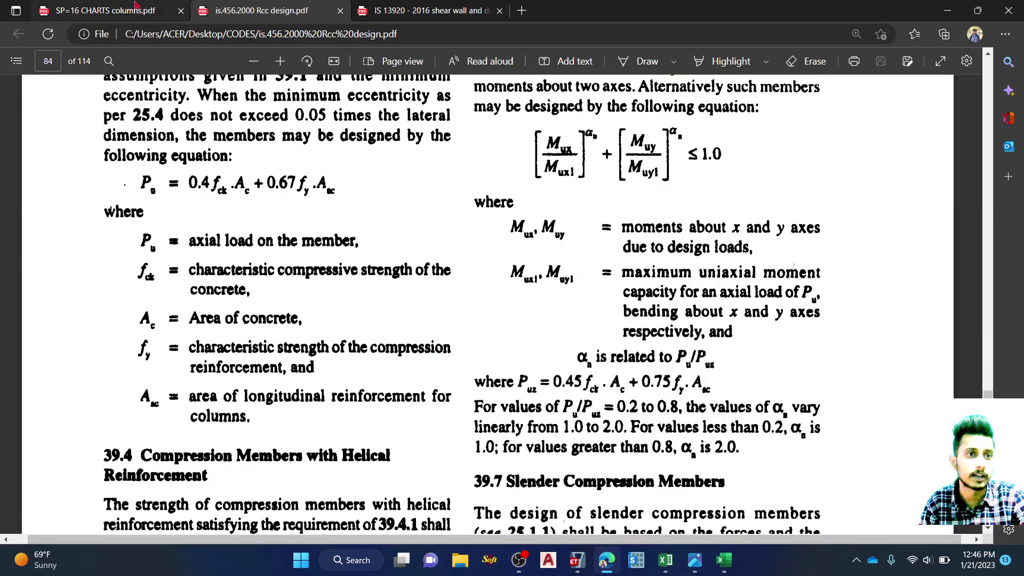
click(112, 12)
scroll(313, 280, up, 8)
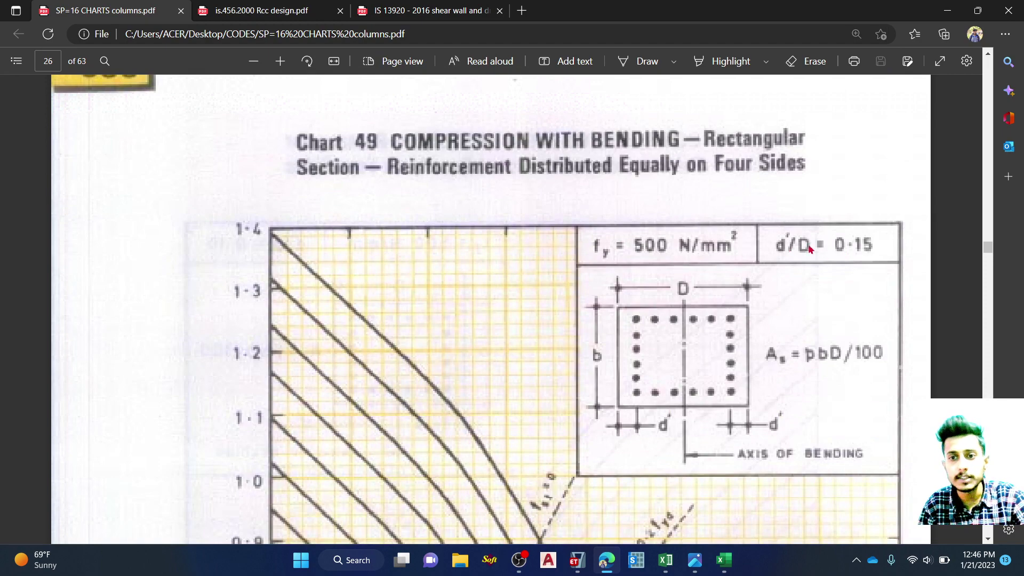
scroll(706, 272, up, 20)
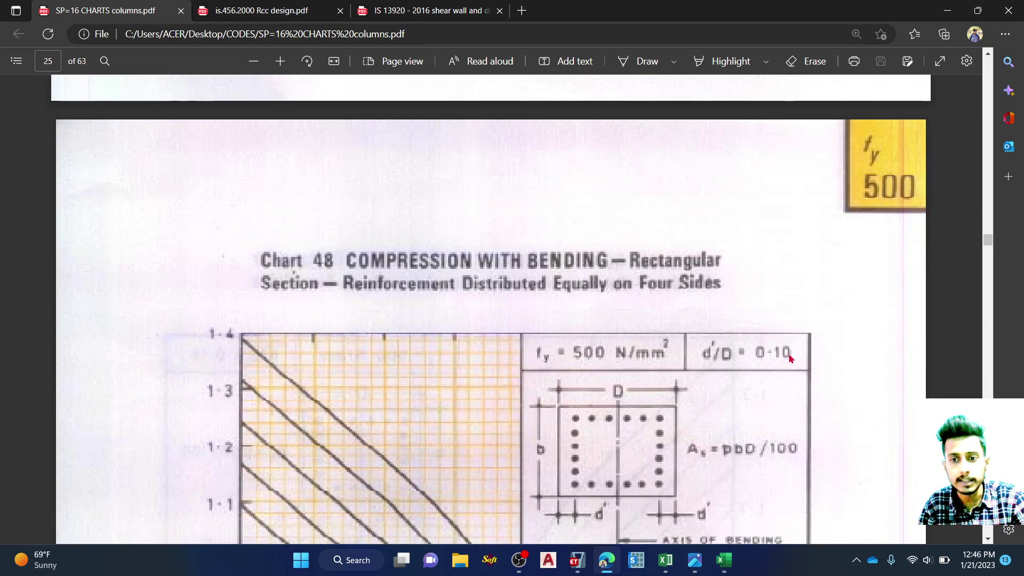
scroll(688, 341, down, 9)
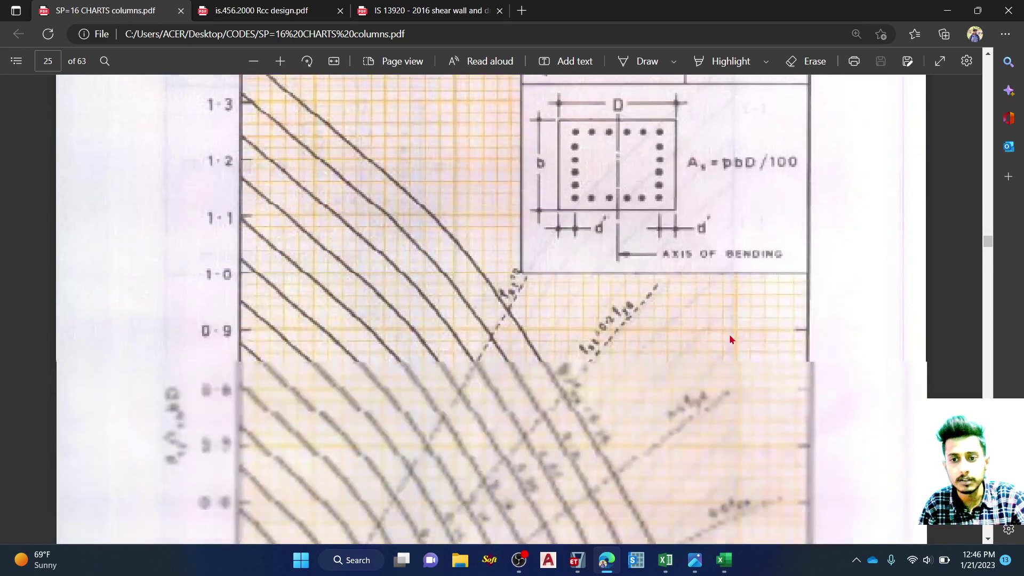
scroll(699, 404, down, 8)
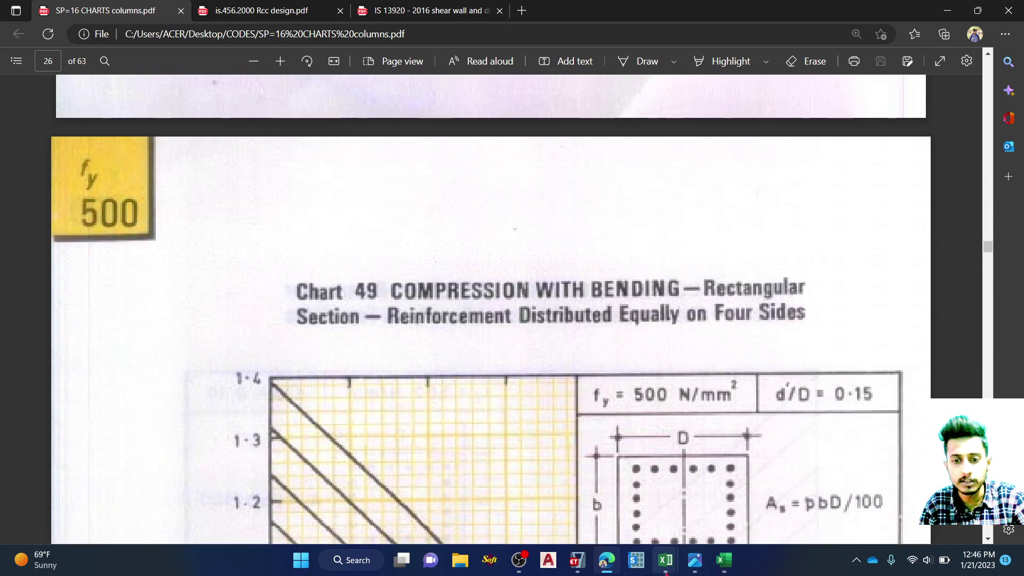
Step: Check d'/D in the mid term workbook in Excel, then return to Edge and examine Chart 49's Pu/fckbD and Mu/fckbD² axes and p/fck curves
mouse_move(671, 562)
click(736, 493)
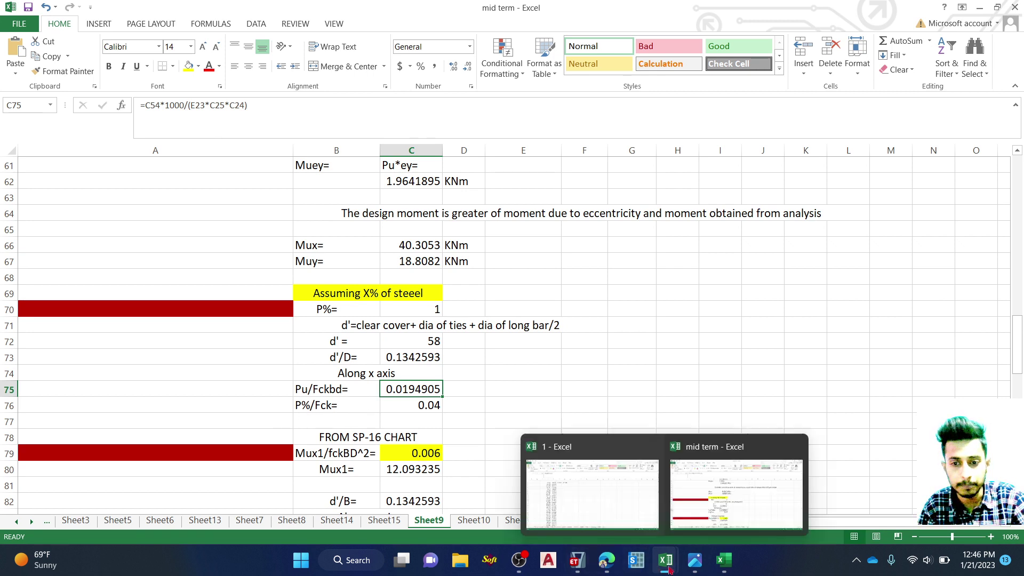
click(606, 545)
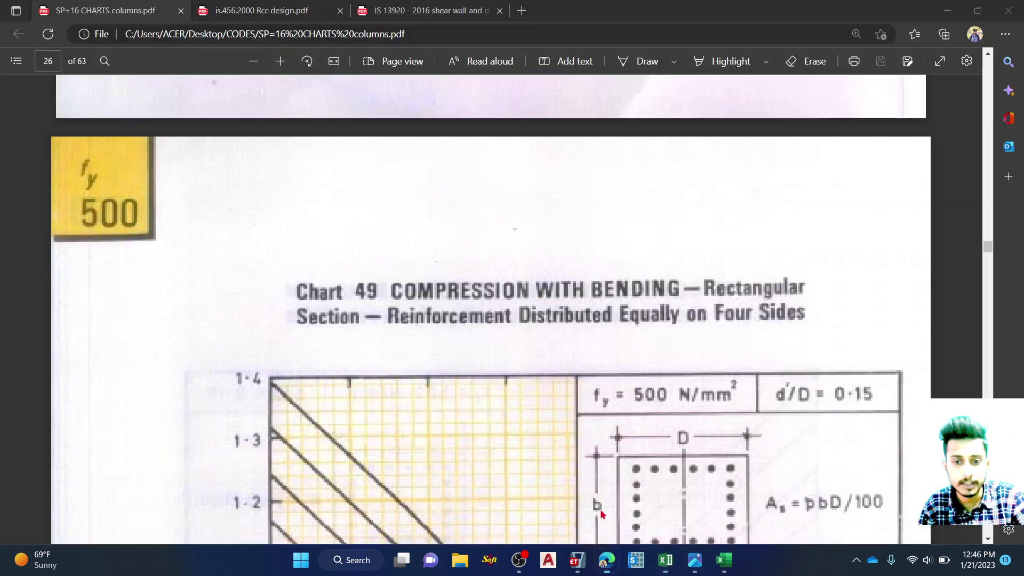
scroll(449, 341, down, 7)
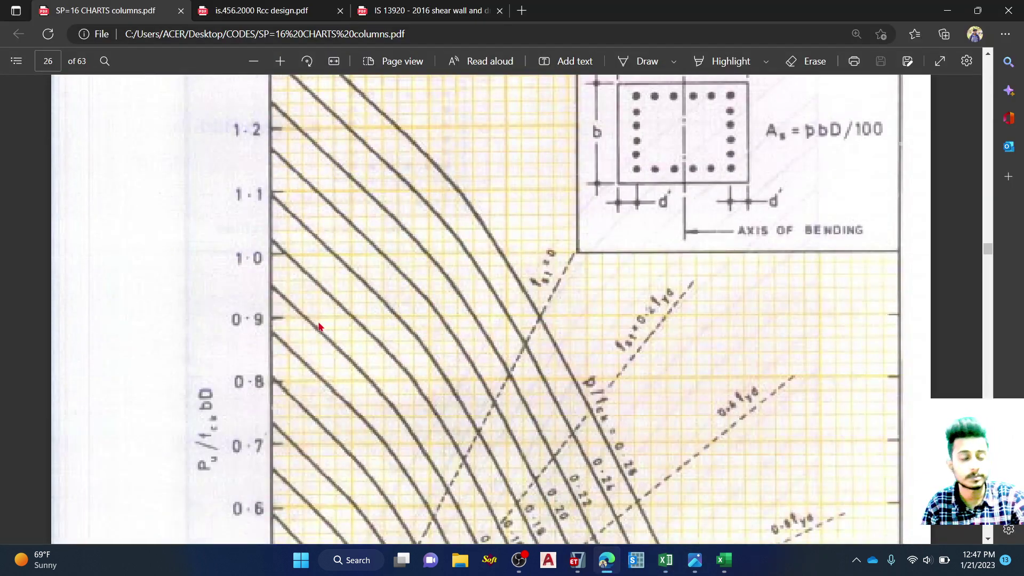
scroll(318, 327, down, 3)
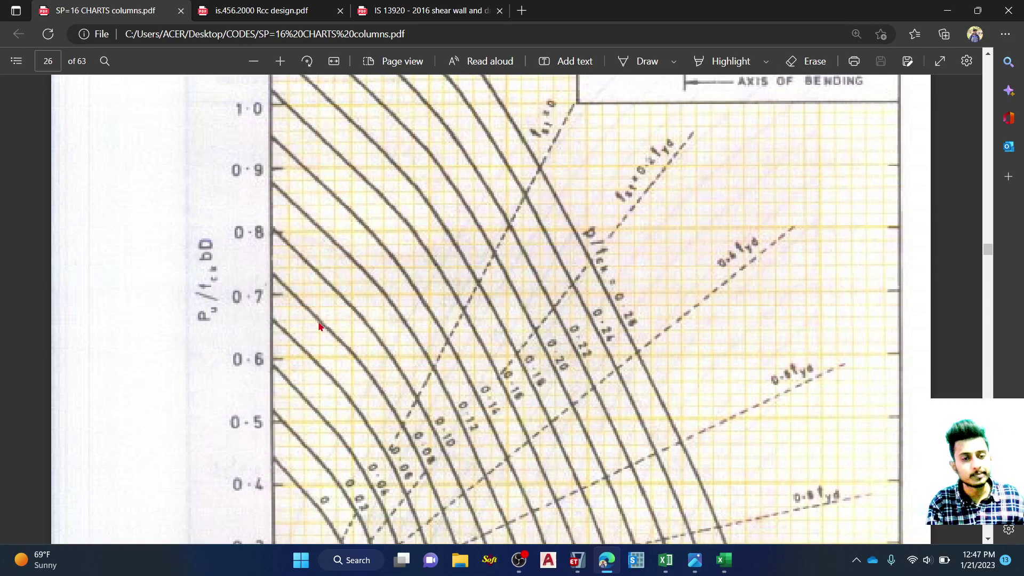
scroll(450, 366, down, 6)
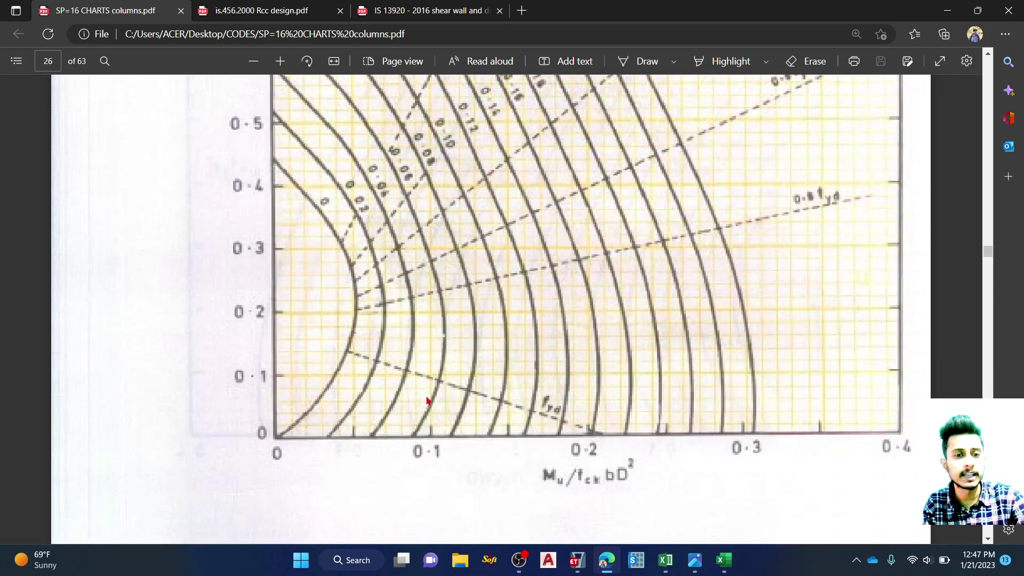
scroll(251, 341, up, 3)
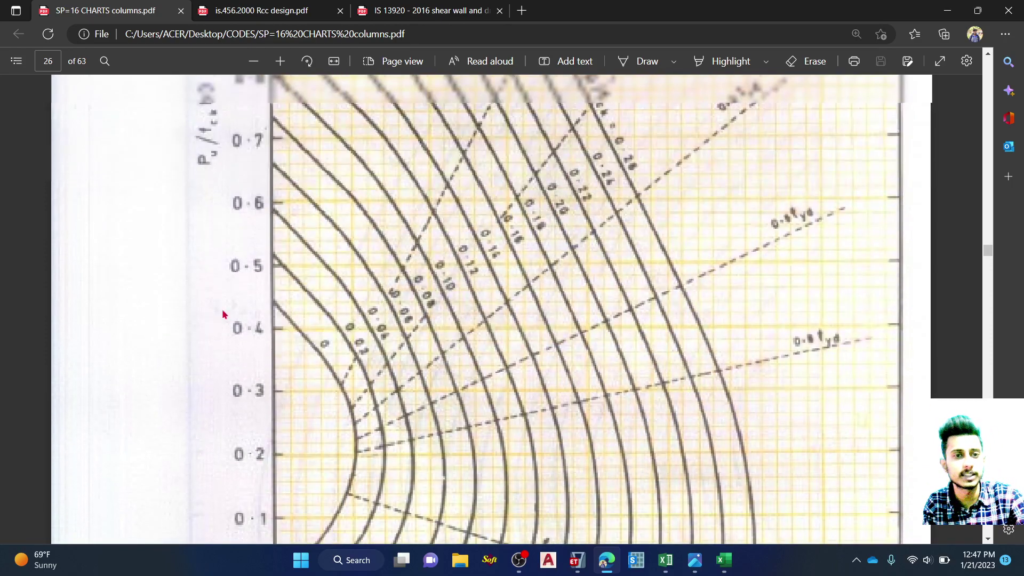
scroll(567, 498, down, 3)
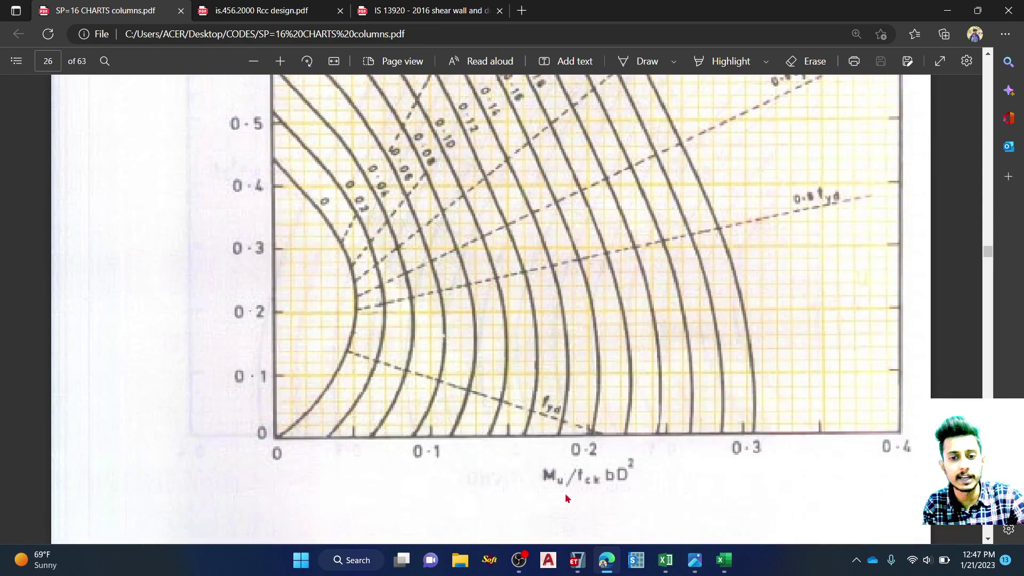
Step: Recheck Pu/Fckbd and P%/Fck in the Excel workbook and follow them on Chart 49 in Edge down to the Mu/fckbD² axis
scroll(267, 392, up, 3)
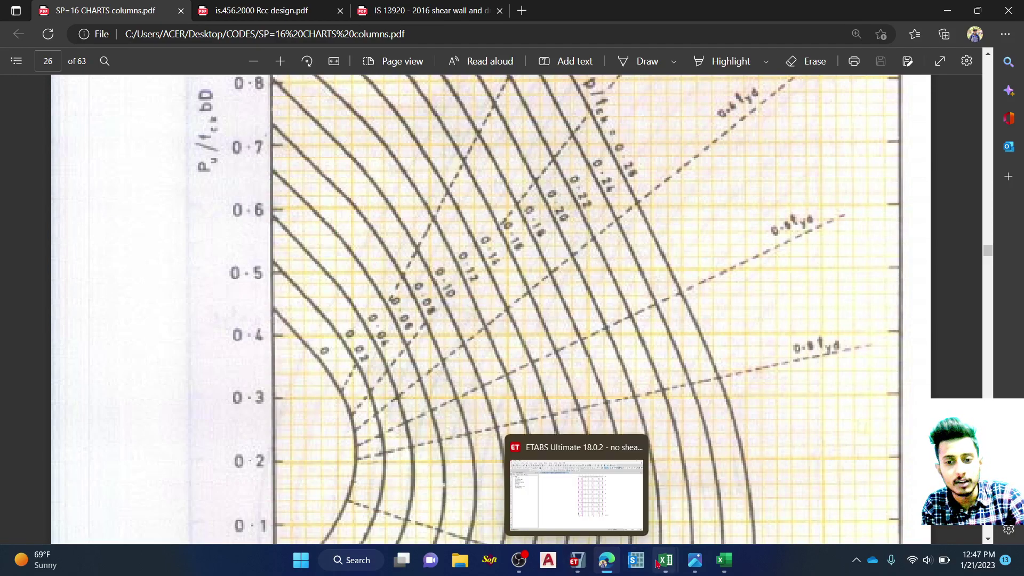
mouse_move(666, 559)
click(702, 506)
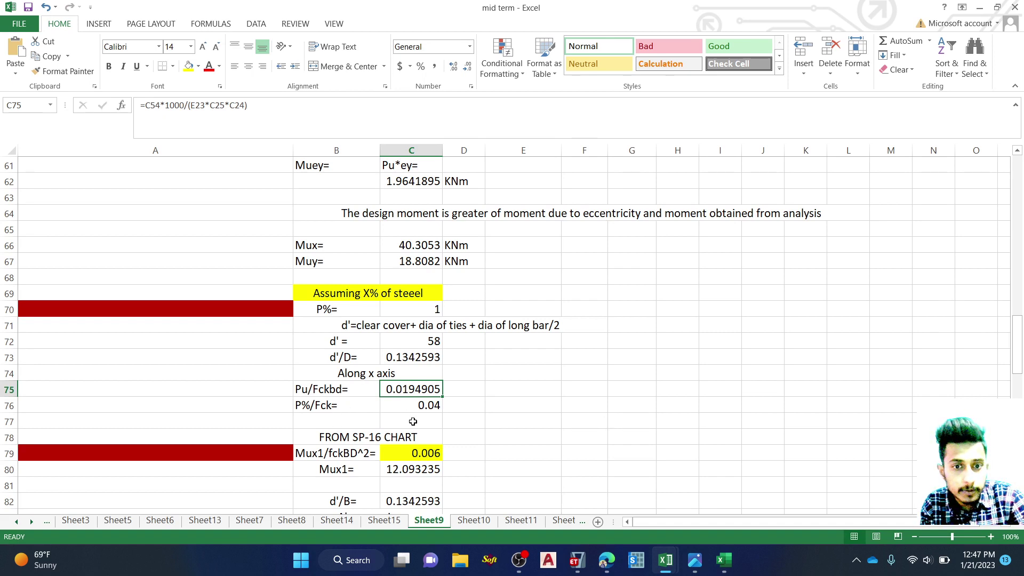
mouse_move(585, 567)
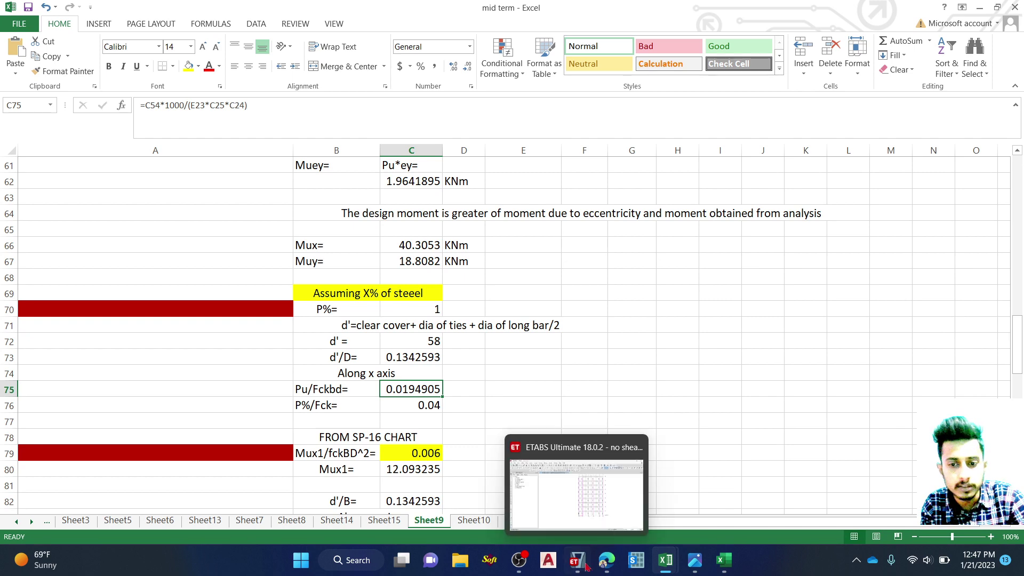
click(602, 563)
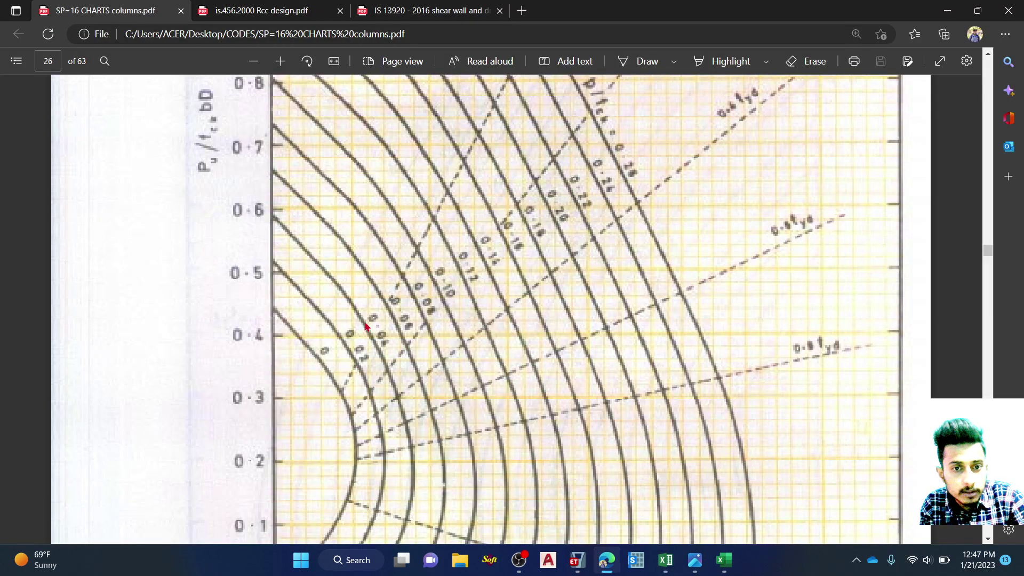
scroll(355, 311, down, 2)
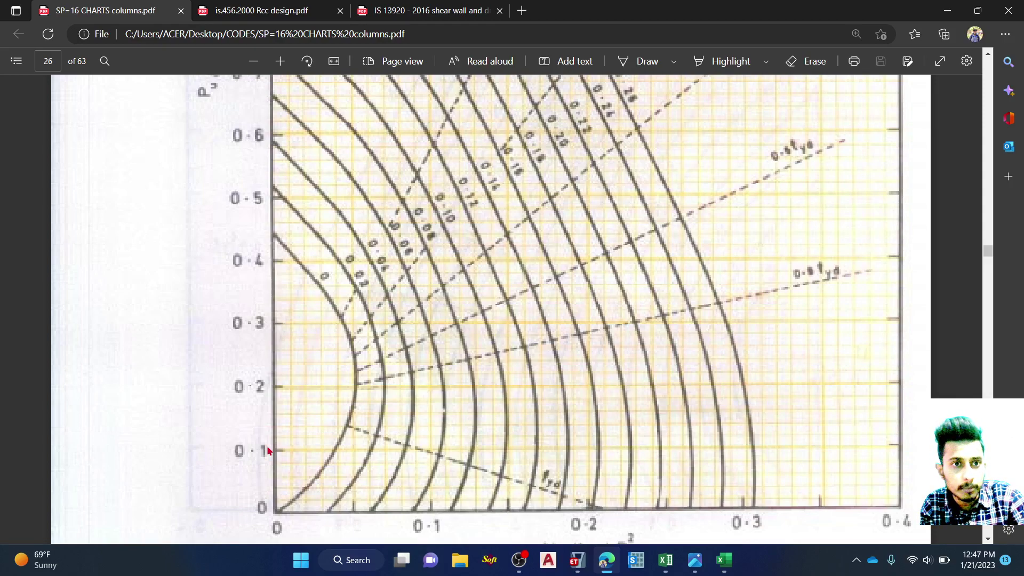
scroll(230, 320, up, 3)
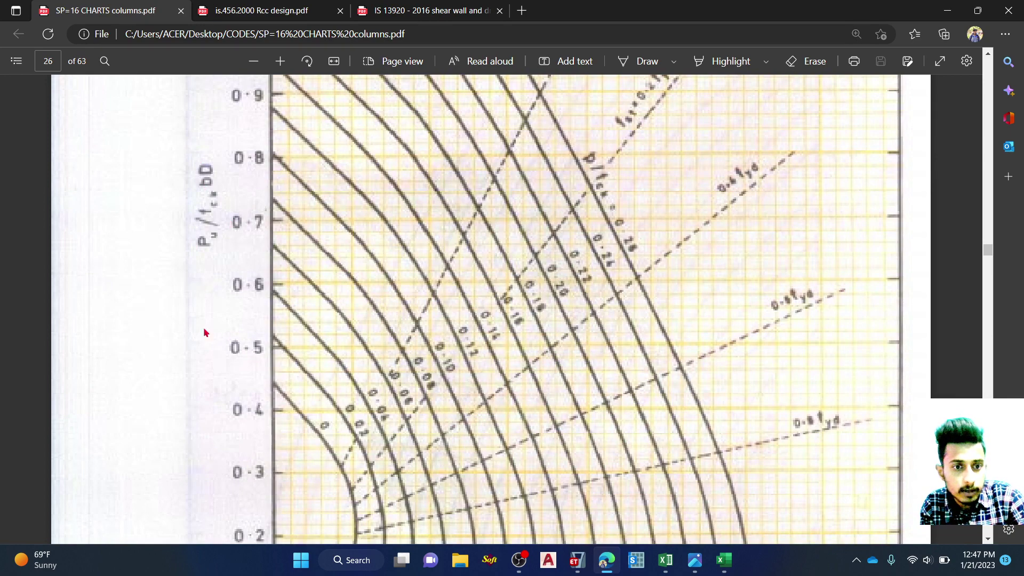
scroll(250, 290, down, 6)
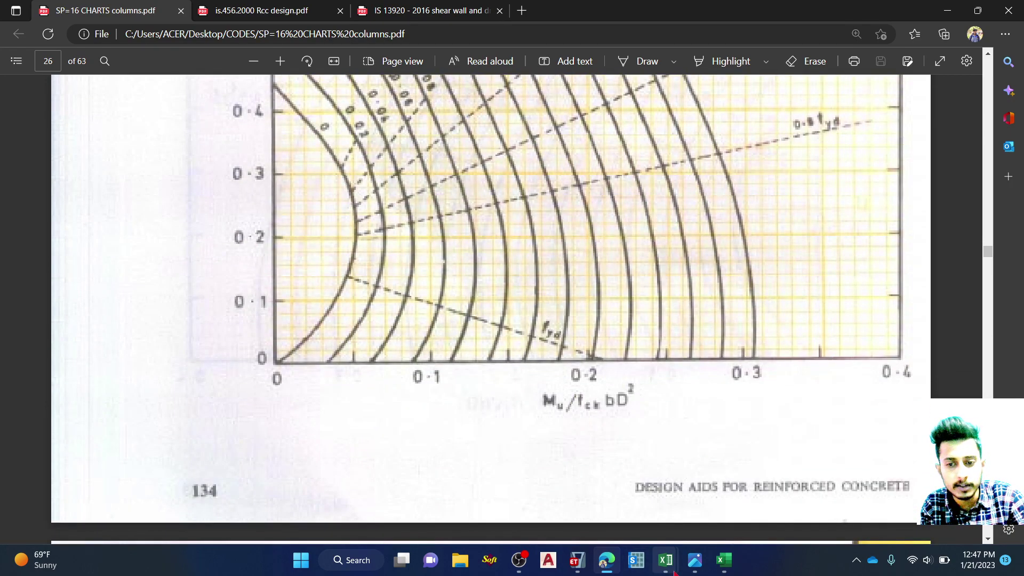
Step: Compare the chart value for Mux1/fckBD^2 in the Excel workbook with the lower part of Chart 49 in Edge
mouse_move(665, 559)
click(700, 516)
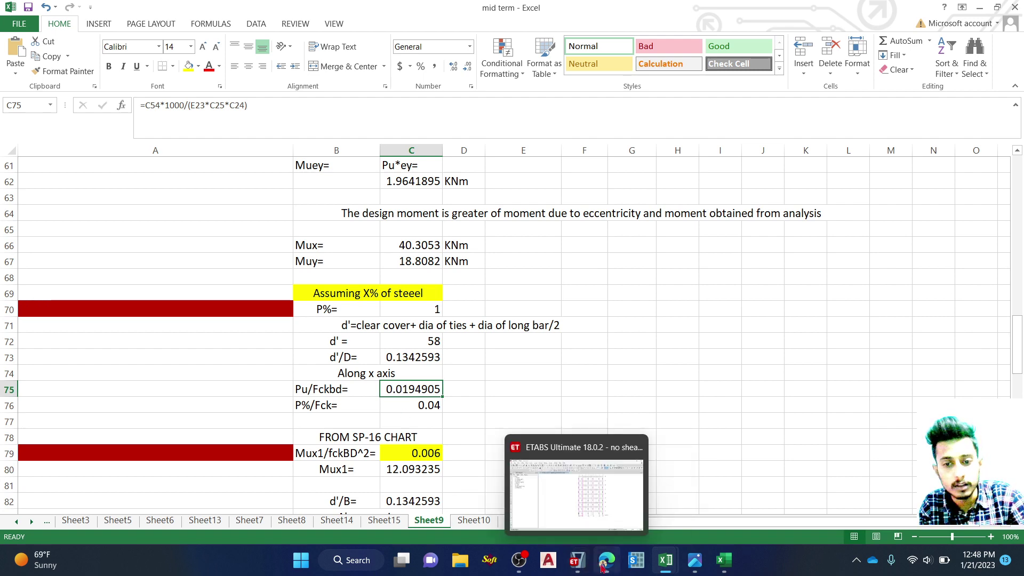
click(580, 504)
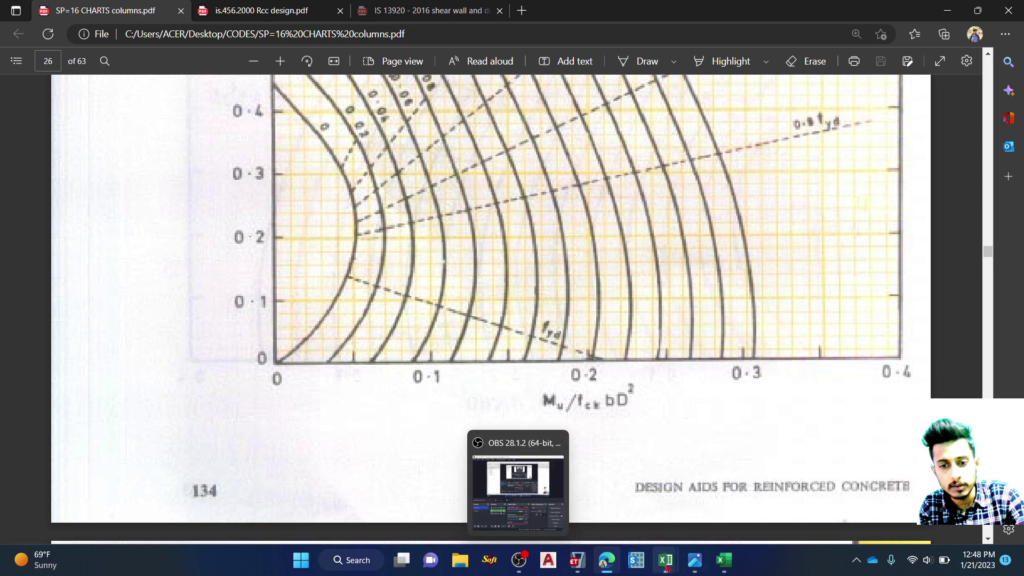
Step: Switch to the mid term workbook in Excel and set the x-axis Mux1/fckBD^2 chart value in C79 to 0.06
mouse_move(665, 561)
click(688, 515)
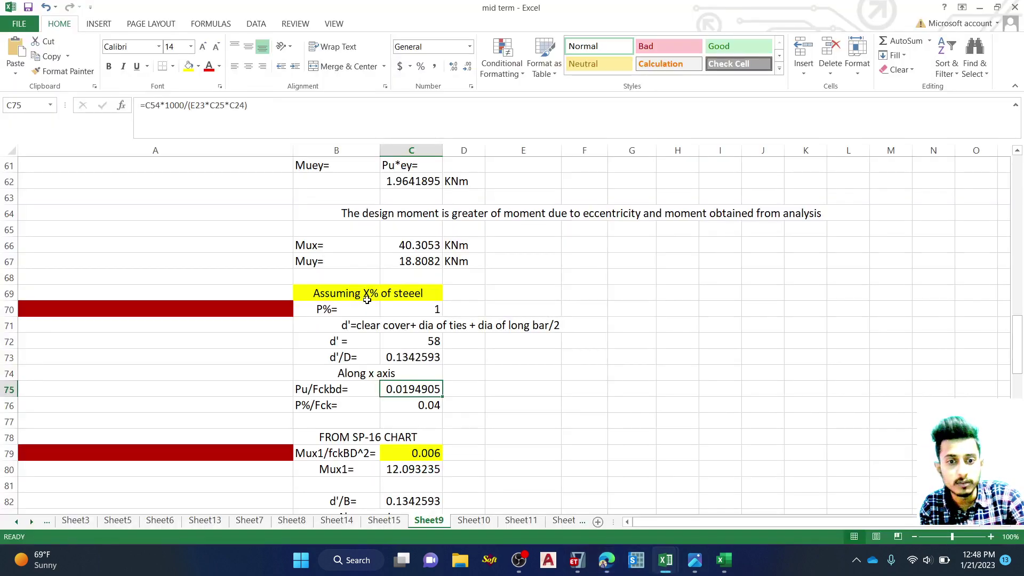
scroll(362, 320, down, 1)
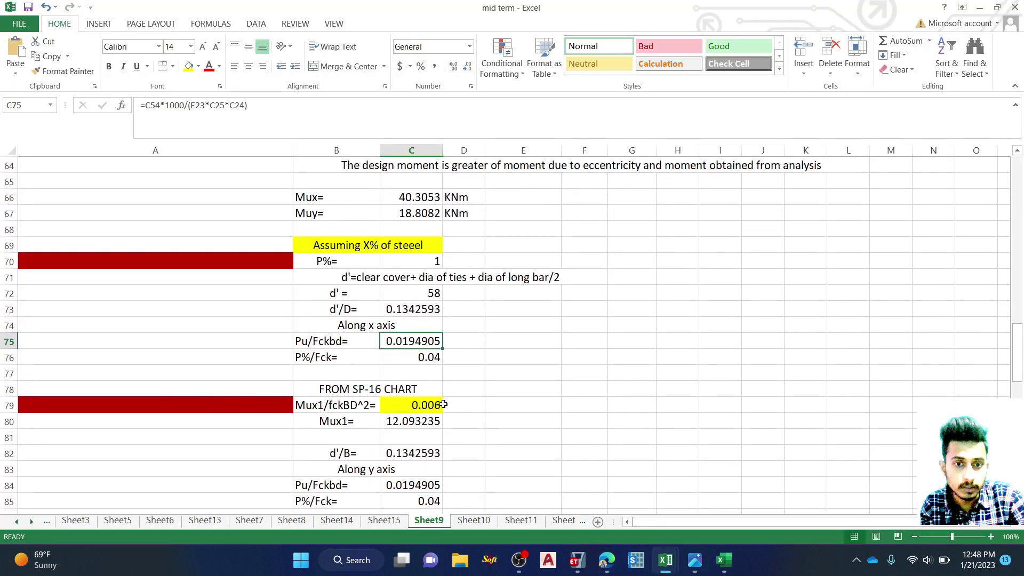
click(407, 407)
text(0.06)
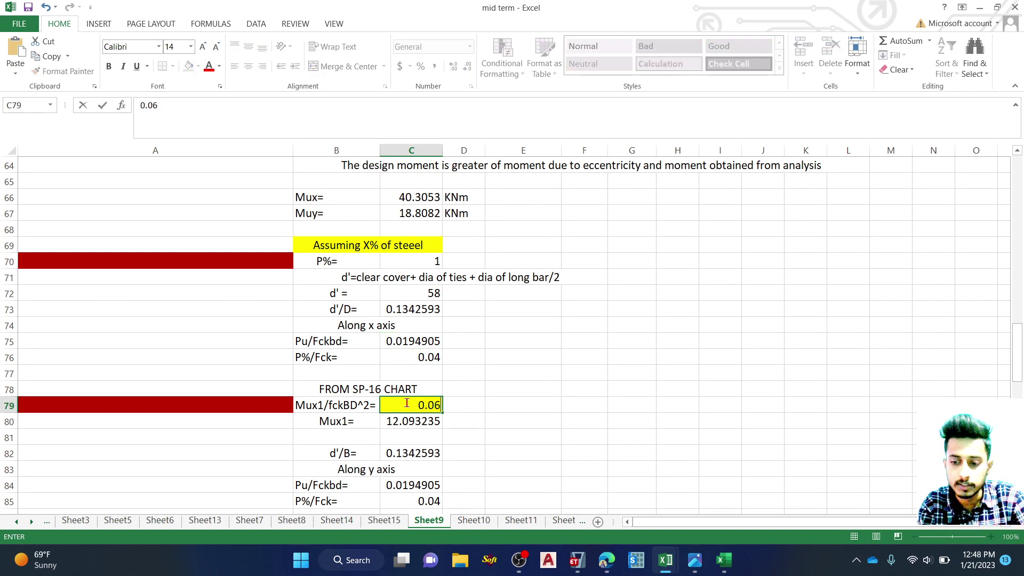
key(Return)
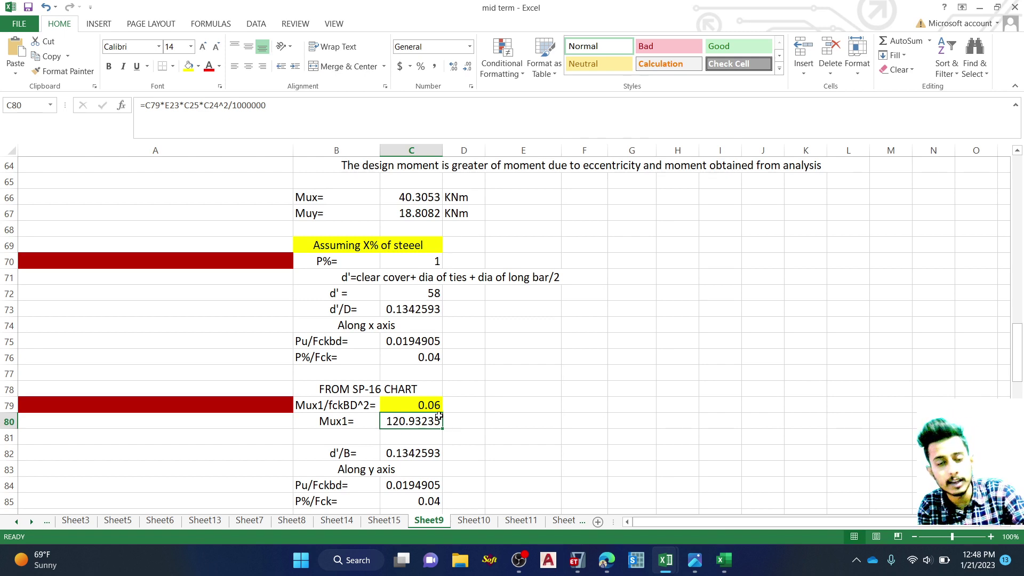
Step: Review the y-axis moment rows, then find and highlight the Puz equation in the IS 456 PDF in Edge
scroll(384, 395, down, 1)
scroll(383, 395, down, 1)
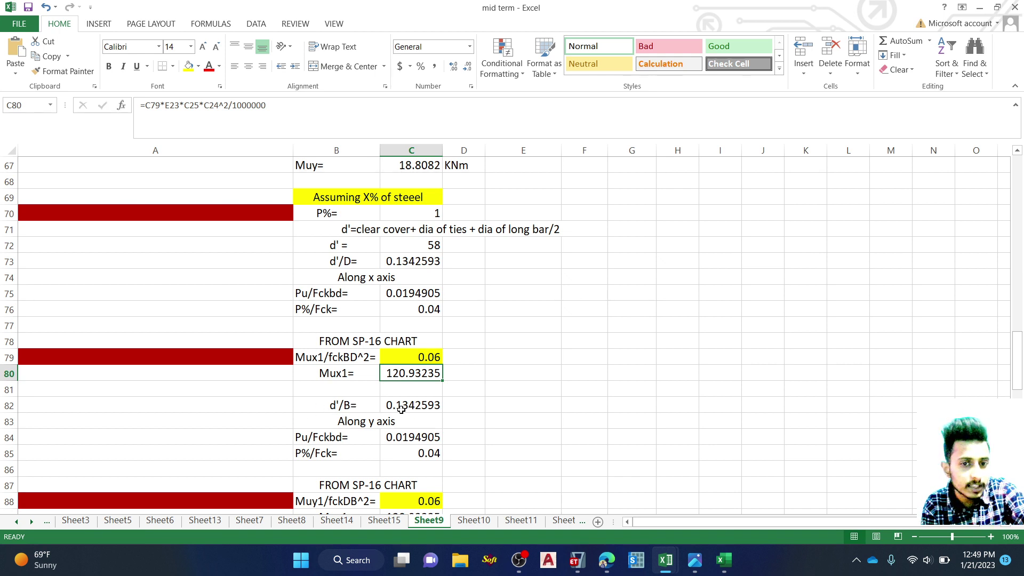
scroll(401, 410, down, 1)
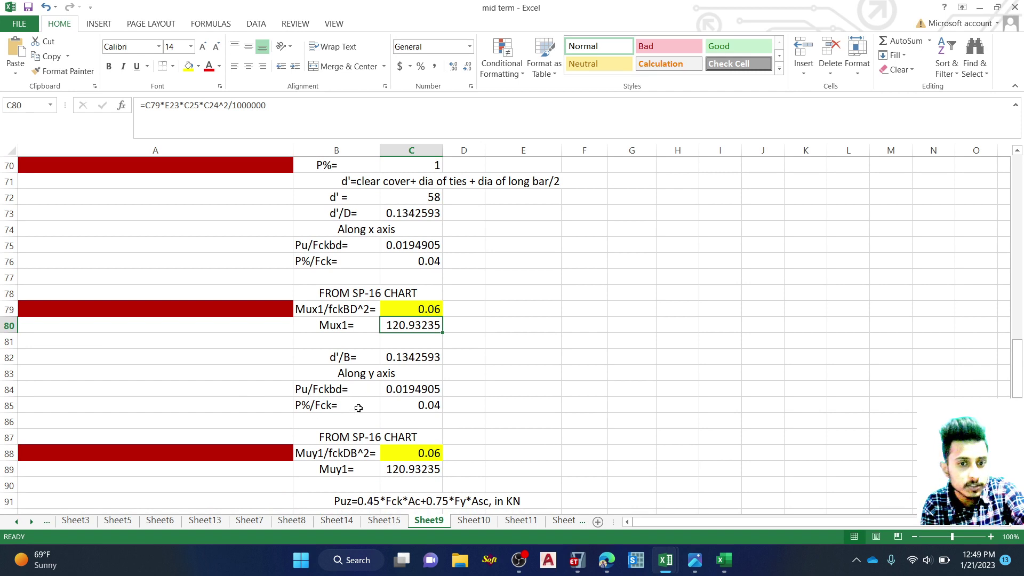
scroll(350, 388, down, 1)
scroll(350, 388, down, 1)
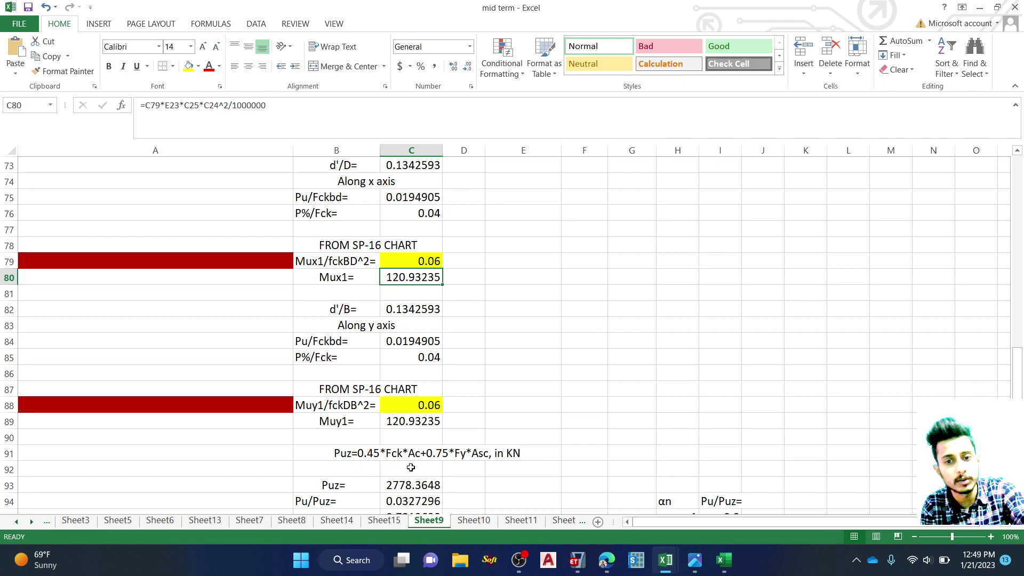
mouse_move(659, 571)
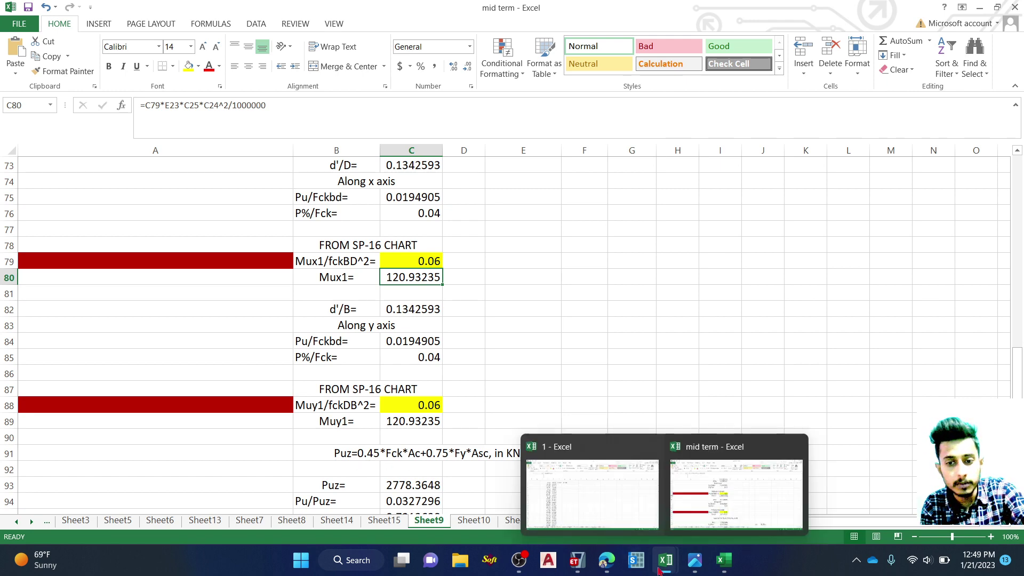
mouse_move(702, 572)
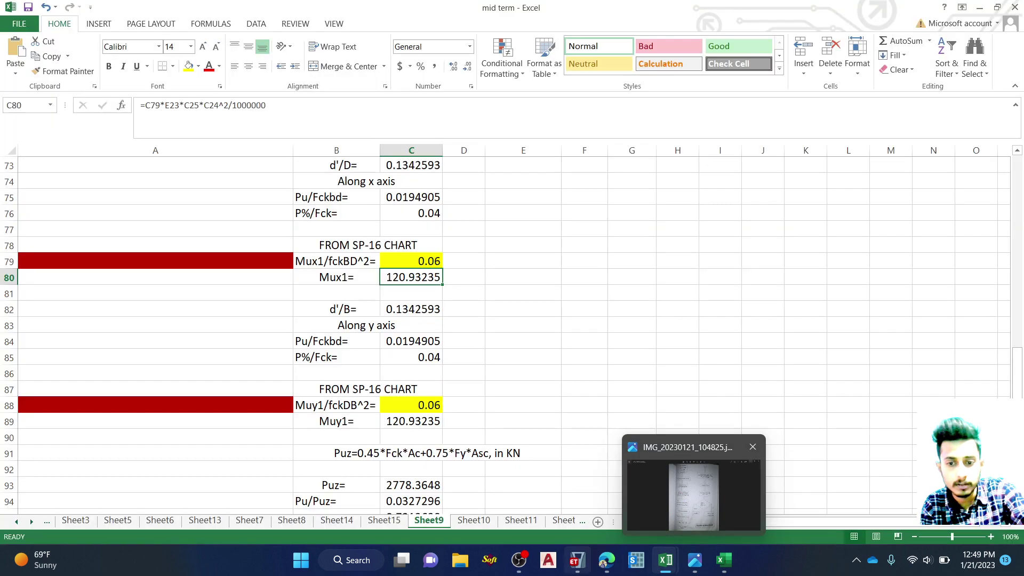
mouse_move(608, 564)
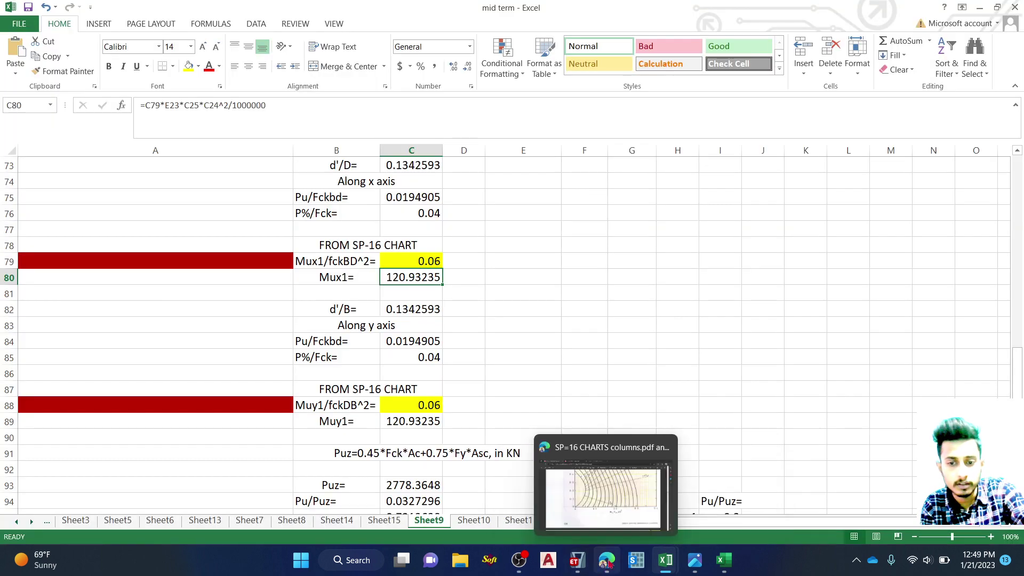
click(601, 520)
click(288, 8)
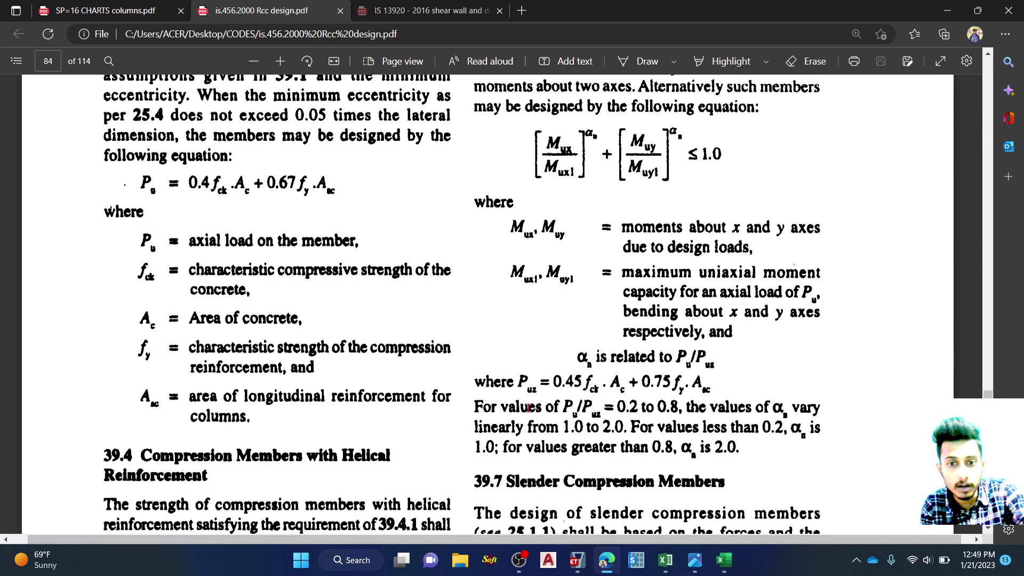
drag(551, 382, 710, 385)
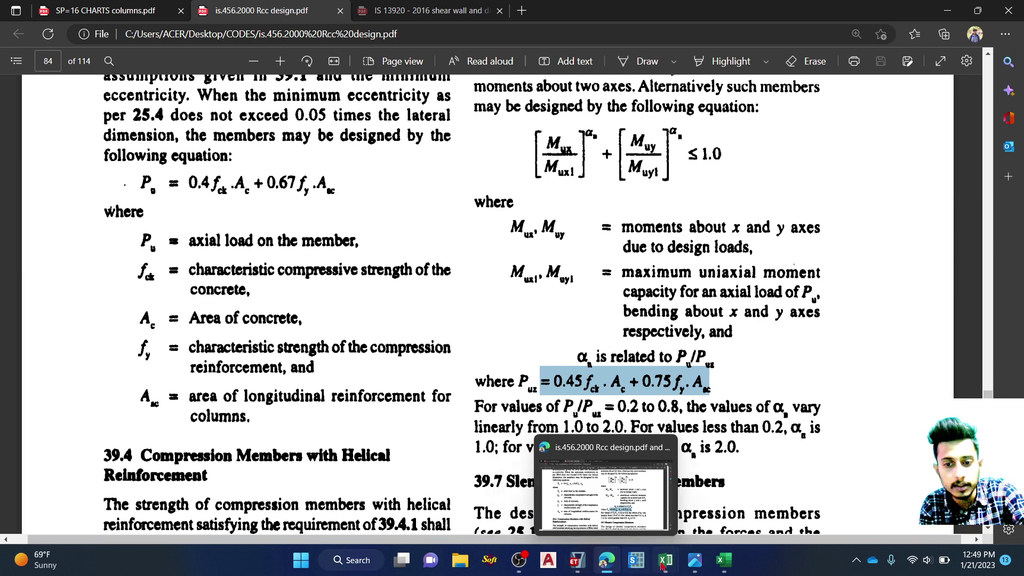
Step: Return to the mid term workbook in Excel and inspect the formulas behind Puz in C93 and Pu/Puz in C94
click(688, 519)
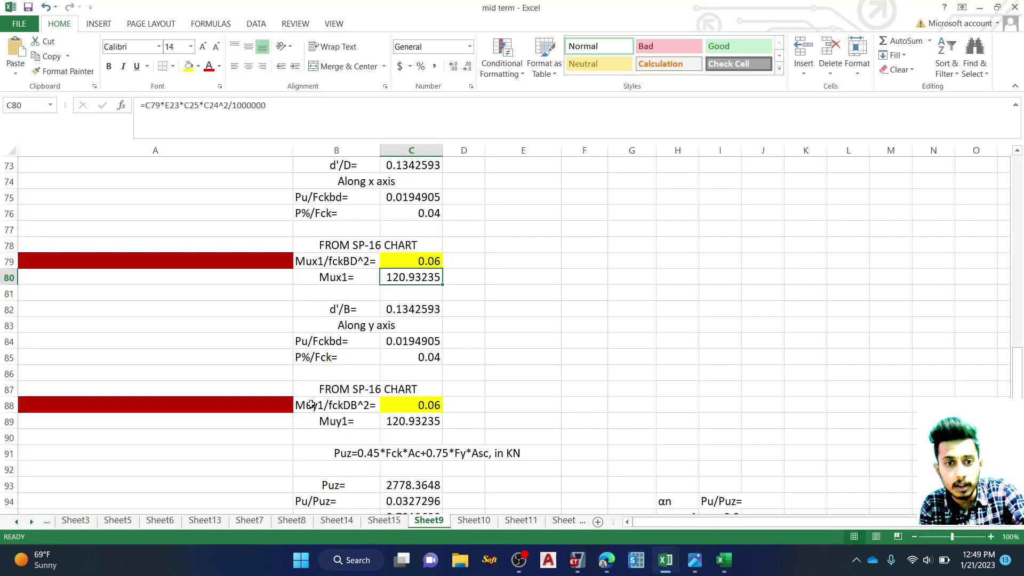
scroll(411, 421, down, 1)
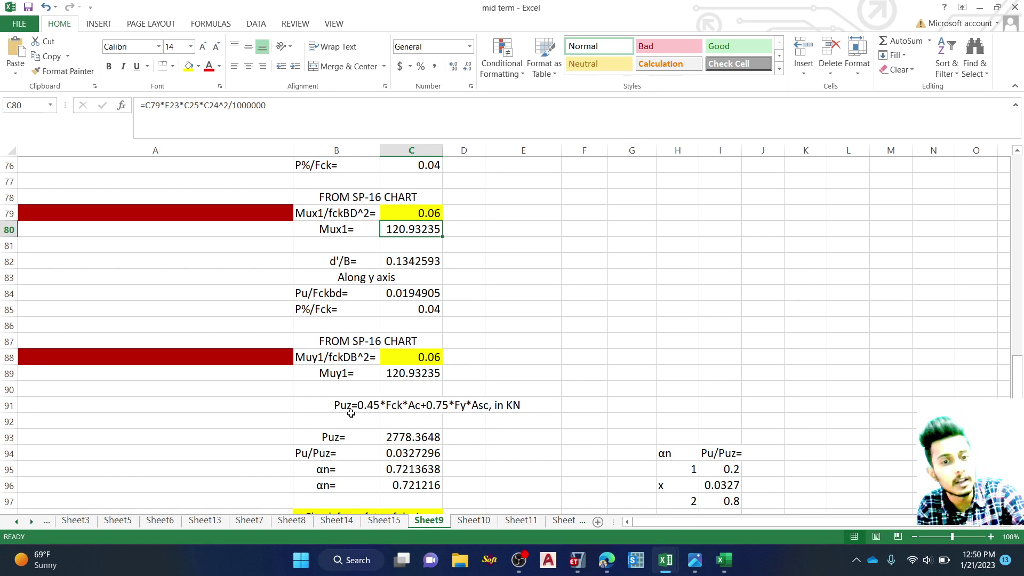
click(404, 438)
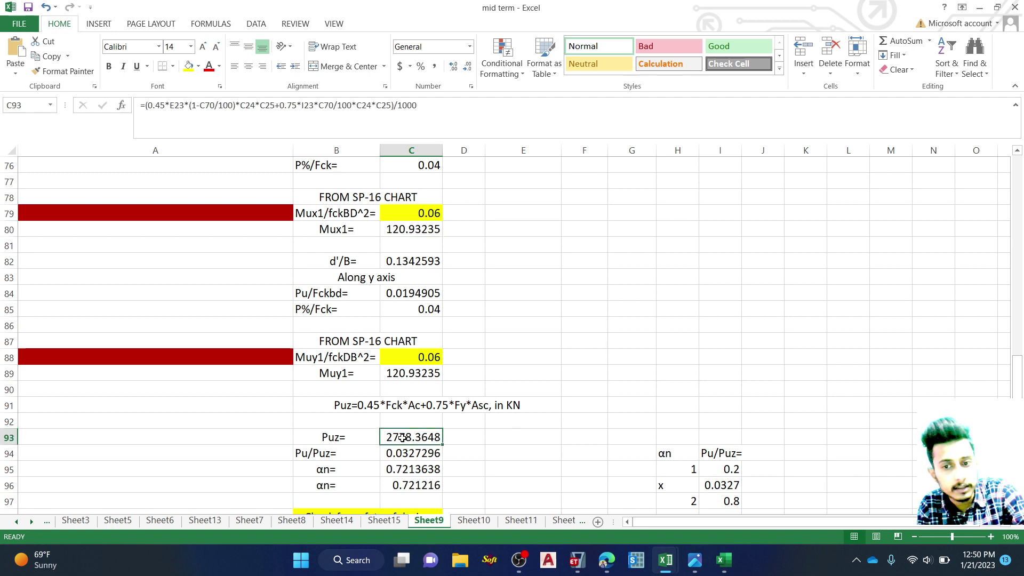
double_click(402, 438)
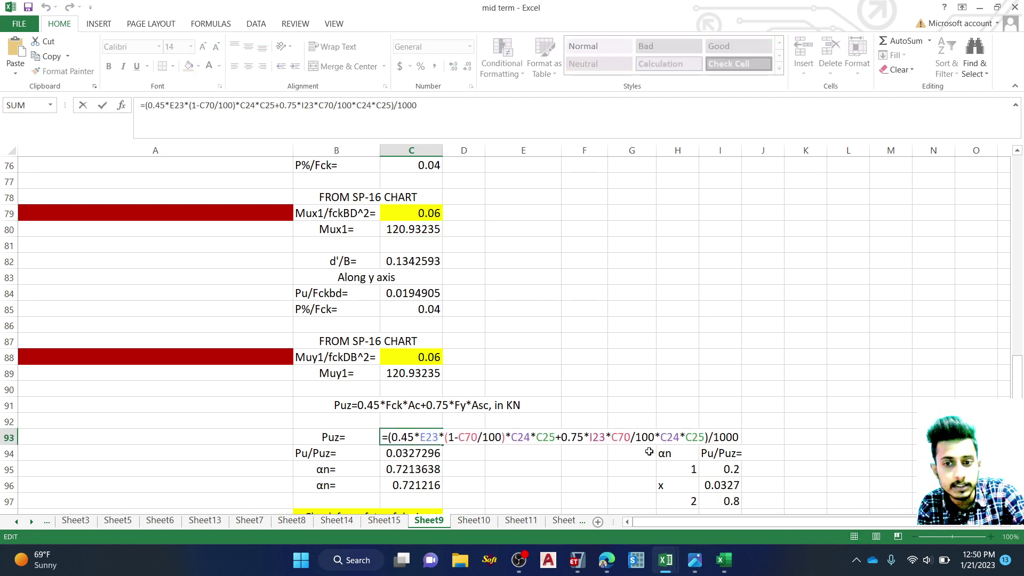
key(Escape)
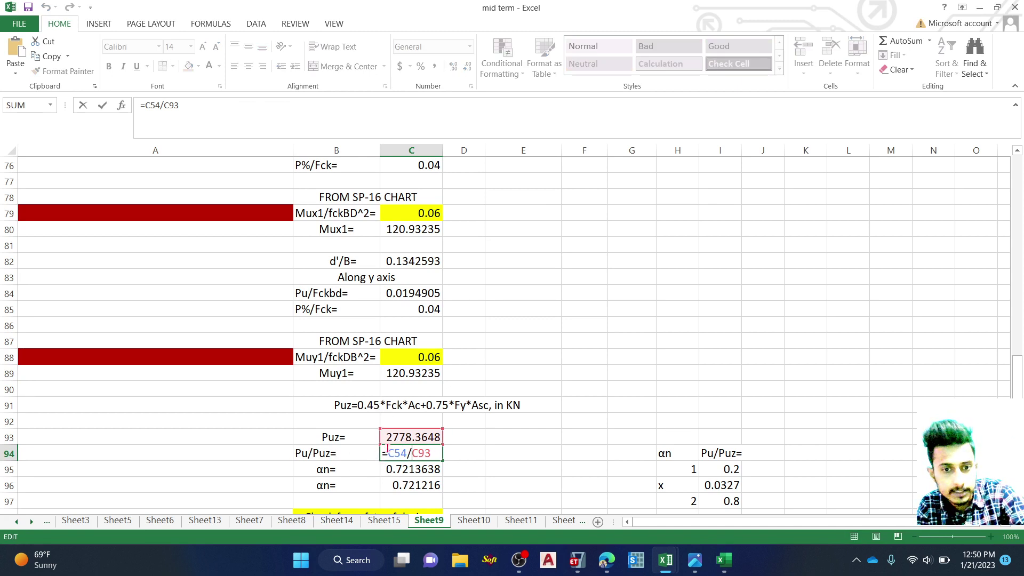
key(ctrl+Return)
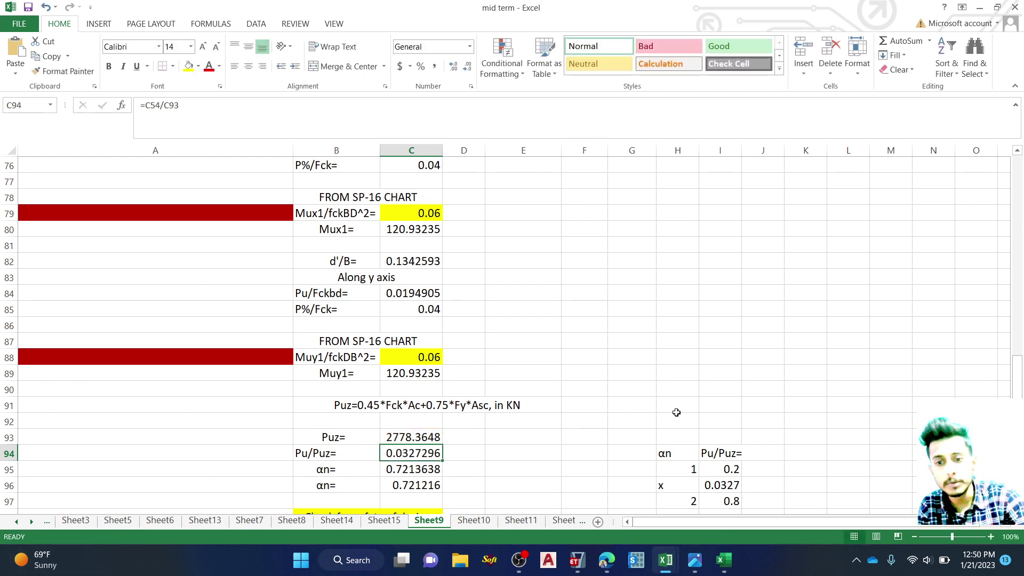
Step: Correct the αn formula in C95 to =0.667+1.667*C94
scroll(676, 412, down, 1)
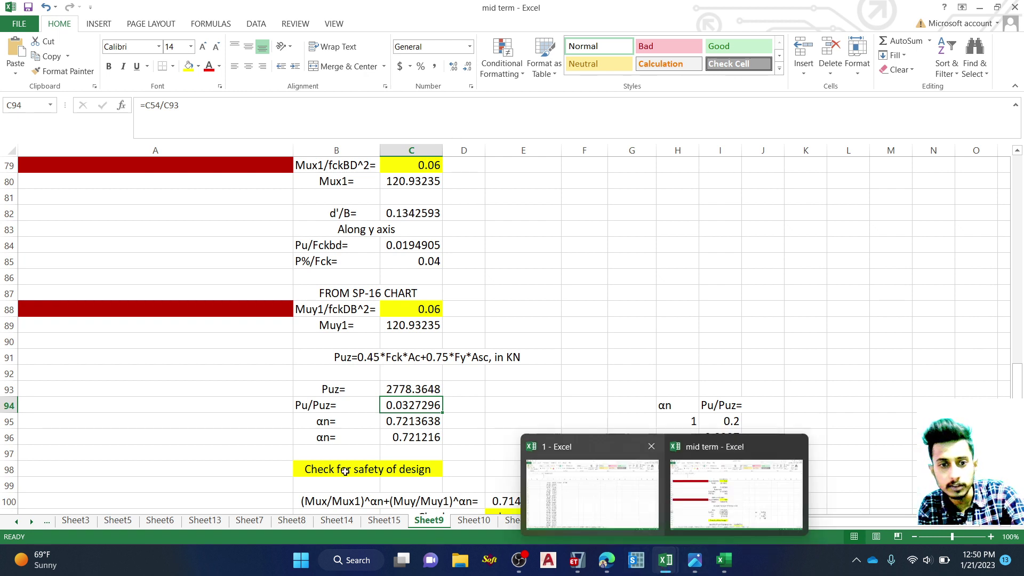
click(373, 422)
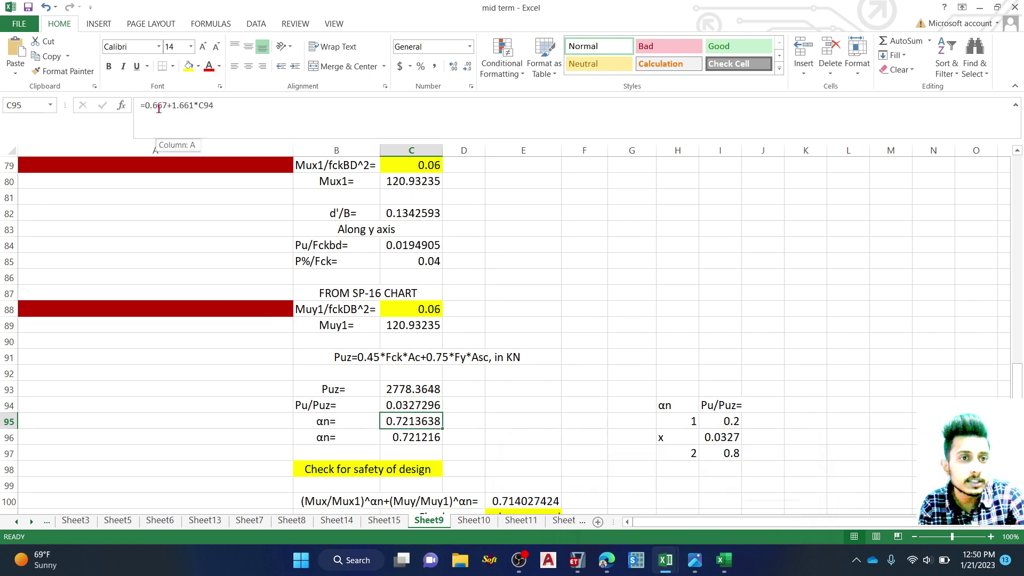
click(193, 107)
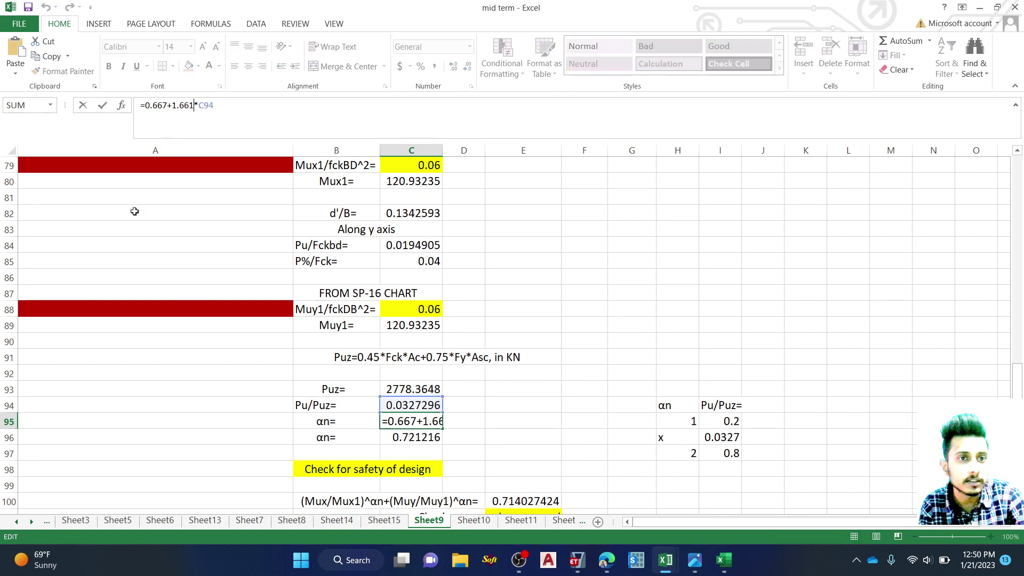
text(\7)
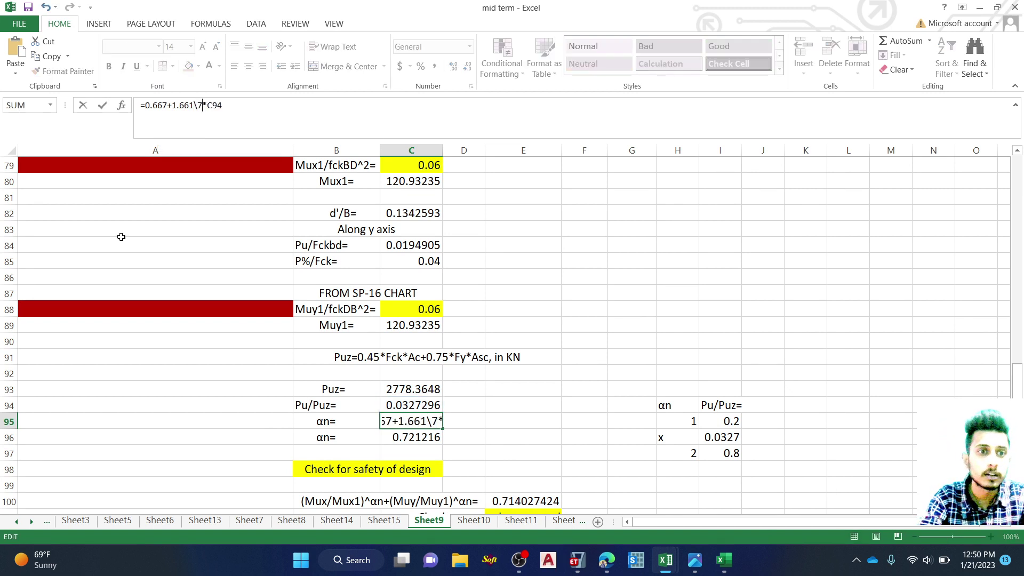
key(BackSpace)
key(BackSpace)
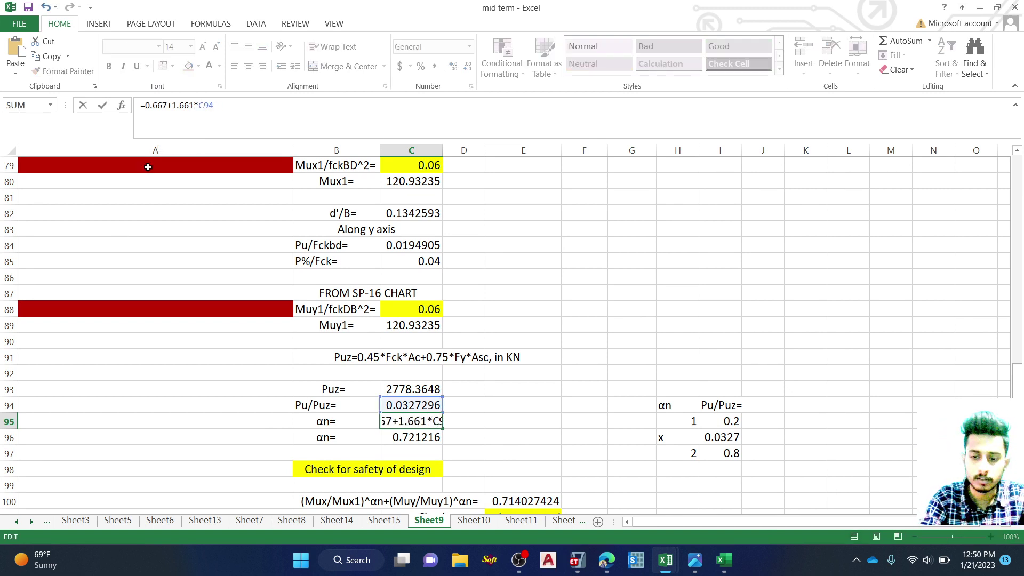
key(BackSpace)
text(7)
key(Return)
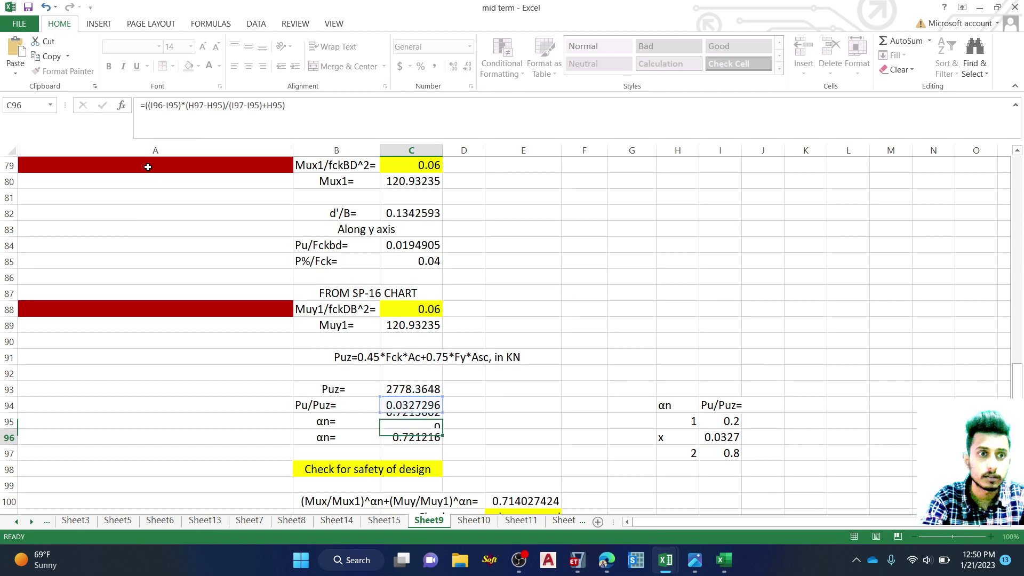
click(411, 421)
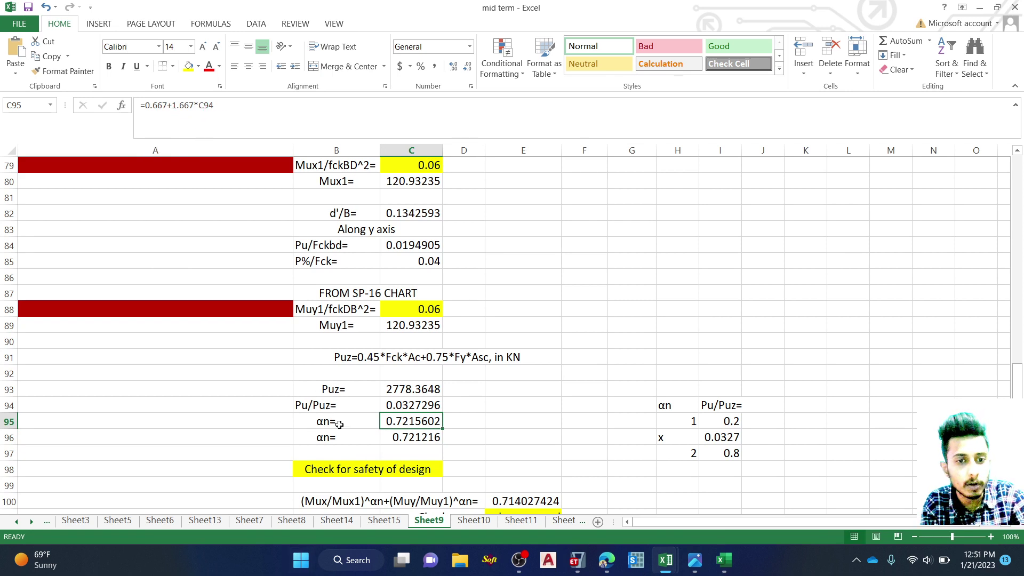
Step: Begin a text note of the αn equation in cell A96 with "0.667+"
click(67, 434)
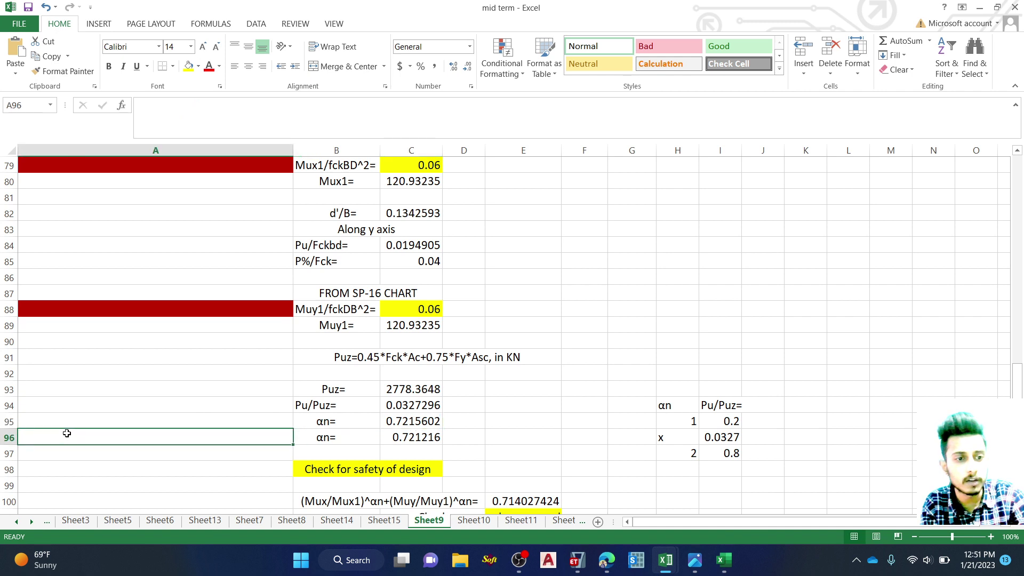
text(0.667)
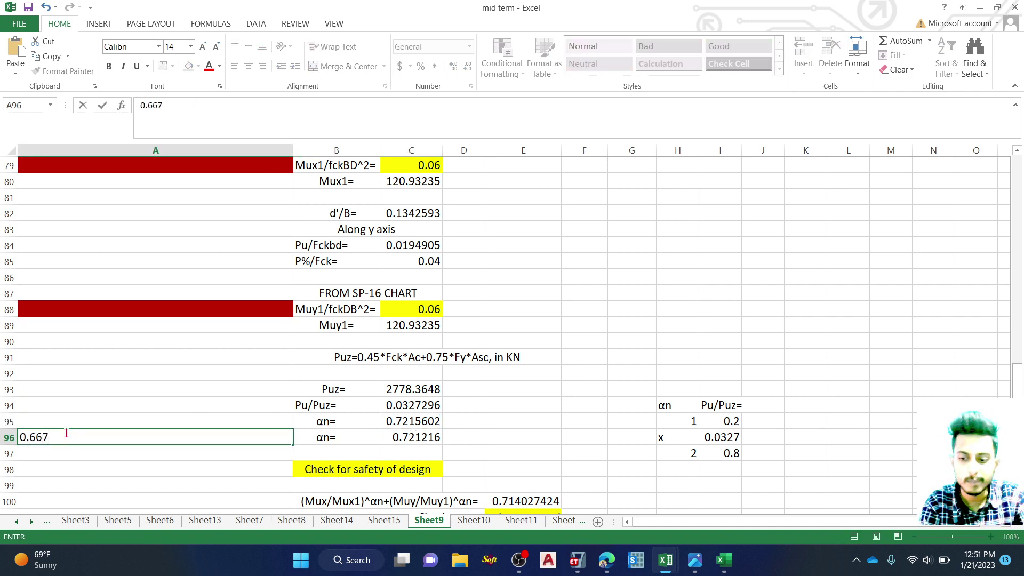
text(+)
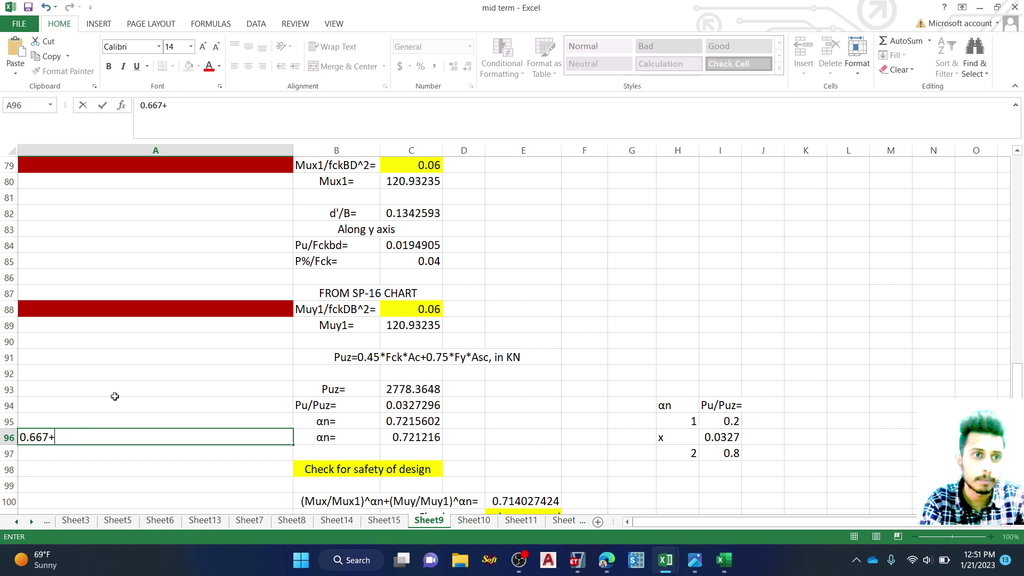
click(414, 405)
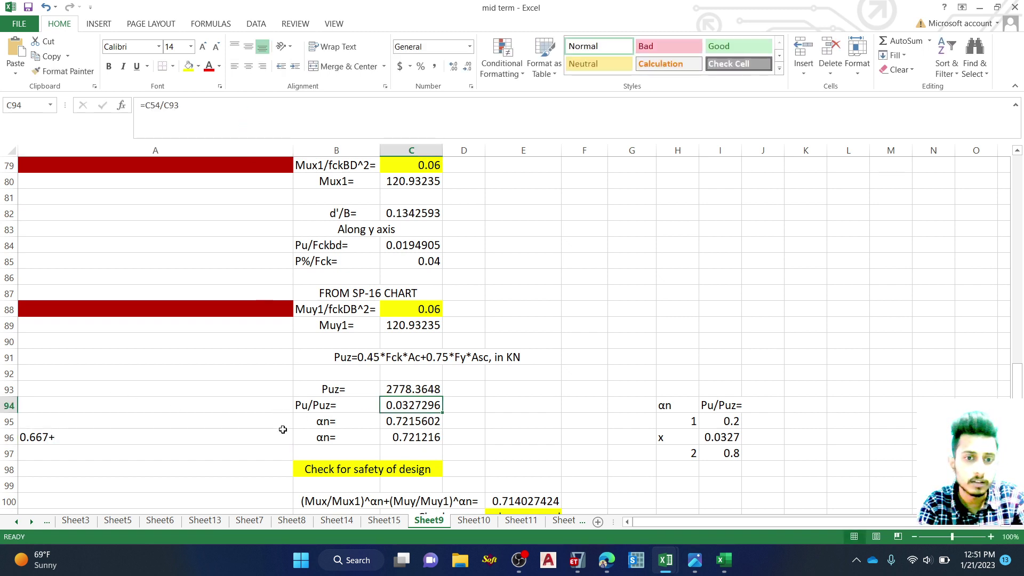
click(406, 421)
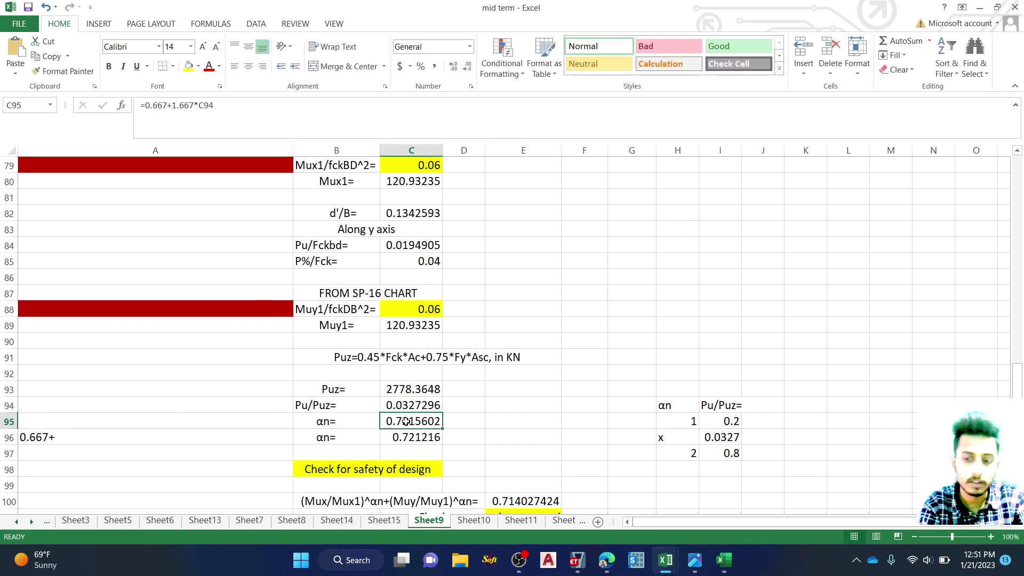
text(1.667*pu/p)
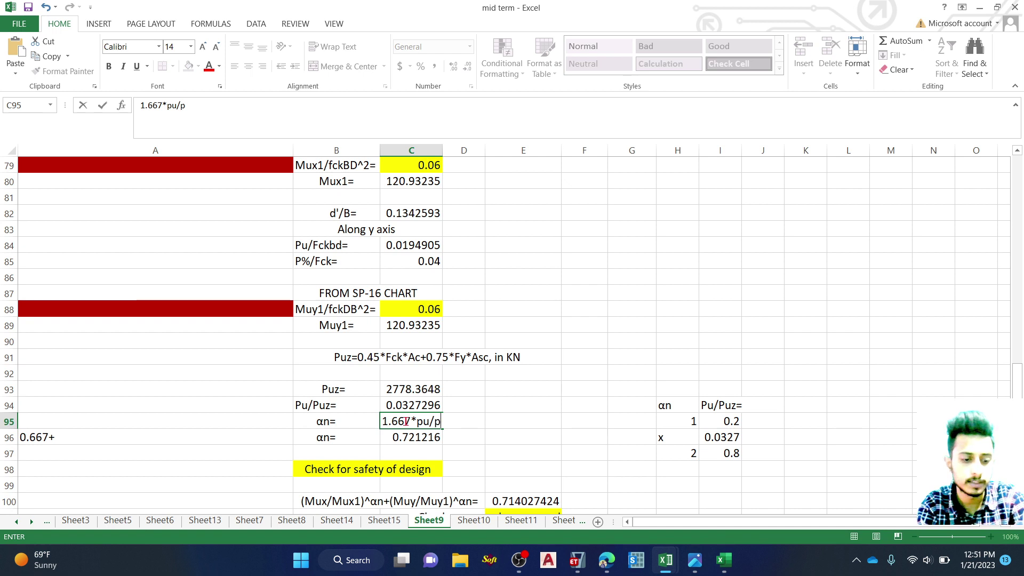
text(z)
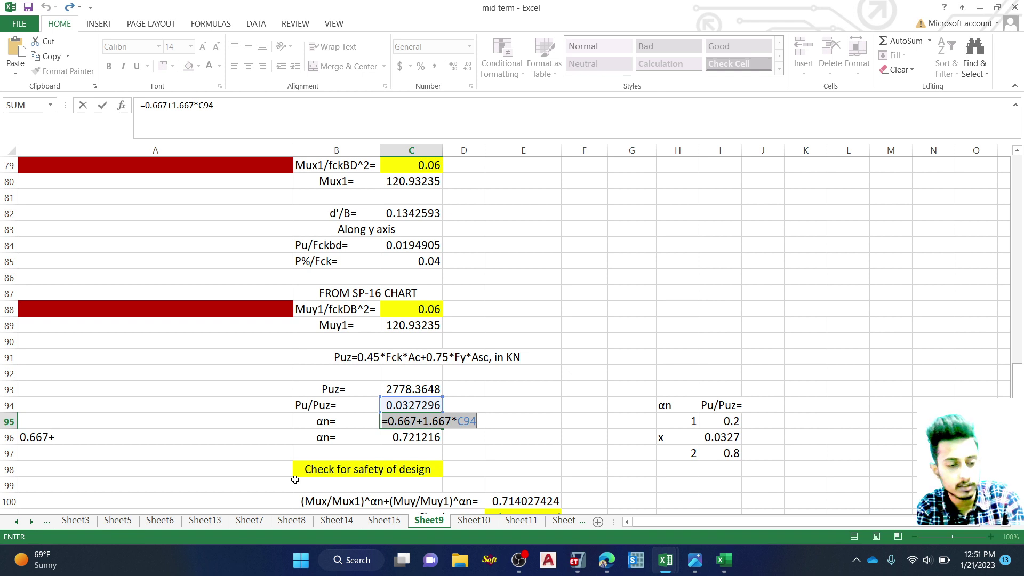
key(ctrl+Return)
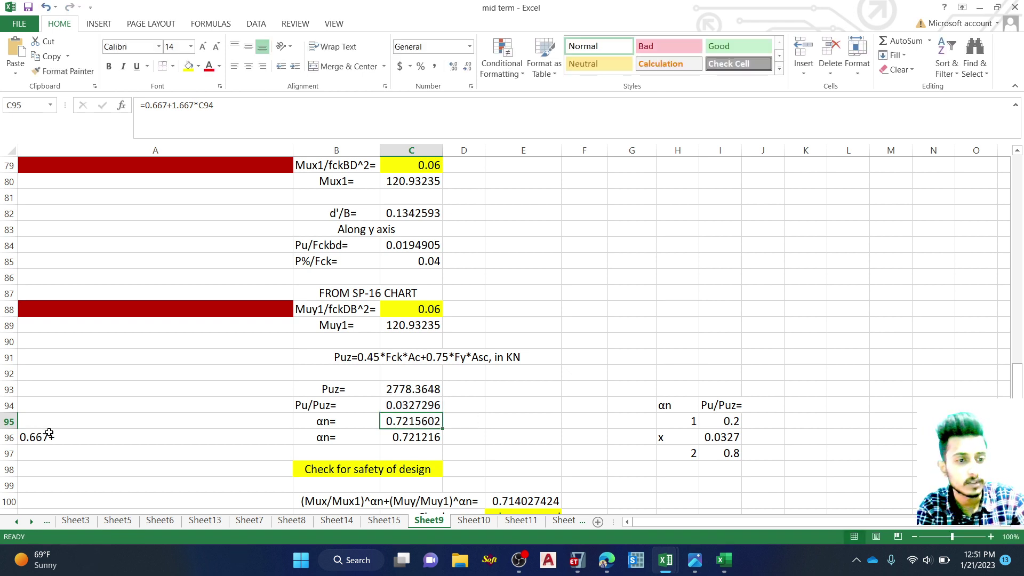
Step: Complete the αn equation note in cell A96 so that it reads 0.667+ 1.667*pu/pz
double_click(65, 435)
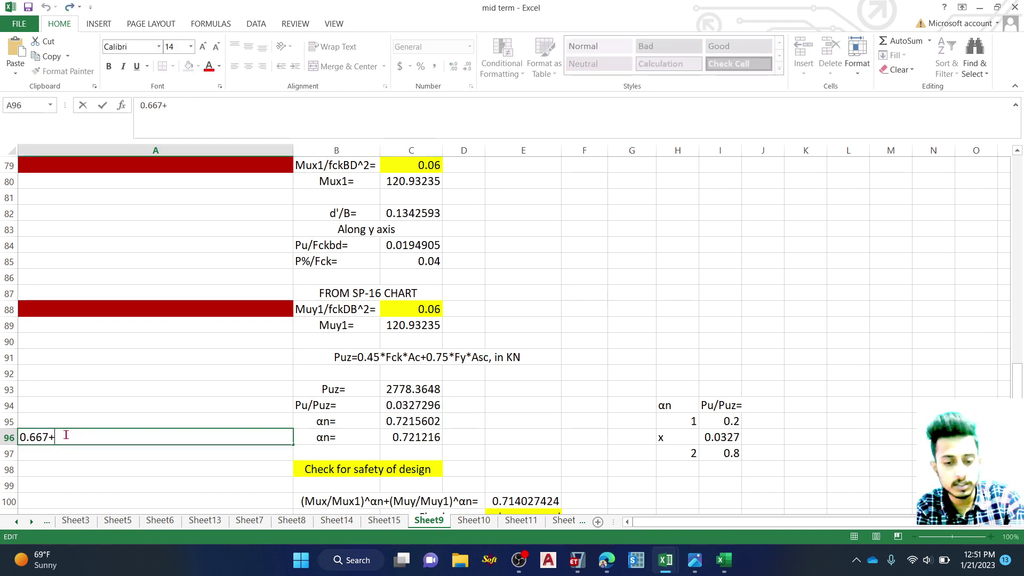
text(1.)
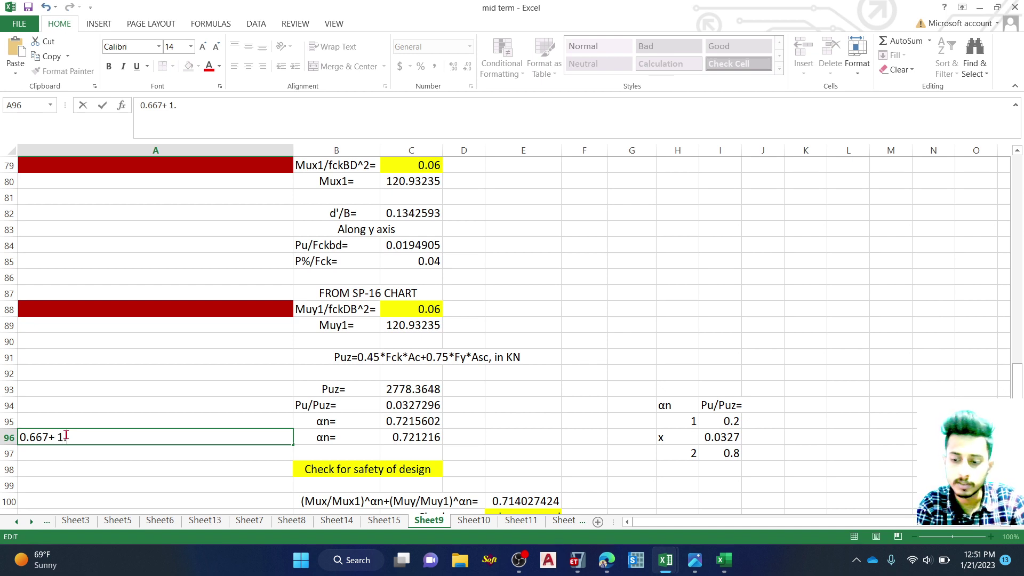
text(667)
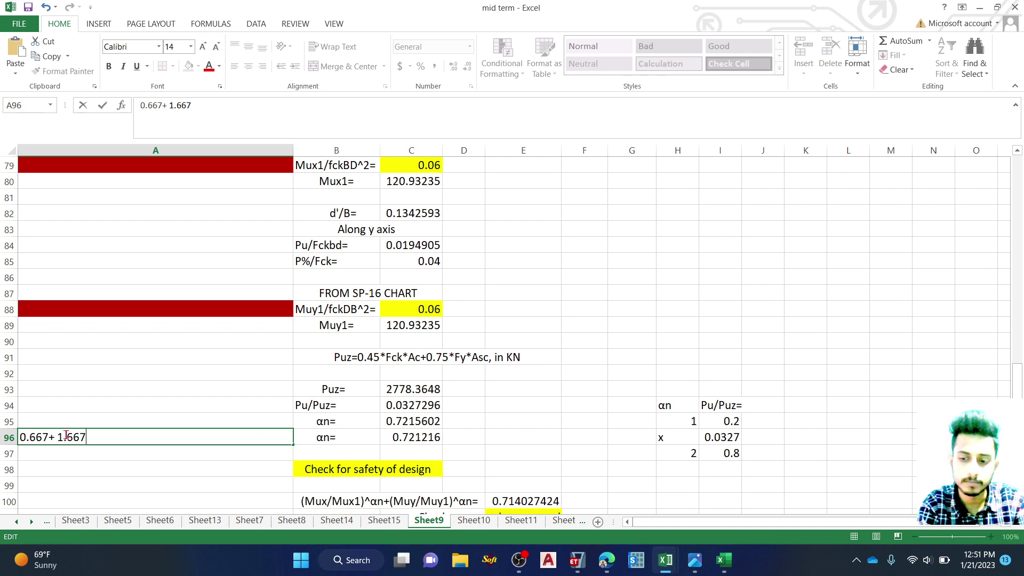
text(*pu/pz)
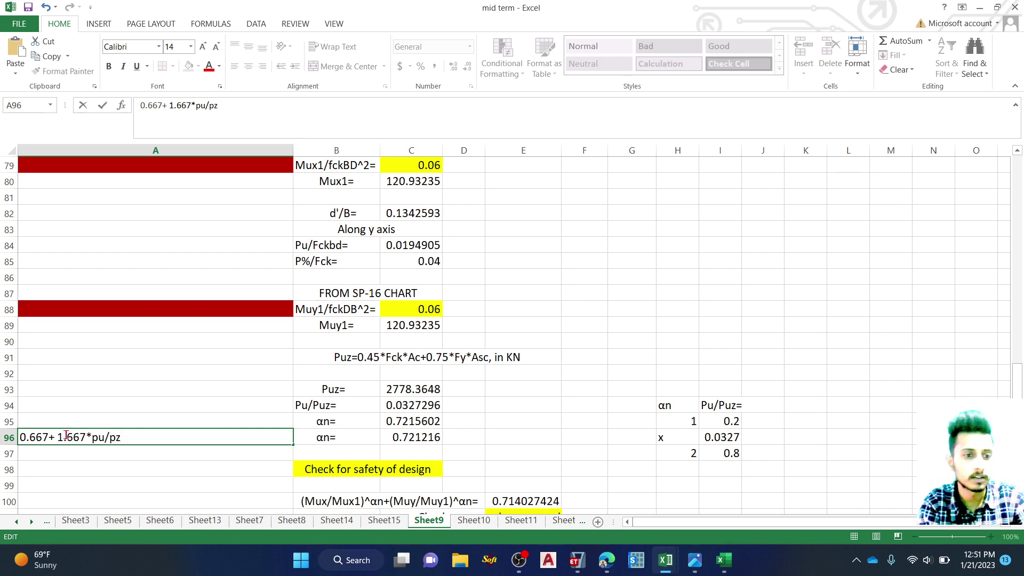
key(Return)
click(37, 433)
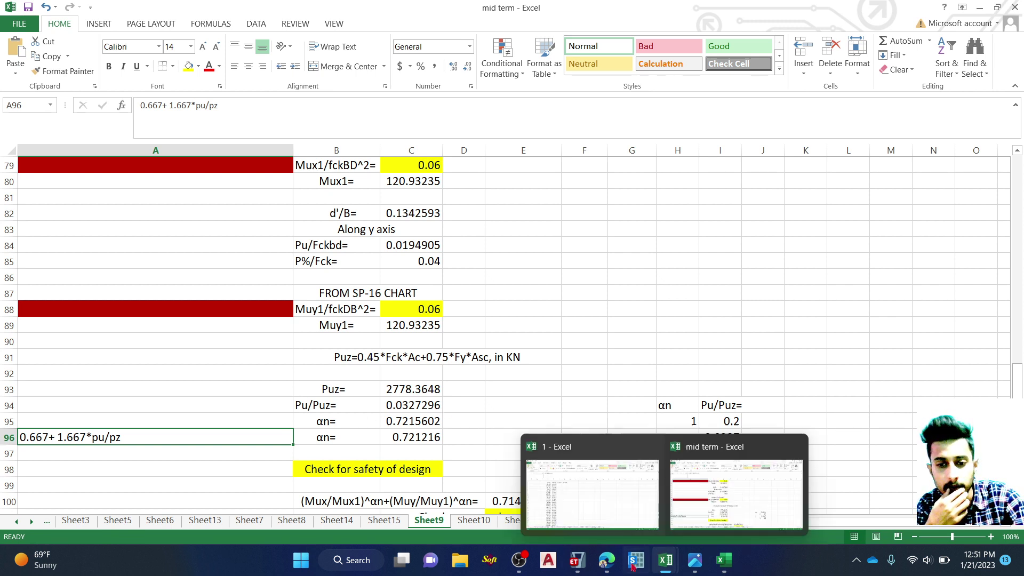
Step: Switch to the IS 456 PDF in Edge and examine the αn limits and the biaxial interaction equation in clause 39.6
mouse_move(608, 567)
click(583, 454)
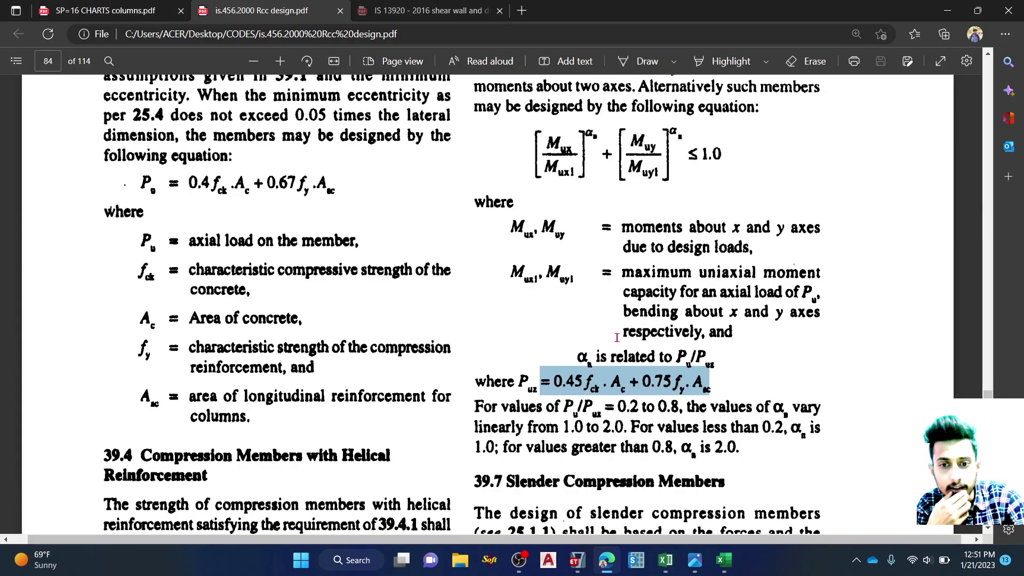
scroll(617, 337, down, 1)
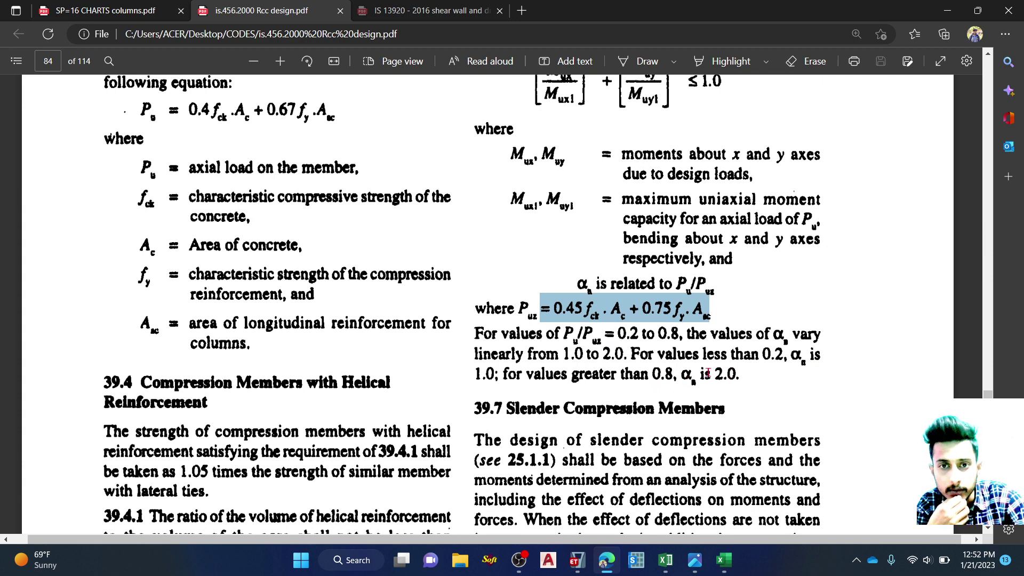
scroll(603, 341, up, 3)
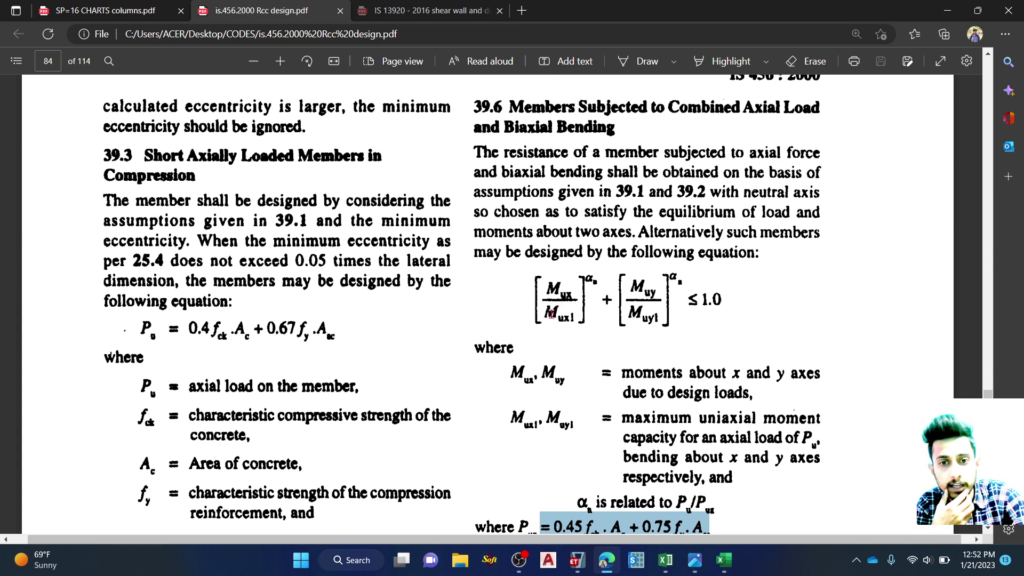
drag(575, 317, 547, 318)
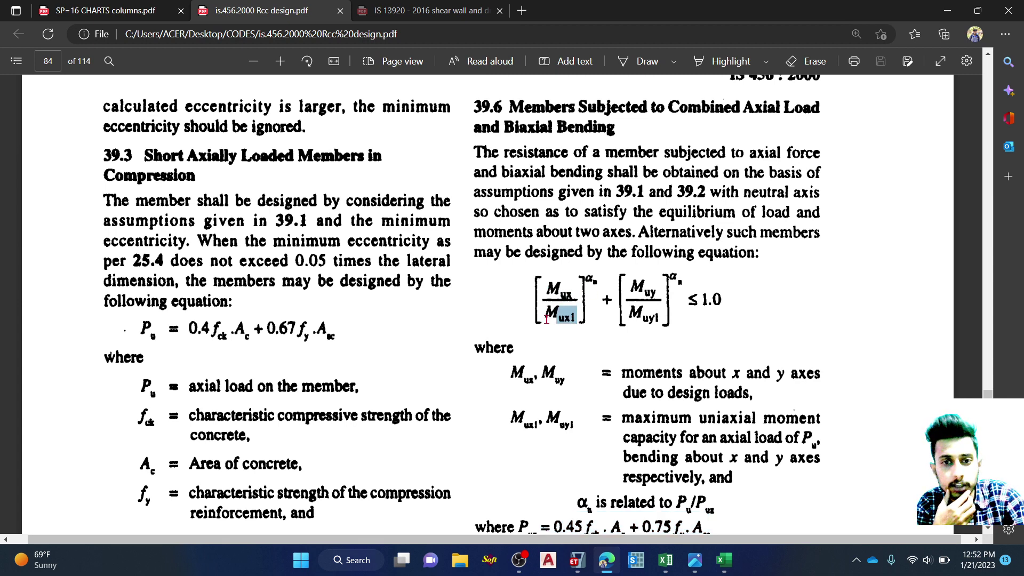
right_click(546, 322)
click(530, 311)
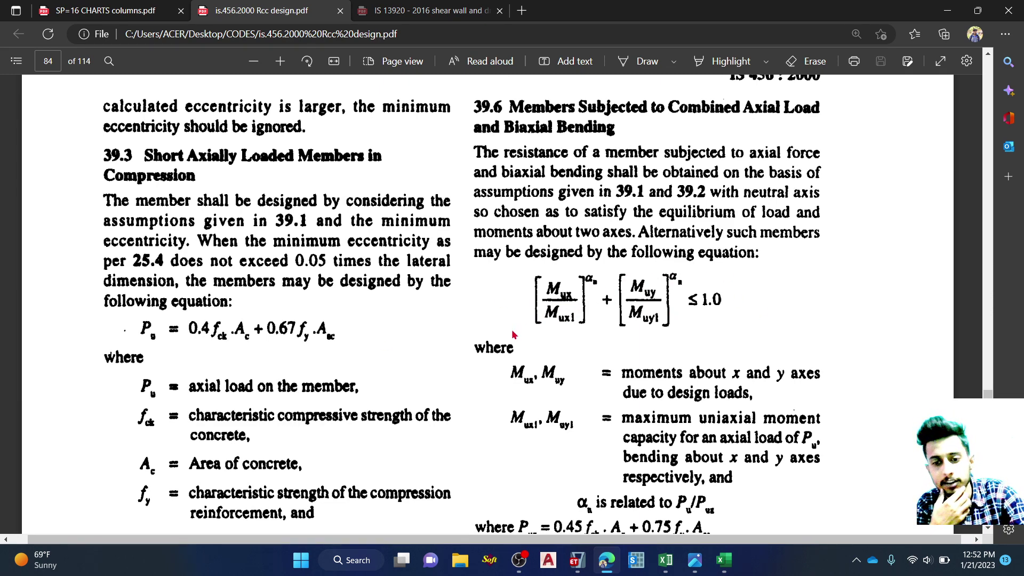
Step: Return to the mid term workbook in Excel and trace the cells referenced by the interaction check formula in E100
mouse_move(728, 566)
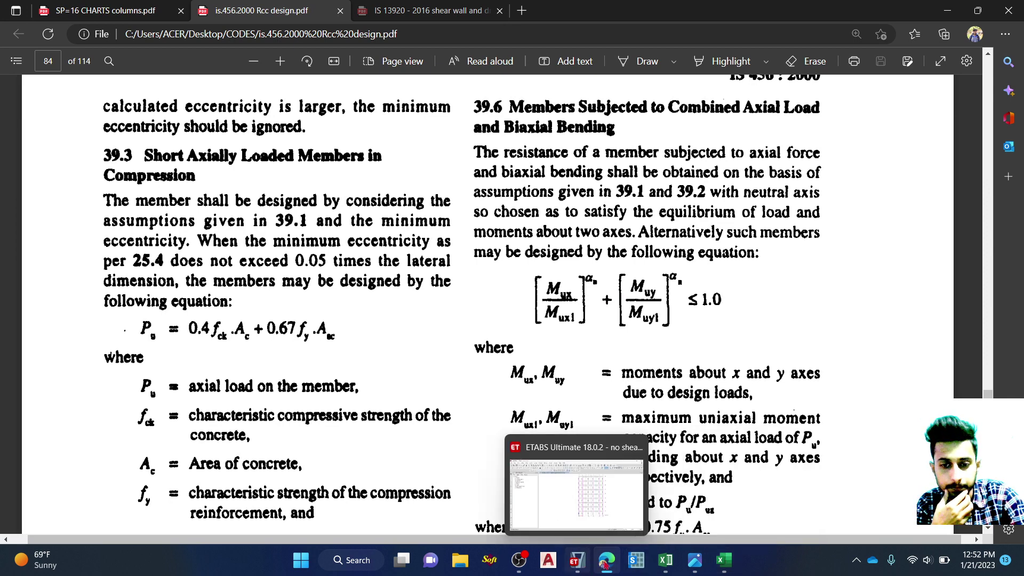
mouse_move(665, 561)
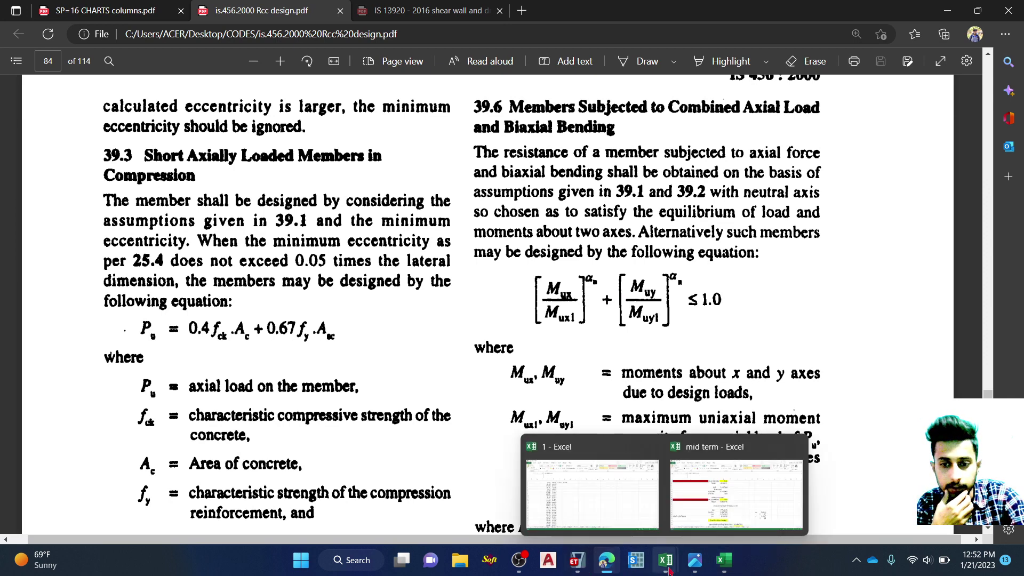
click(686, 515)
scroll(381, 343, down, 2)
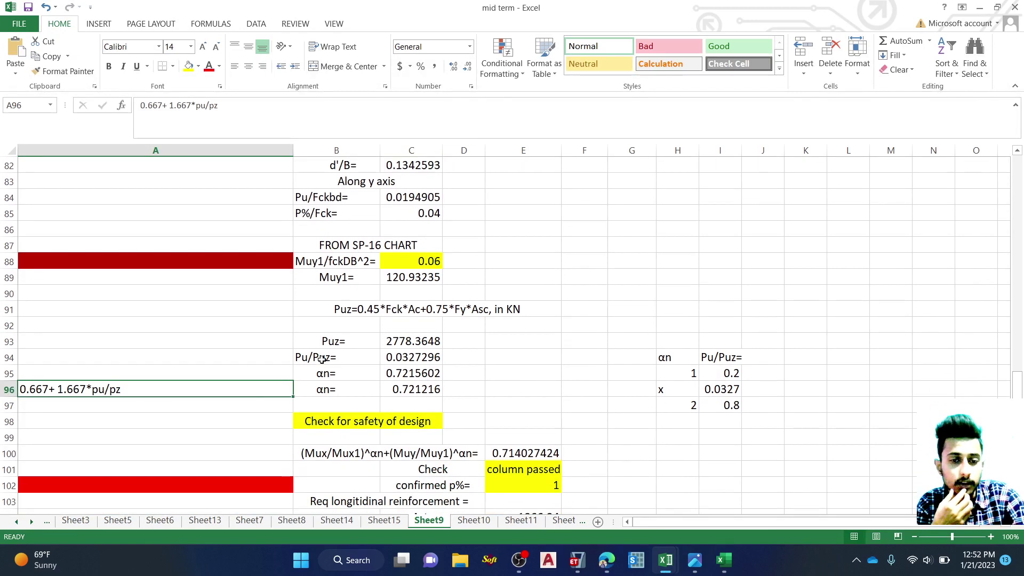
scroll(401, 370, down, 2)
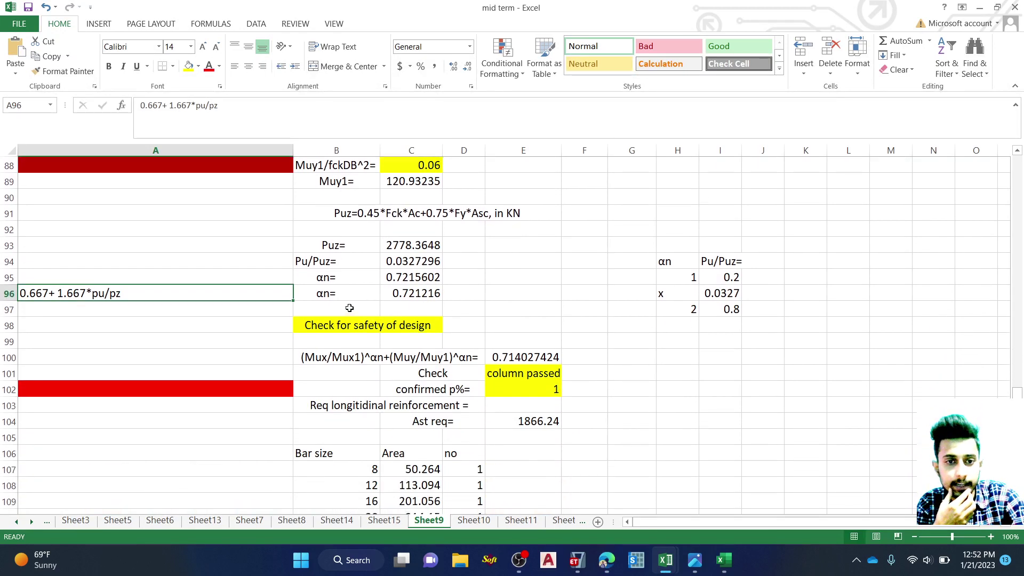
scroll(323, 320, down, 1)
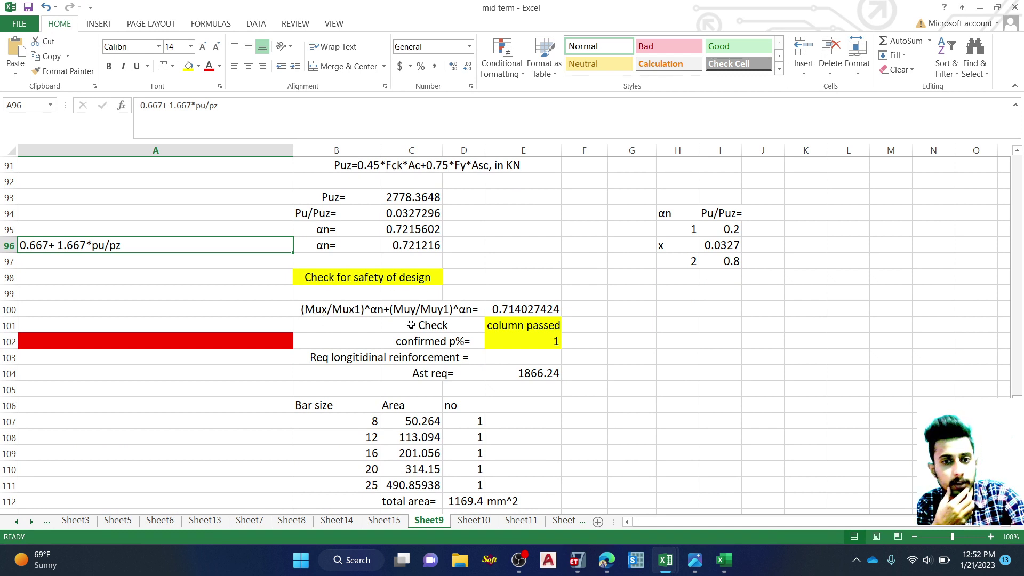
click(510, 313)
double_click(511, 313)
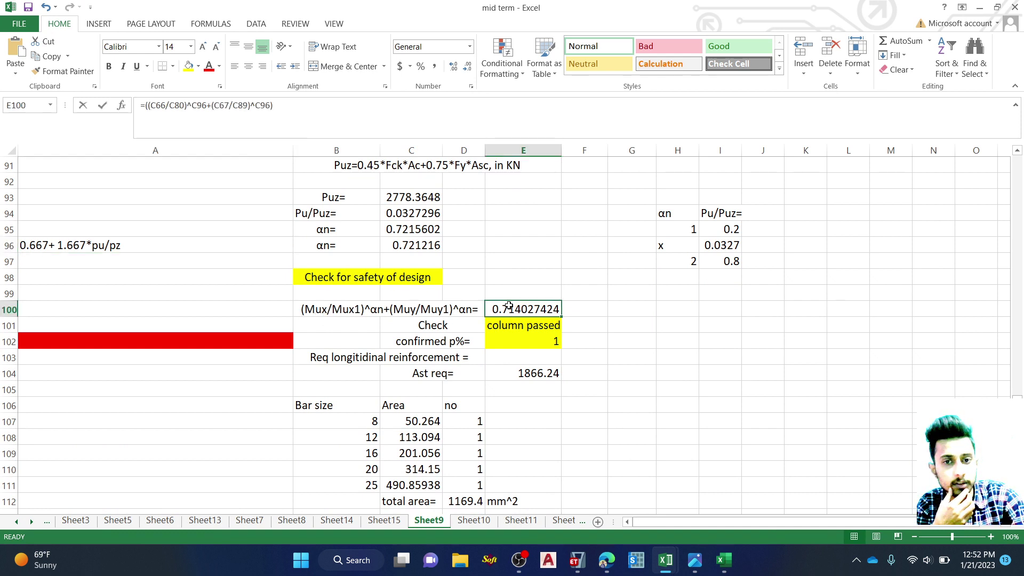
scroll(426, 294, up, 2)
scroll(426, 294, up, 3)
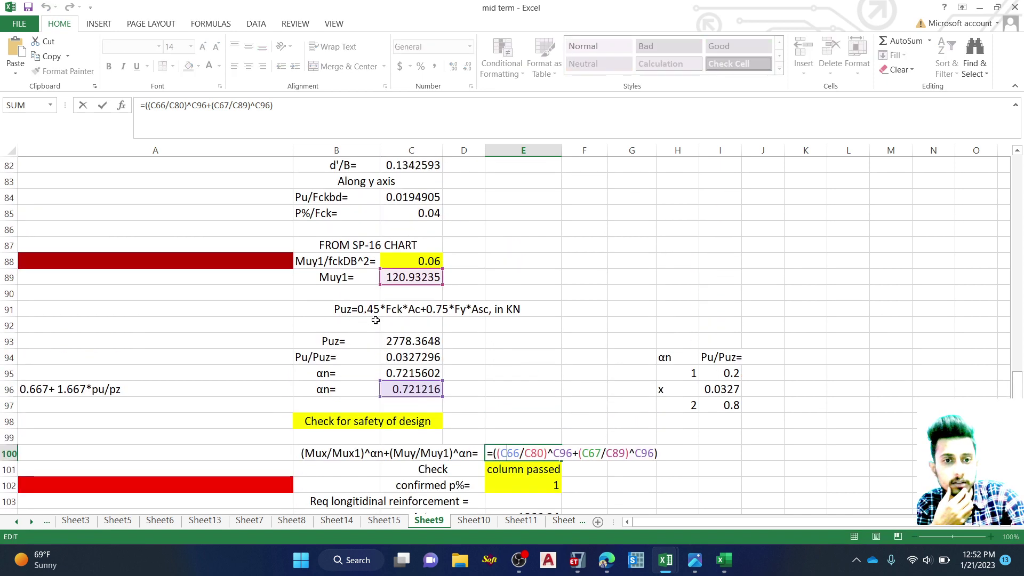
scroll(333, 239, up, 5)
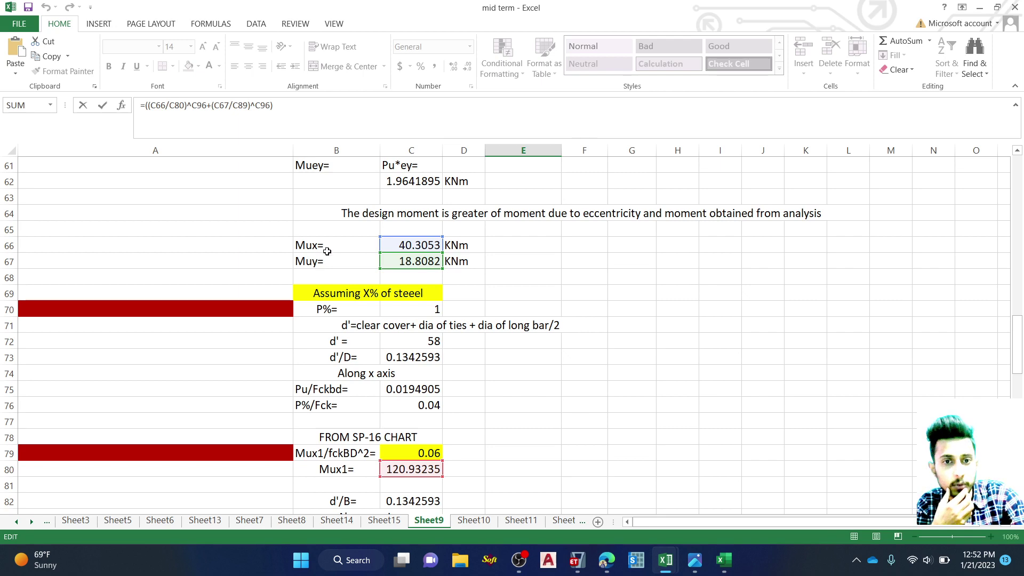
scroll(323, 251, down, 3)
scroll(341, 373, down, 1)
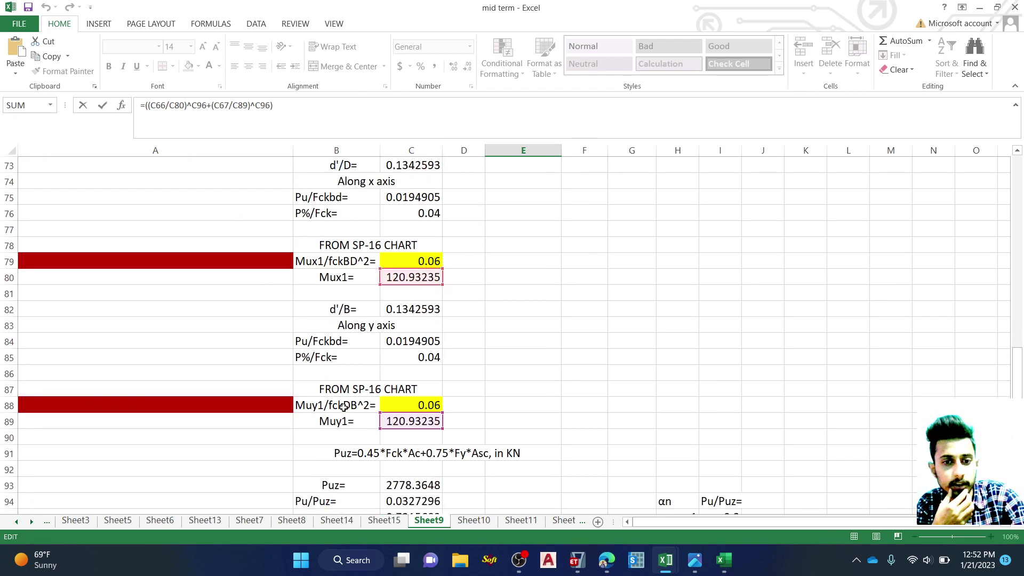
key(Escape)
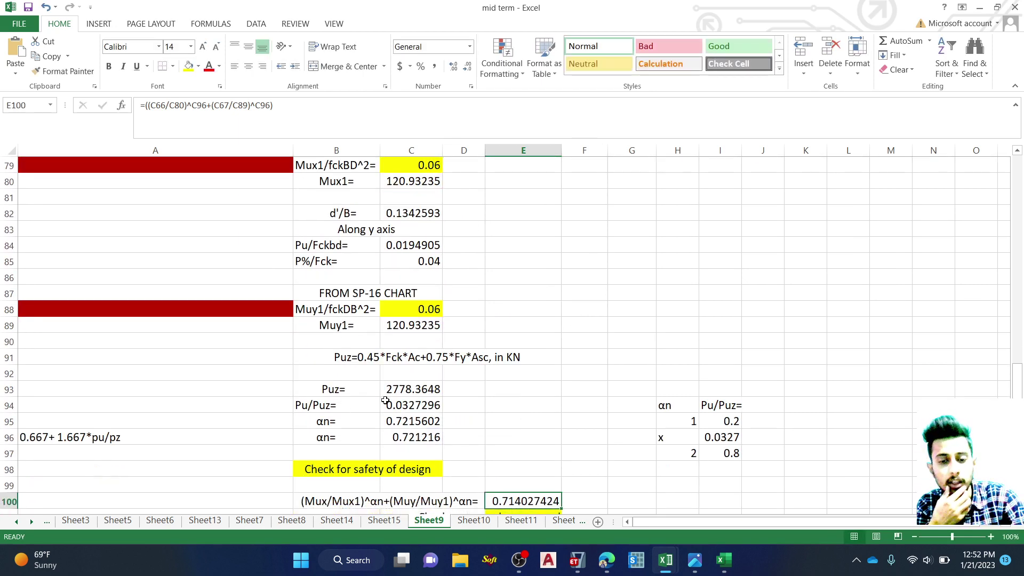
Step: Set the x-axis chart value Mux1/fckBD^2 in C79 to 0.006
scroll(406, 397, down, 3)
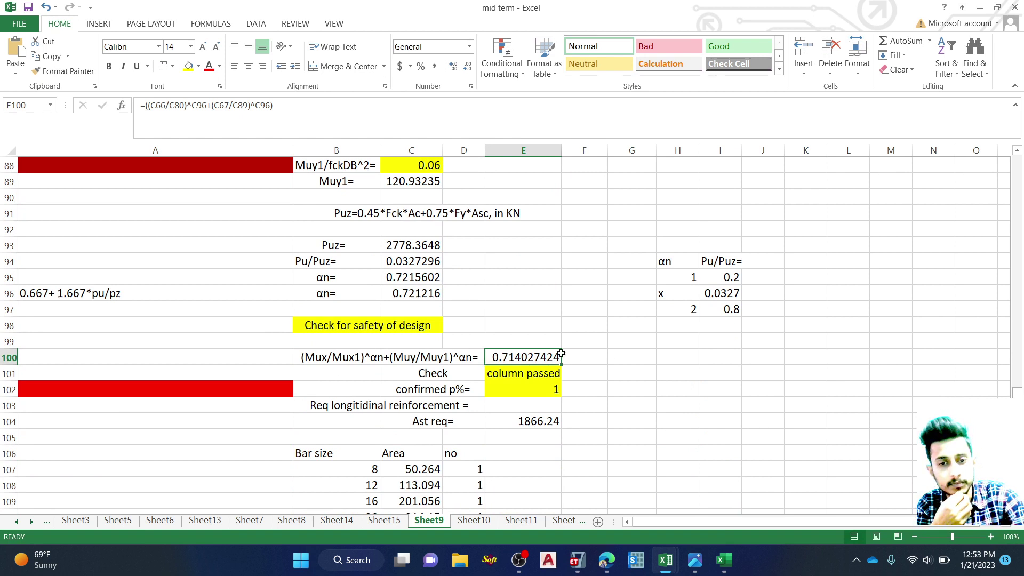
scroll(491, 399, up, 4)
scroll(420, 360, up, 4)
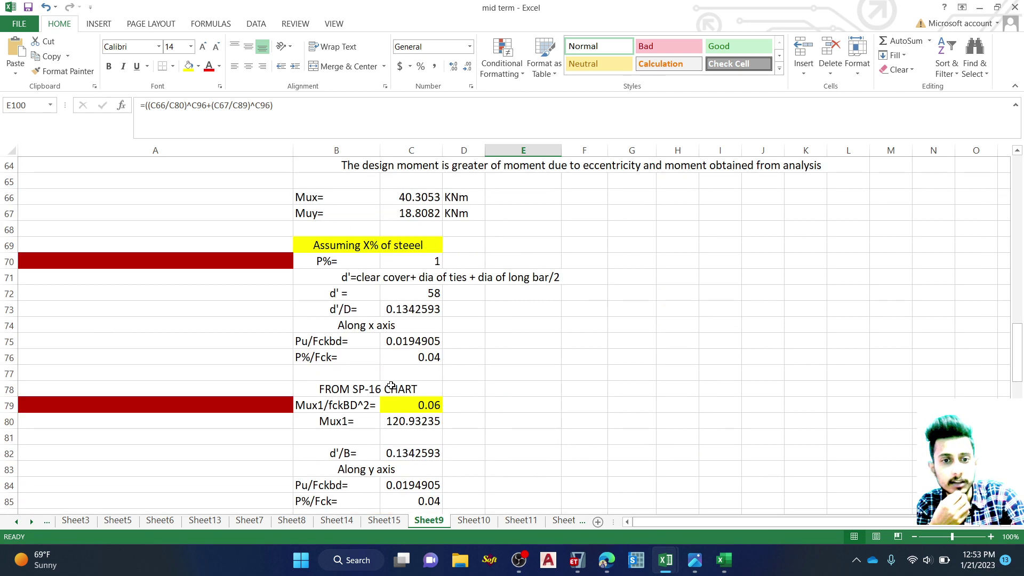
click(429, 404)
double_click(429, 404)
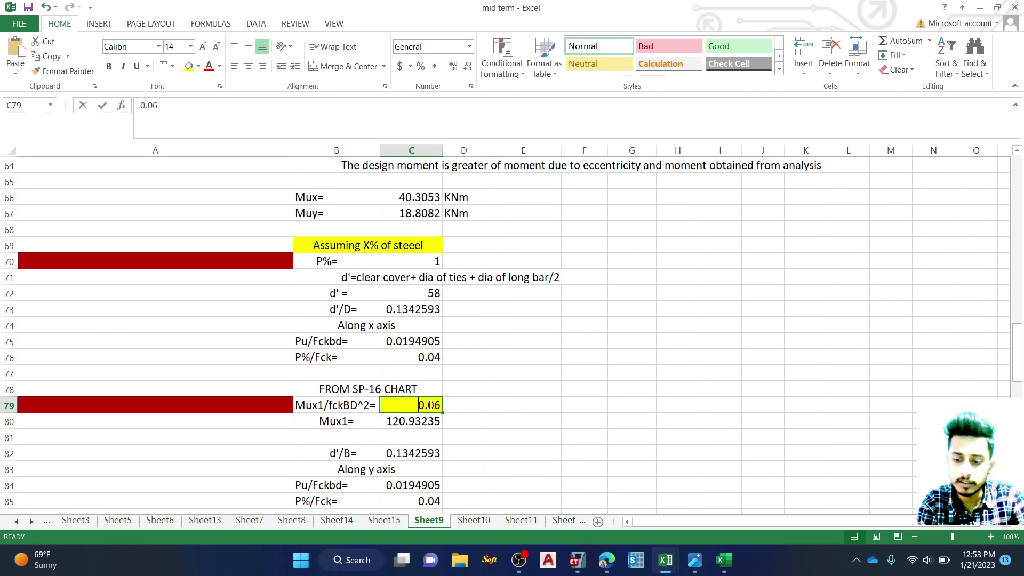
key(BackSpace)
key(BackSpace)
text(.0006)
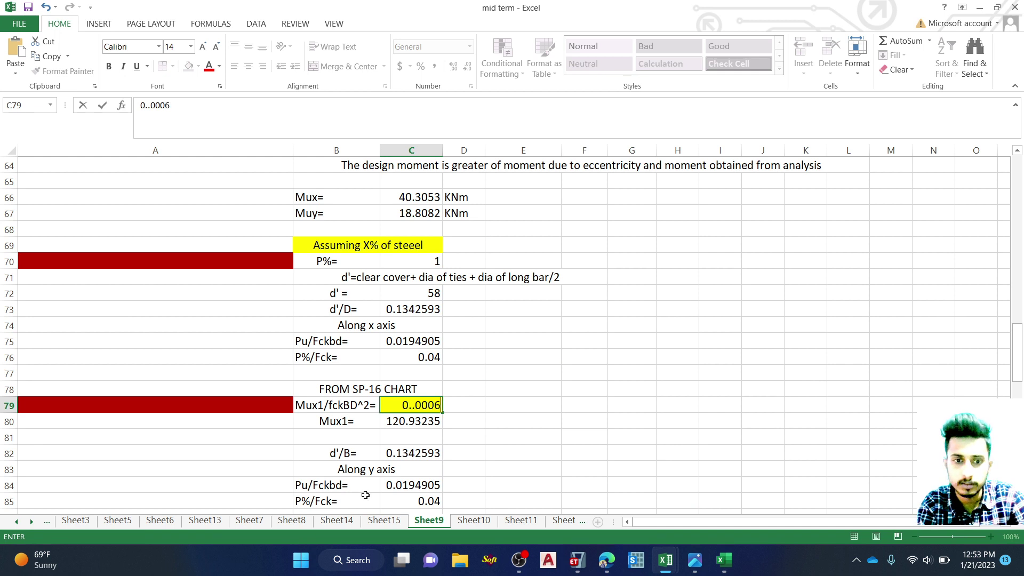
key(BackSpace)
key(BackSpace)
key(BackSpace)
key(BackSpace)
key(BackSpace)
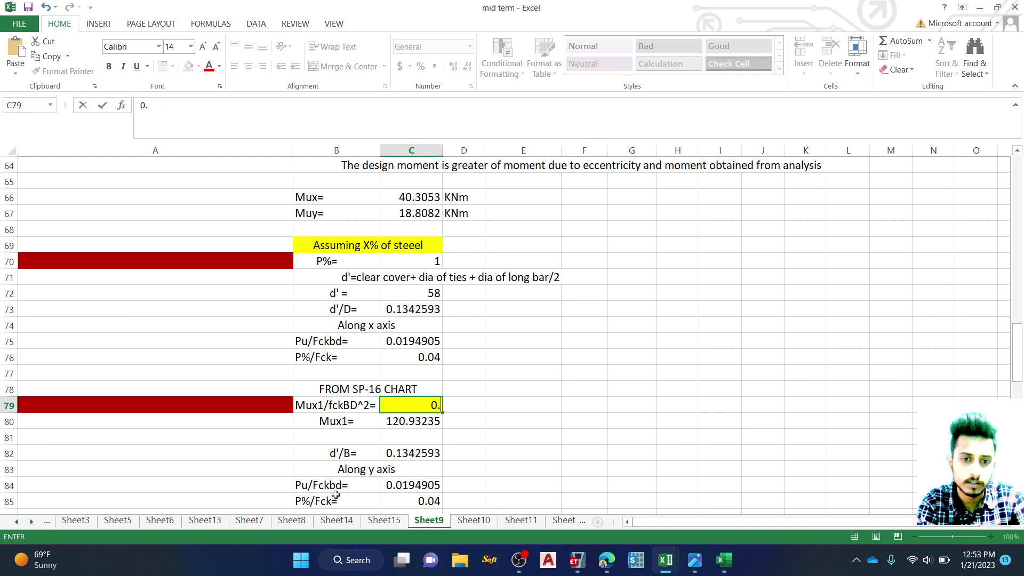
text(006)
key(Return)
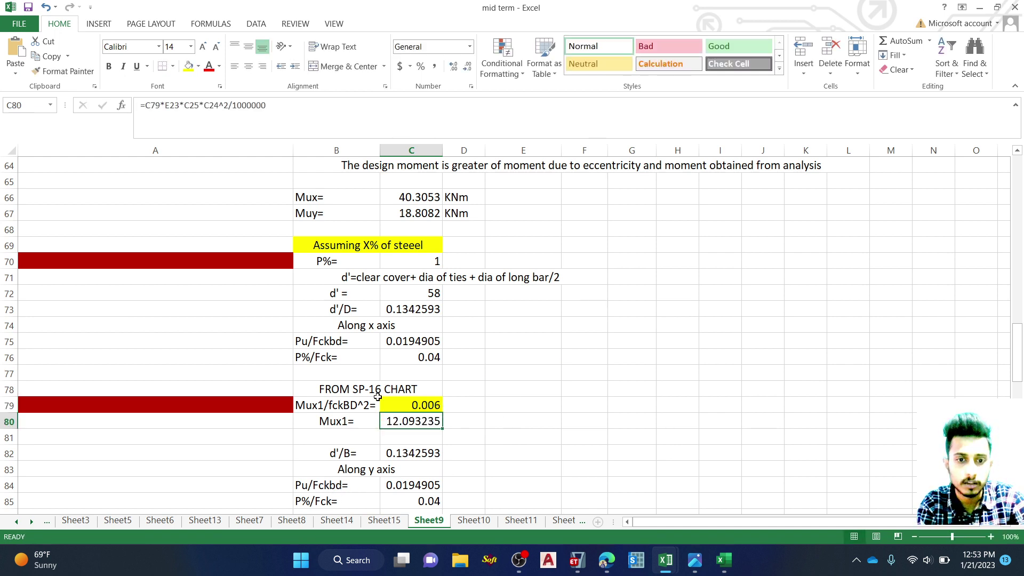
Step: Set the y-axis chart value Muy1/fckDB^2 in C88 to 0.006 and review the safety check in rows 100 and 101
scroll(362, 447, down, 2)
click(397, 455)
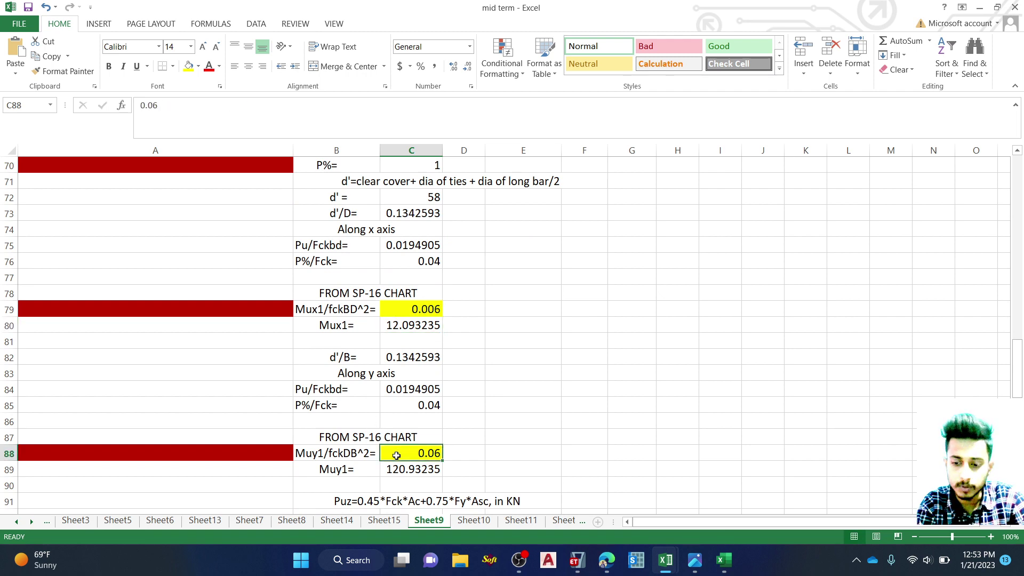
double_click(396, 455)
key(BackSpace)
text(06)
key(Return)
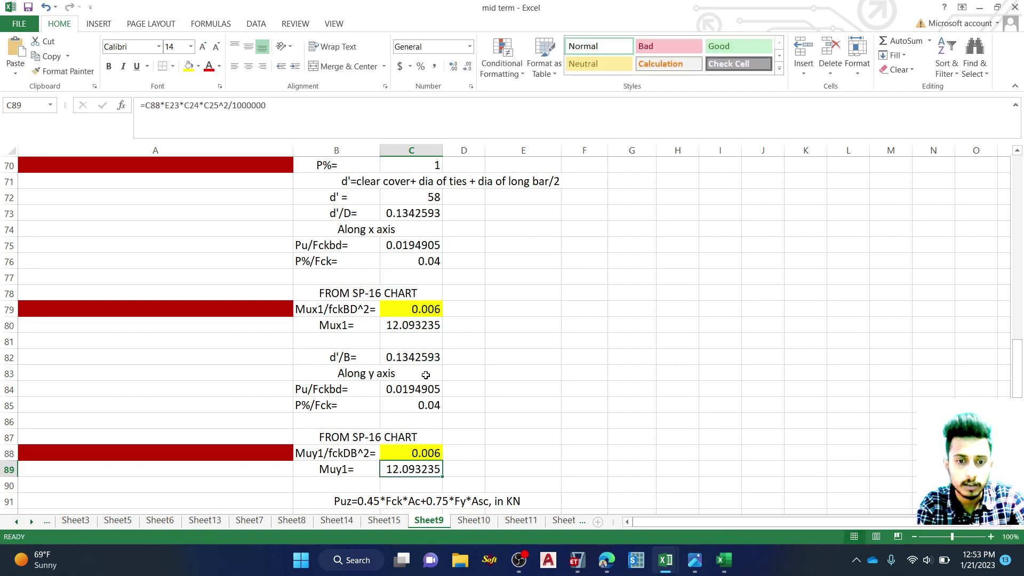
scroll(393, 388, down, 5)
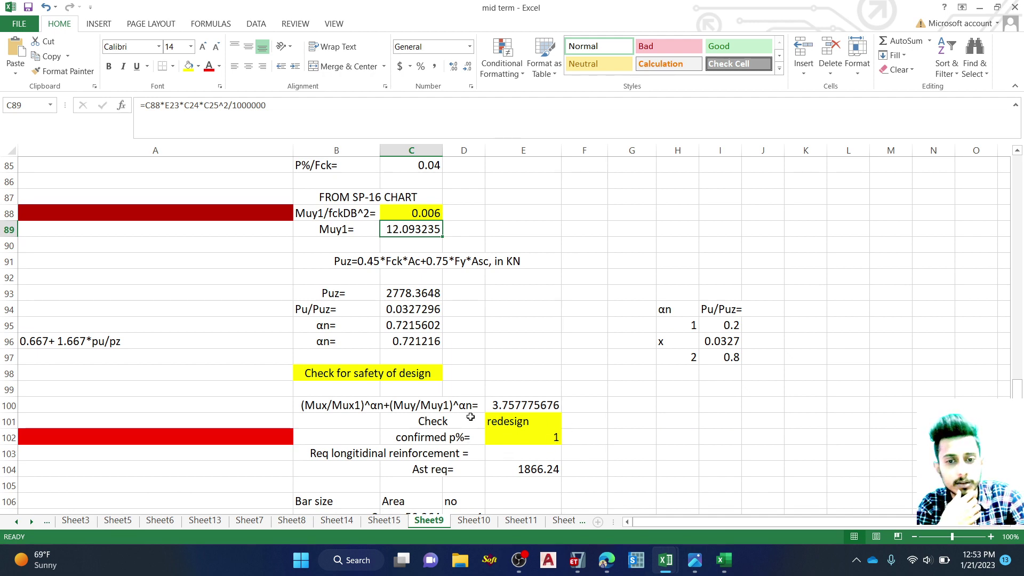
Step: Restore the x-axis chart value Mux1/fckBD^2 in C79 to 0.06
scroll(422, 384, up, 3)
scroll(422, 384, up, 2)
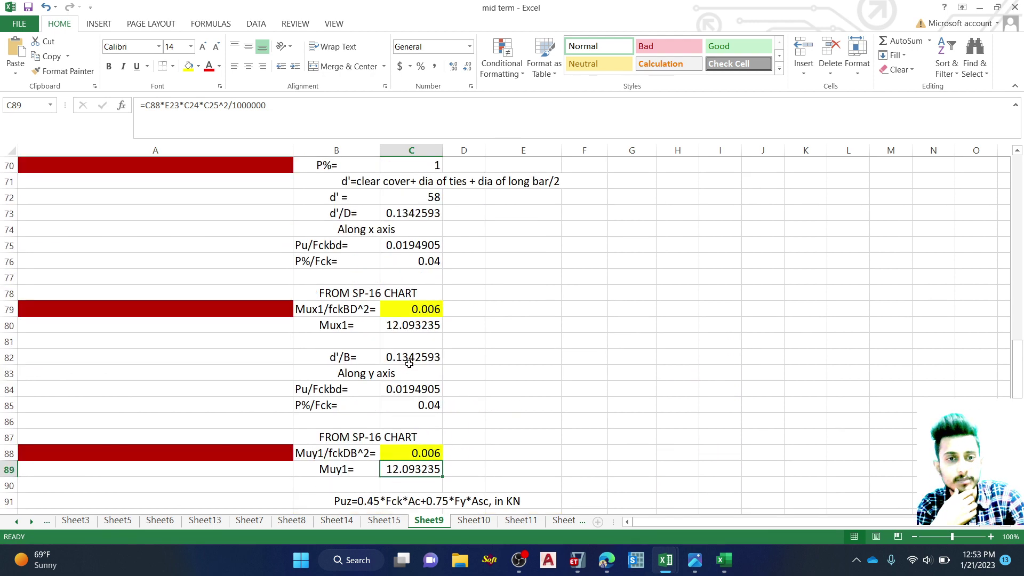
click(415, 312)
text(006)
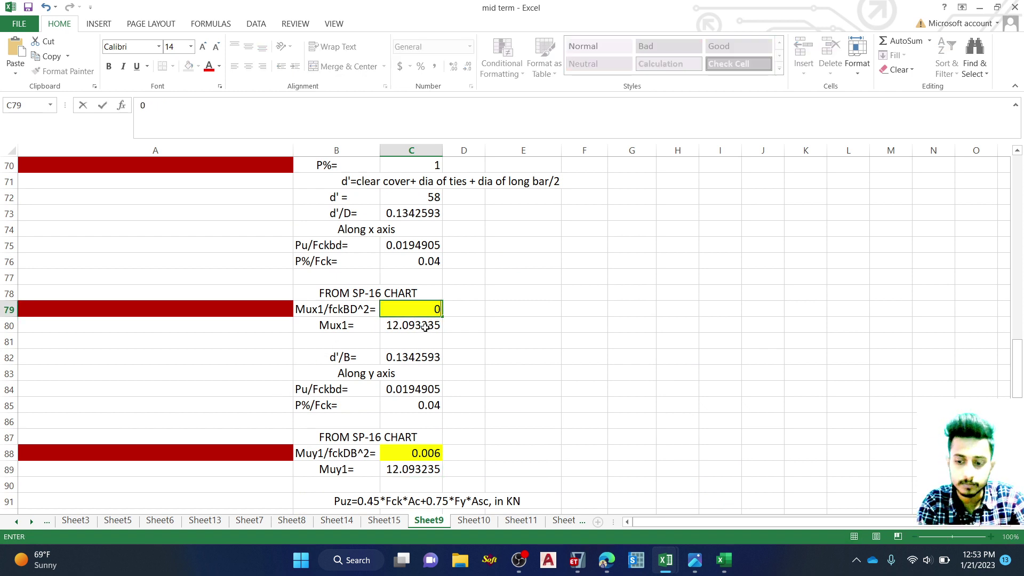
text(.06)
key(Return)
Step: Restore the y-axis chart value Muy1/fckDB^2 in C88 to 0.06 and review the safety check and required reinforcement rows
scroll(413, 368, down, 1)
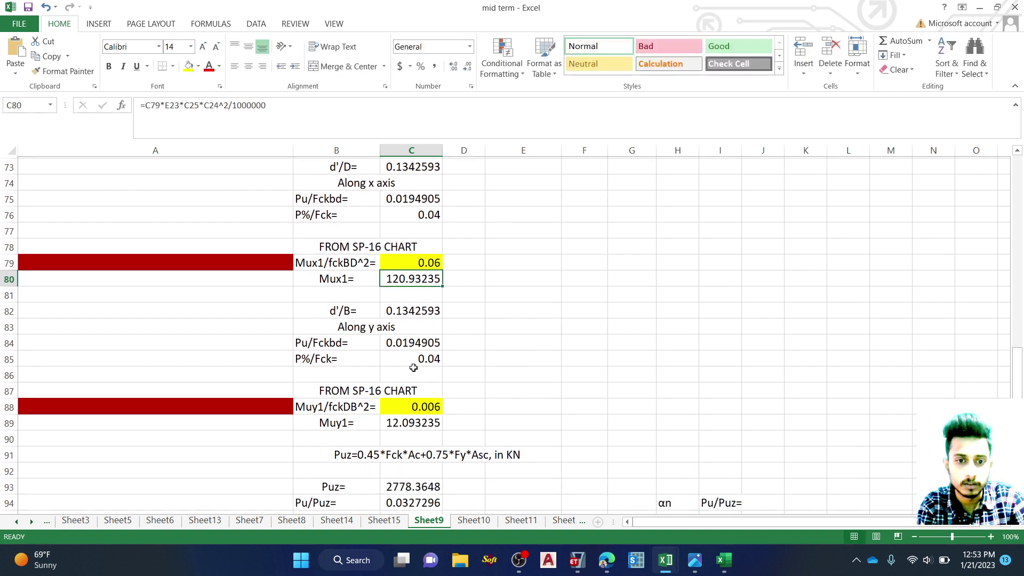
click(401, 406)
text(0.0)
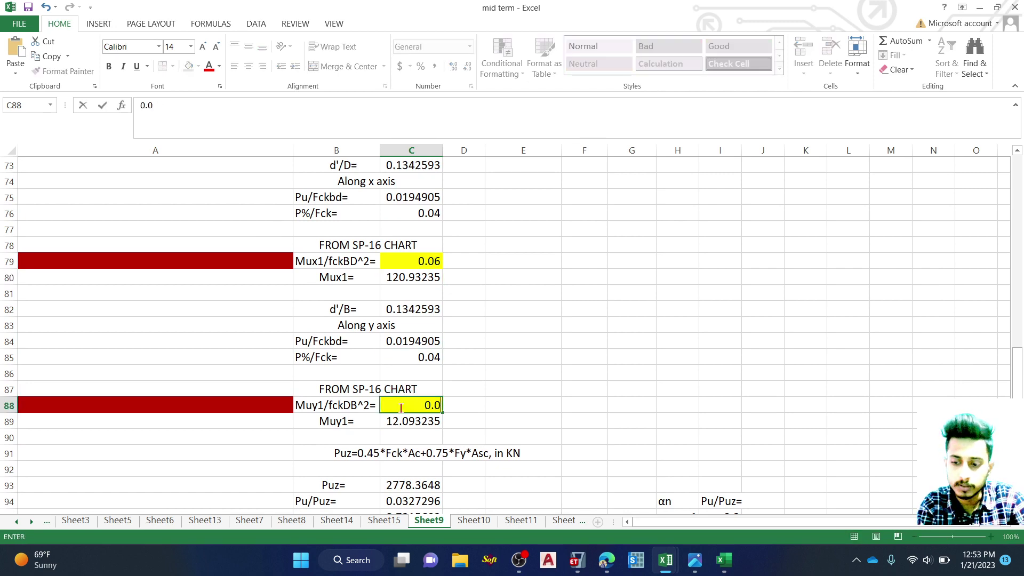
text(6)
key(Return)
scroll(423, 353, down, 4)
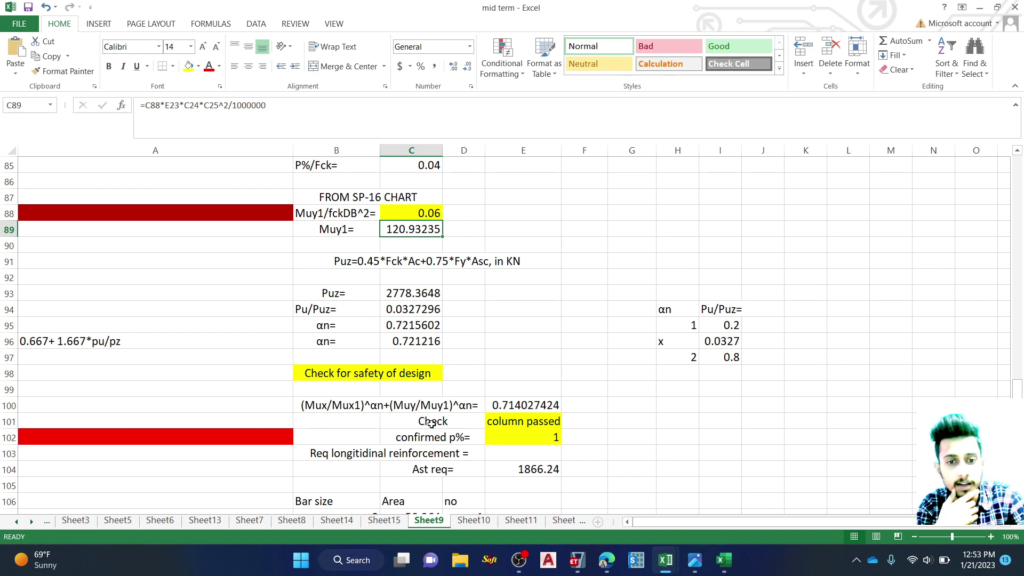
scroll(474, 420, down, 2)
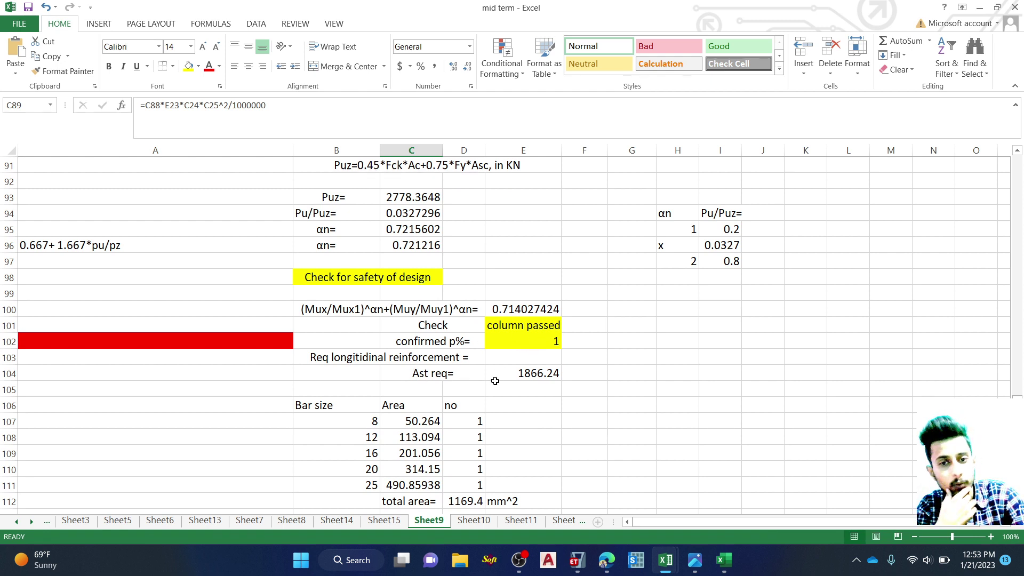
Step: Inspect the formula behind the required steel area, Ast req, in E104 and leave it unedited
click(536, 375)
double_click(536, 373)
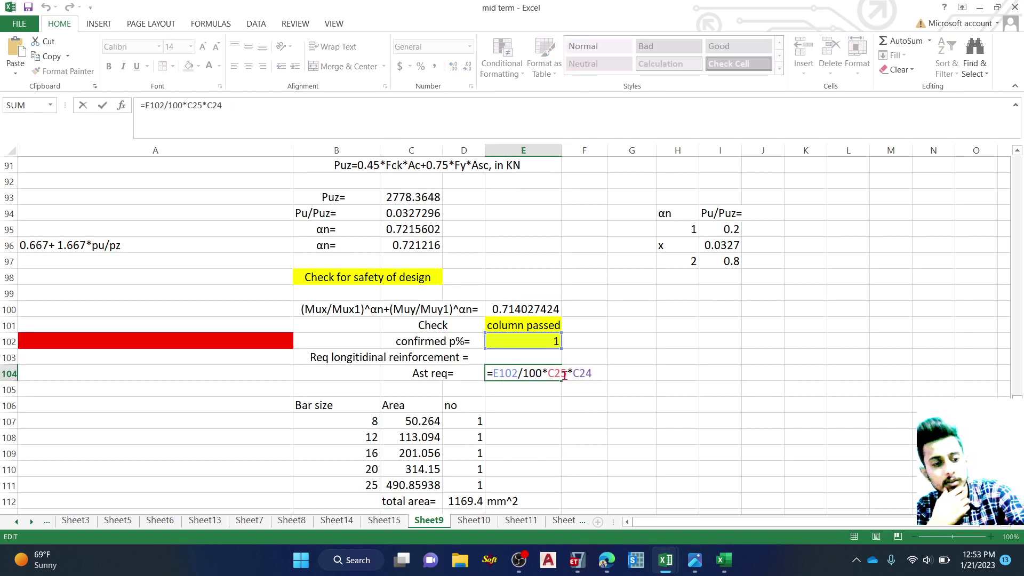
key(Escape)
Step: Set the number of 16 mm bars in D109 to 2
scroll(537, 368, down, 1)
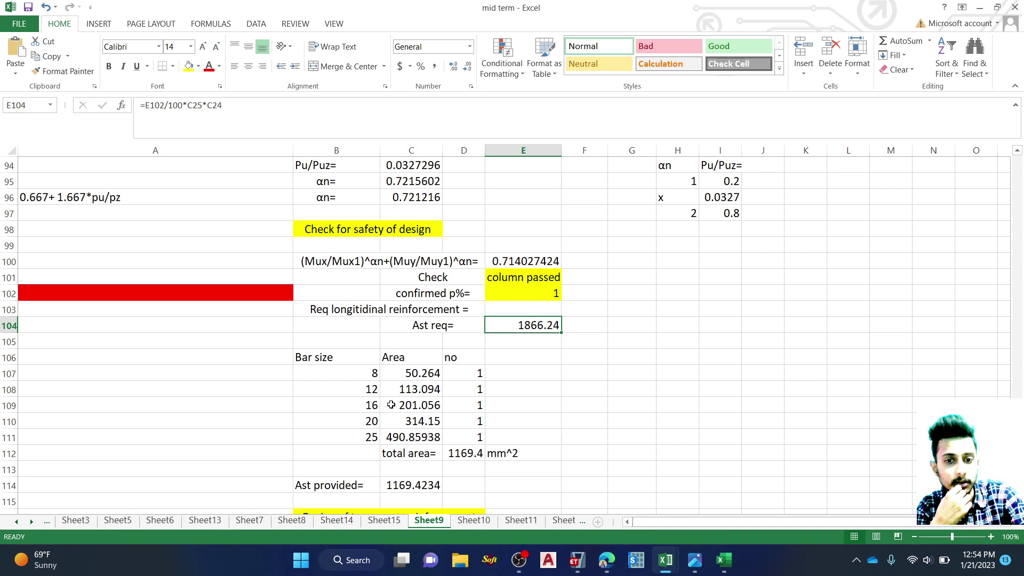
click(461, 410)
text(2)
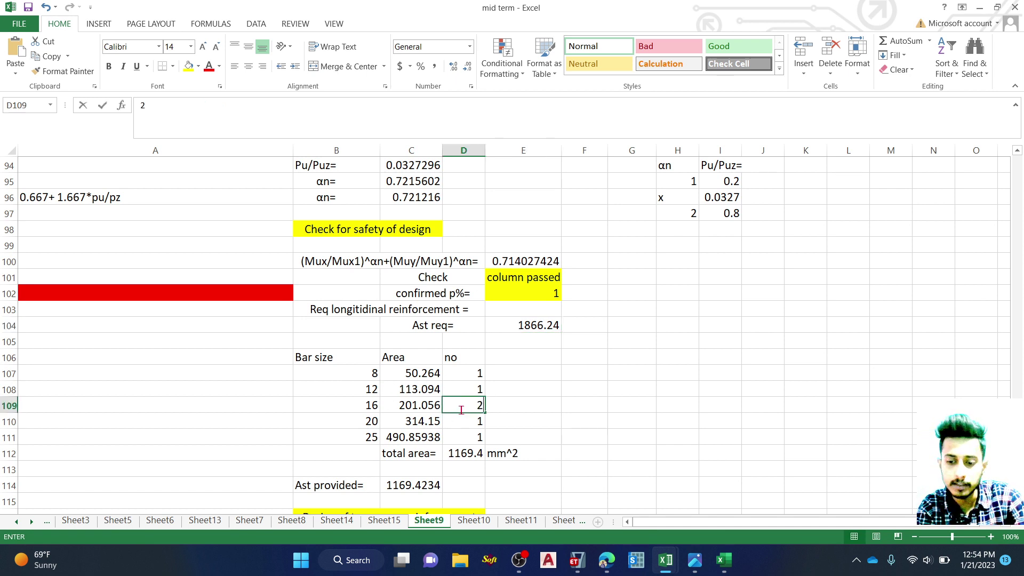
key(Return)
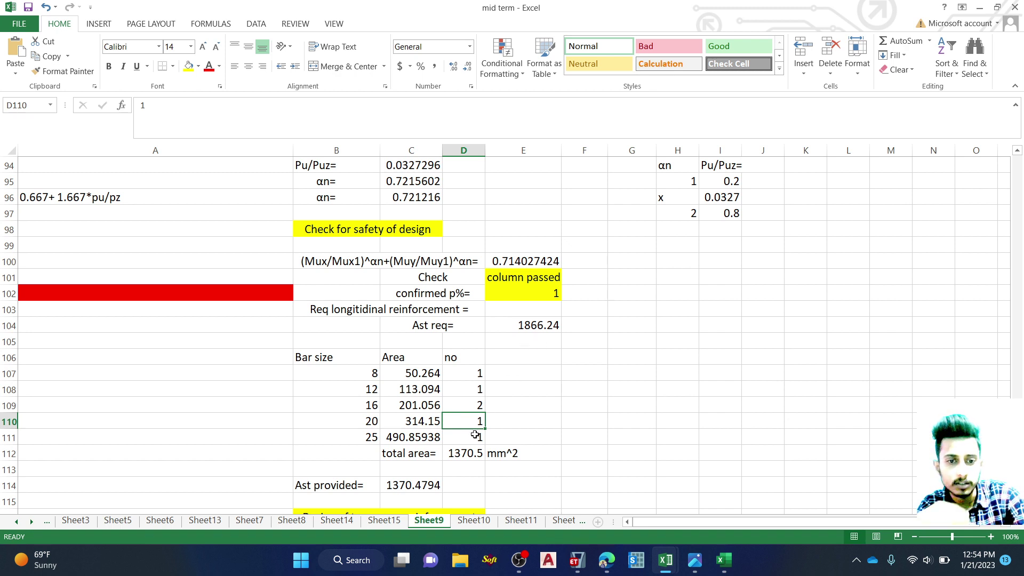
Step: Set the number of 8 mm and 12 mm bars in D107 and D108 to 0
click(457, 374)
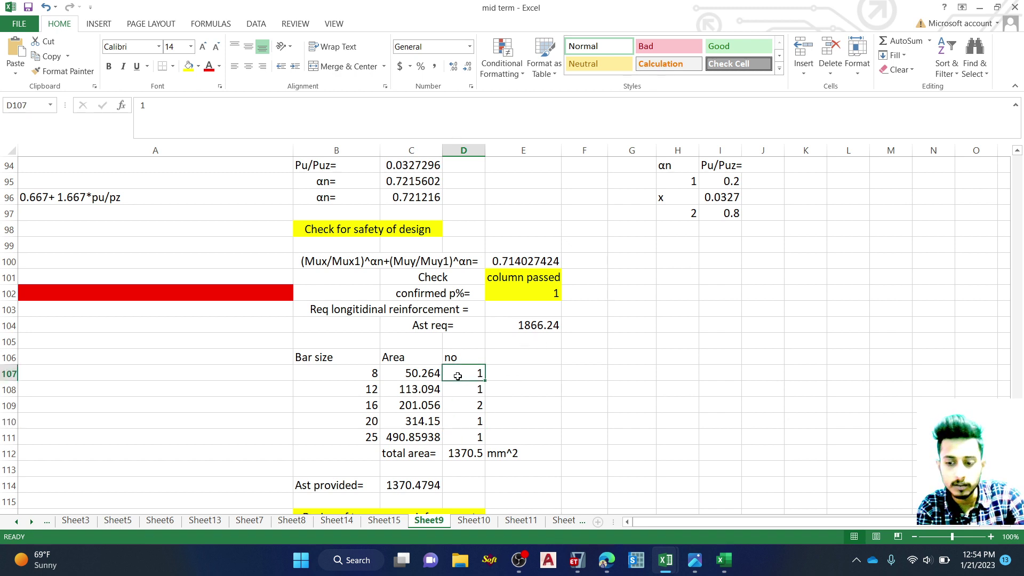
text(0)
key(Return)
text(0)
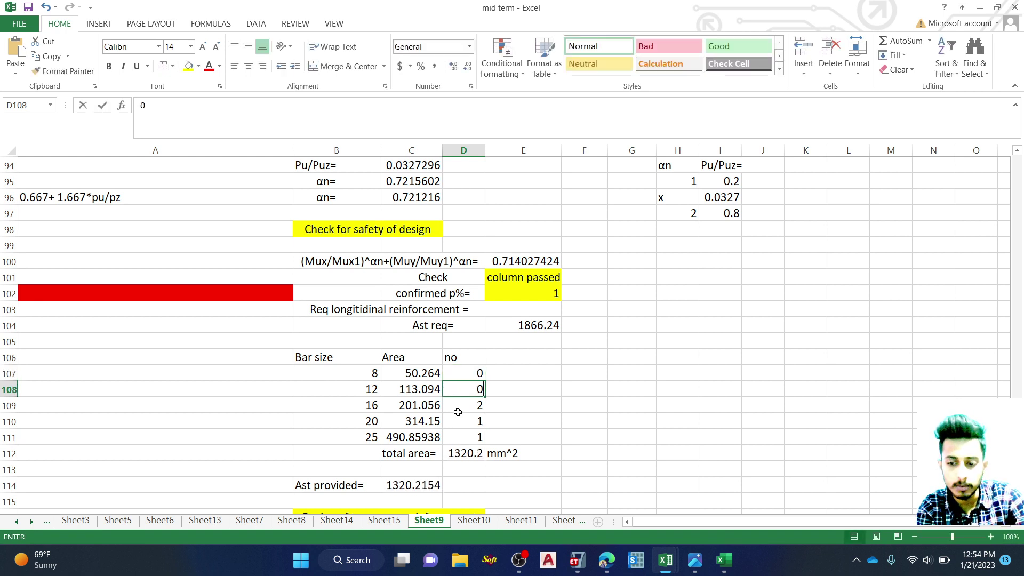
key(Return)
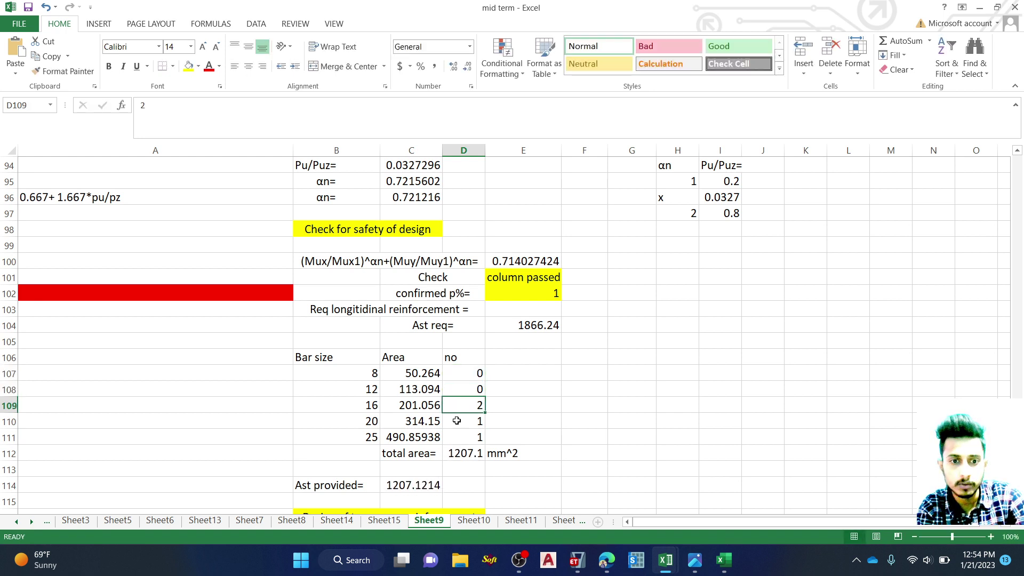
Step: Set the number of 25 mm bars in D111 and 20 mm bars in D110 to 0
click(480, 438)
text(0)
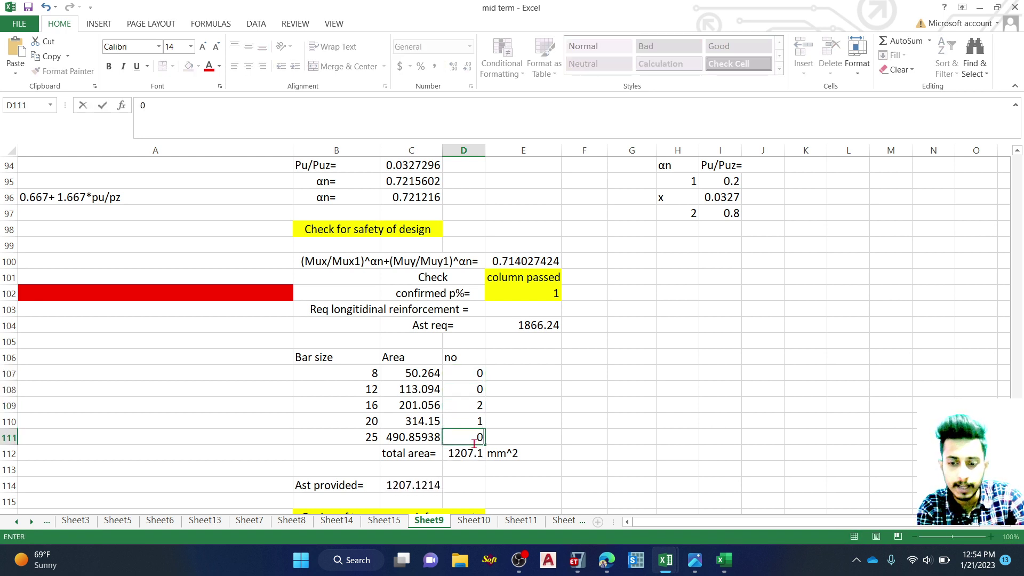
key(Return)
click(466, 404)
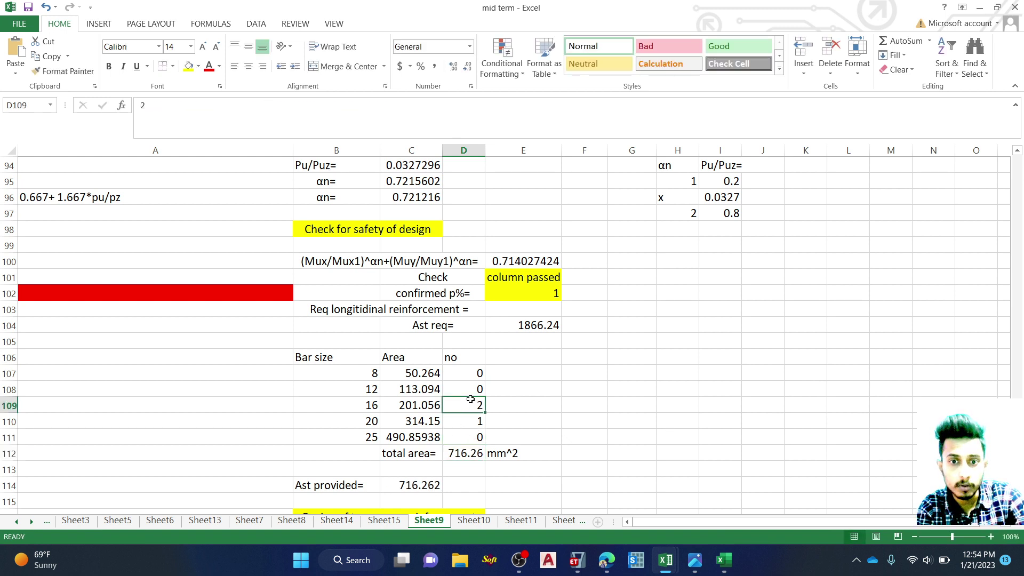
click(457, 424)
text(0)
Step: Try 8 bars of 16 mm in D109 for the longitudinal reinforcement
click(464, 404)
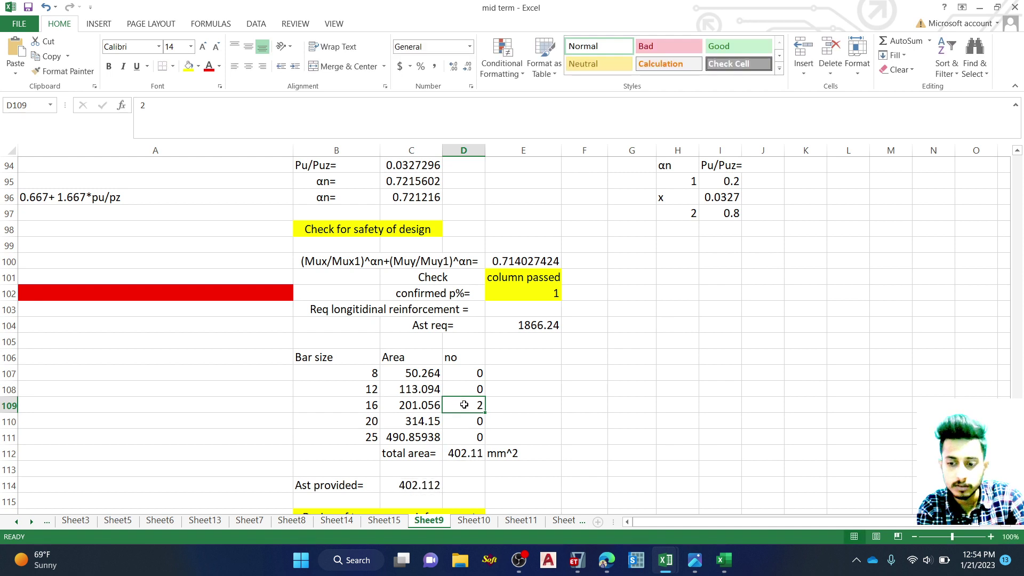
text(8)
key(Return)
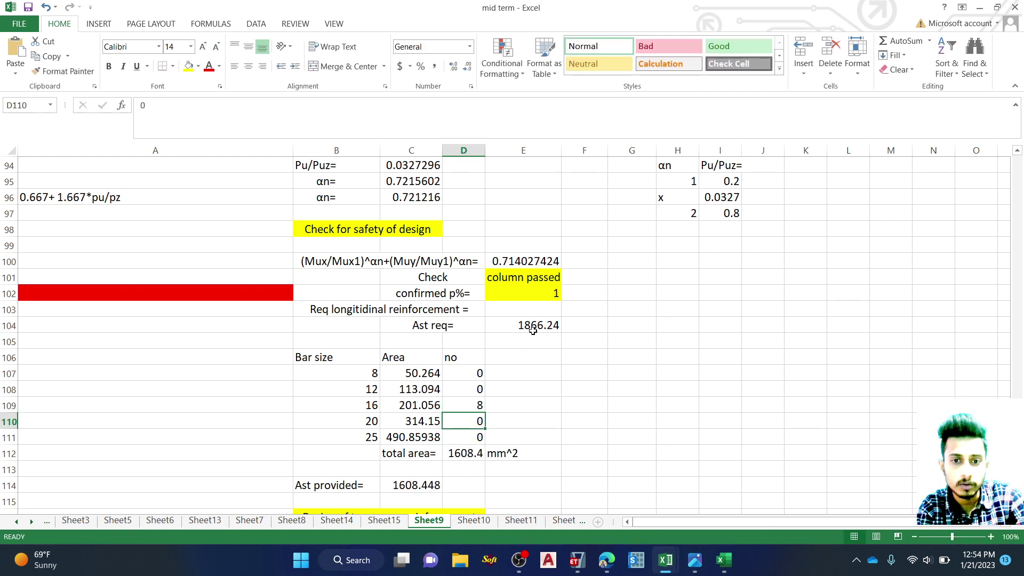
Step: Try a combination of 6 bars of 16 mm in D109 and 2 bars of 20 mm in D110
click(463, 404)
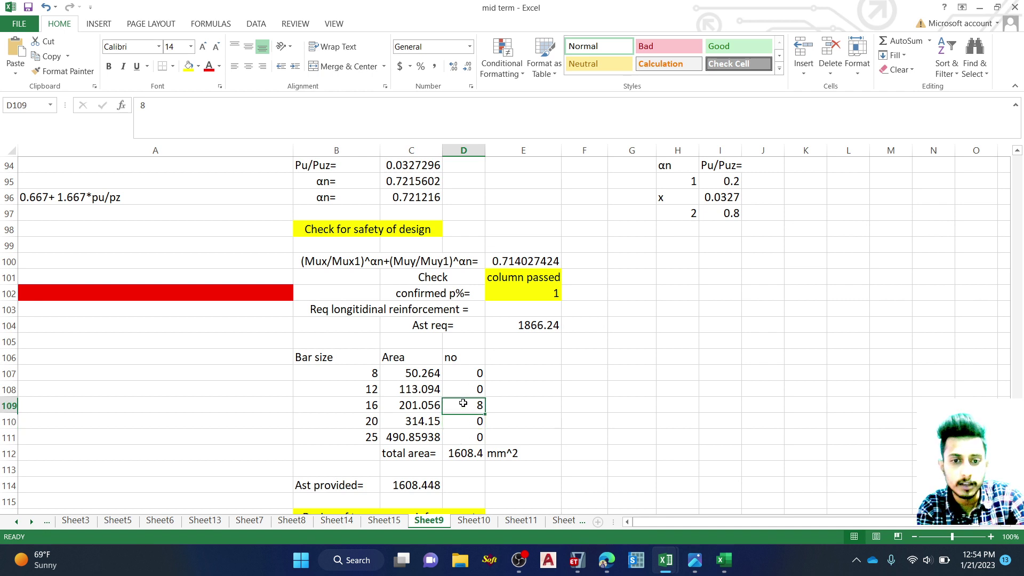
double_click(463, 403)
text(6)
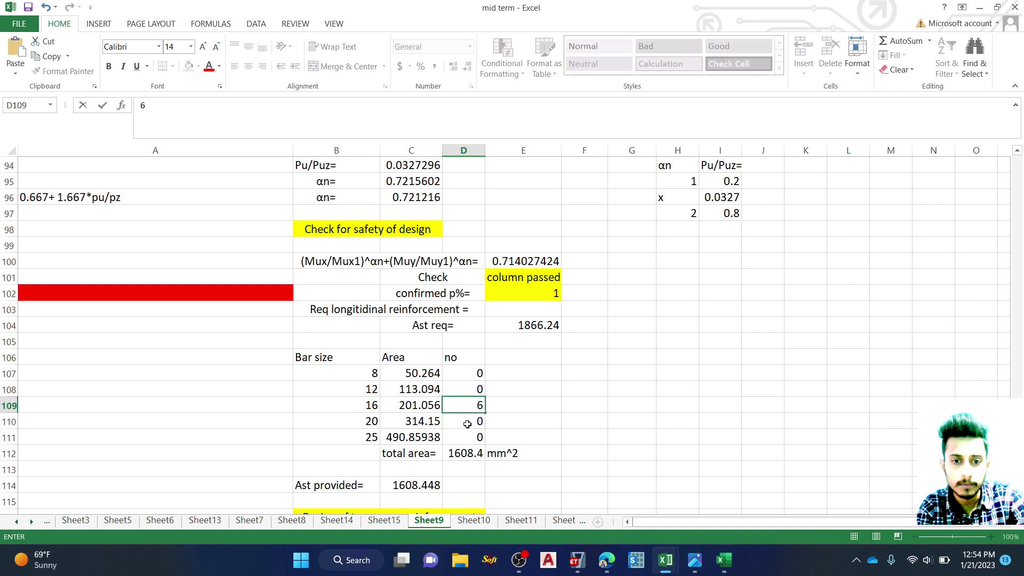
key(Return)
text(2)
key(Return)
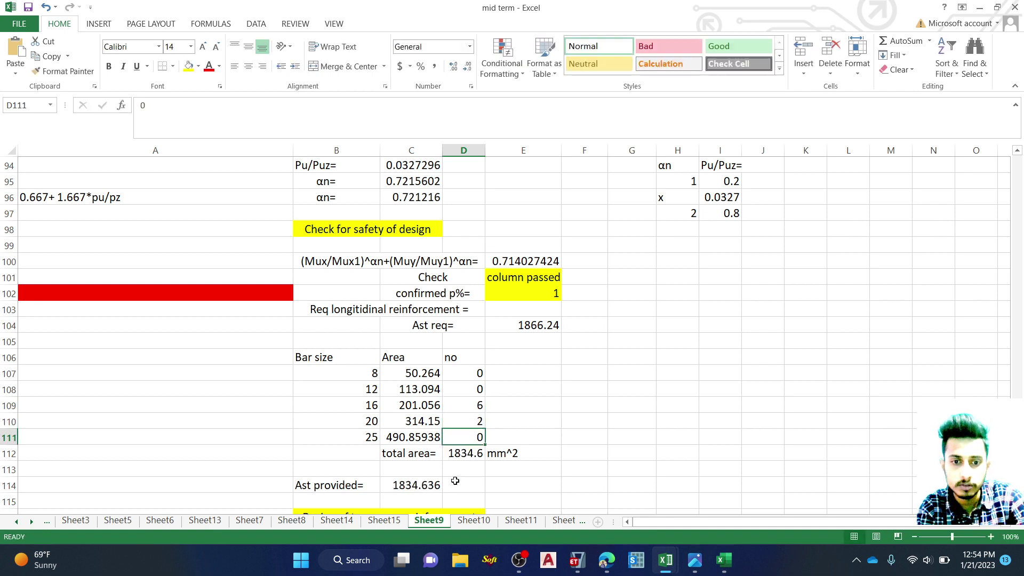
Step: Set the longitudinal reinforcement to 3 bars of 20 mm in D110 and 5 bars of 16 mm in D109
click(458, 422)
text(3)
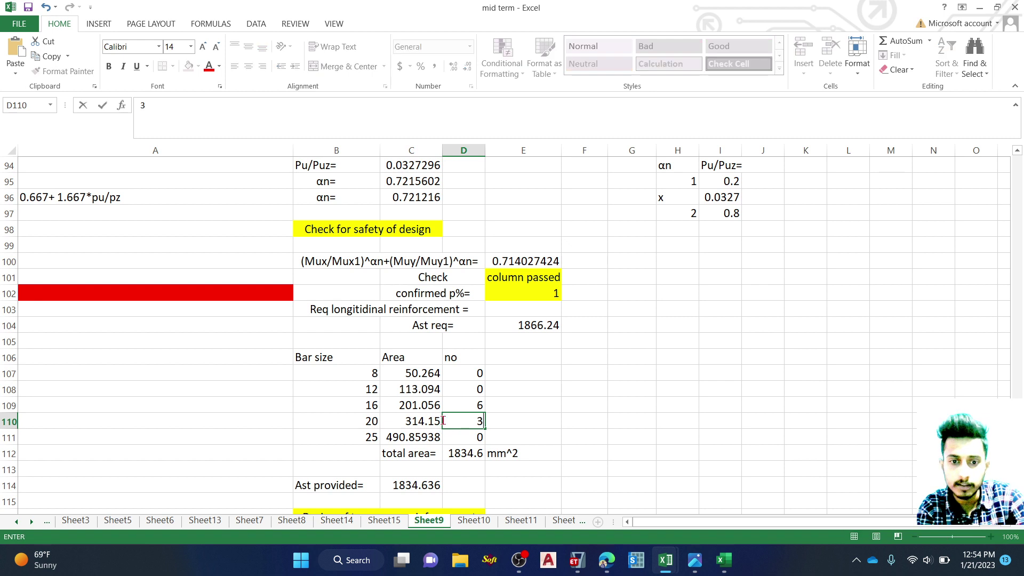
click(456, 409)
text(5)
key(Return)
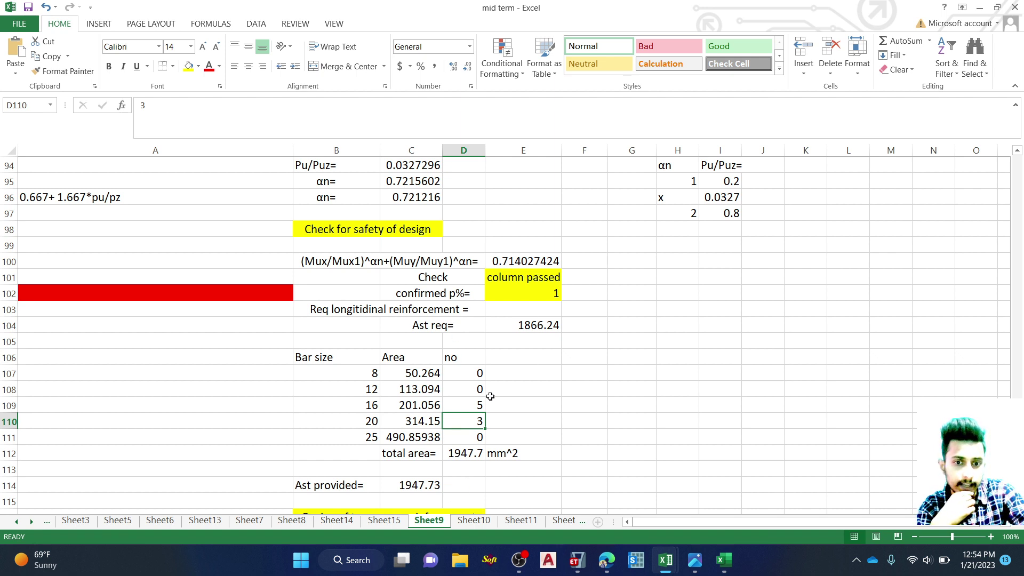
Step: Review the transverse reinforcement design from row 116 down, including the minimum tie diameter and the pitch of lateral ties
scroll(444, 417, down, 2)
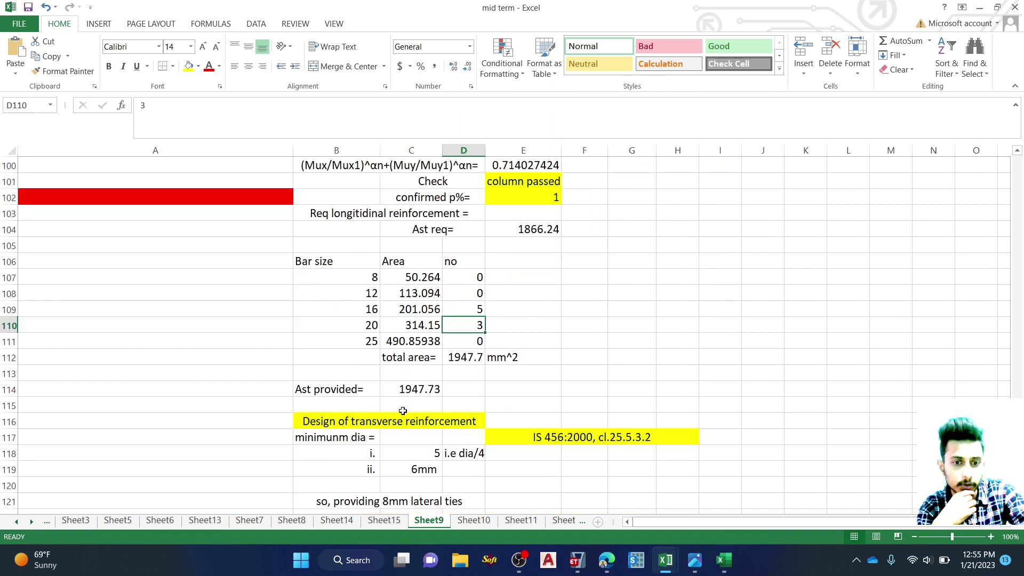
scroll(501, 362, down, 1)
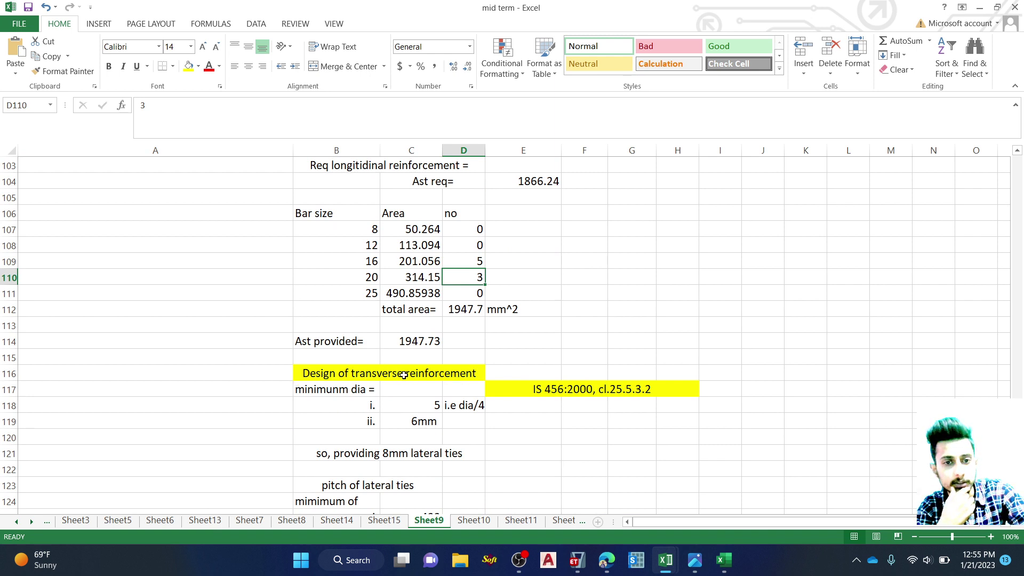
scroll(411, 354, down, 1)
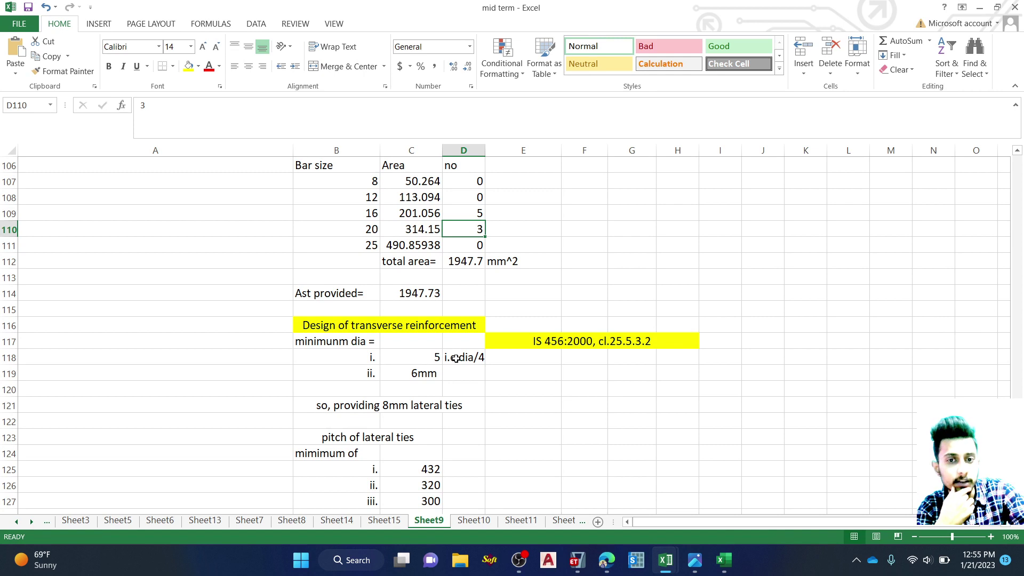
click(459, 357)
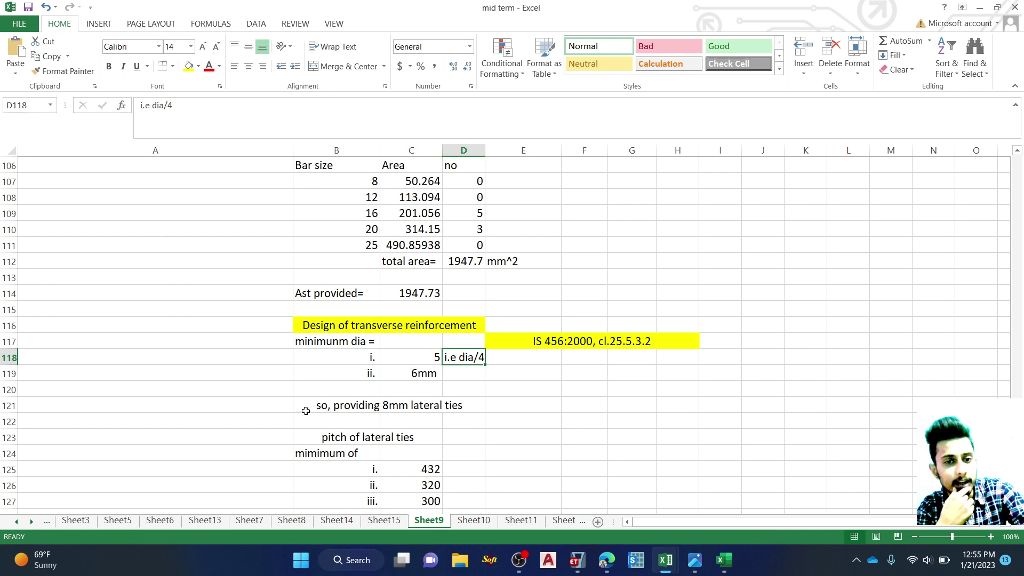
scroll(376, 395, down, 1)
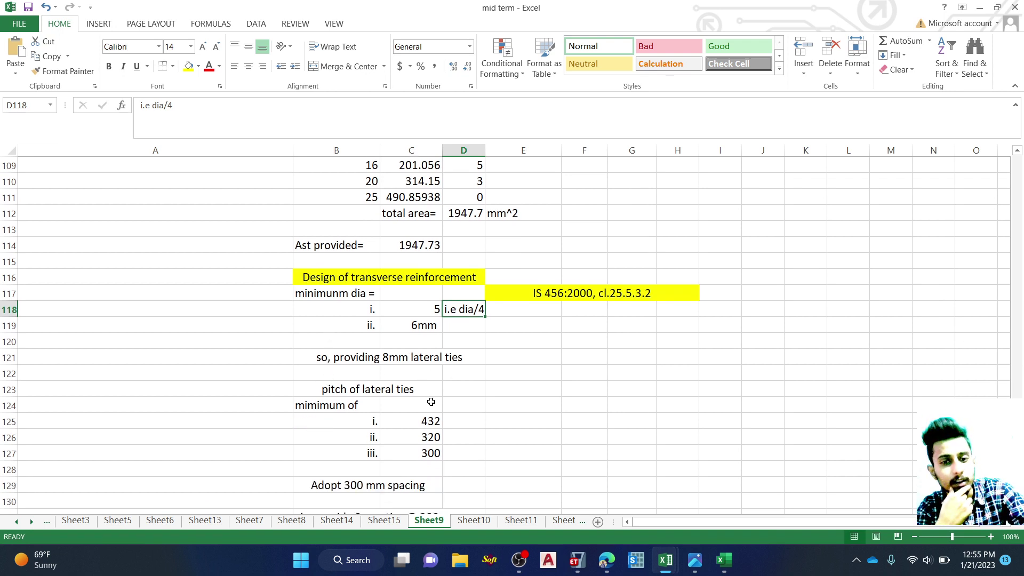
scroll(345, 409, down, 1)
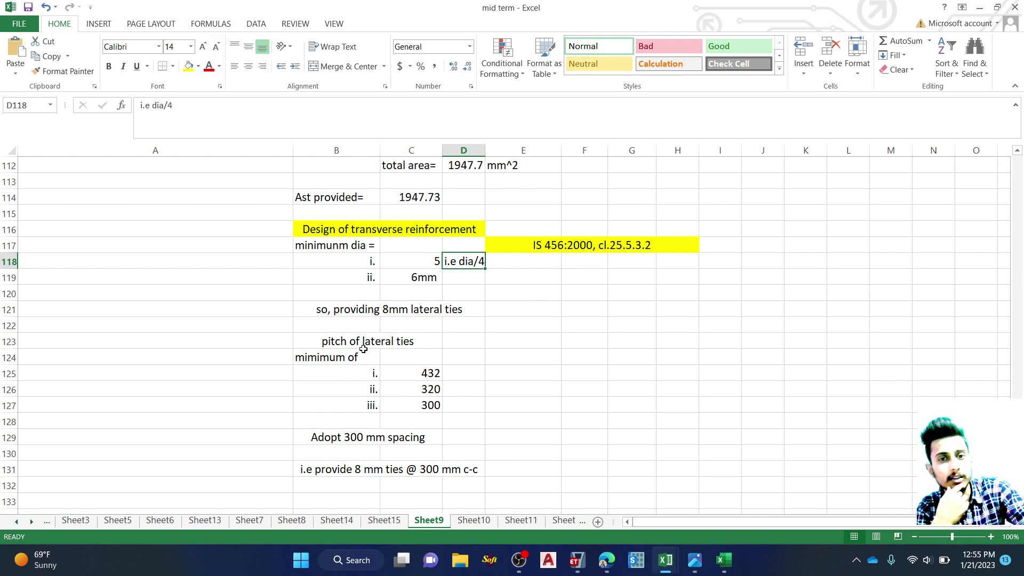
scroll(393, 353, up, 6)
scroll(560, 366, up, 1)
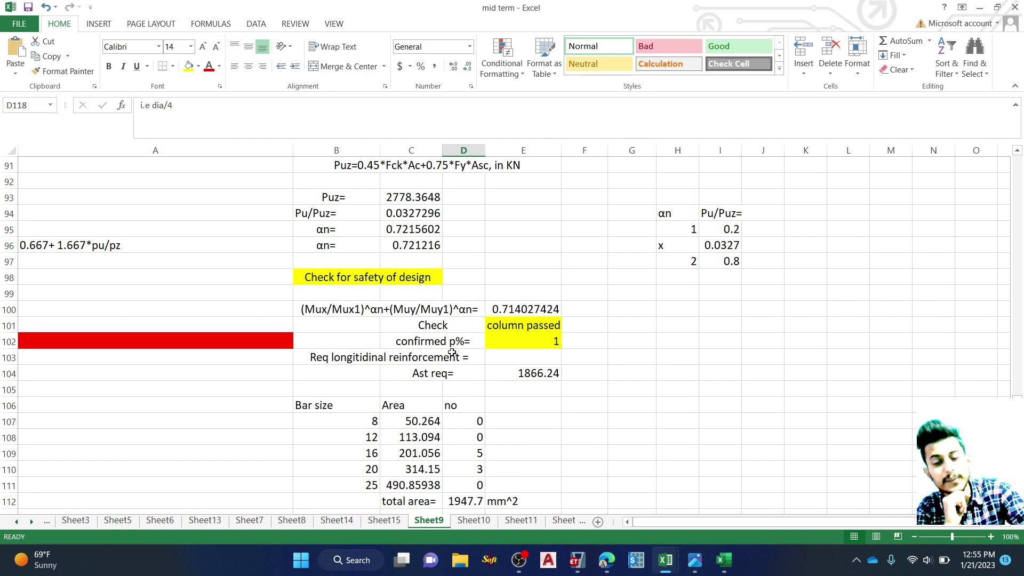
Step: In the detail column design sheet on Sheet10, clear the roof data of columns C2 to C18 in C9:L25, keeping the C1 row
click(473, 521)
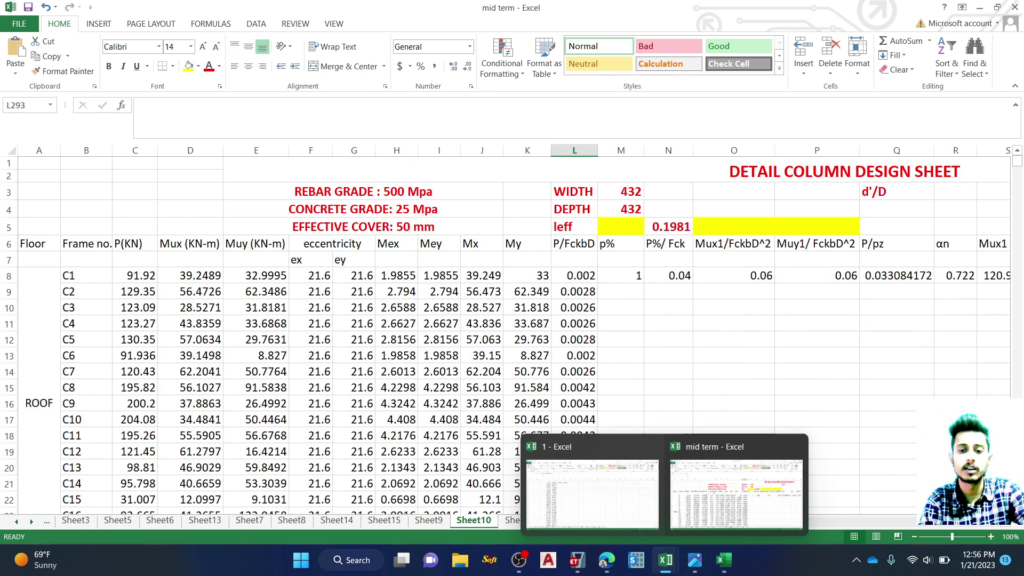
click(914, 536)
click(914, 537)
click(914, 536)
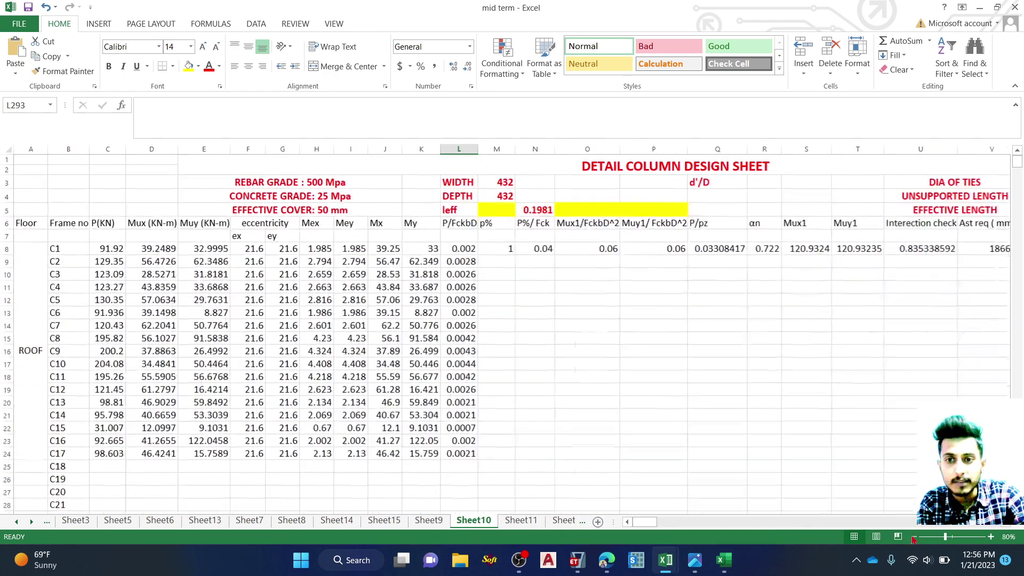
click(914, 537)
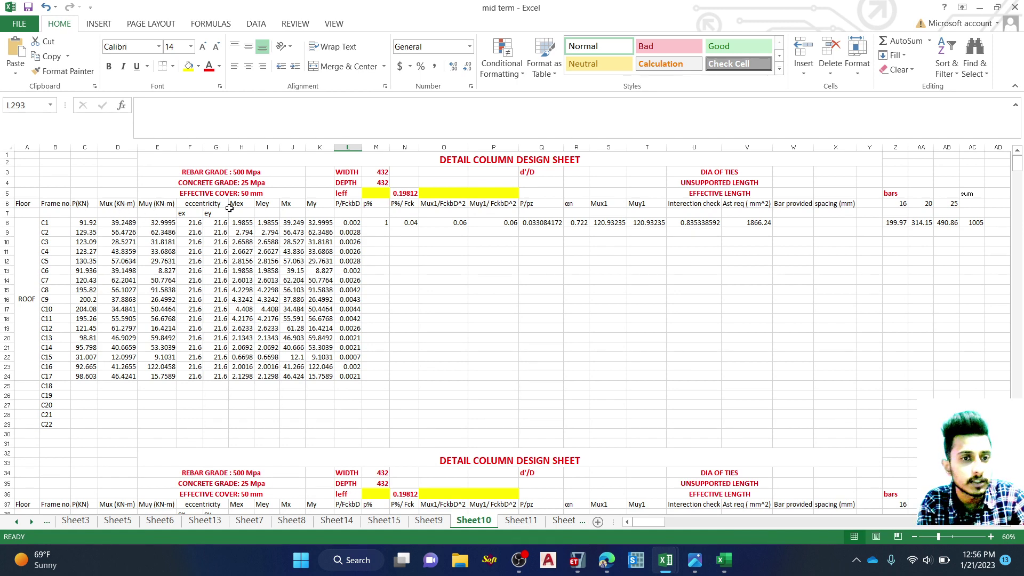
click(195, 225)
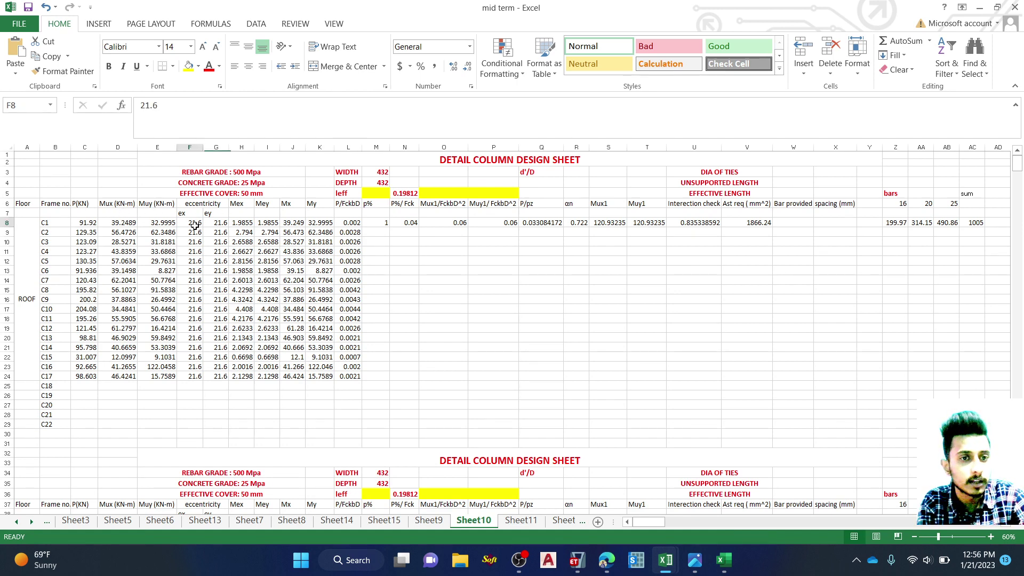
click(83, 235)
drag(82, 235, 346, 382)
key(Delete)
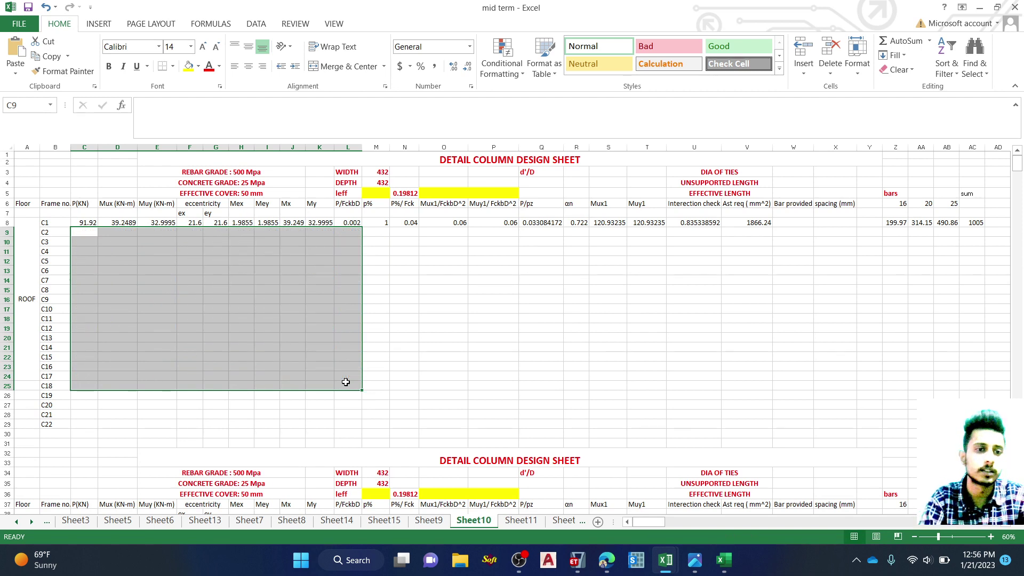
click(422, 376)
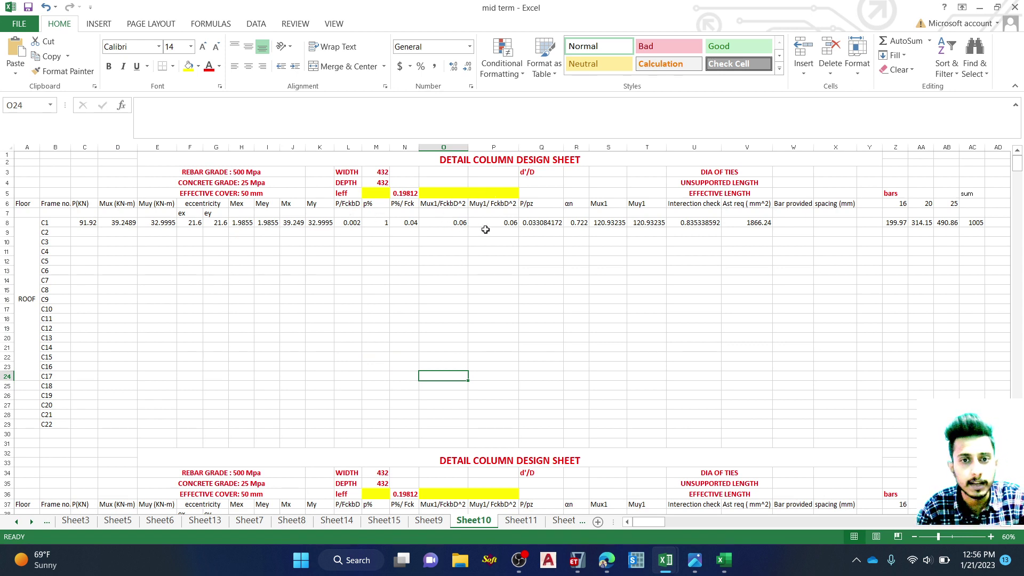
click(371, 195)
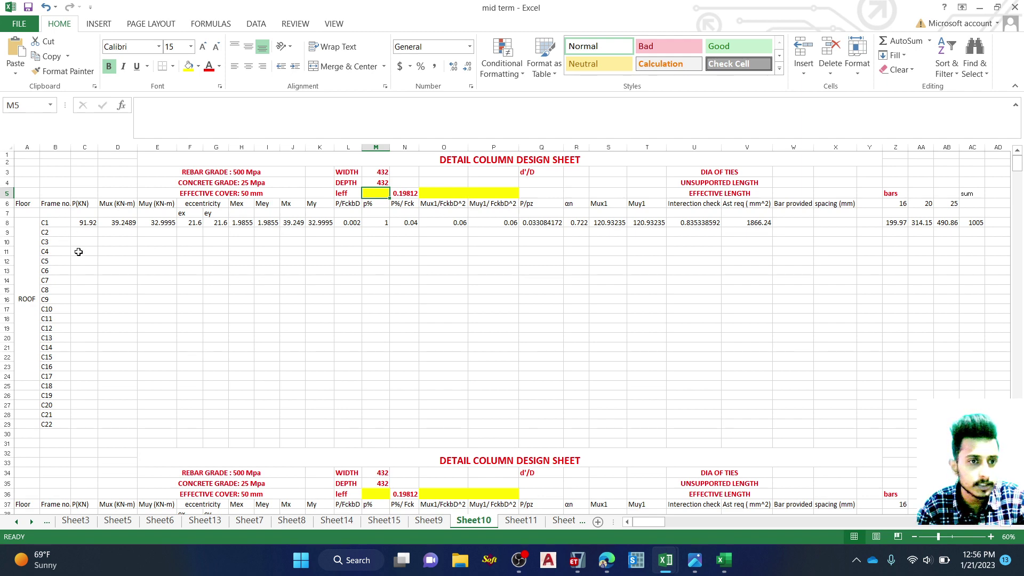
Step: Switch to the Book1 workbook and try to copy the Story, Column, P, M2 and M3 columns of the column element forces together
click(724, 560)
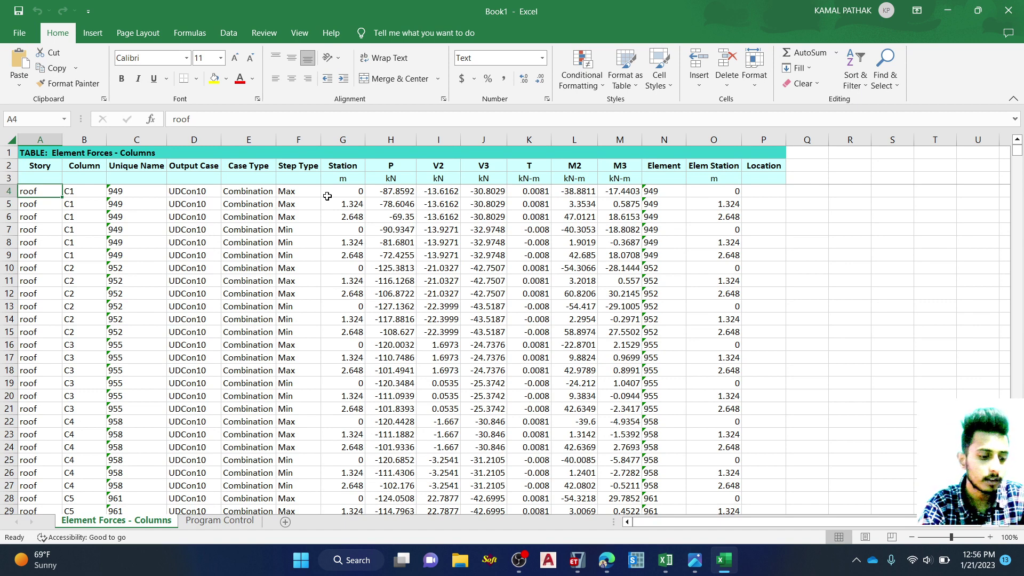
click(39, 139)
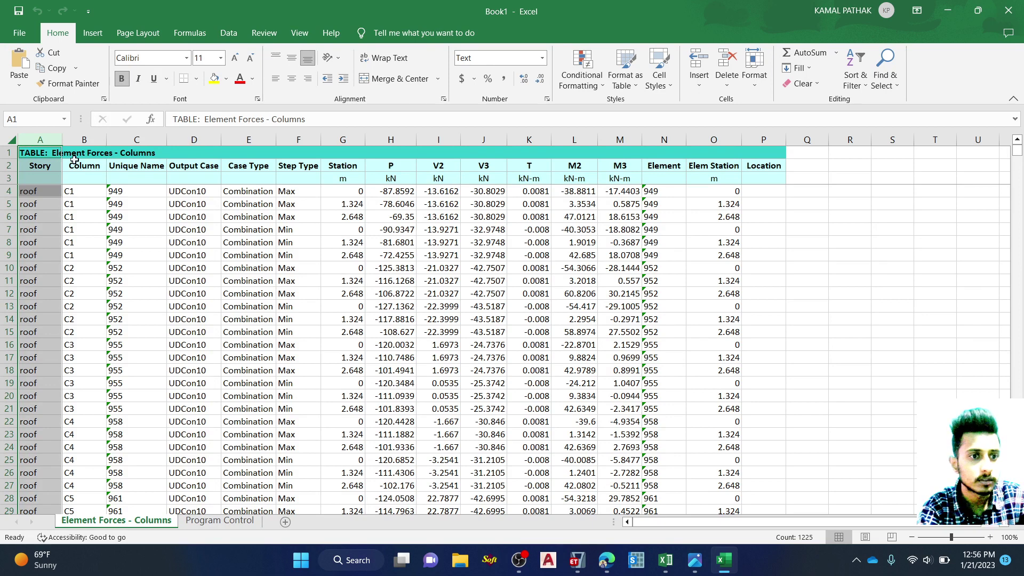
ctrl+click(84, 140)
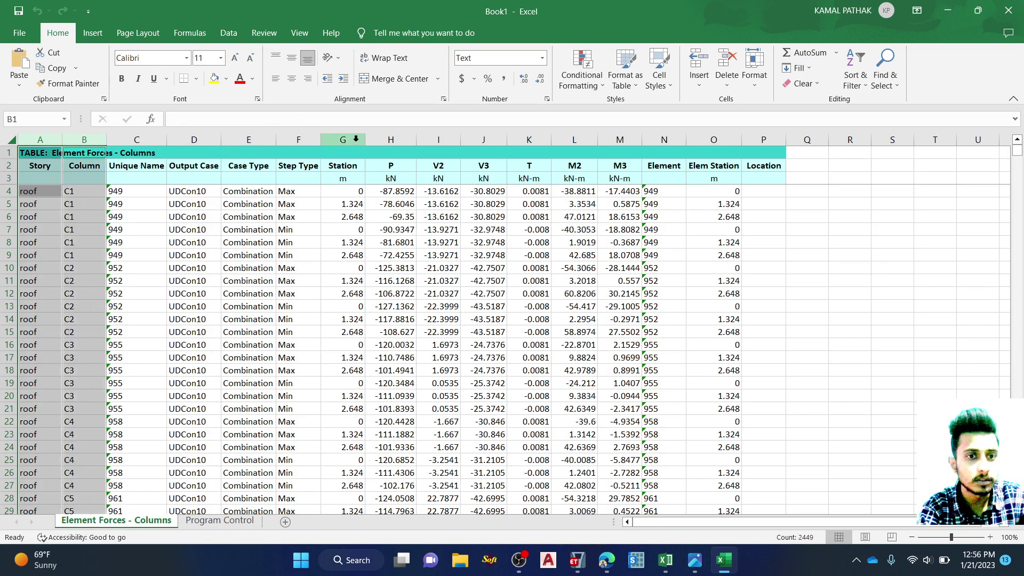
ctrl+click(391, 139)
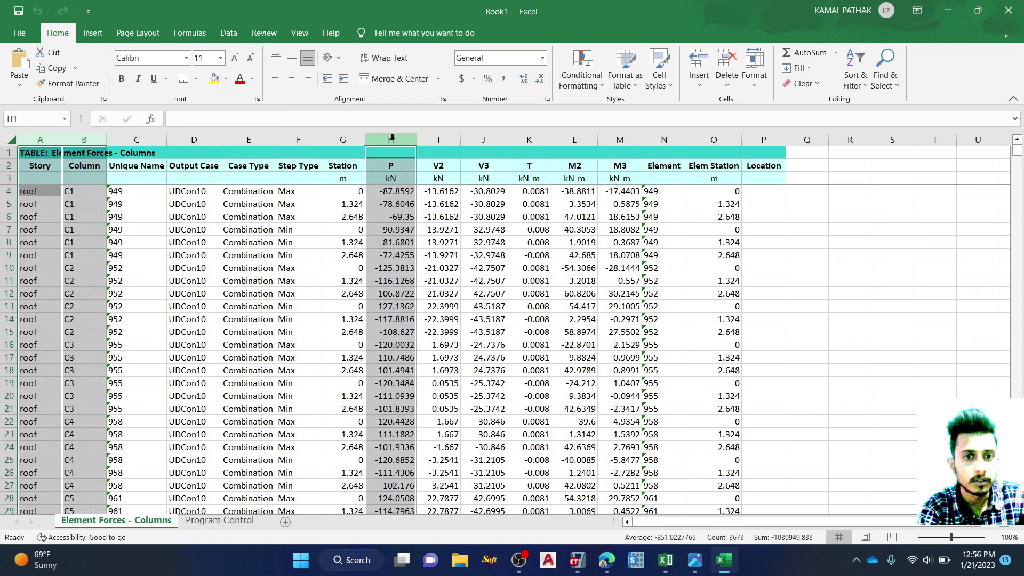
ctrl+click(574, 140)
ctrl+click(621, 138)
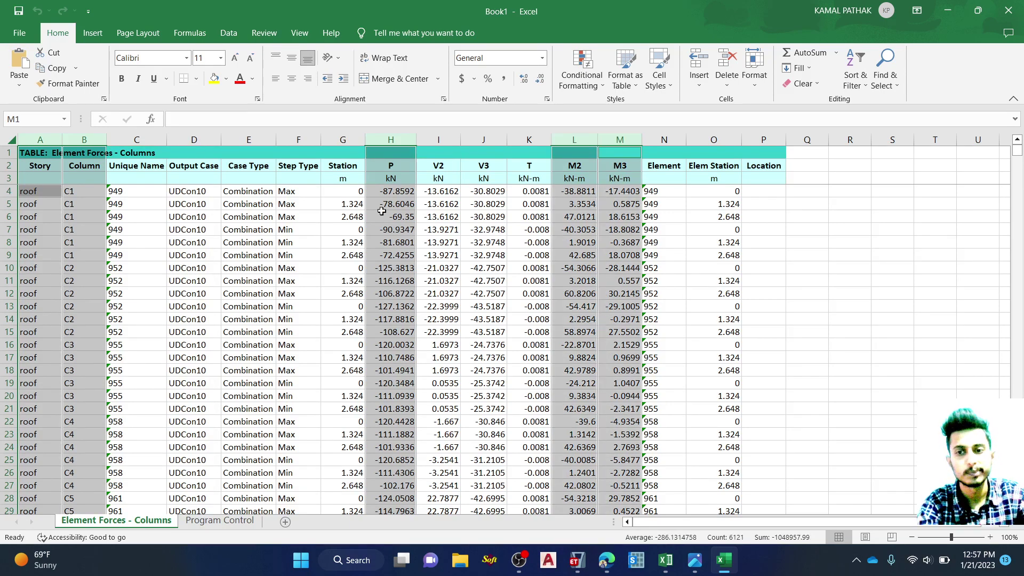
key(ctrl+c)
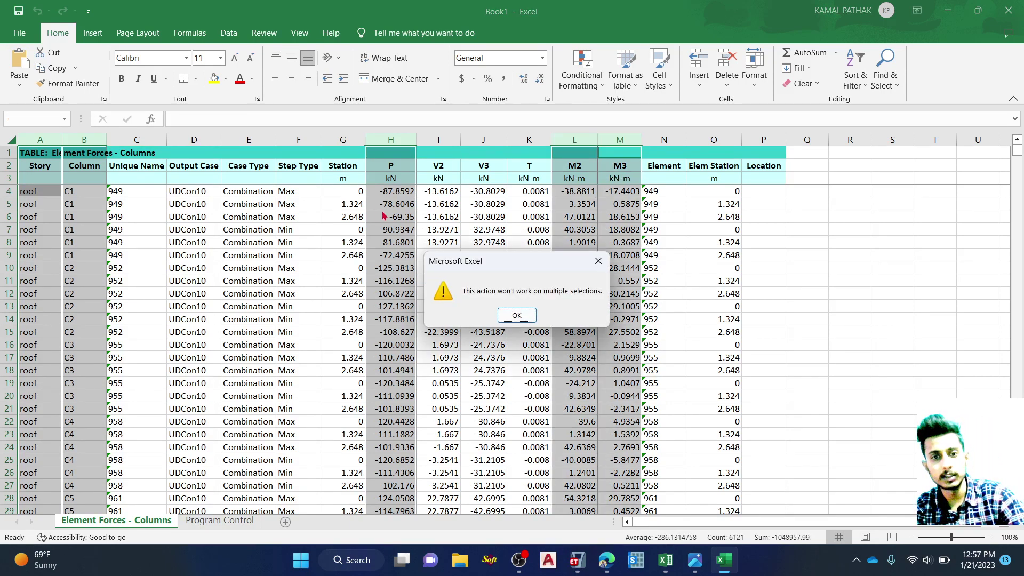
click(511, 316)
click(21, 203)
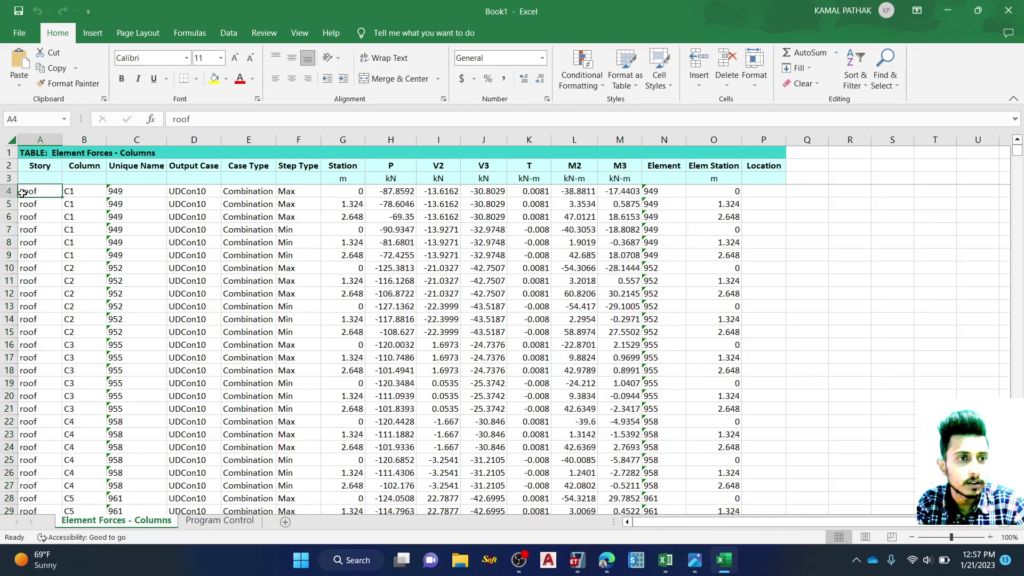
drag(33, 195, 573, 205)
scroll(347, 256, up, 12)
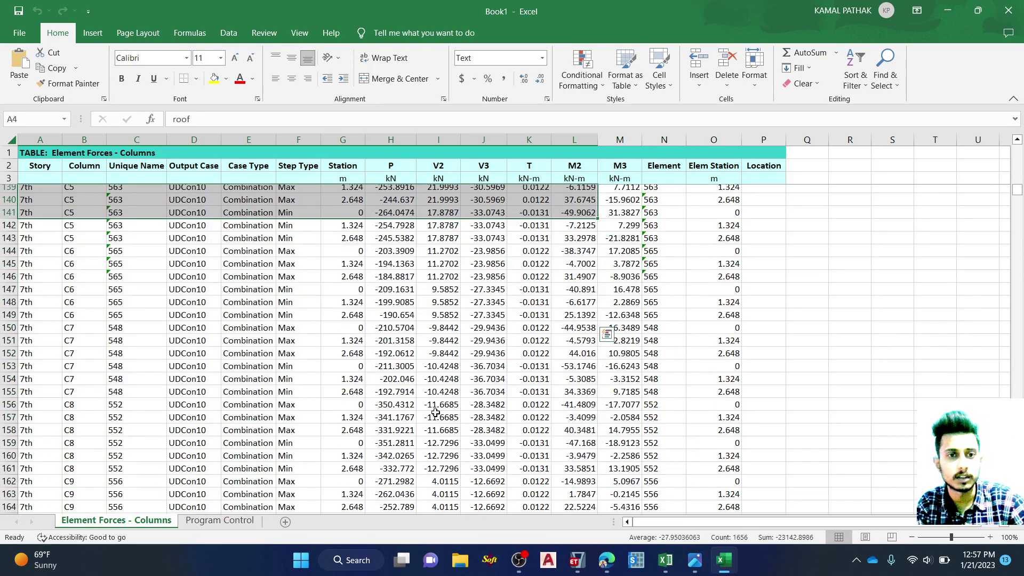
scroll(347, 256, up, 20)
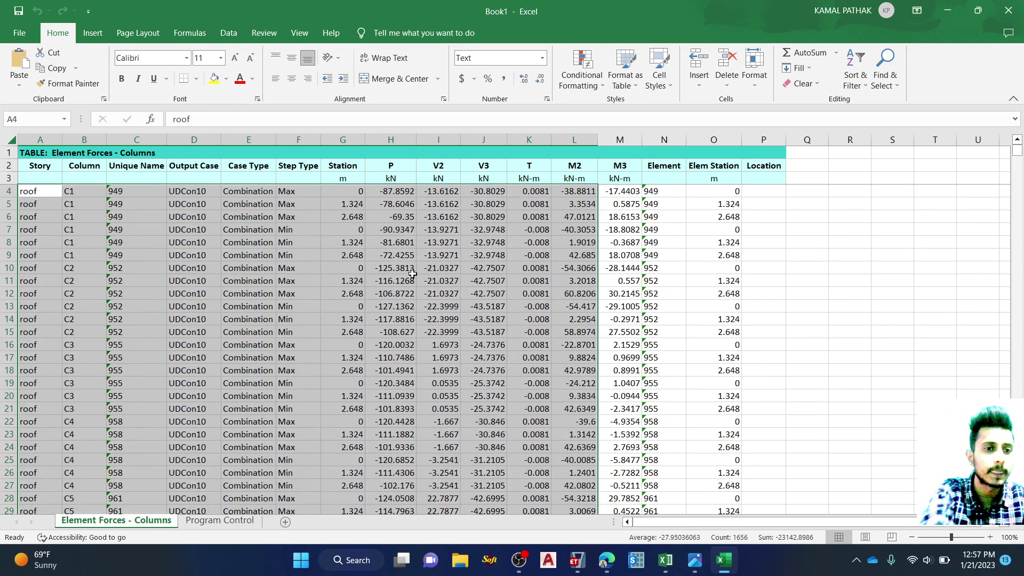
click(431, 308)
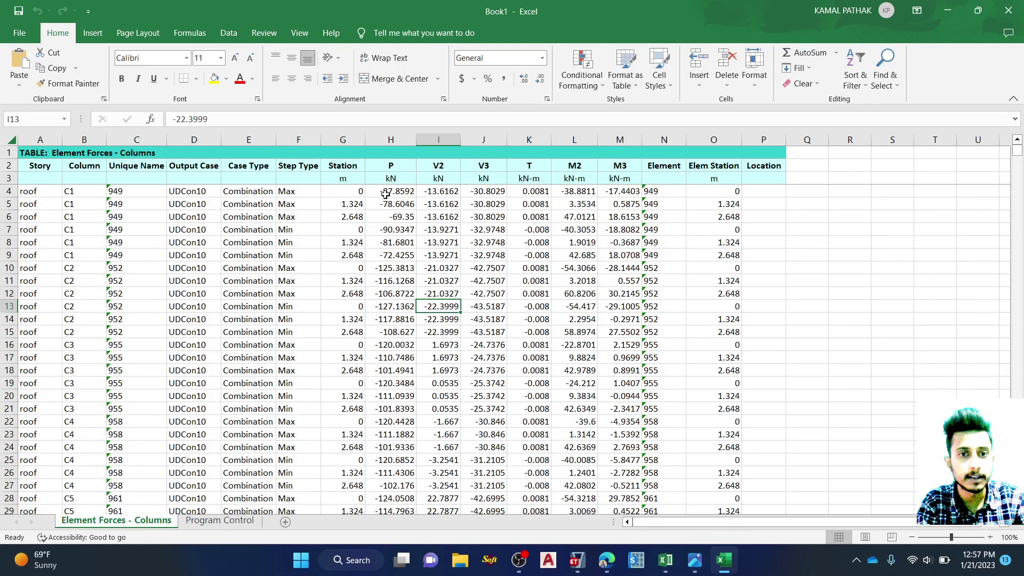
drag(385, 194, 366, 573)
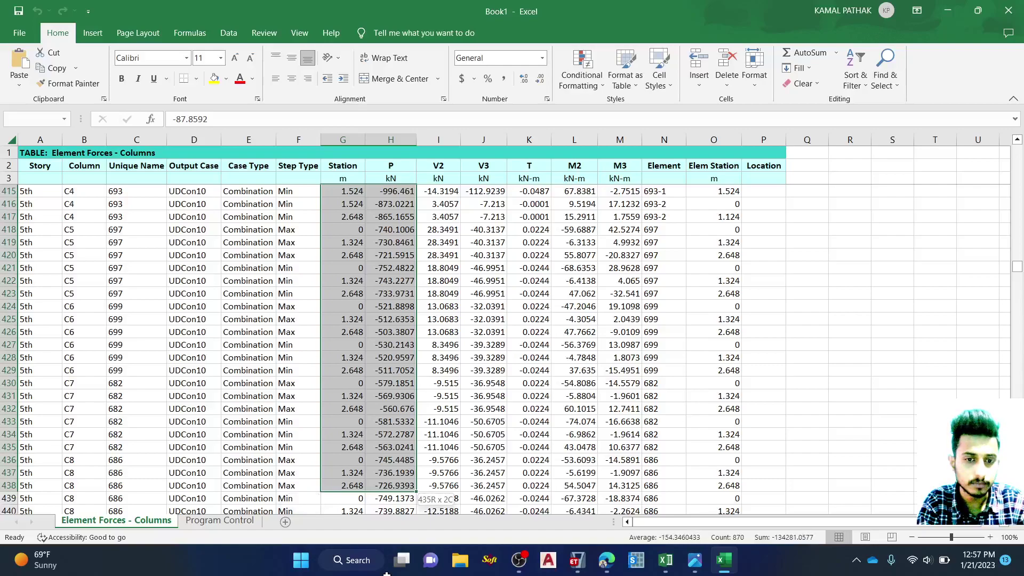
drag(459, 556, 377, 491)
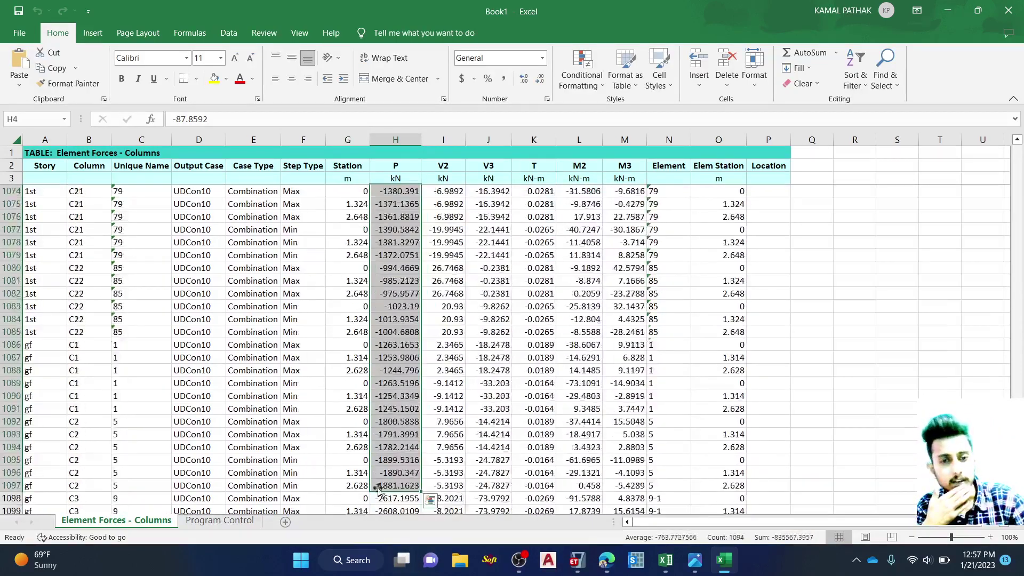
ctrl+click(348, 411)
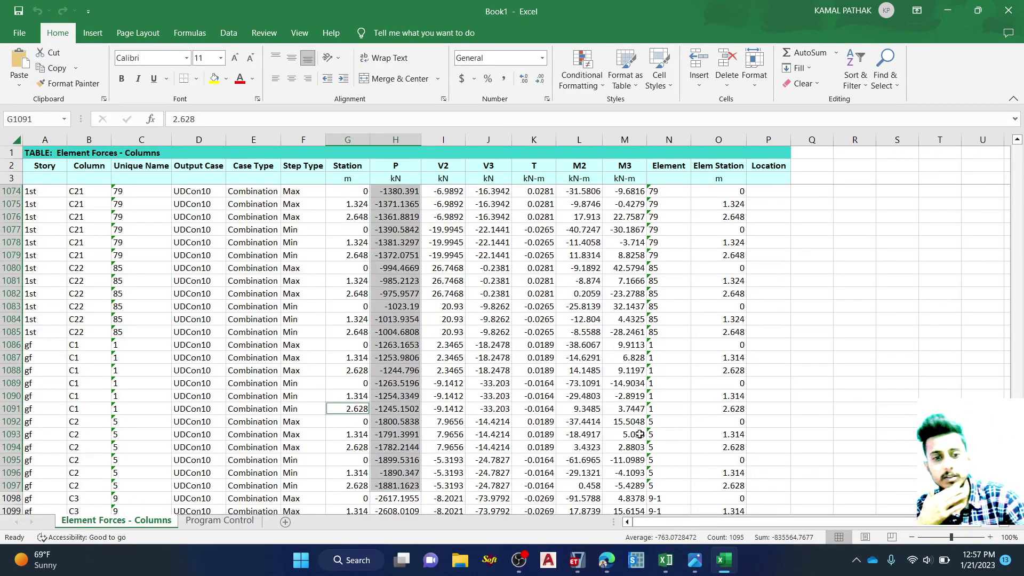
scroll(701, 235, up, 9)
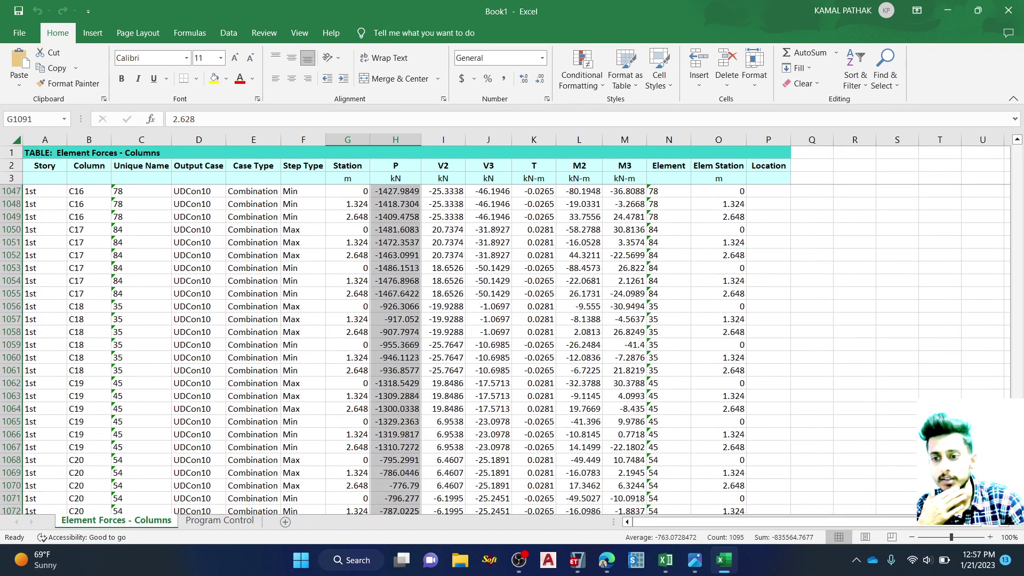
drag(1019, 375, 1017, 150)
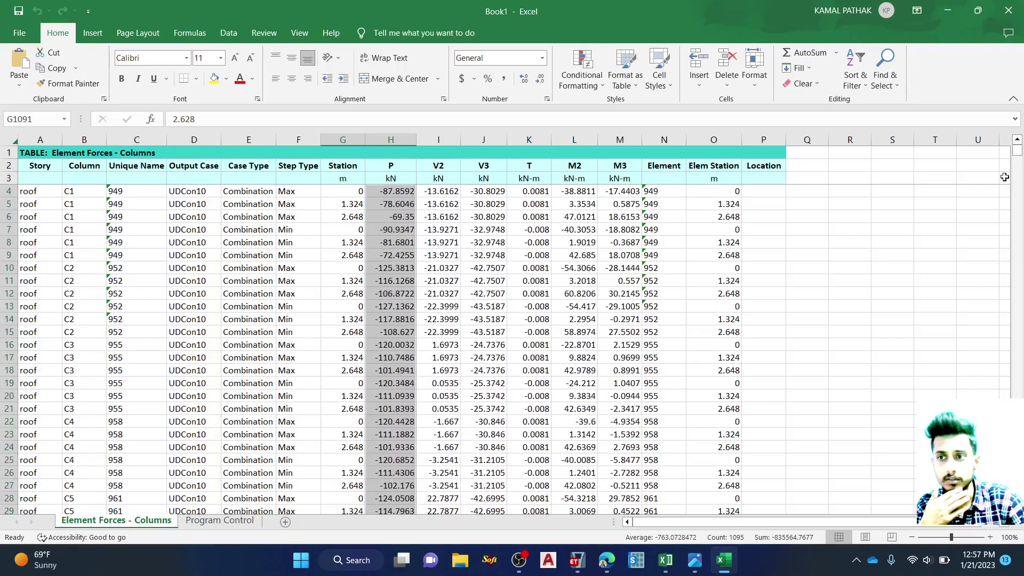
click(857, 204)
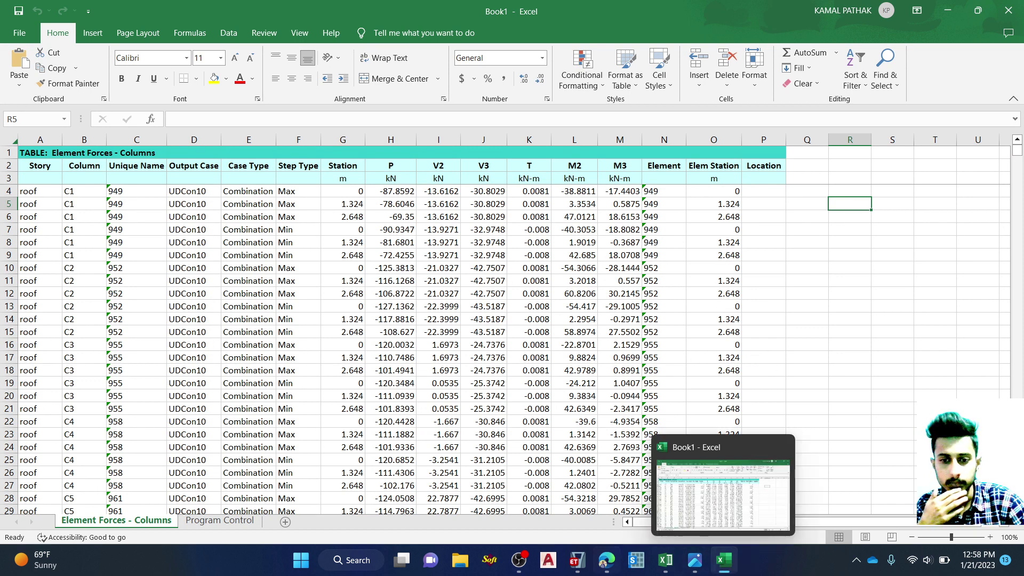
Step: Switch to the mid term workbook and head the force columns on Sheet10 with p in AG4, m1 in AH4 and m2 in AI4
mouse_move(724, 559)
click(707, 498)
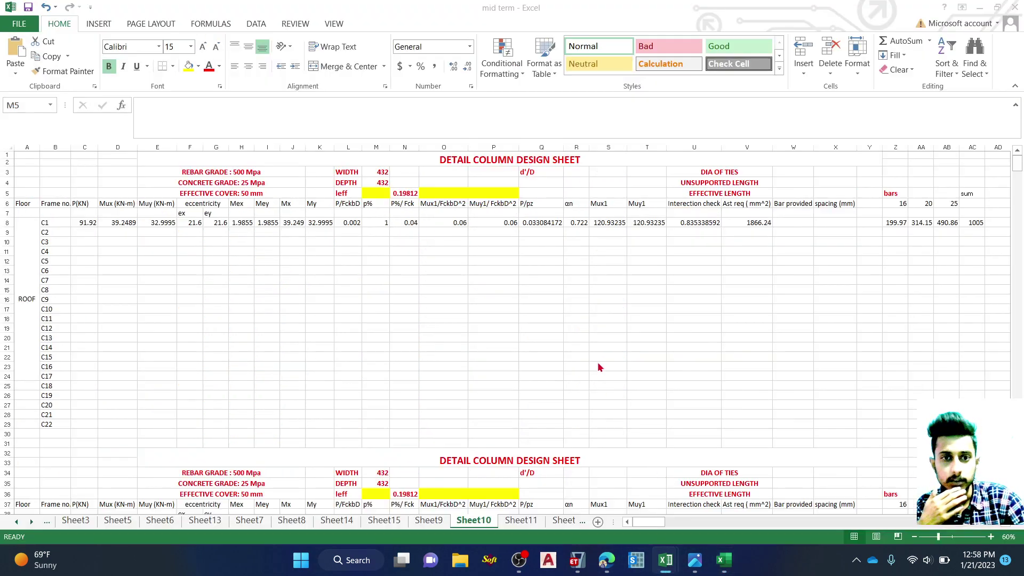
mouse_move(666, 525)
mouse_down()
mouse_move(688, 523)
mouse_move(654, 524)
mouse_up()
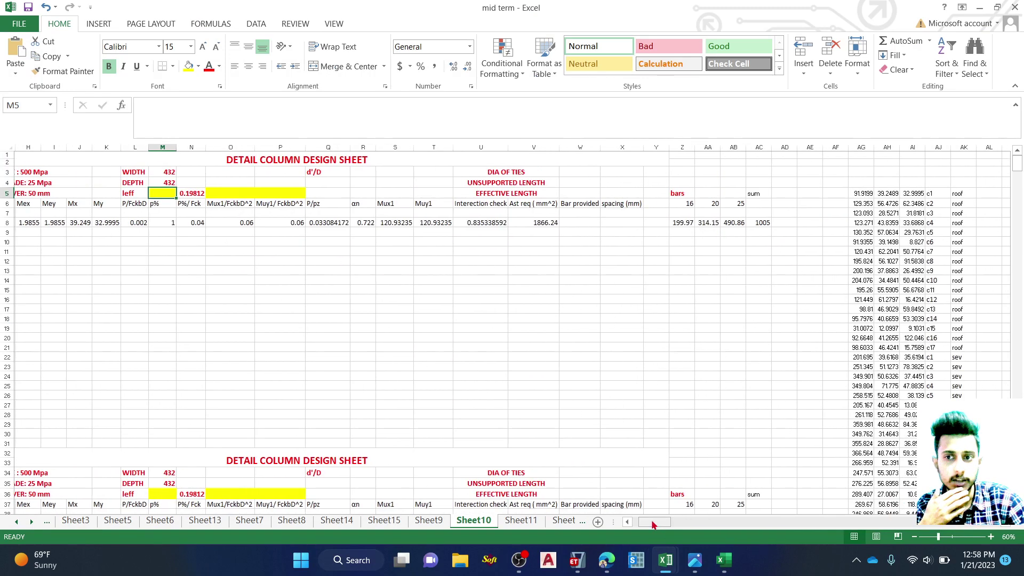
click(858, 182)
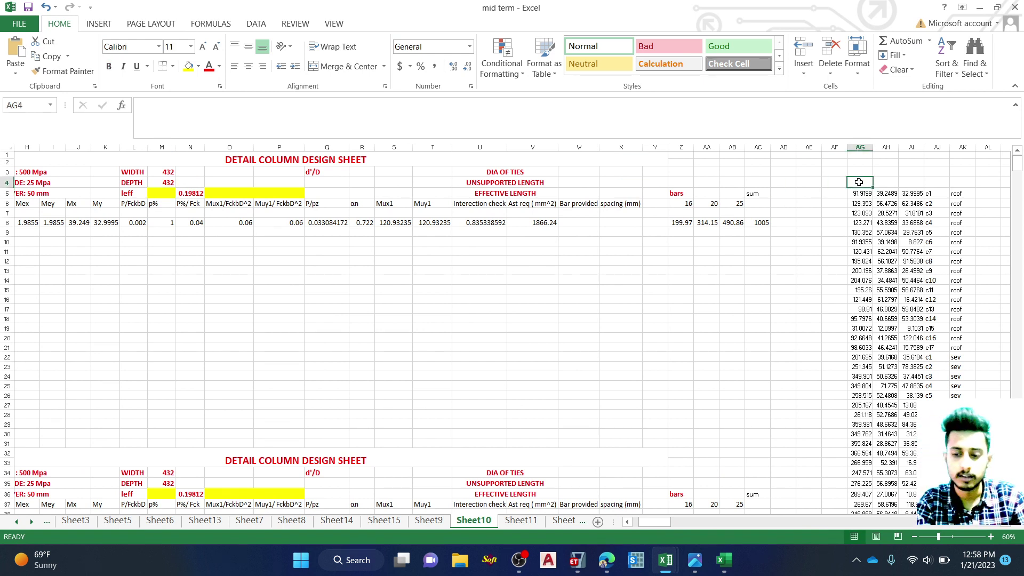
text(p)
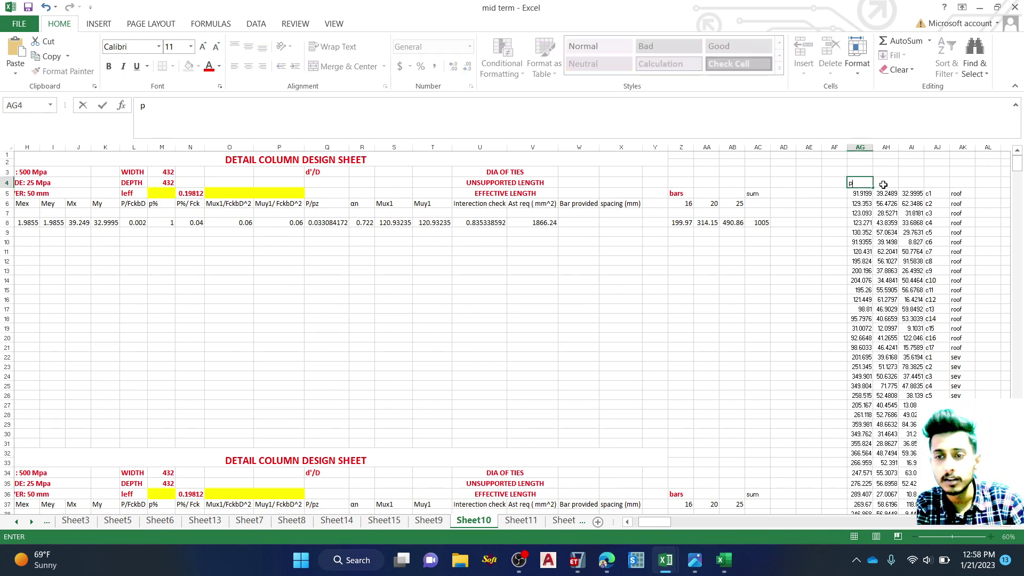
click(883, 184)
text(m1)
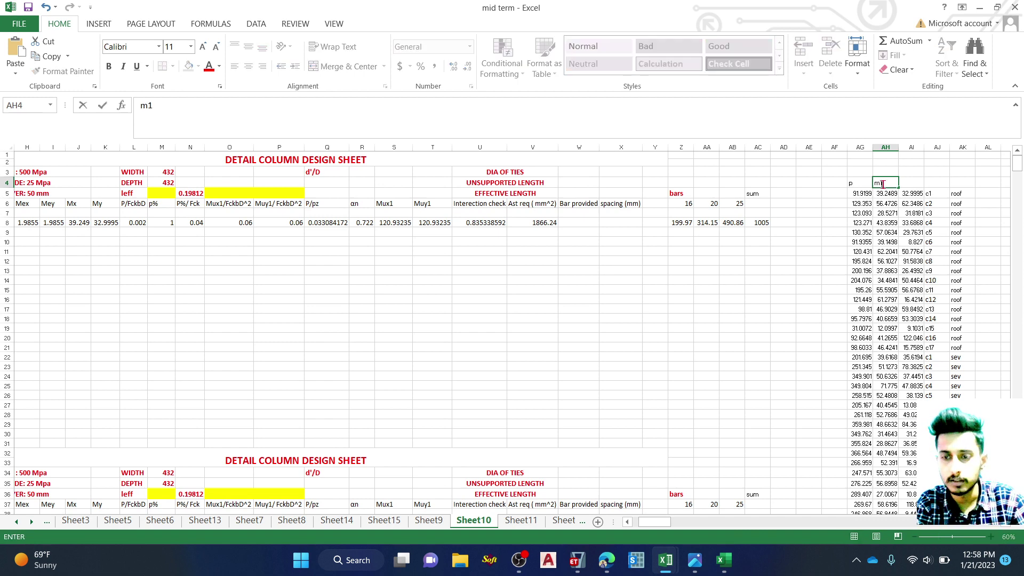
click(917, 186)
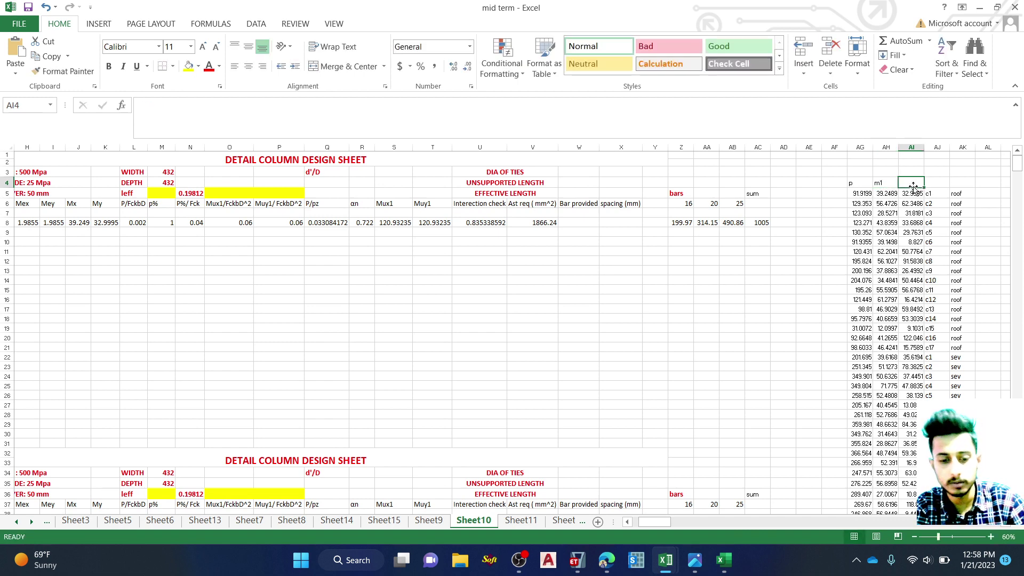
text(m2)
key(Return)
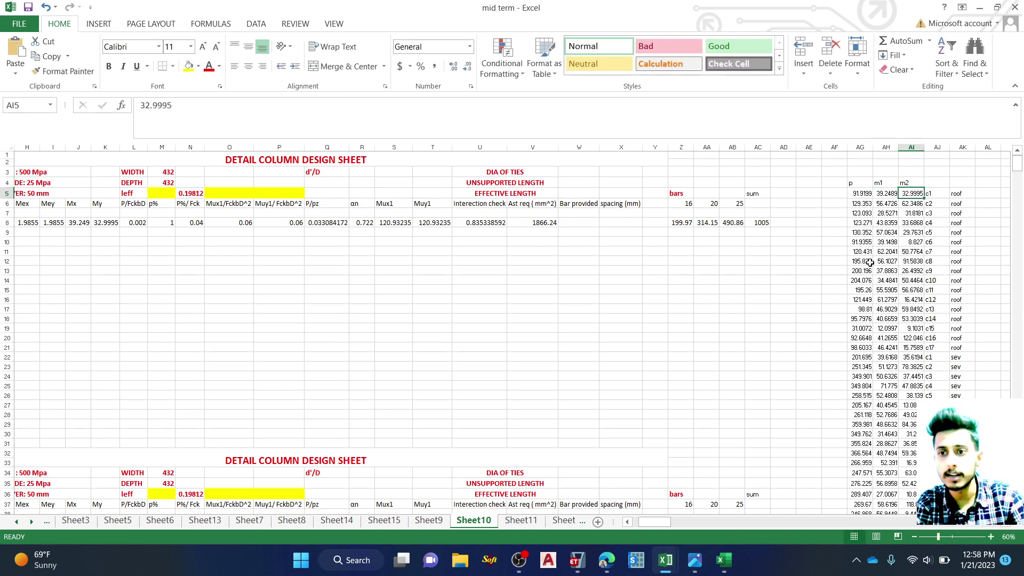
Step: Switch to Book1 and copy the column element forces in A4:N912, from the Story column through the Element column
mouse_move(723, 560)
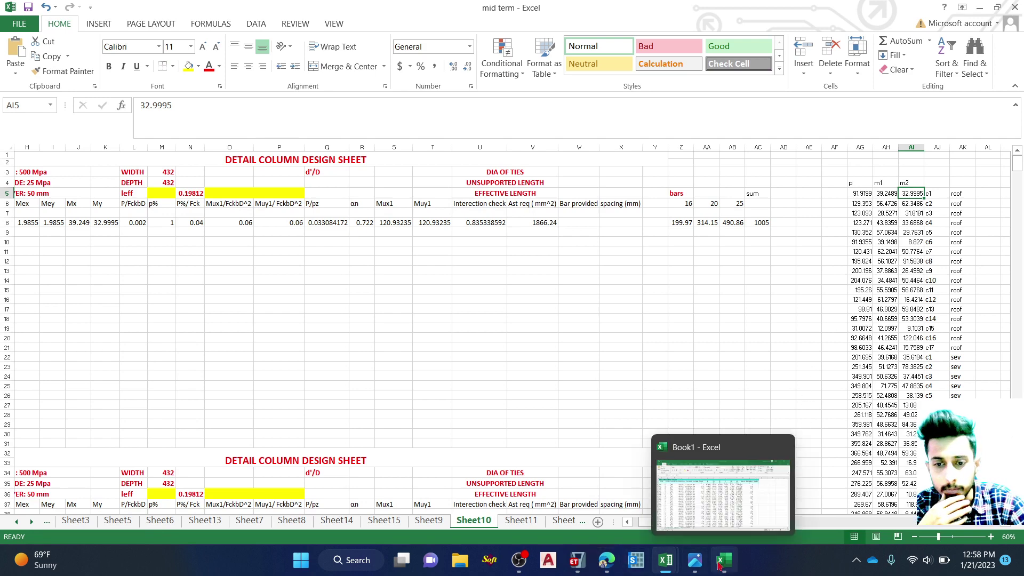
click(737, 512)
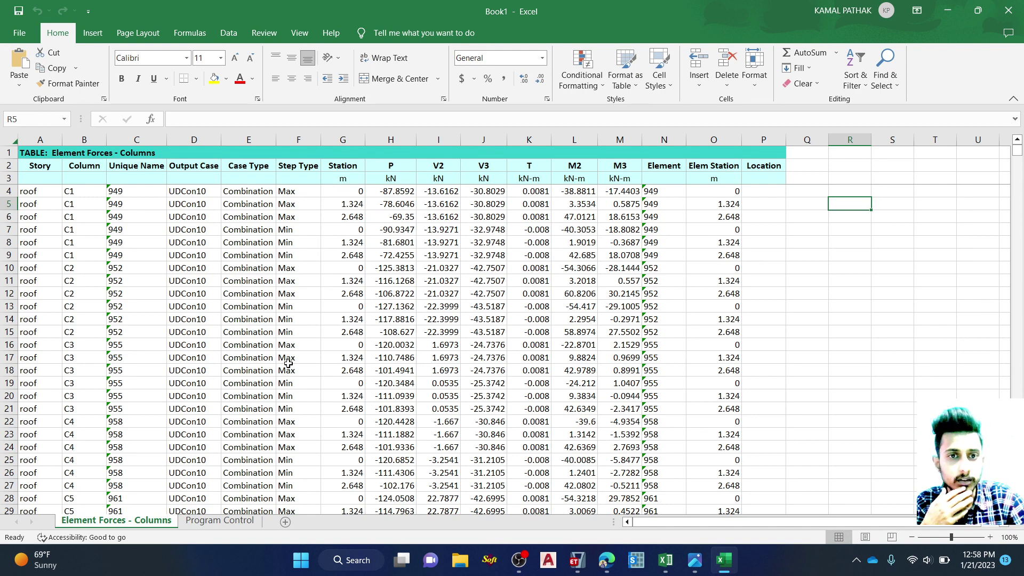
drag(123, 192, 528, 473)
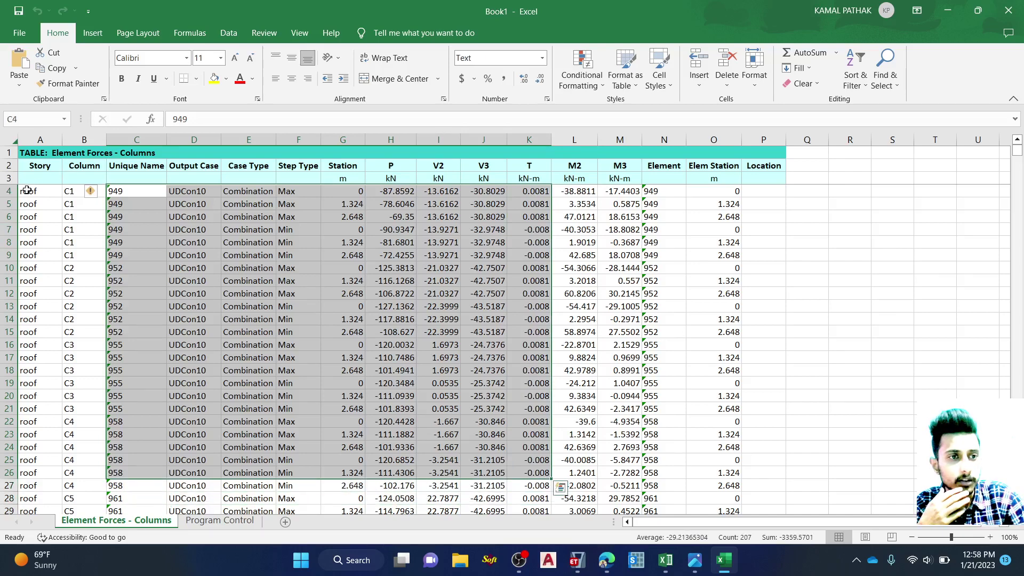
drag(27, 191, 666, 517)
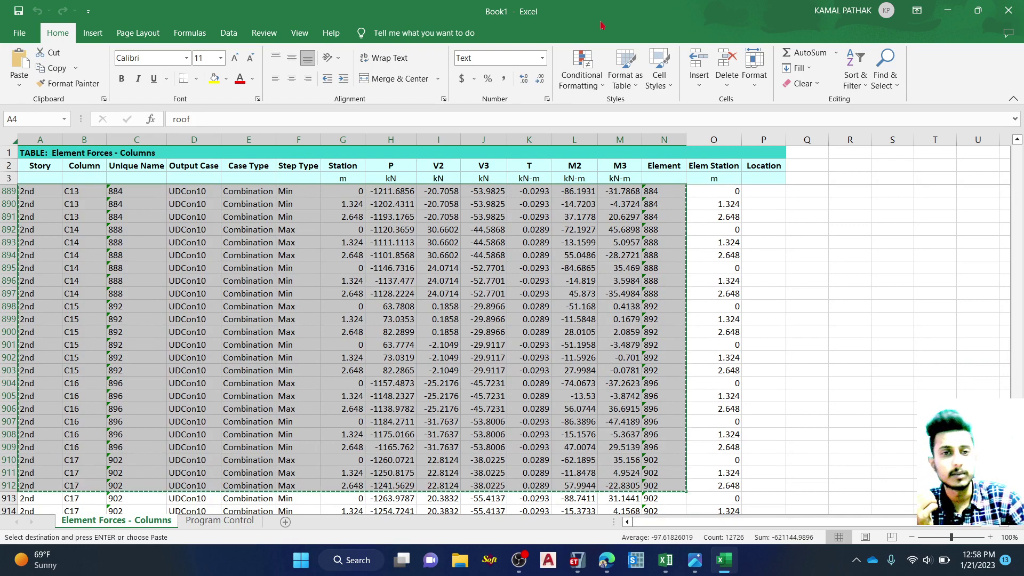
key(ctrl+c)
scroll(381, 213, up, 14)
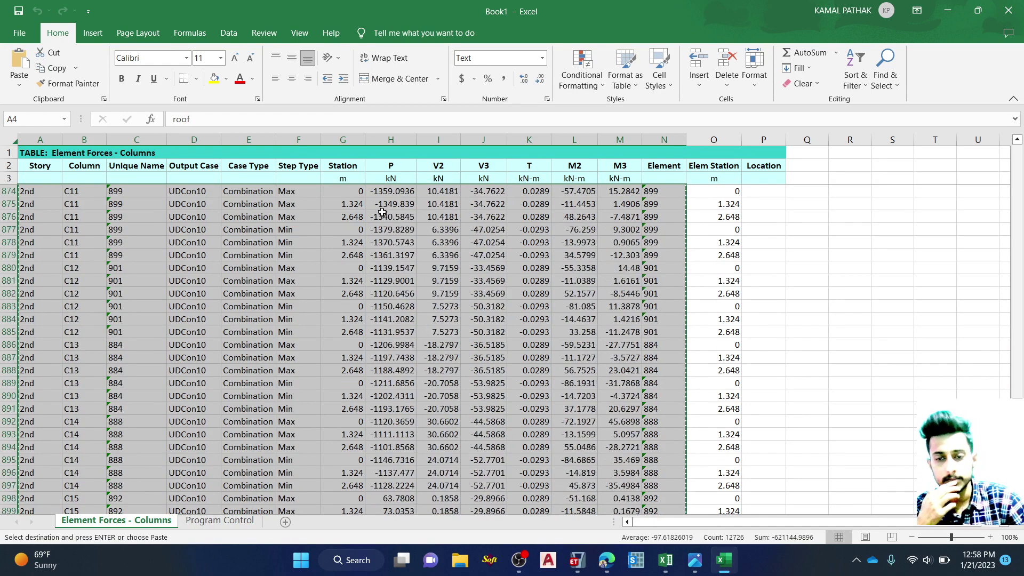
Step: In the mid term workbook, examine the empty area around BS5 on Sheet10, the force values on Sheet15 and the design on Sheet9, returning to Sheet10
mouse_move(665, 559)
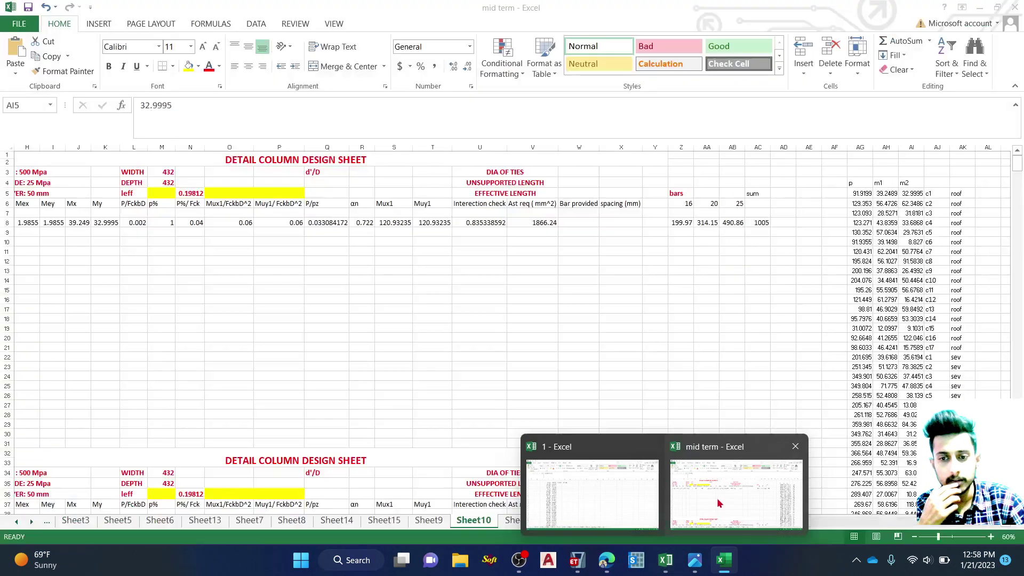
click(719, 503)
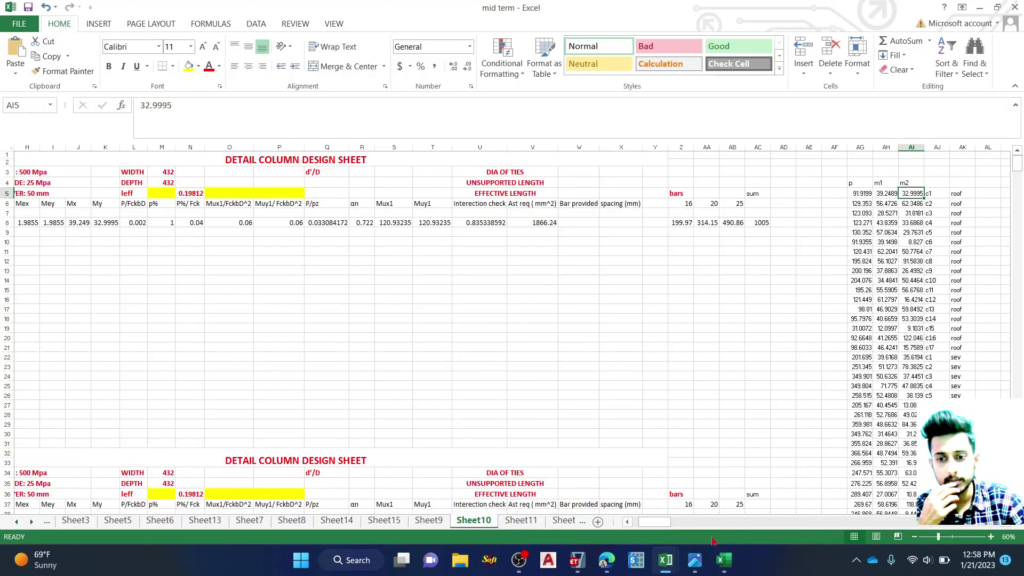
drag(663, 522, 702, 521)
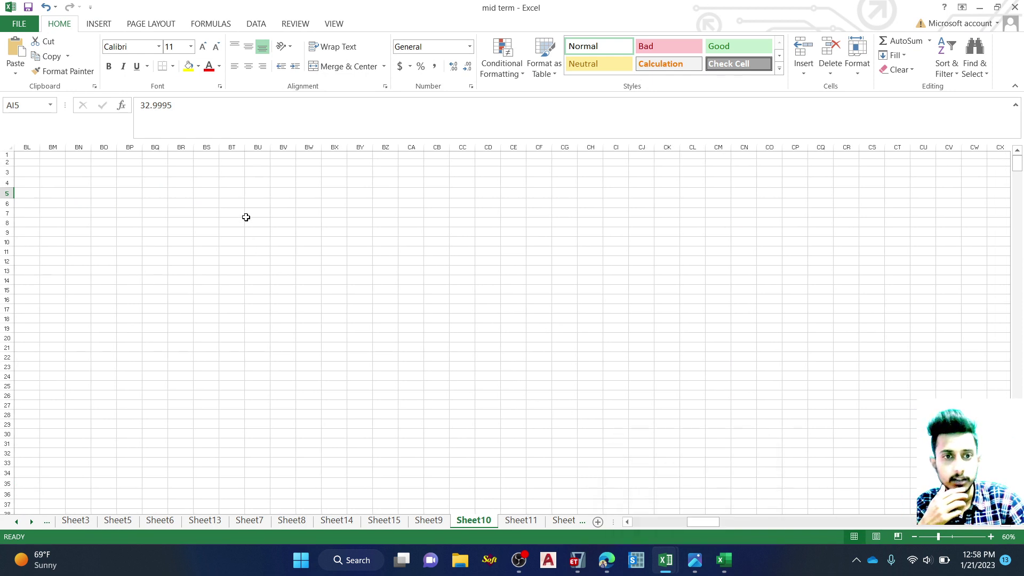
click(215, 193)
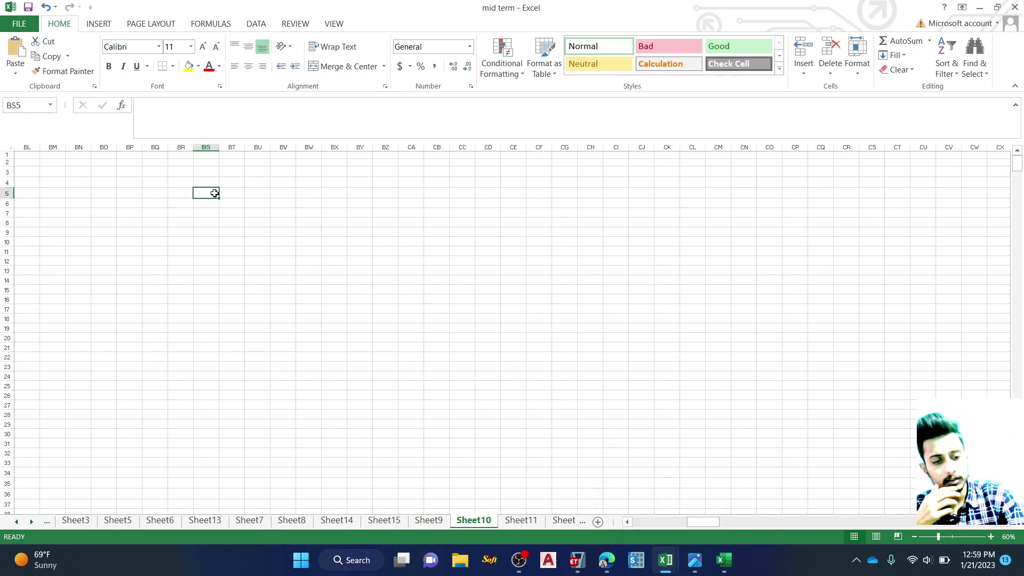
click(382, 521)
click(462, 201)
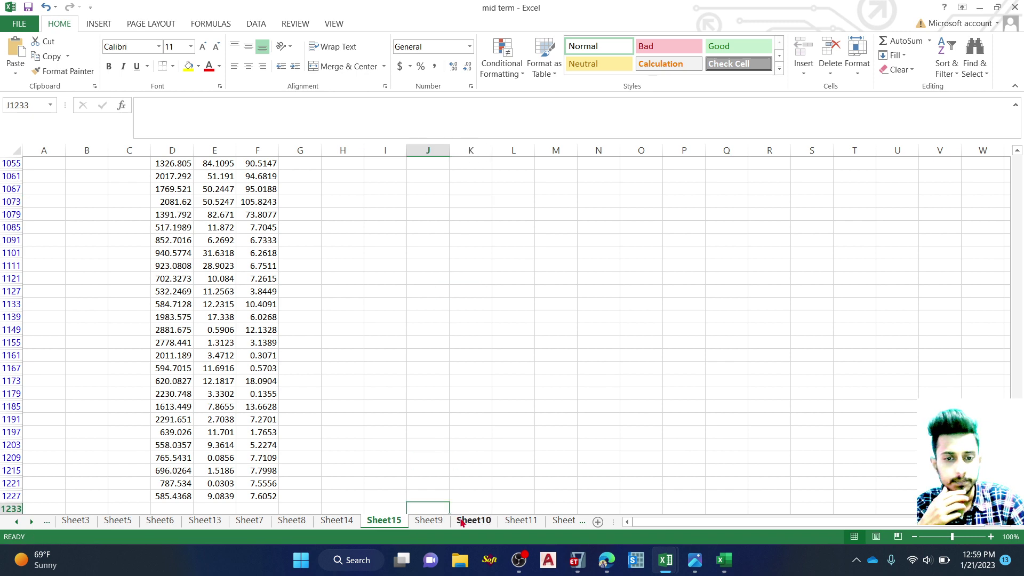
click(462, 522)
click(432, 525)
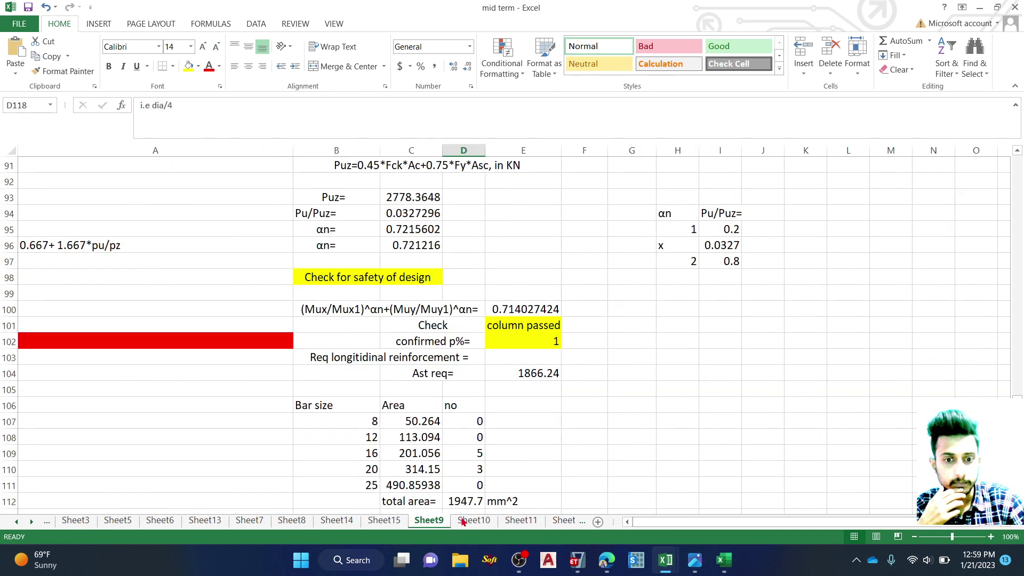
click(463, 522)
drag(700, 524, 653, 525)
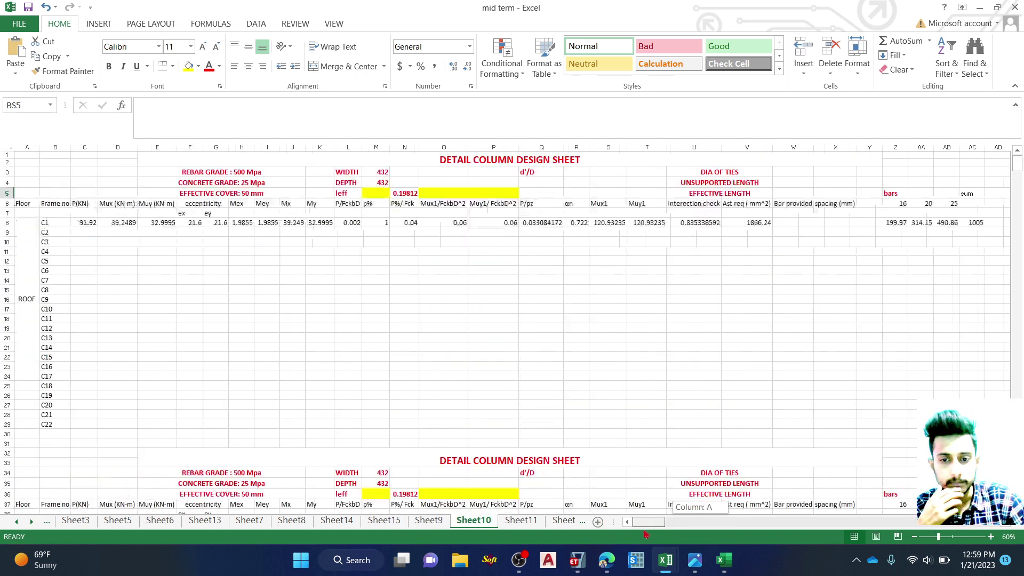
Step: Paste the copied column element forces into Sheet16 starting at cell F6
click(520, 521)
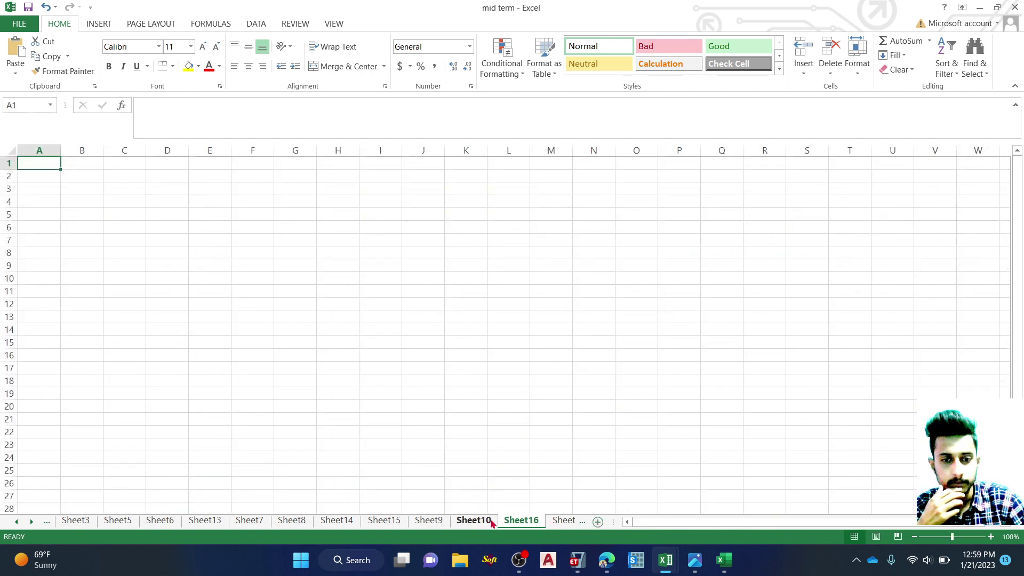
click(473, 522)
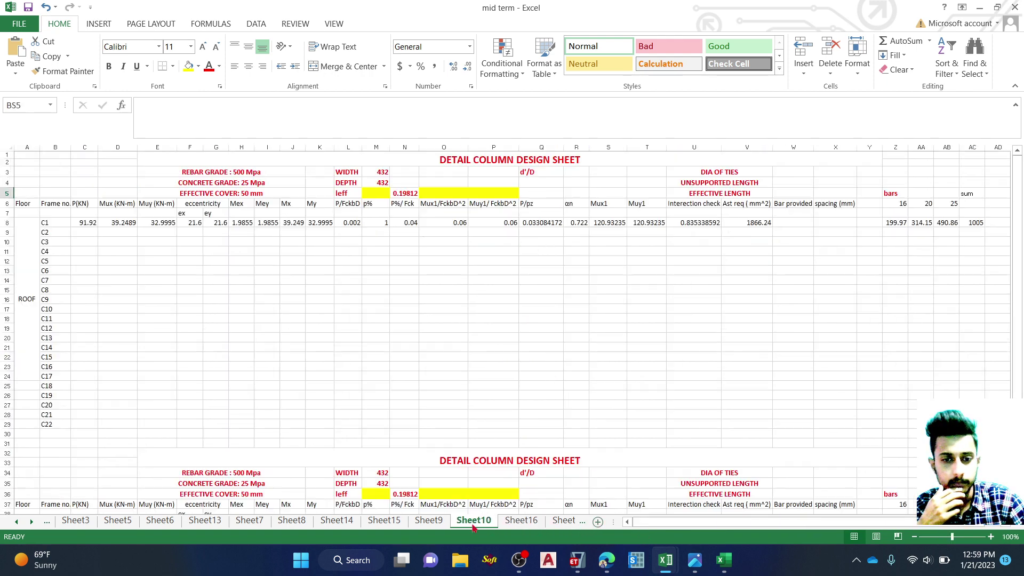
click(518, 523)
click(262, 225)
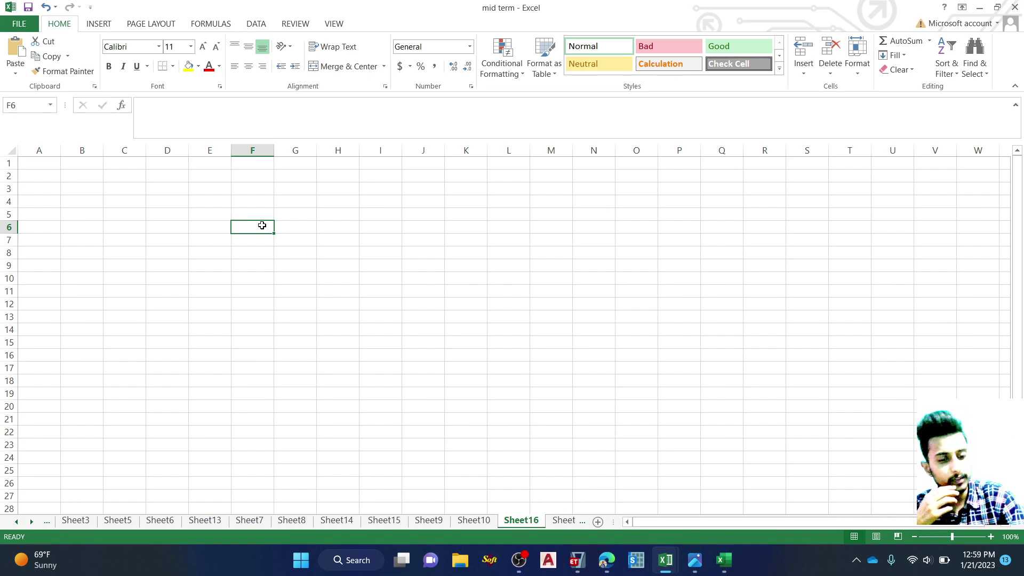
key(ctrl+v)
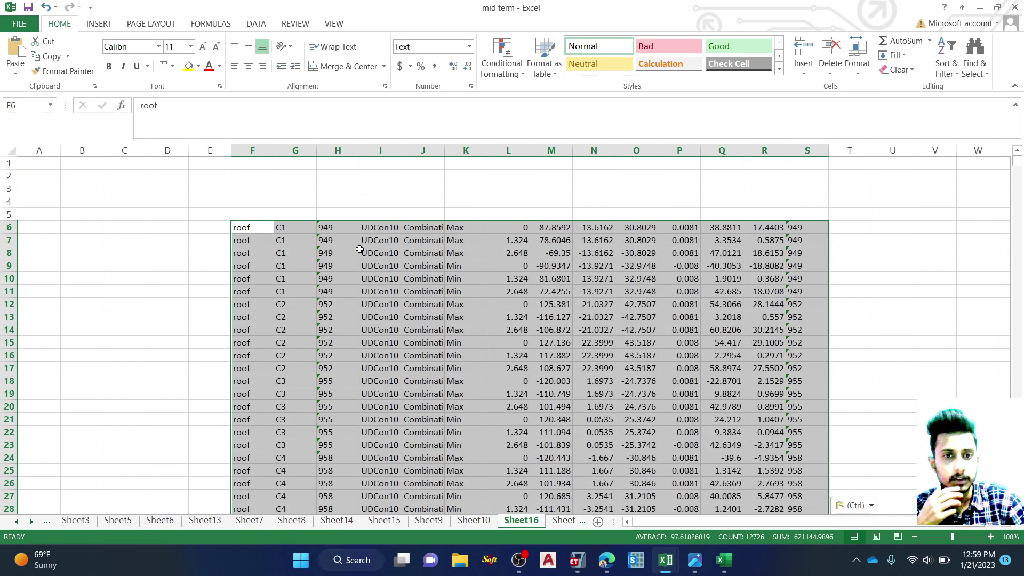
Step: Head the force columns with p in M5, m2 in Q5 and m3 in R5
click(541, 210)
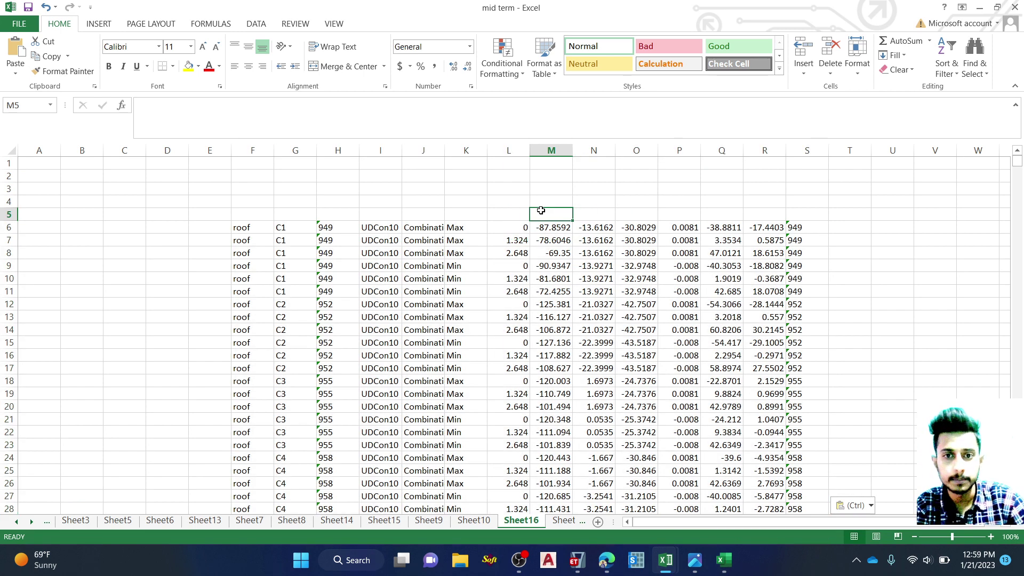
text(p)
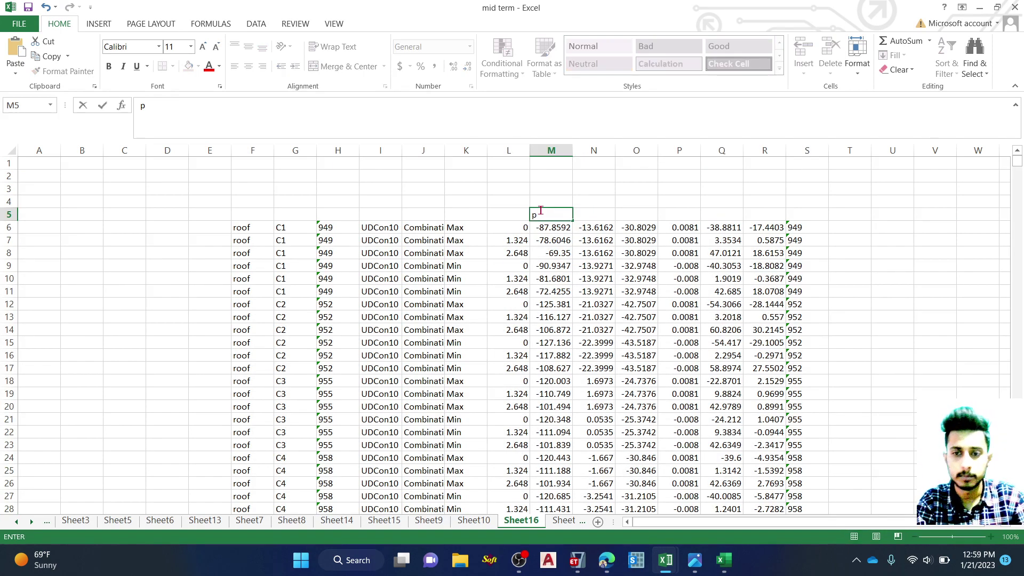
key(Return)
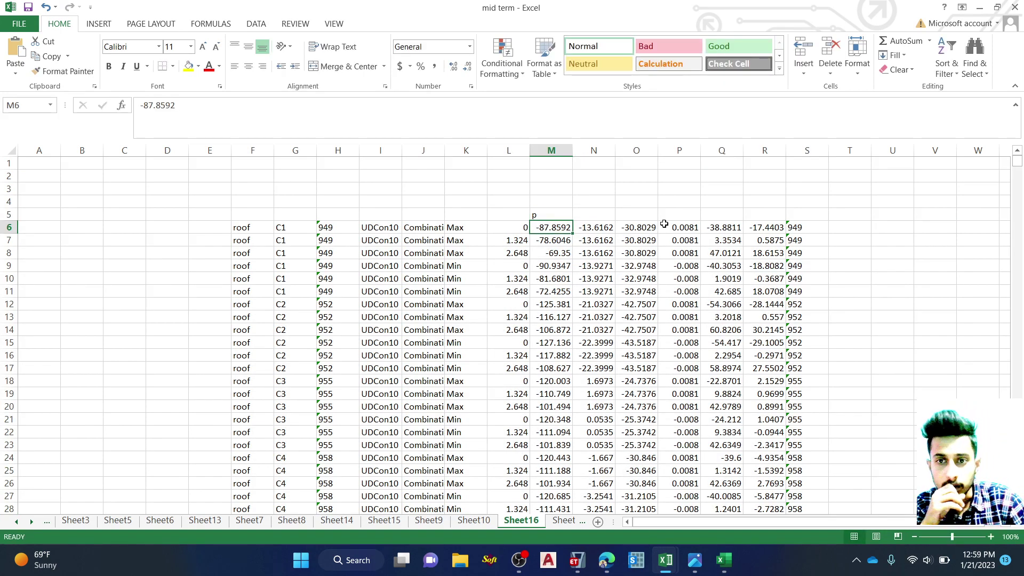
click(717, 217)
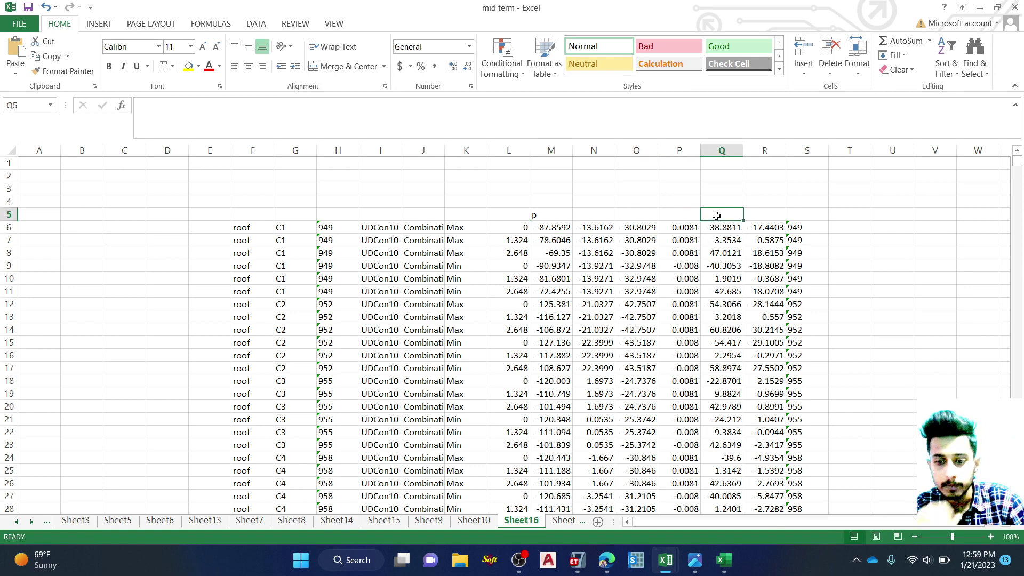
text(m)
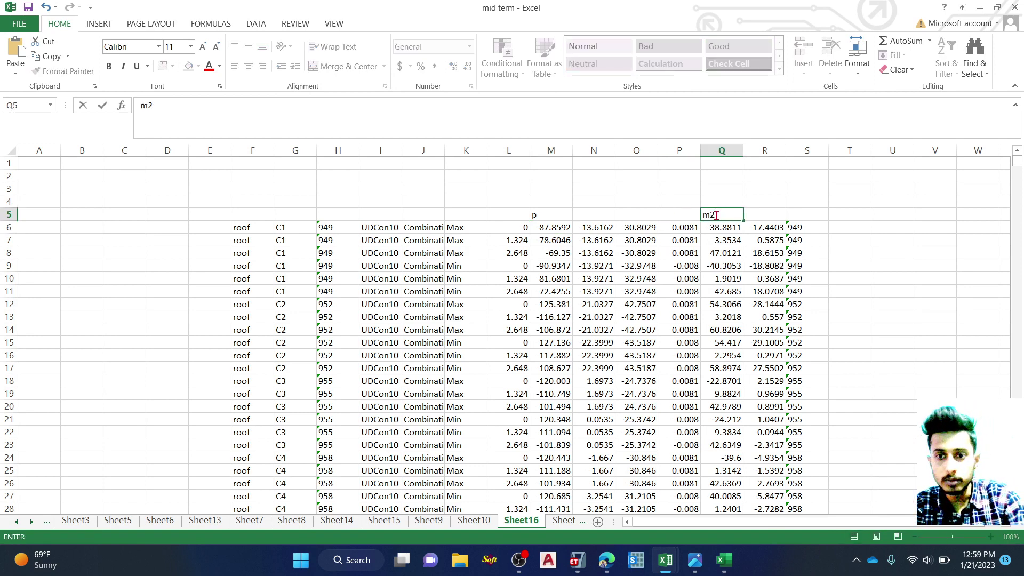
text(2)
key(Return)
click(751, 216)
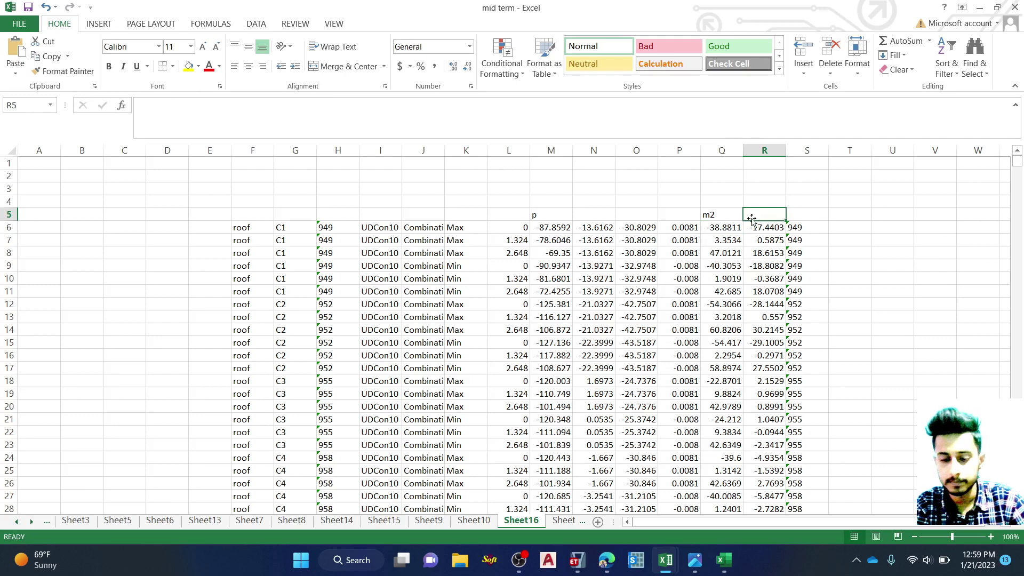
text(3)
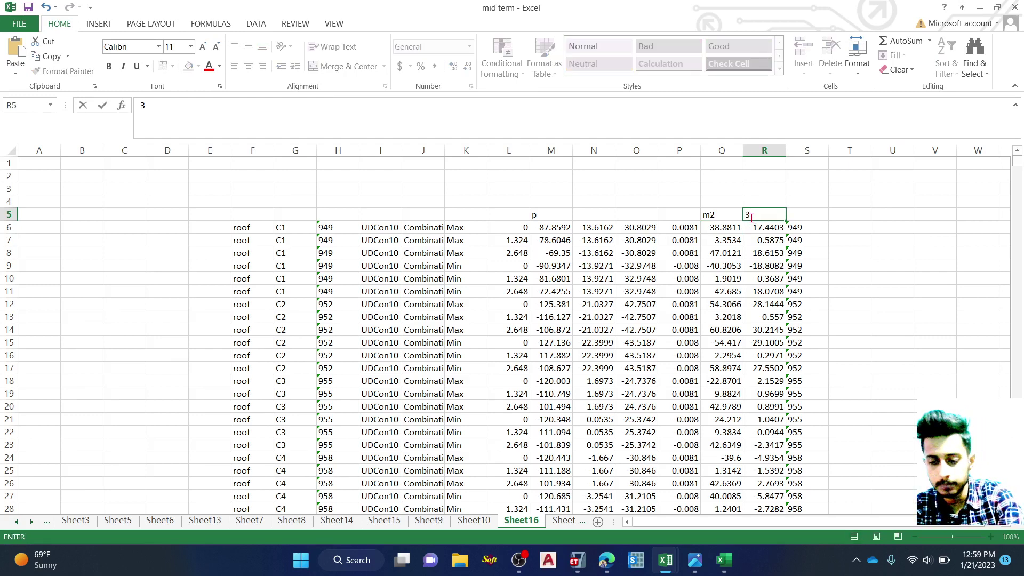
key(BackSpace)
key(BackSpace)
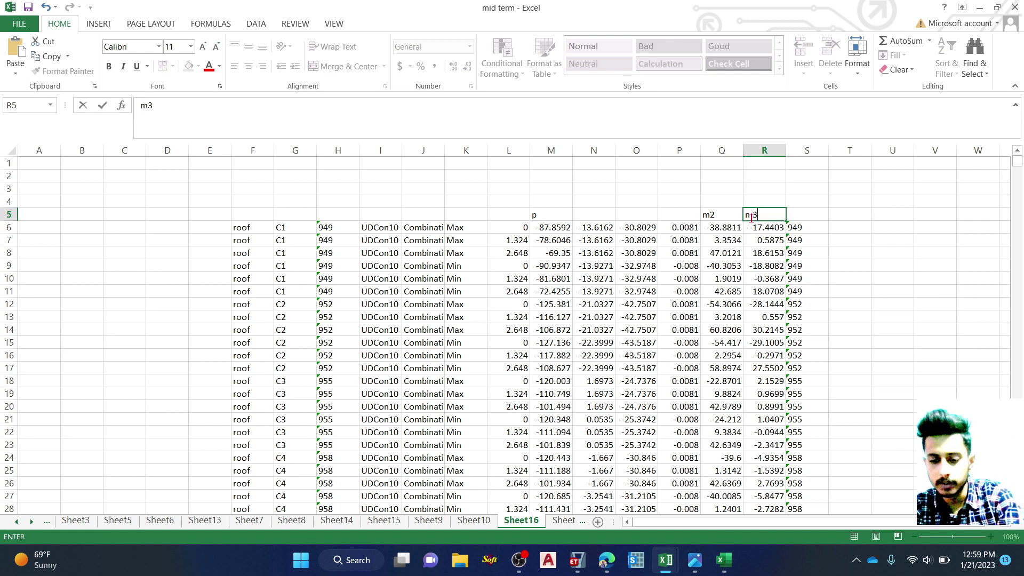
text(m3)
key(Return)
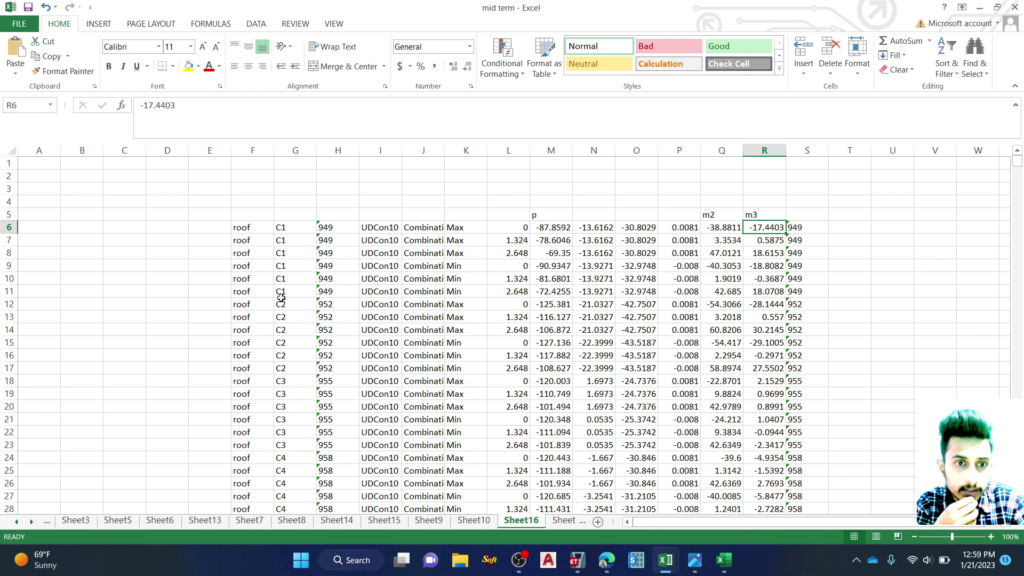
Step: Merge and center cells T6:T11 beside the six roof rows of column C1
click(299, 291)
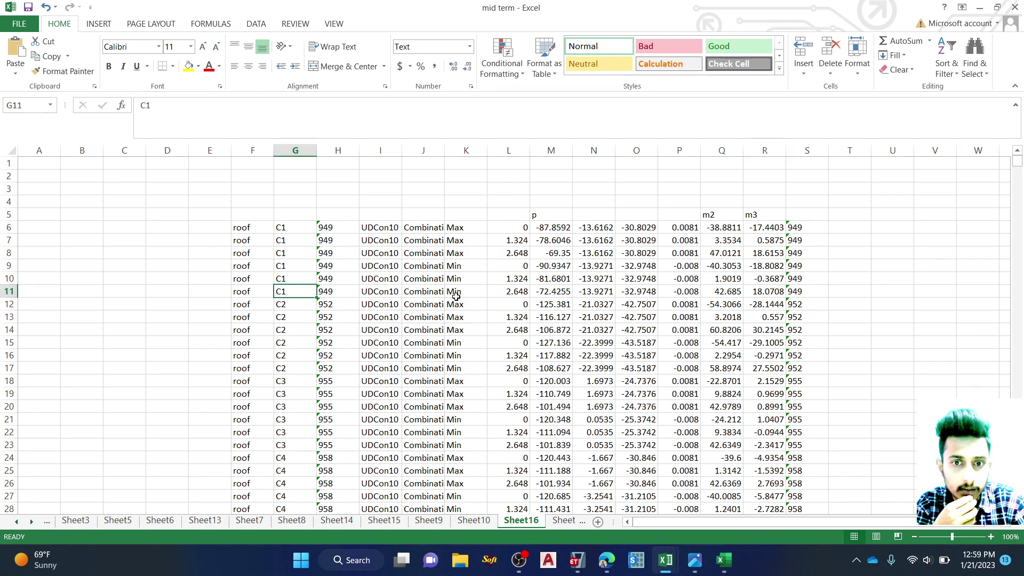
key(Right)
key(Right)
key(Right)
key(Right)
key(Right)
key(Right)
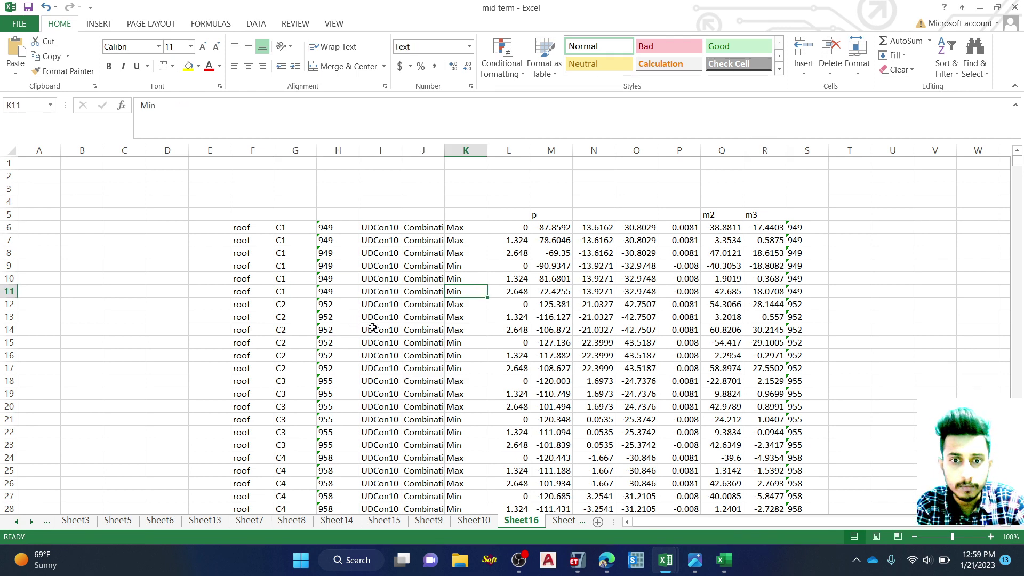
key(Right)
key(Right)
key(Right)
key(Right)
key(Right)
key(Right)
key(Right)
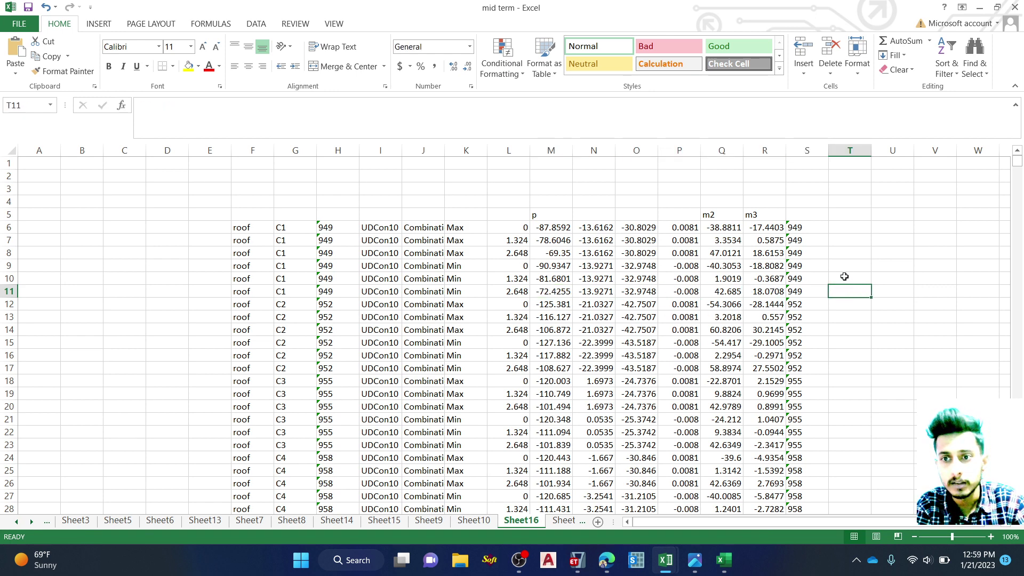
drag(844, 276, 848, 226)
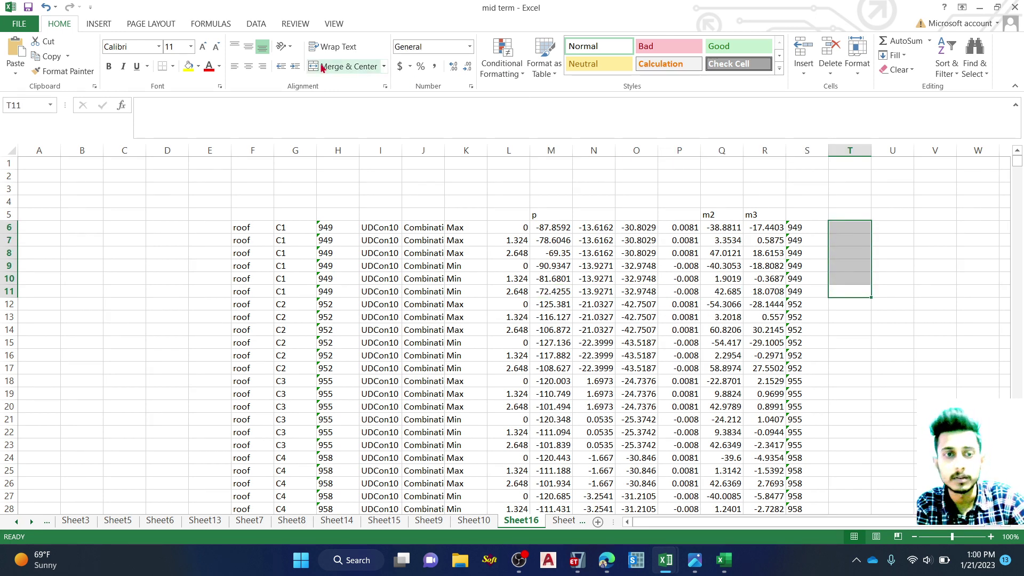
click(344, 69)
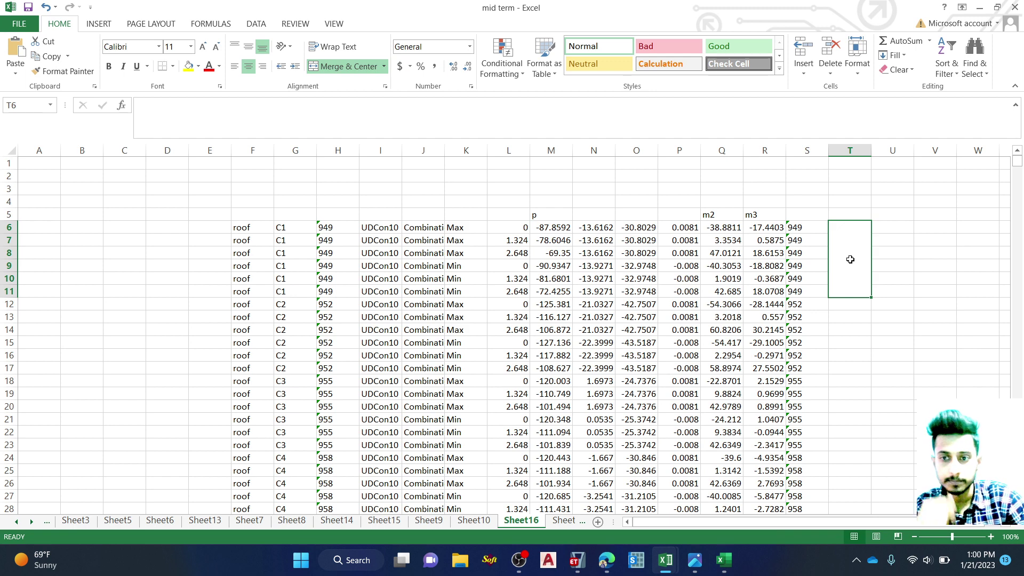
Step: Enter =ABS(M9) in the merged cell T6 for C1's absolute axial force
text(=)
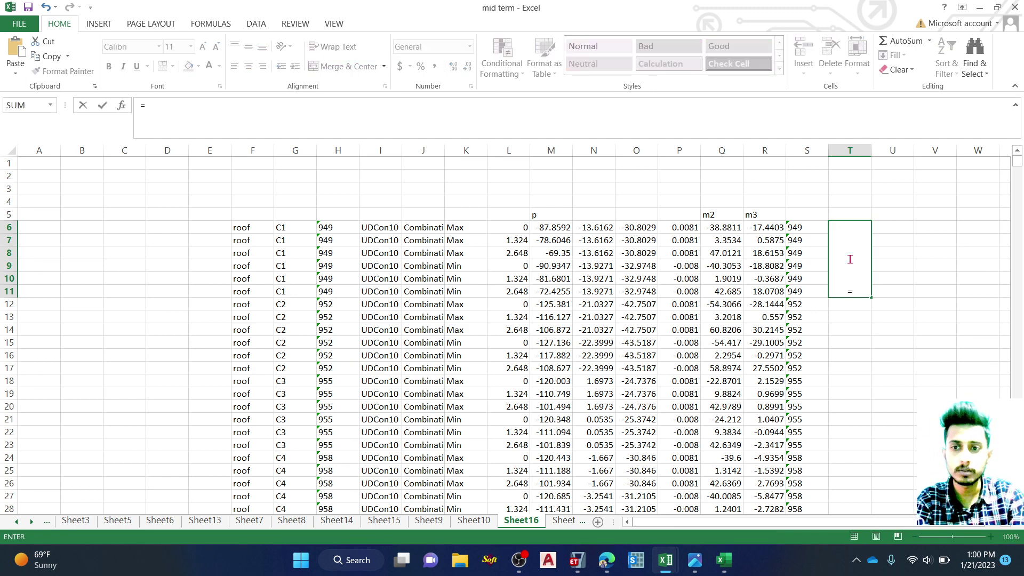
text(ab)
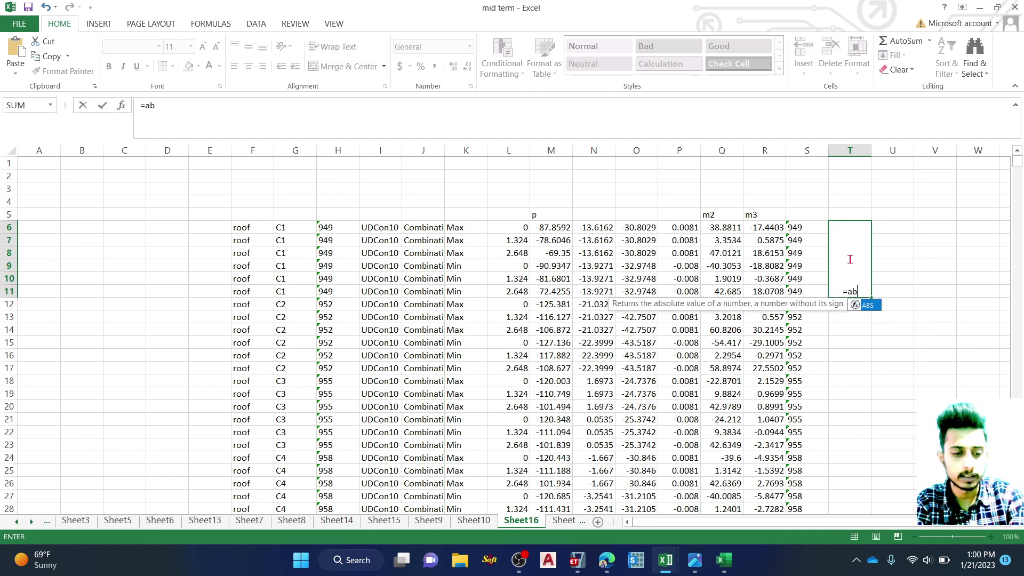
text(s()
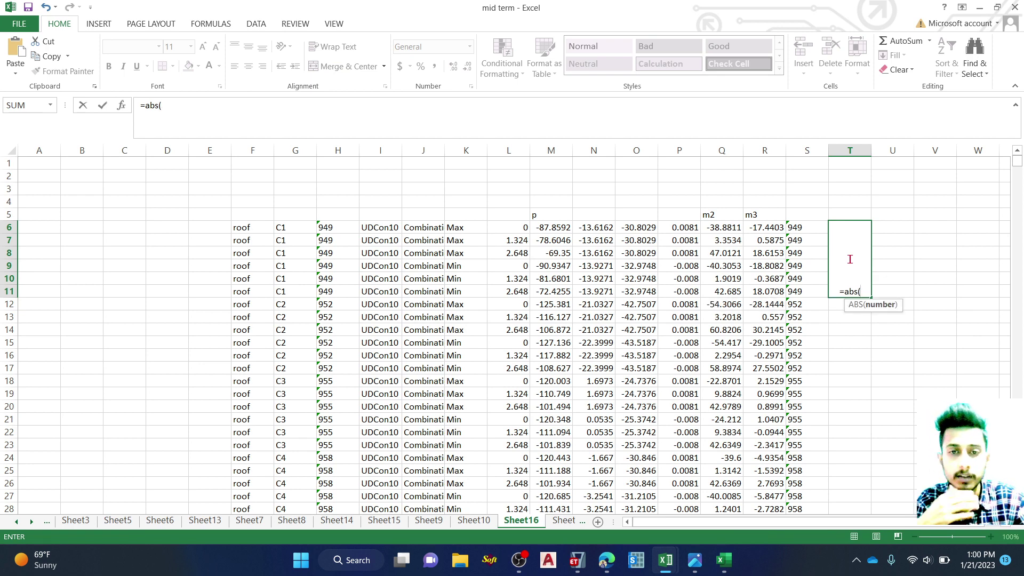
click(546, 272)
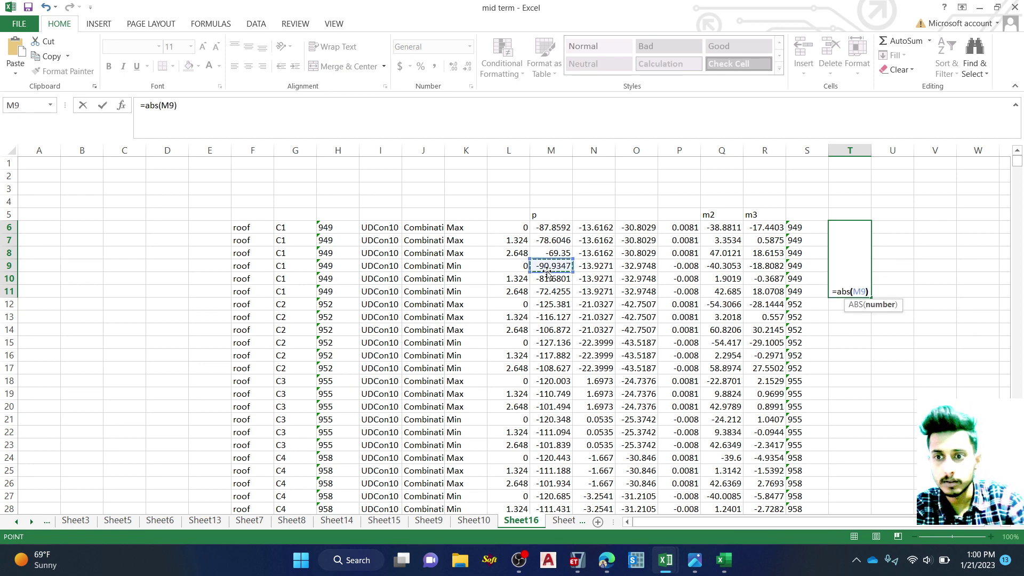
key(Return)
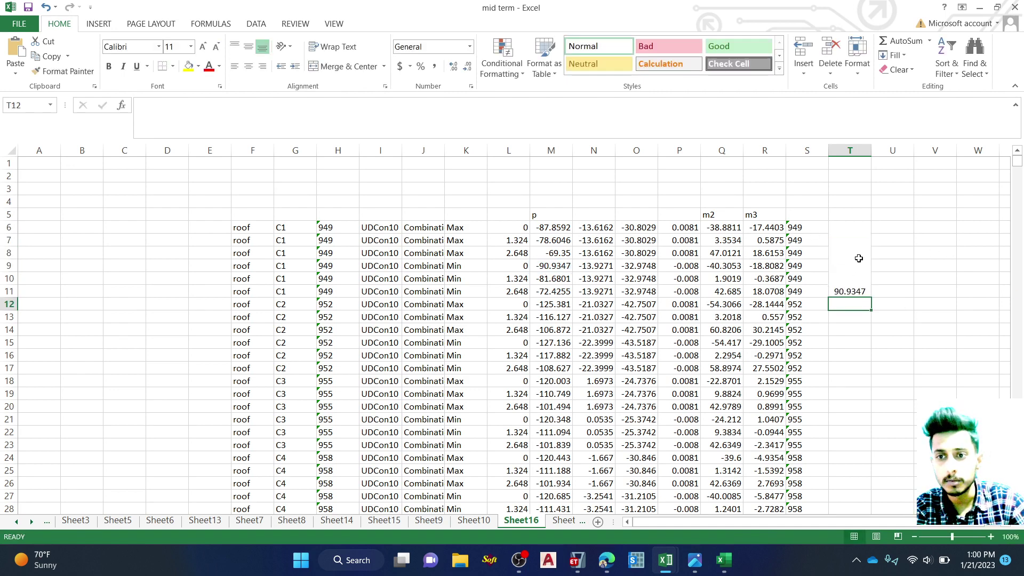
Step: Fill the merged axial force cell T6 across to columns U and V, and clear the formula in U6
click(858, 258)
drag(870, 295, 948, 299)
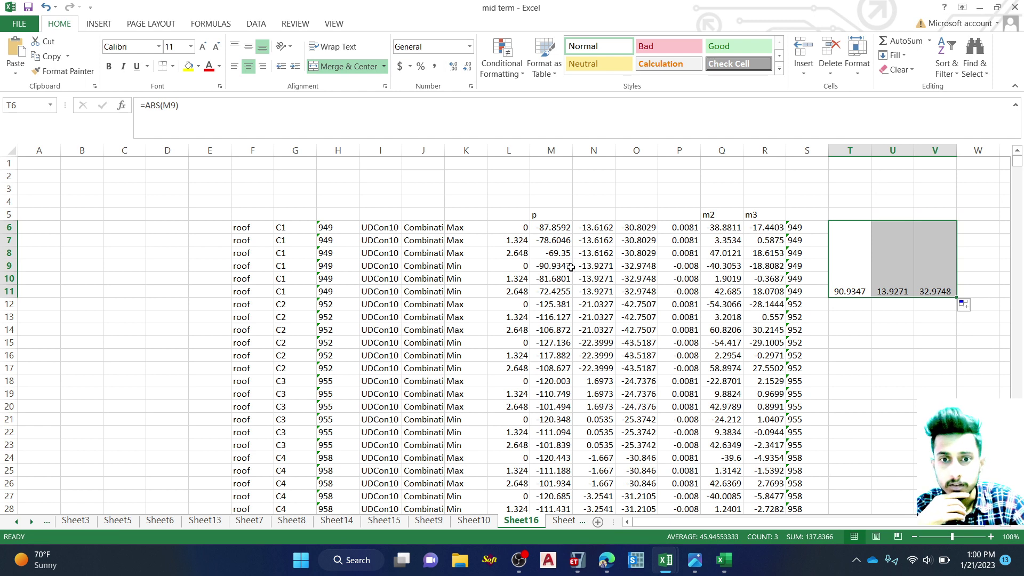
click(552, 267)
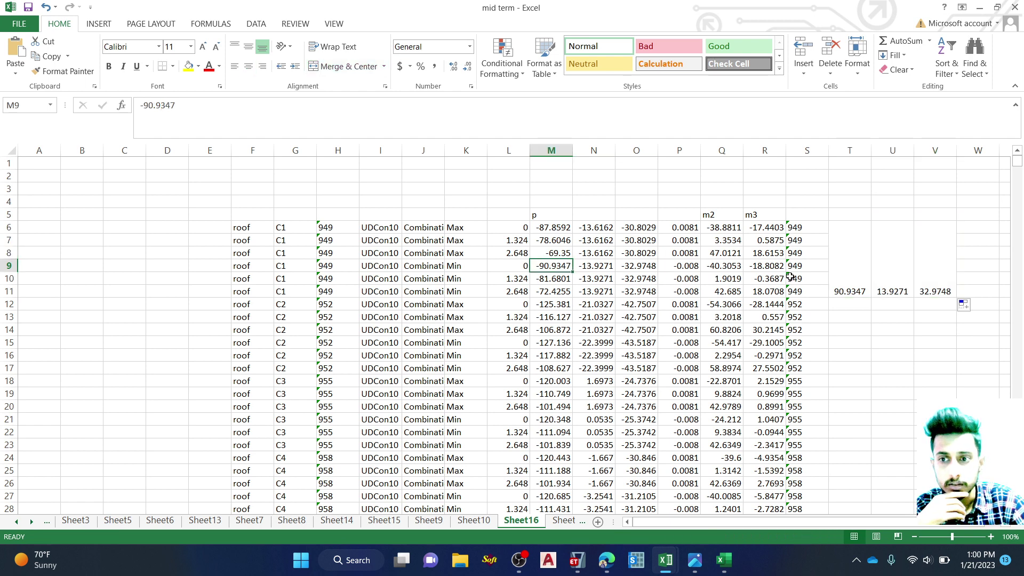
click(900, 282)
key(Delete)
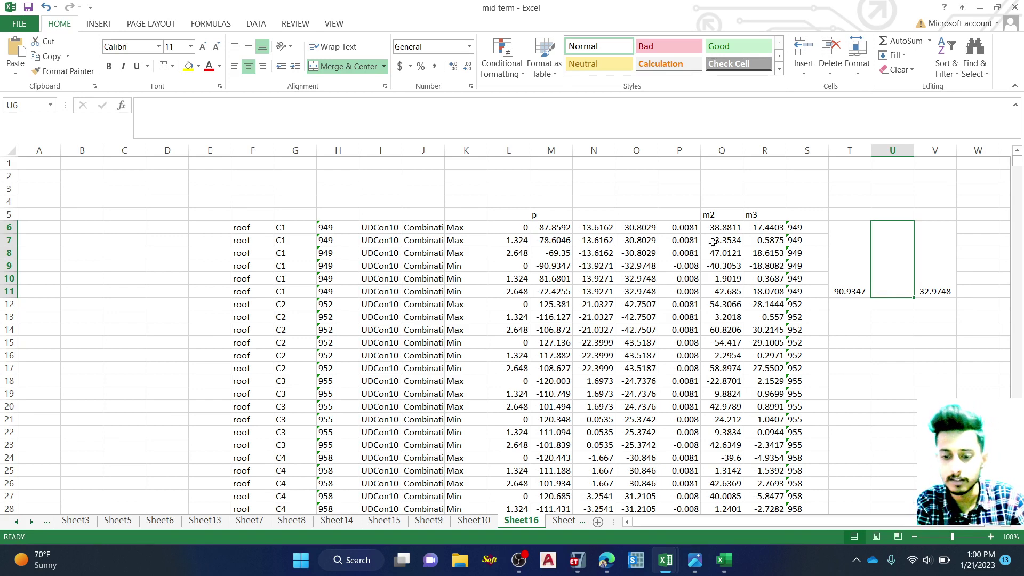
Step: Enter =ABS(Q9) in the merged cell U6 for m2 and fill it across to V6 for m3
text(=)
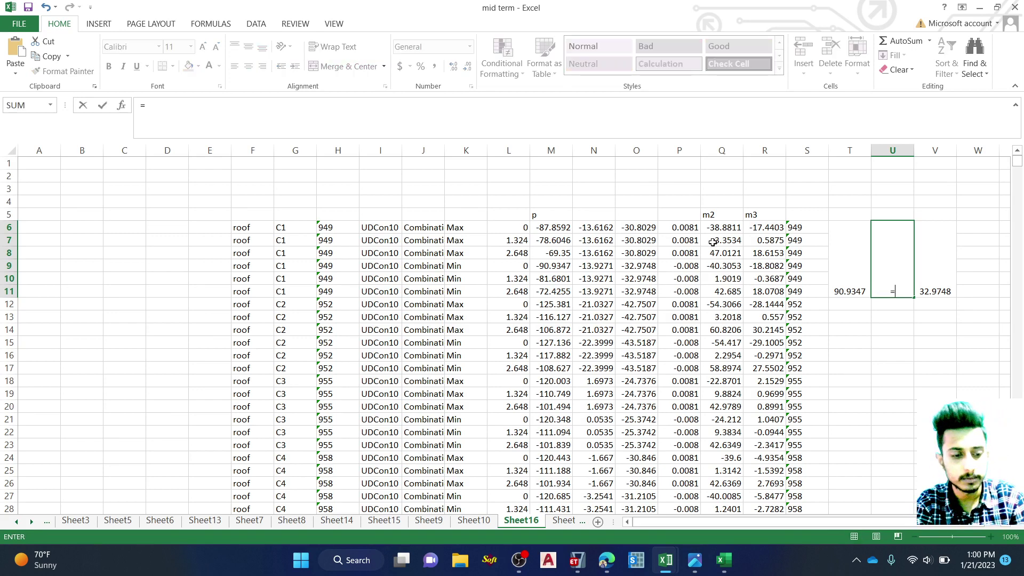
text(as)
key(BackSpace)
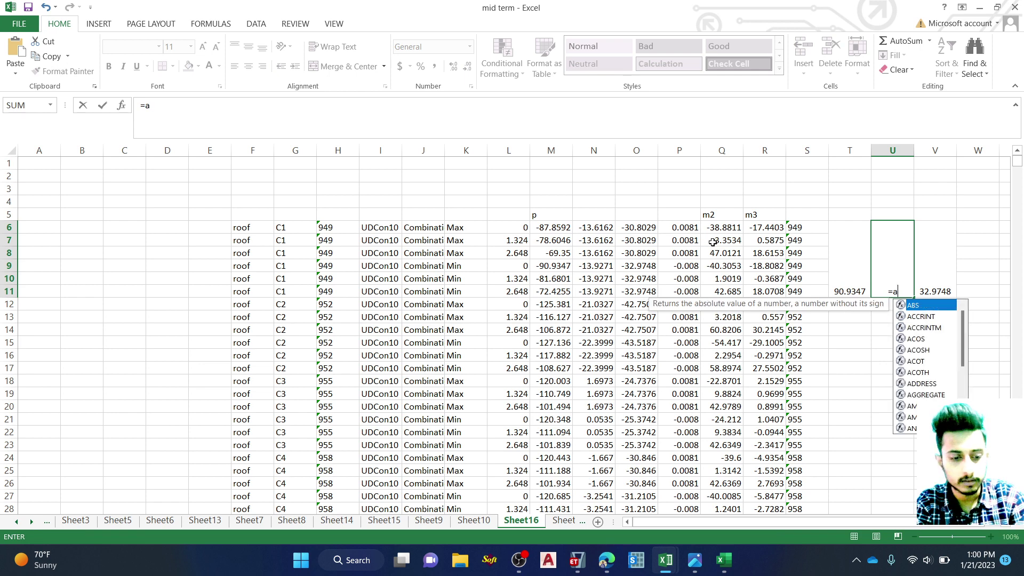
text(bs)
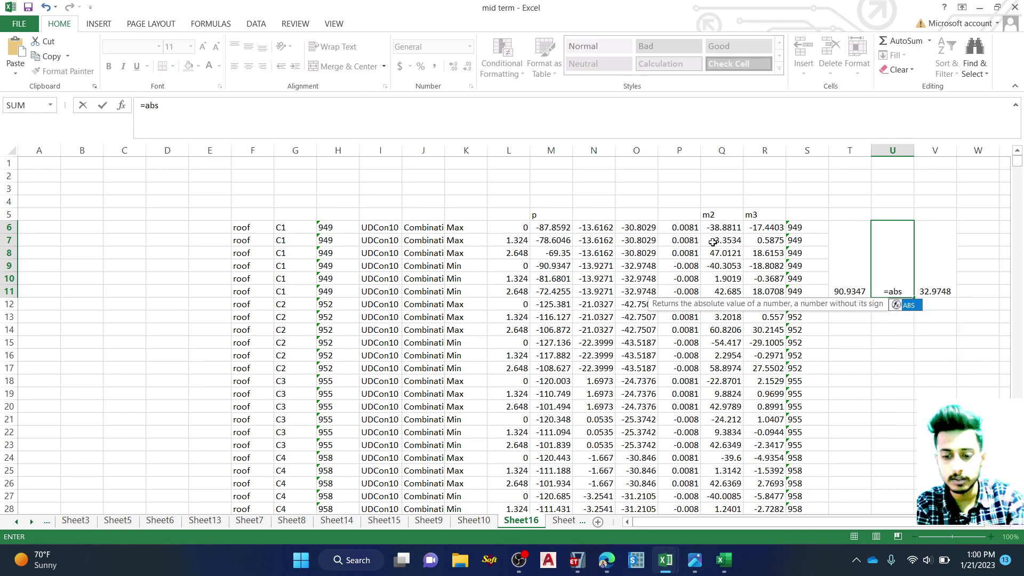
text(()
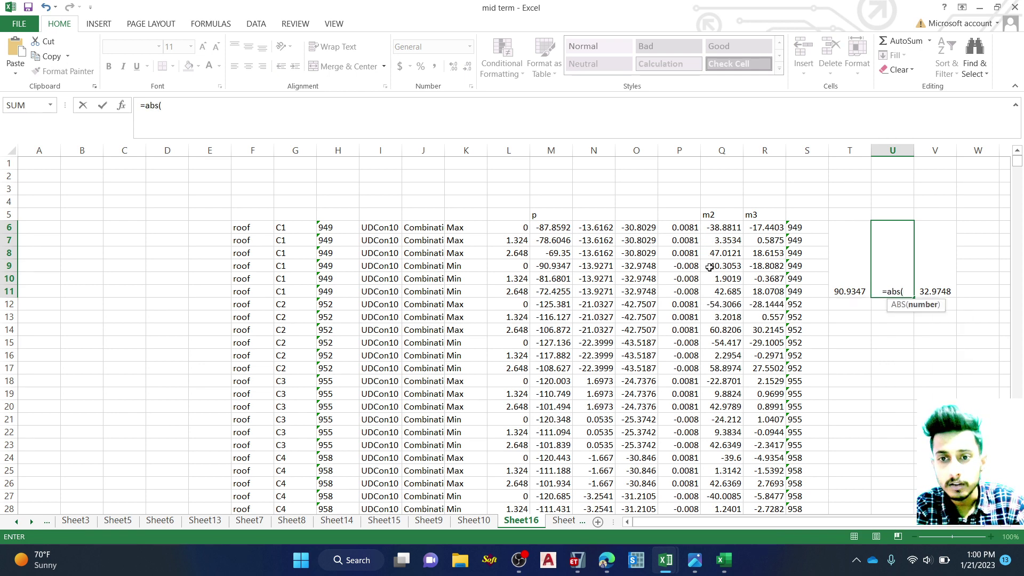
click(709, 267)
text())
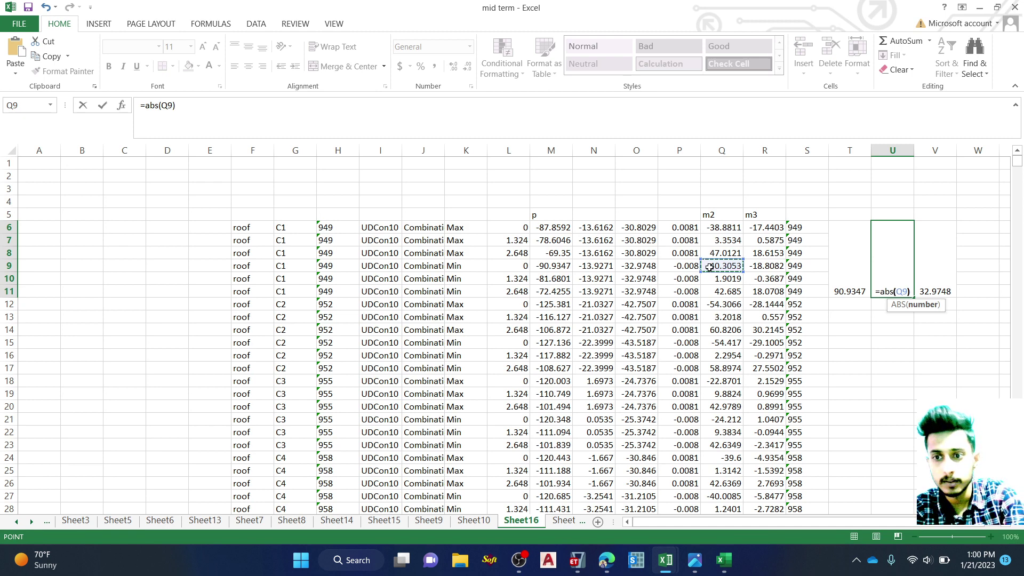
key(Return)
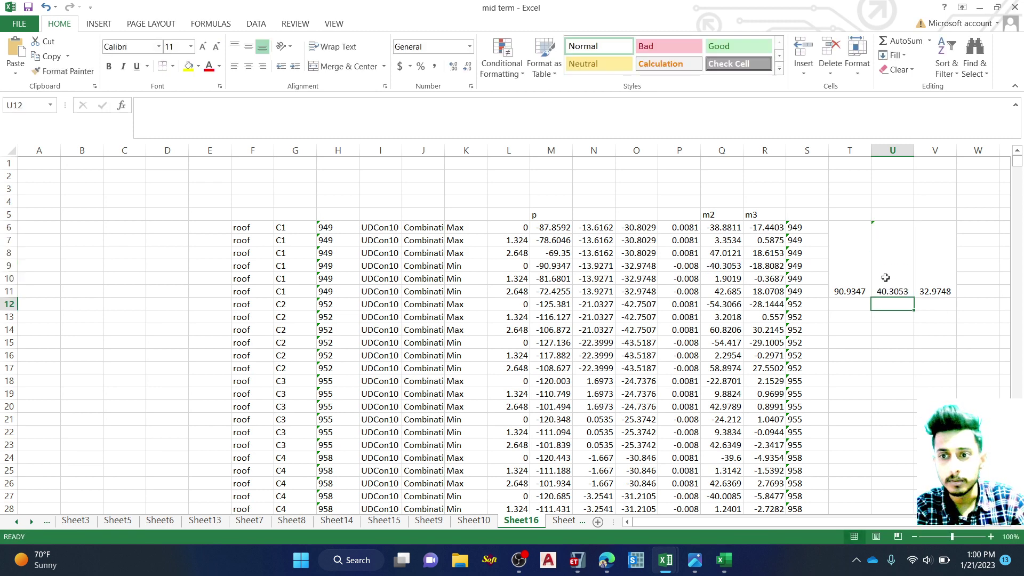
click(896, 287)
drag(913, 297, 939, 296)
Step: Fill the merged absolute force cells T6:V11 down alongside the force rows of all columns and review the copied results
click(896, 343)
mouse_move(859, 261)
mouse_down()
mouse_move(894, 258)
mouse_move(954, 304)
mouse_move(952, 451)
mouse_move(920, 574)
mouse_move(920, 496)
mouse_up()
scroll(900, 301, up, 16)
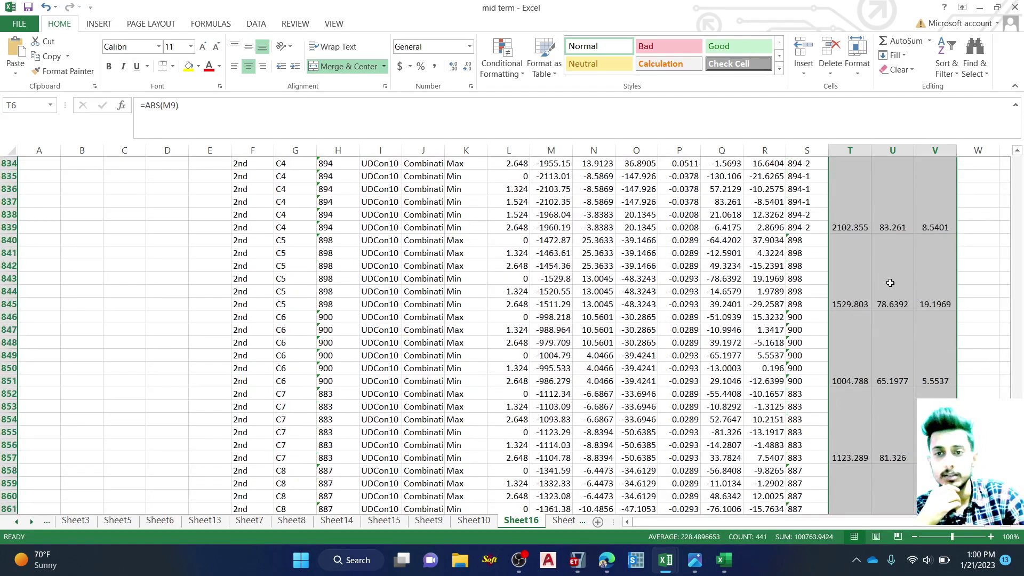
scroll(889, 277, up, 12)
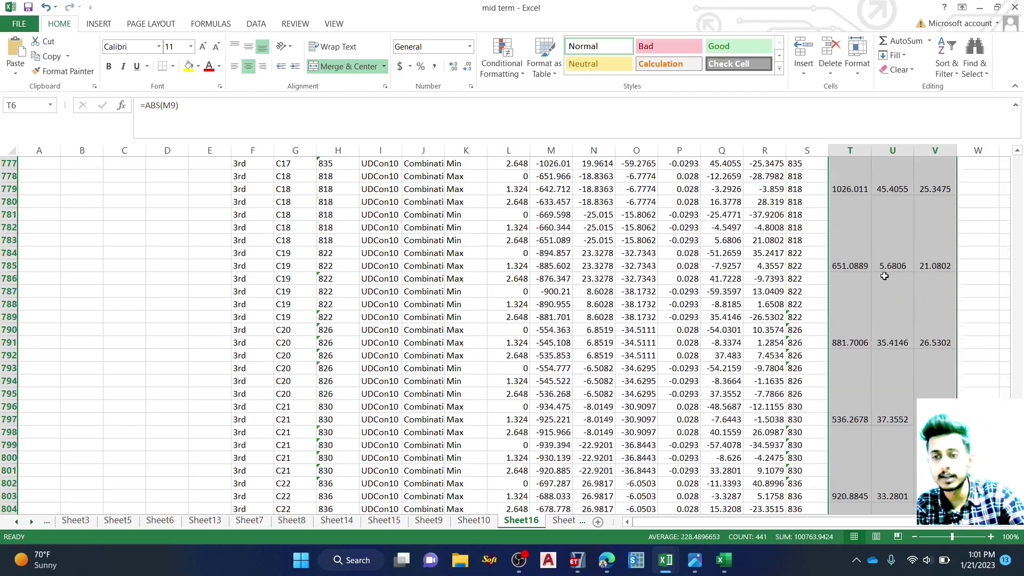
click(976, 258)
scroll(864, 210, up, 14)
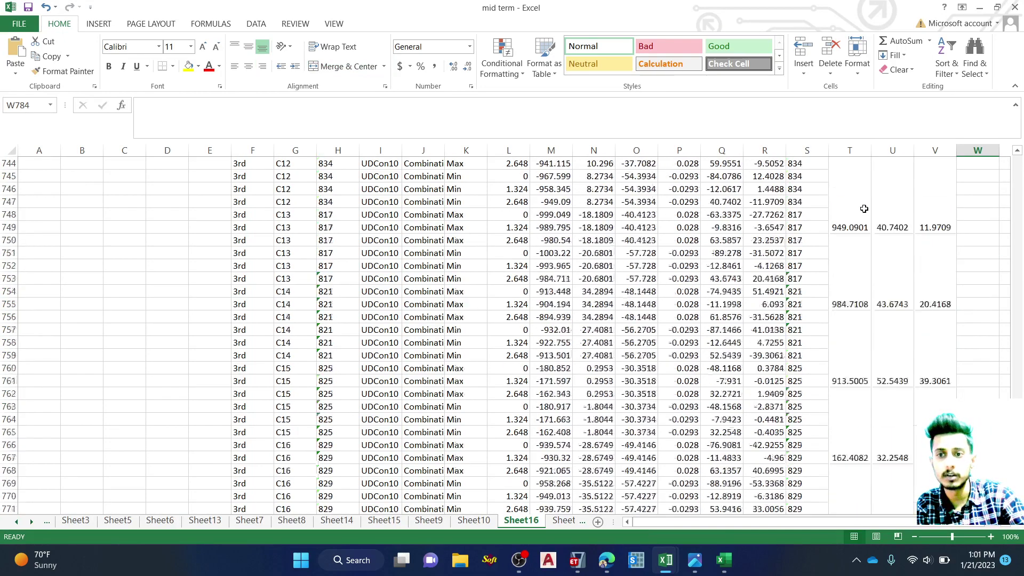
Step: Copy the absolute force cells from T6 down columns T to V and paste them as values starting at A846
scroll(864, 208, up, 3)
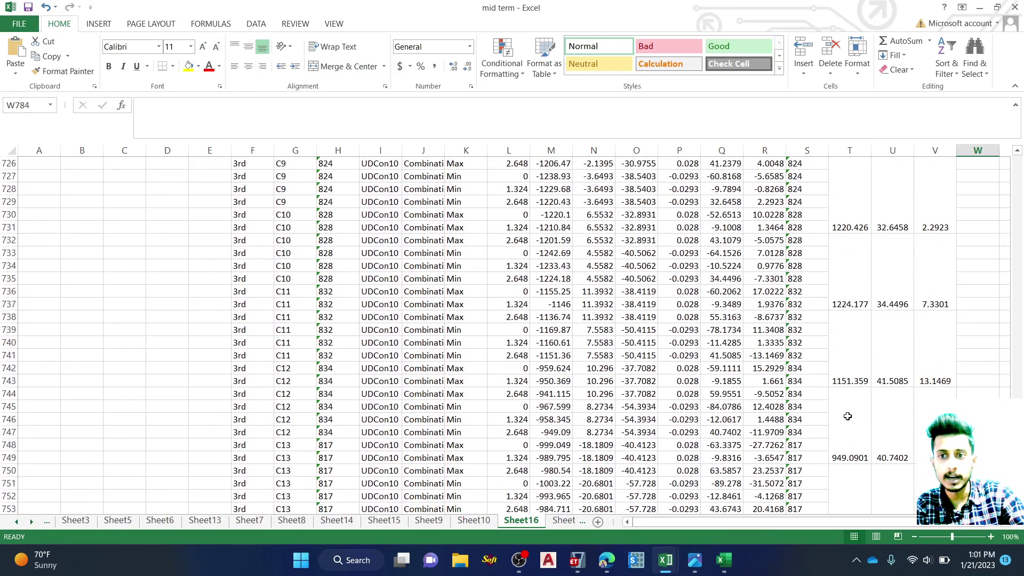
scroll(902, 334, up, 16)
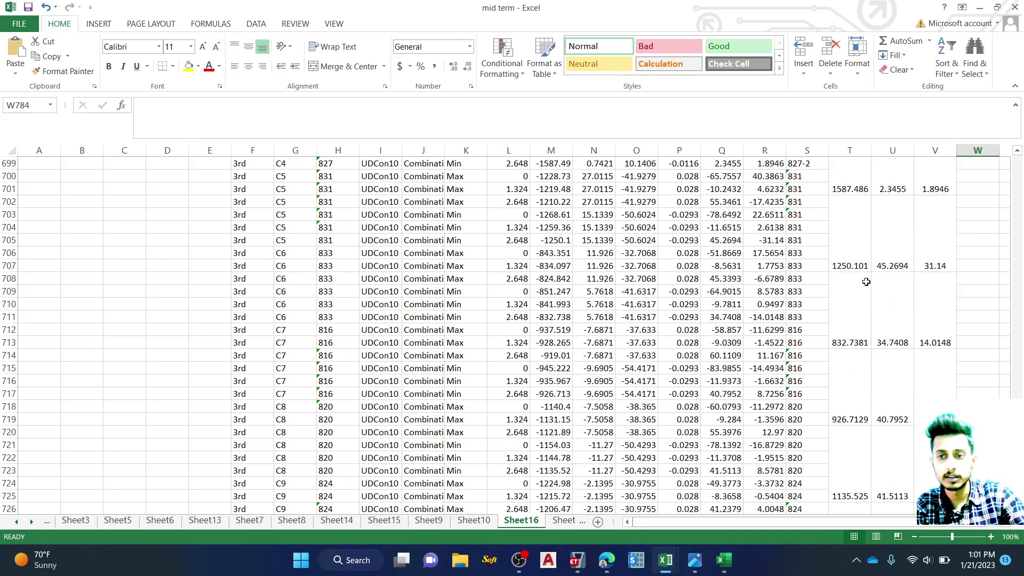
scroll(896, 263, up, 19)
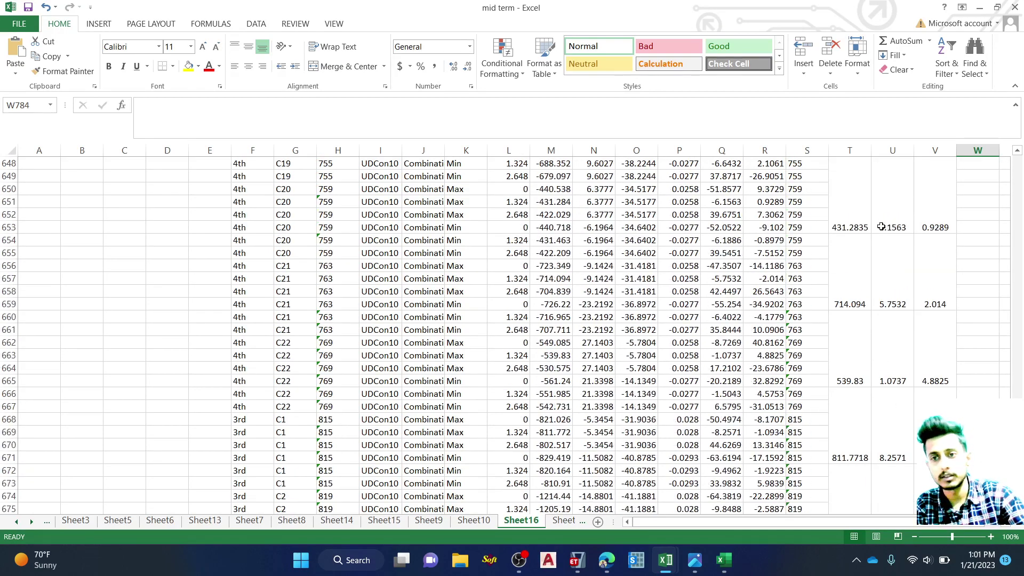
drag(1017, 395, 1013, 160)
drag(851, 241, 938, 510)
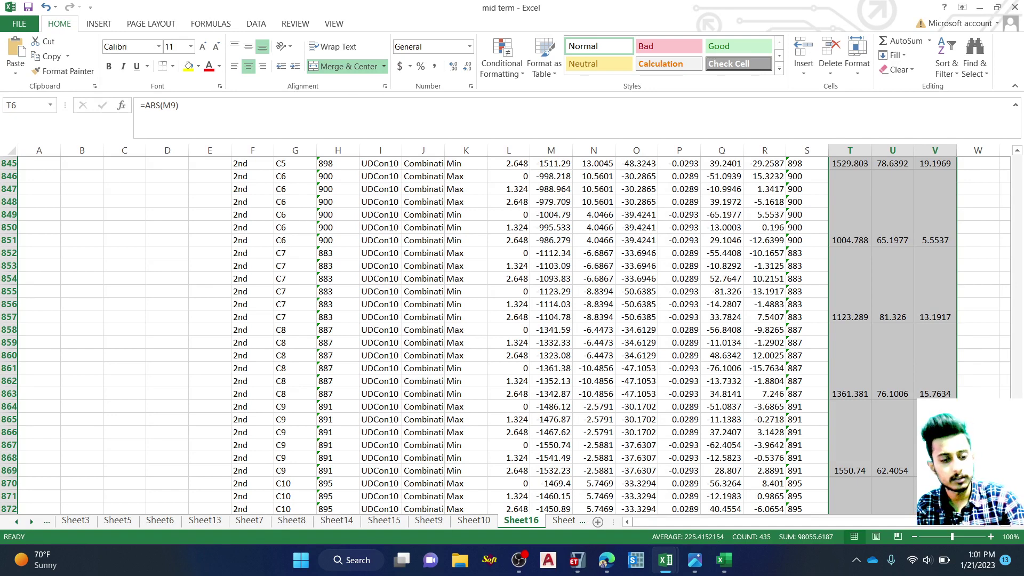
key(ctrl+c)
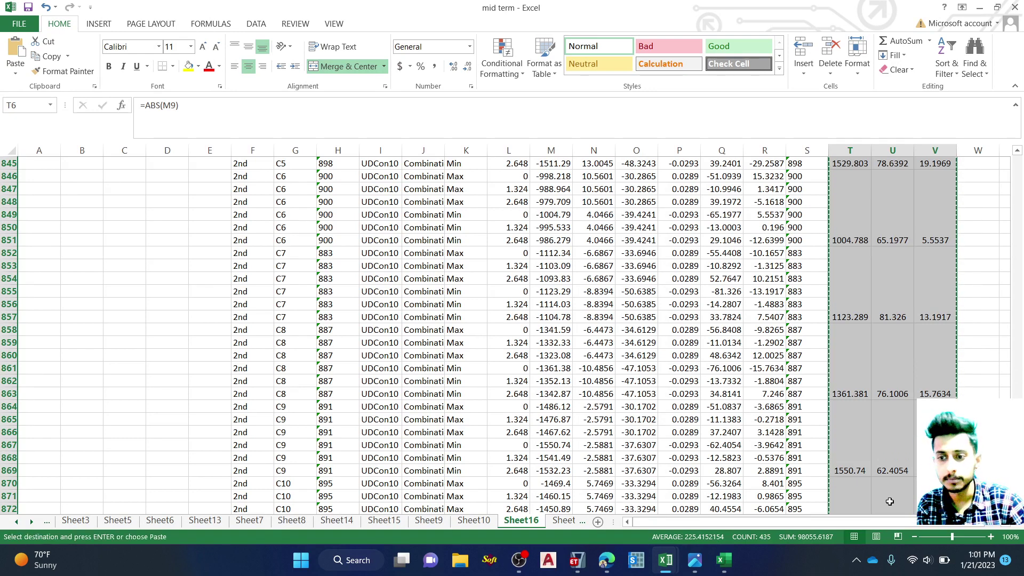
scroll(735, 525, right, 1)
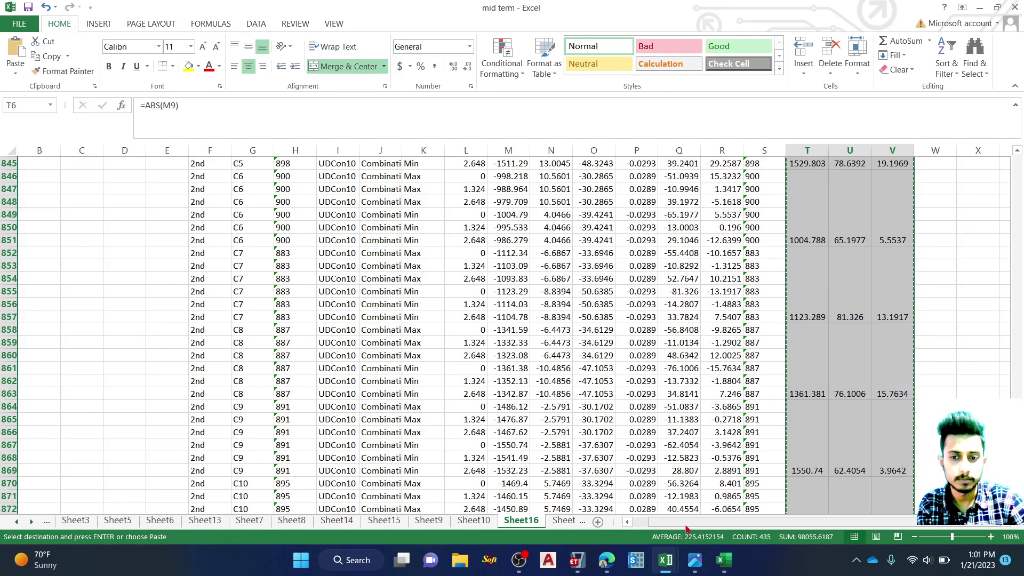
drag(670, 524, 650, 528)
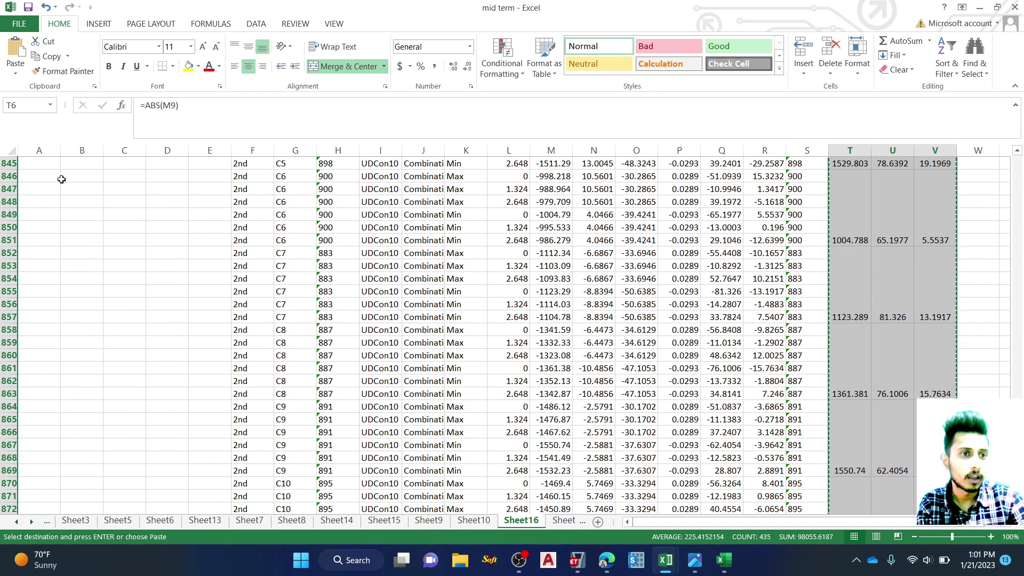
click(34, 176)
right_click(35, 176)
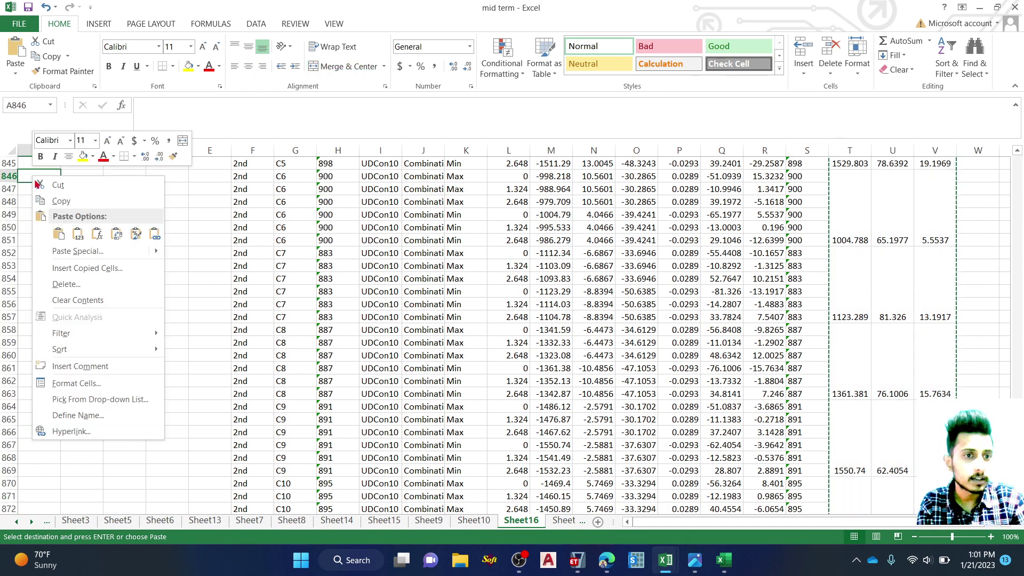
click(63, 233)
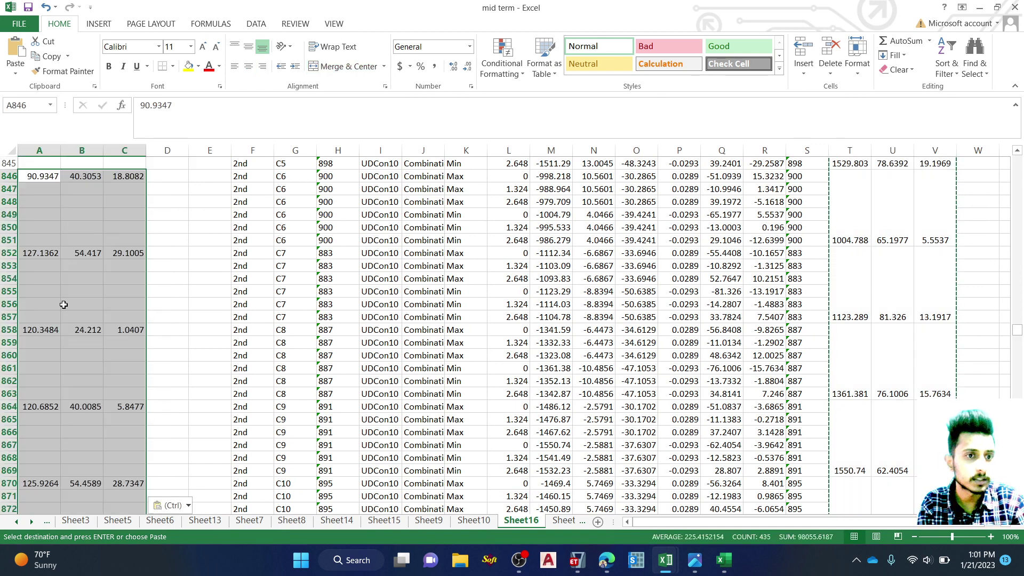
click(179, 241)
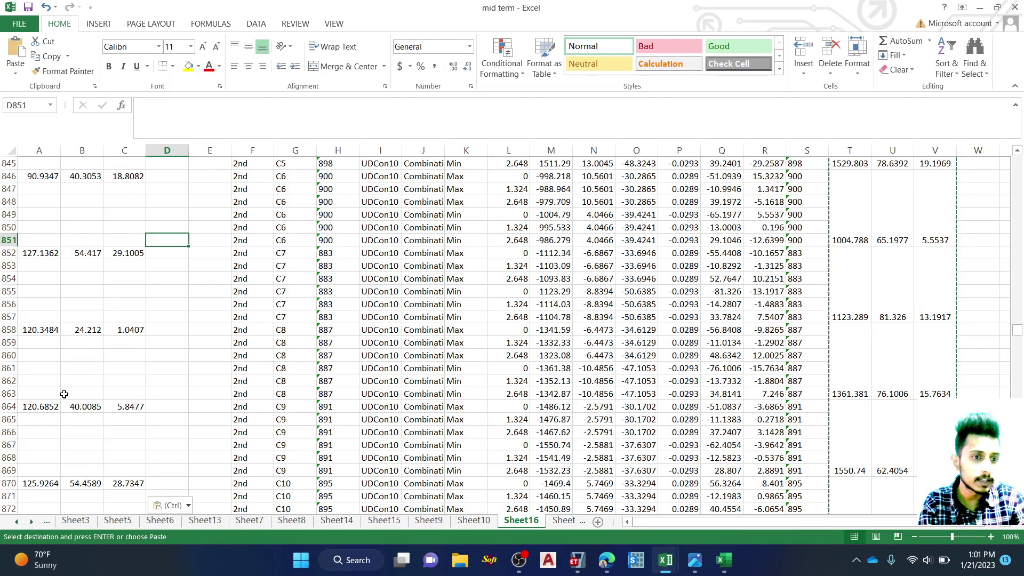
Step: Select the pasted force values in columns A to C from A846 down and turn on filtering for them
click(37, 178)
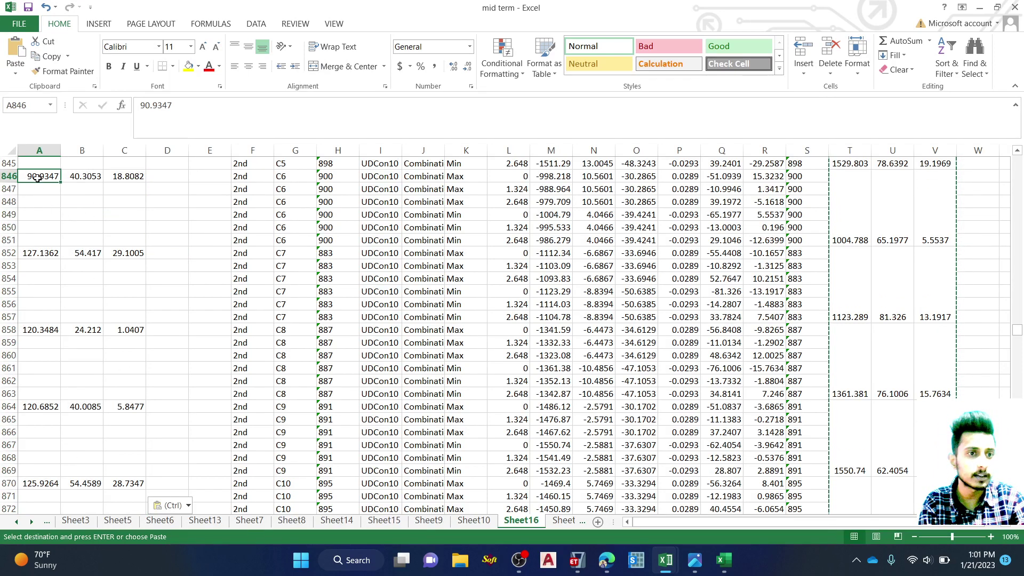
drag(38, 179, 128, 573)
scroll(176, 354, up, 12)
scroll(311, 242, down, 7)
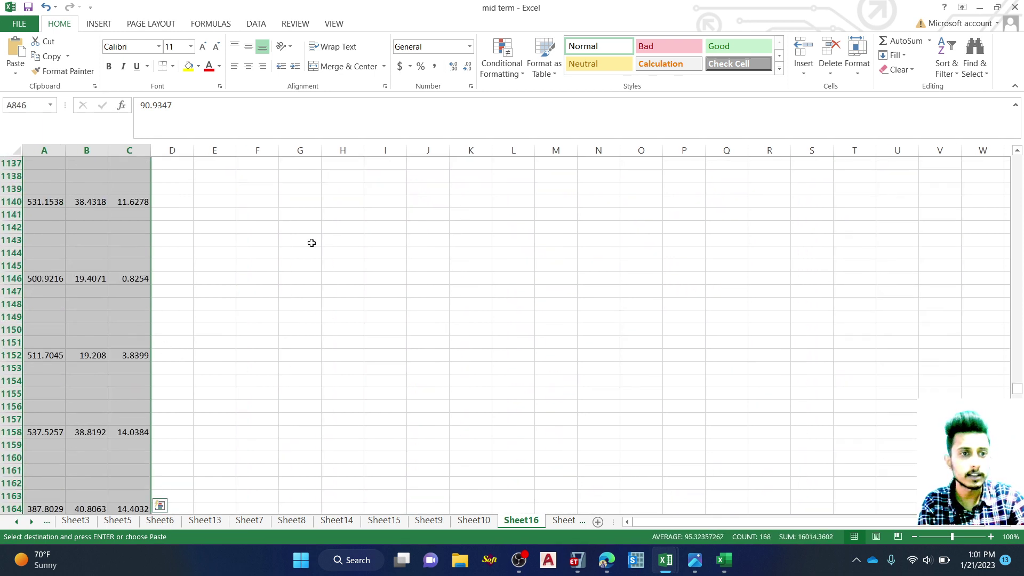
scroll(321, 265, up, 7)
scroll(321, 264, up, 20)
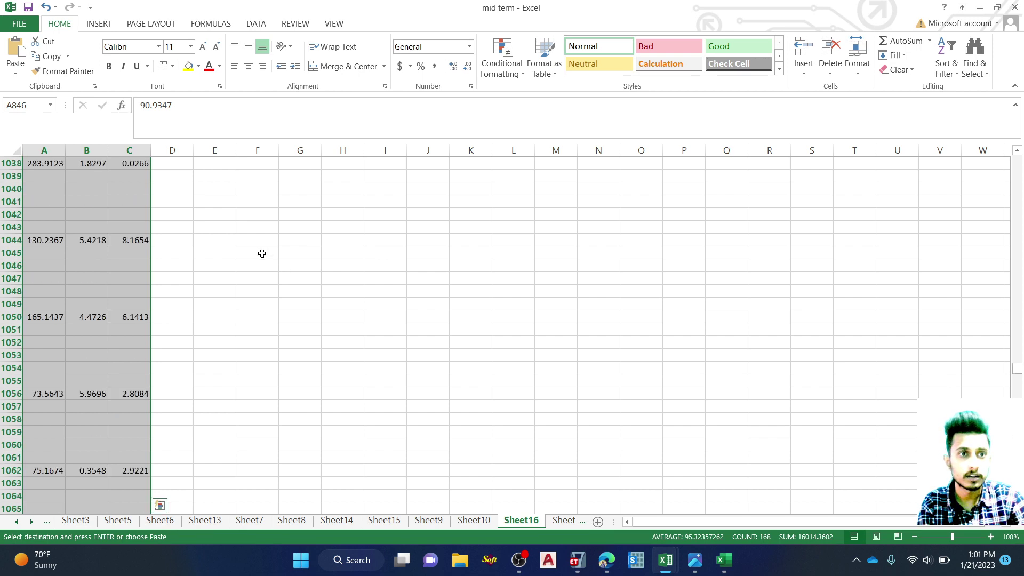
scroll(257, 256, up, 20)
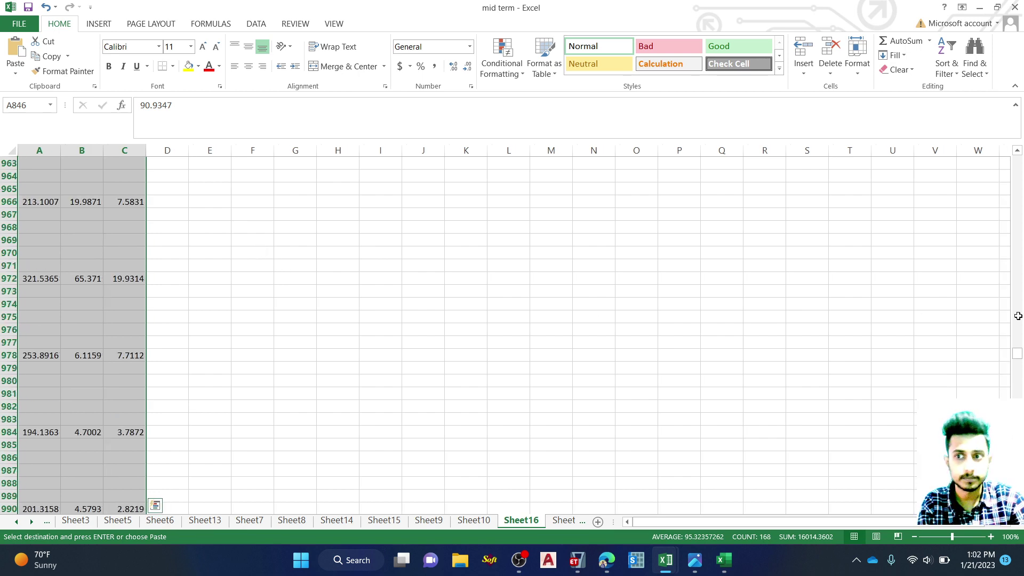
drag(1019, 356, 968, 327)
scroll(462, 352, up, 9)
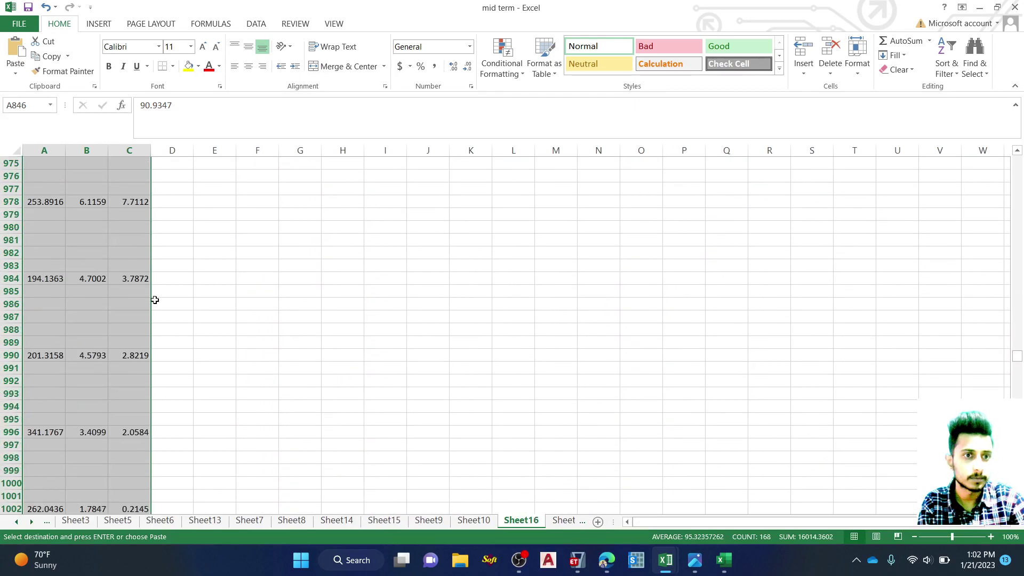
scroll(154, 299, up, 20)
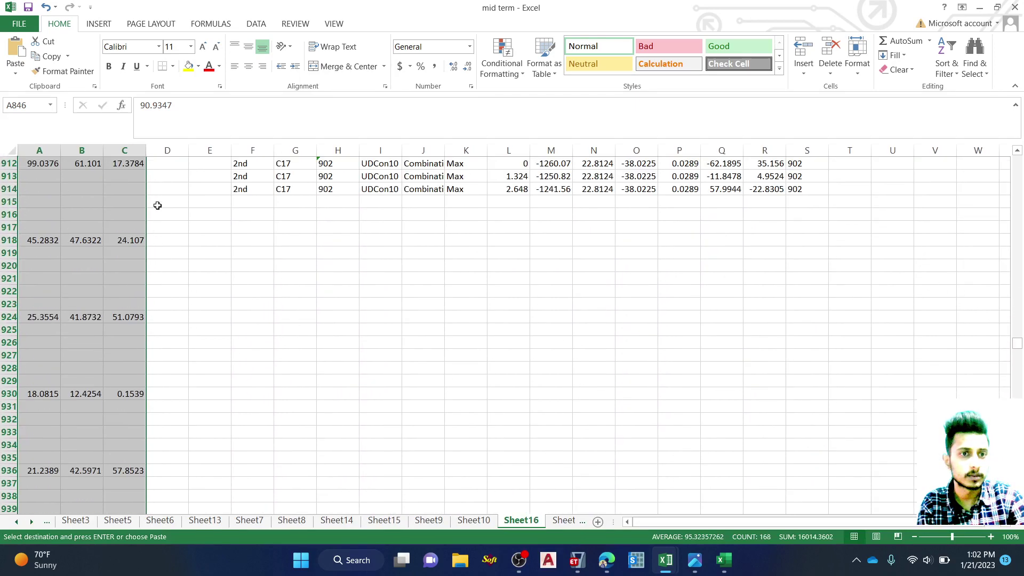
scroll(157, 207, up, 2)
scroll(160, 202, up, 6)
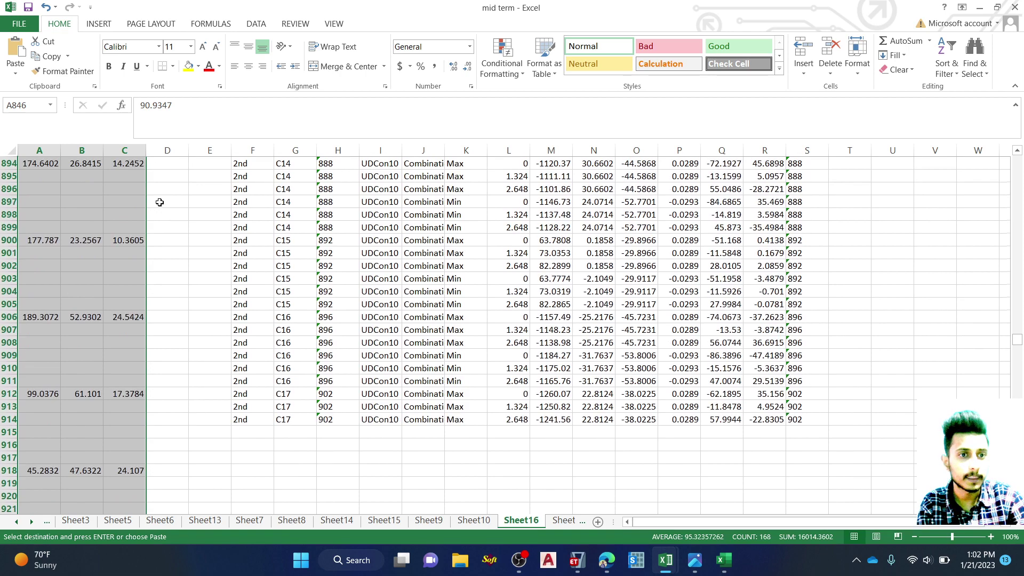
scroll(162, 200, up, 9)
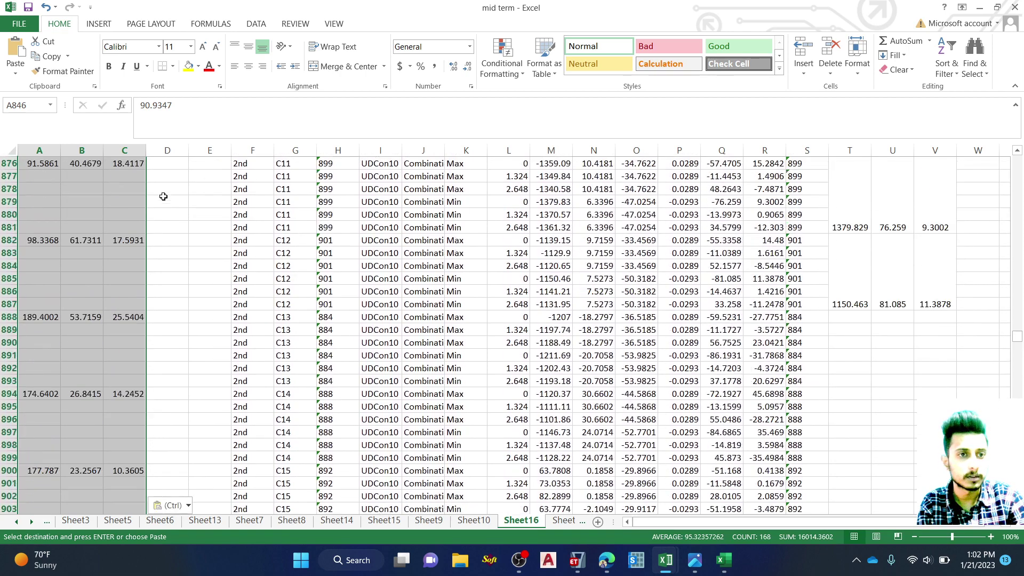
scroll(164, 196, up, 8)
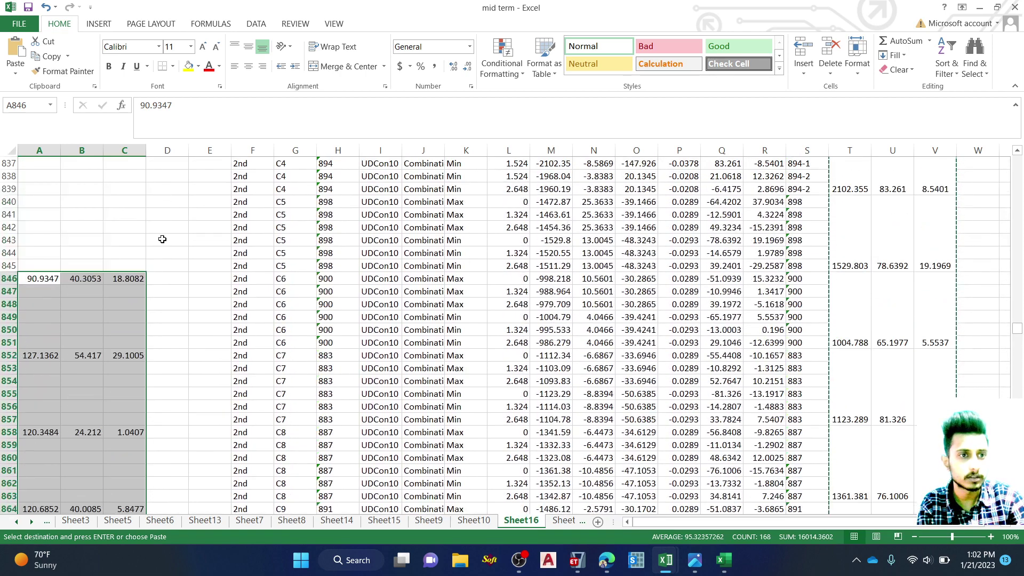
click(948, 73)
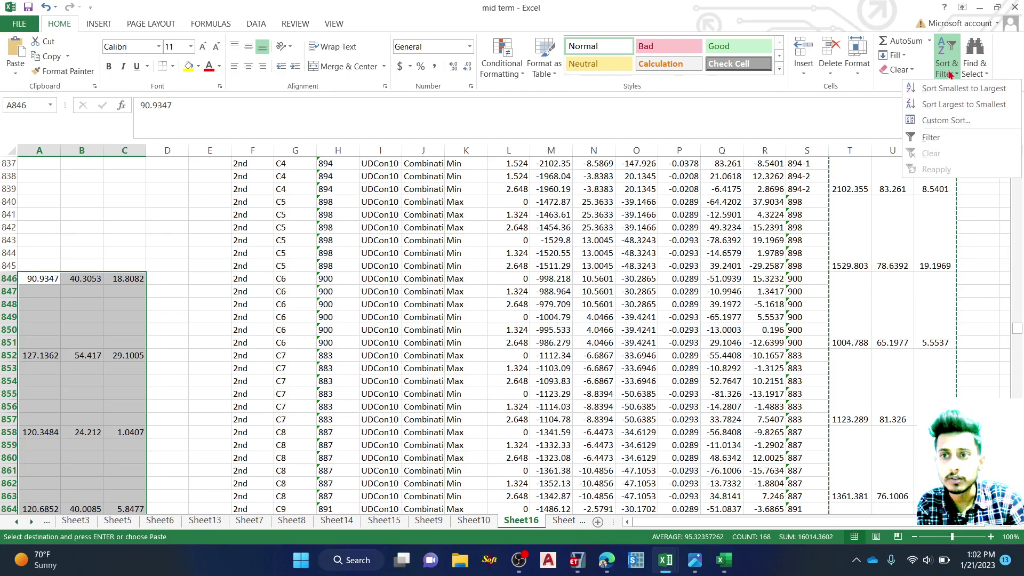
click(932, 134)
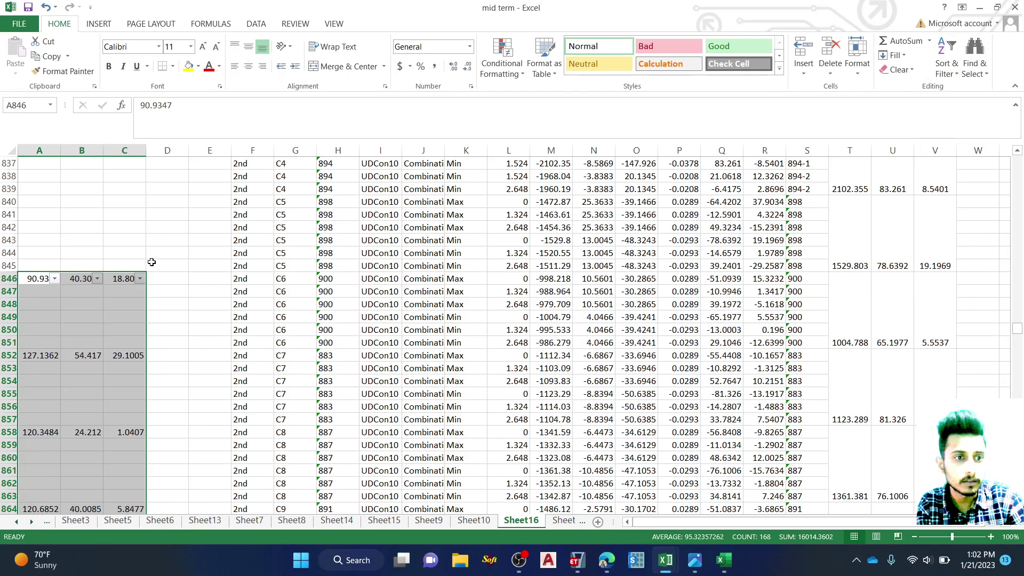
Step: Filter column A of the pasted forces to numbers between -5000 and 500000 so the blank rows are hidden
click(55, 279)
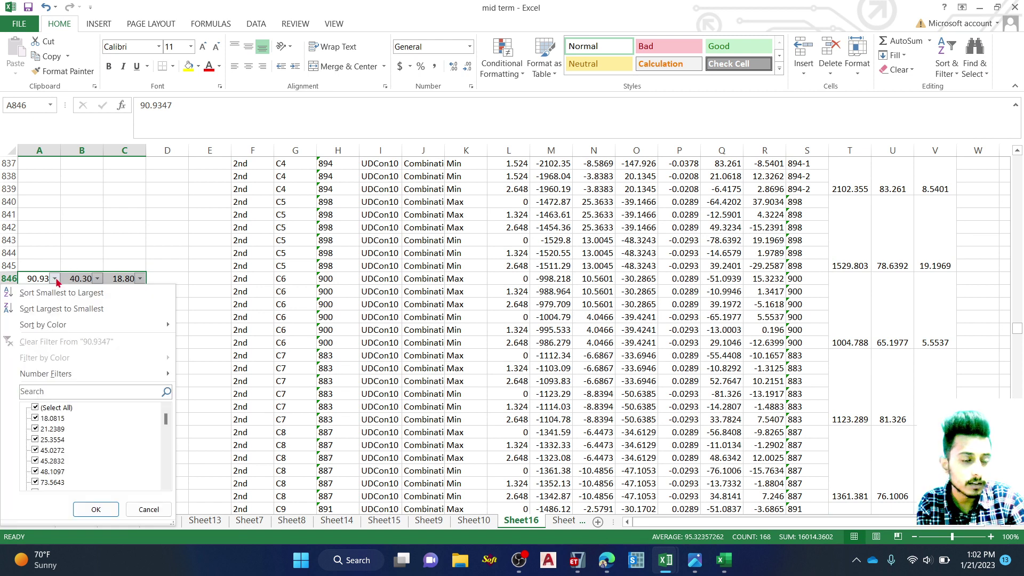
mouse_move(38, 375)
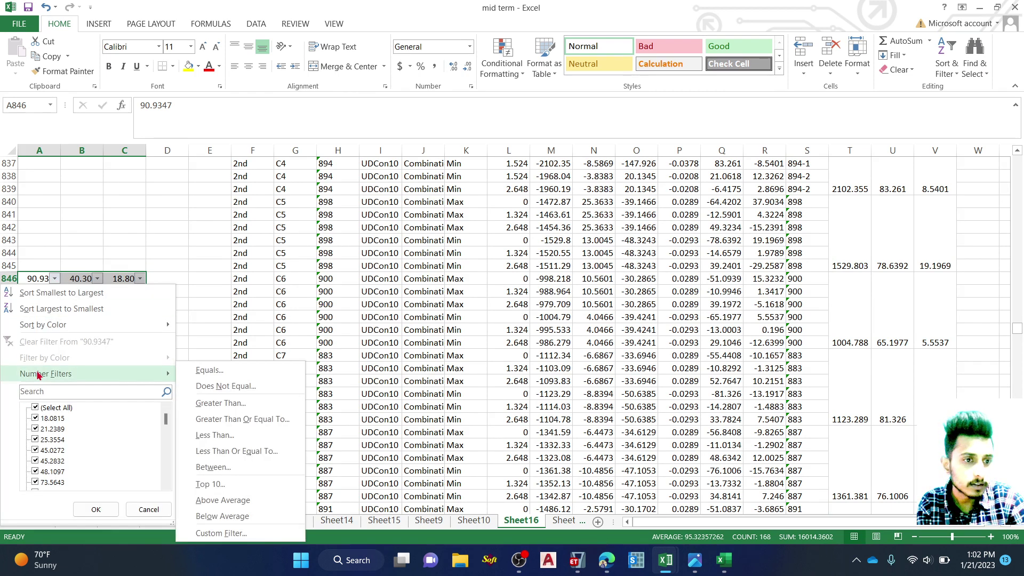
click(212, 468)
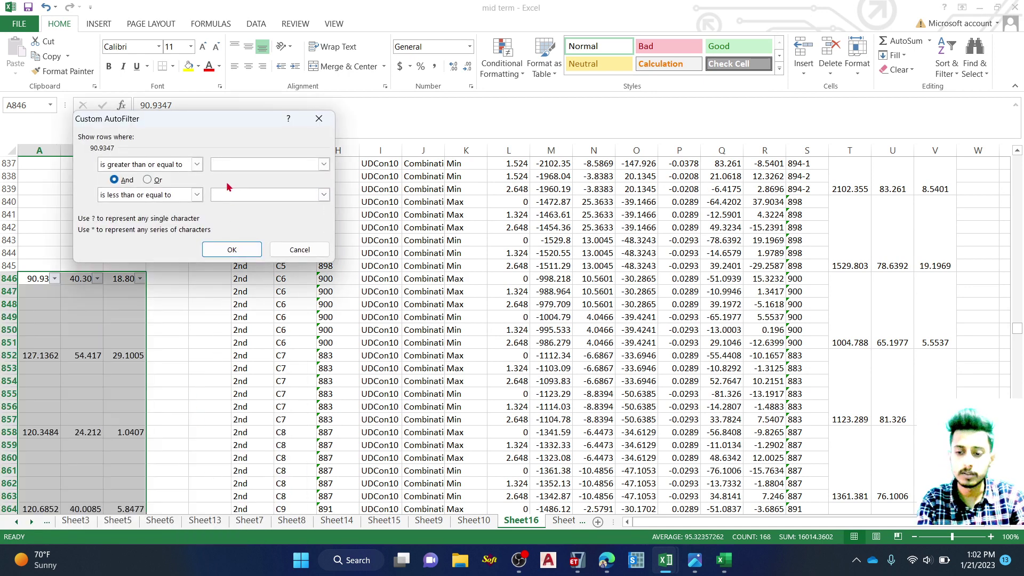
text(-5000)
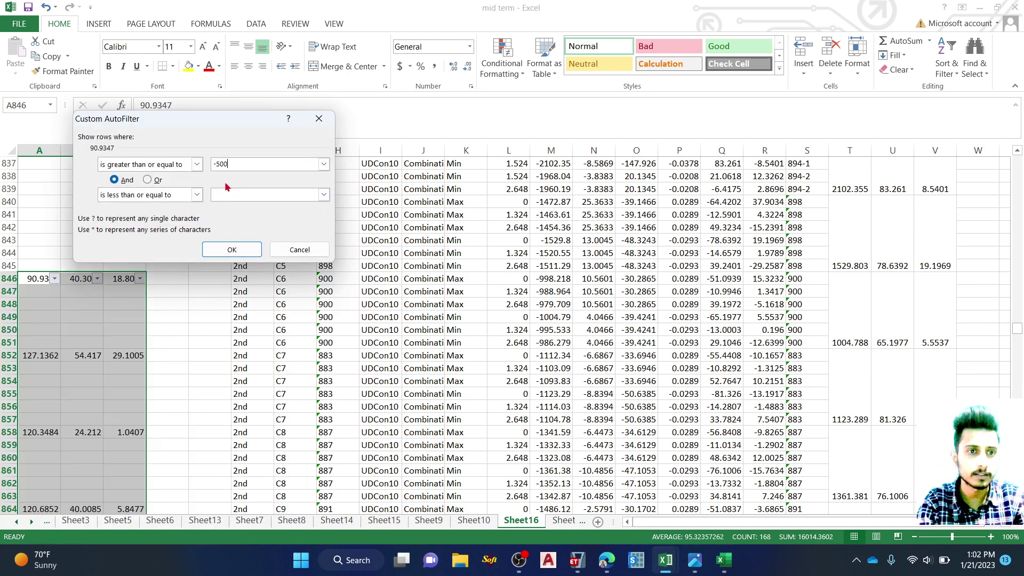
click(214, 193)
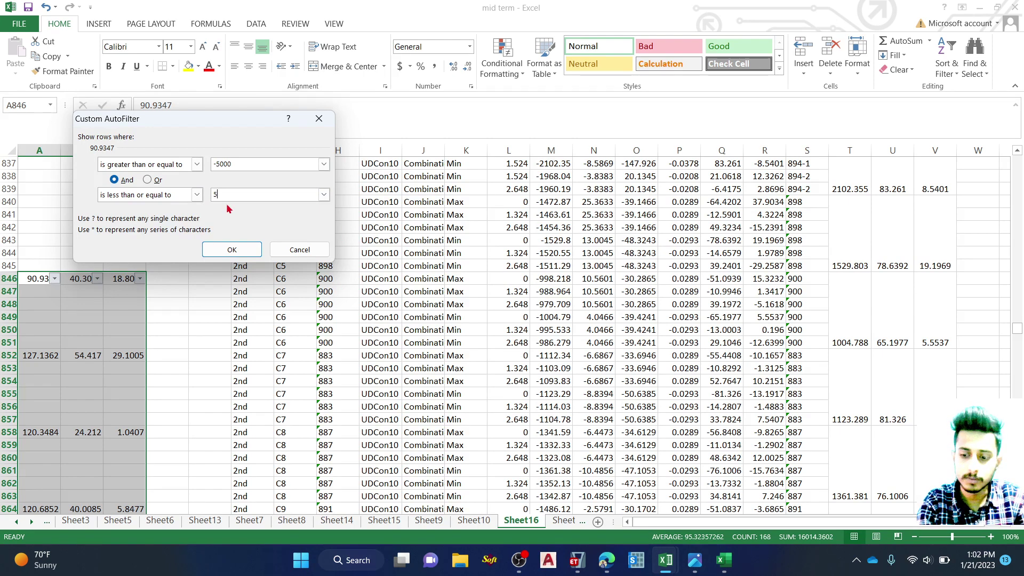
text(500000)
click(232, 250)
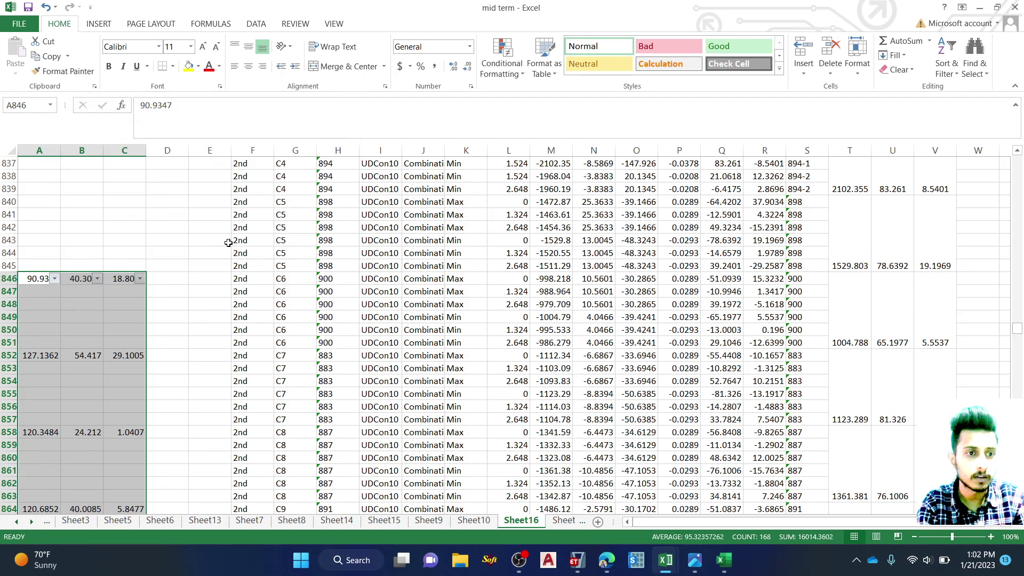
click(171, 341)
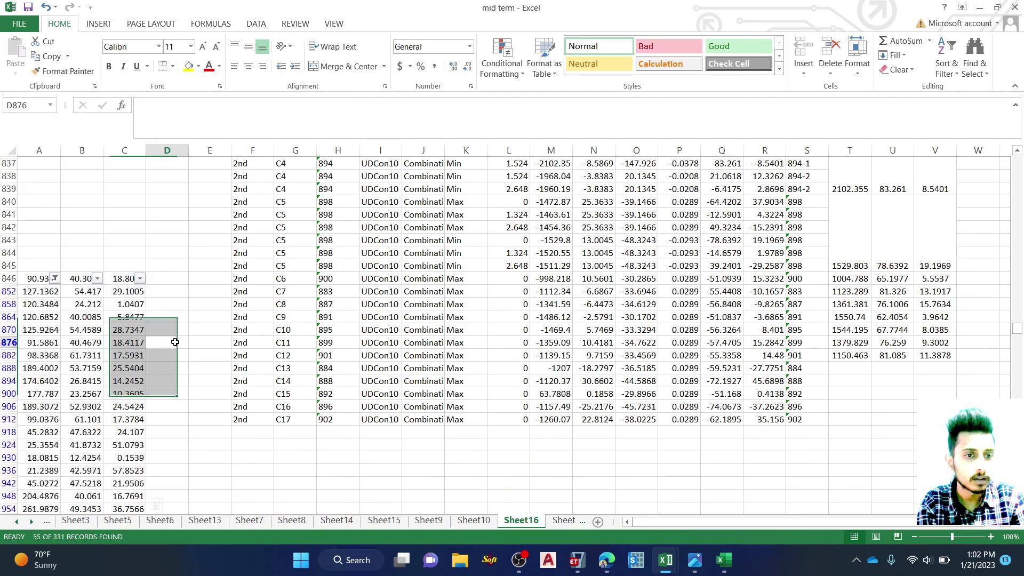
Step: Enter the headings p, m2 and m3 in cells A845, B845 and C845 above the filtered forces
scroll(74, 267, down, 1)
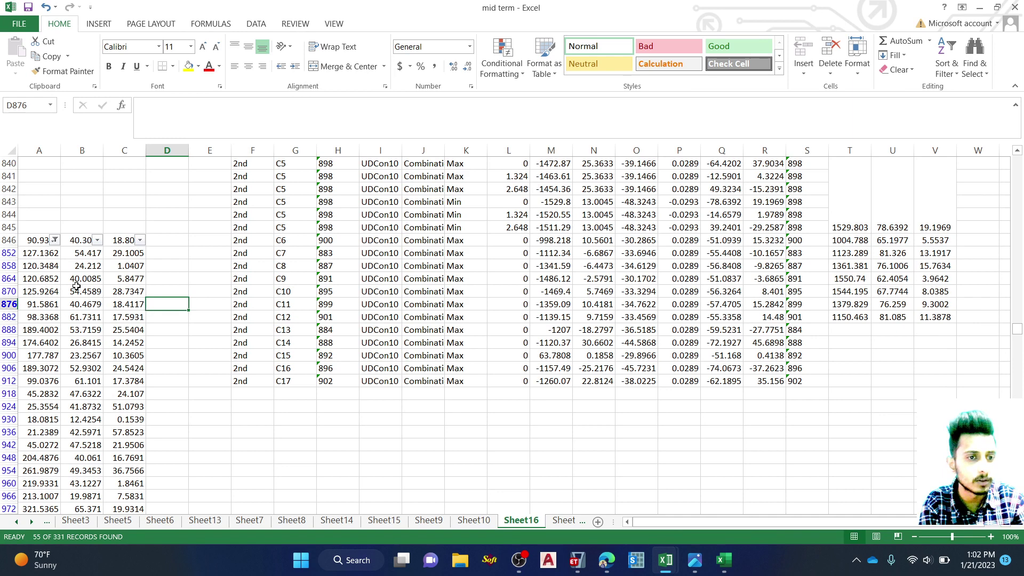
click(37, 229)
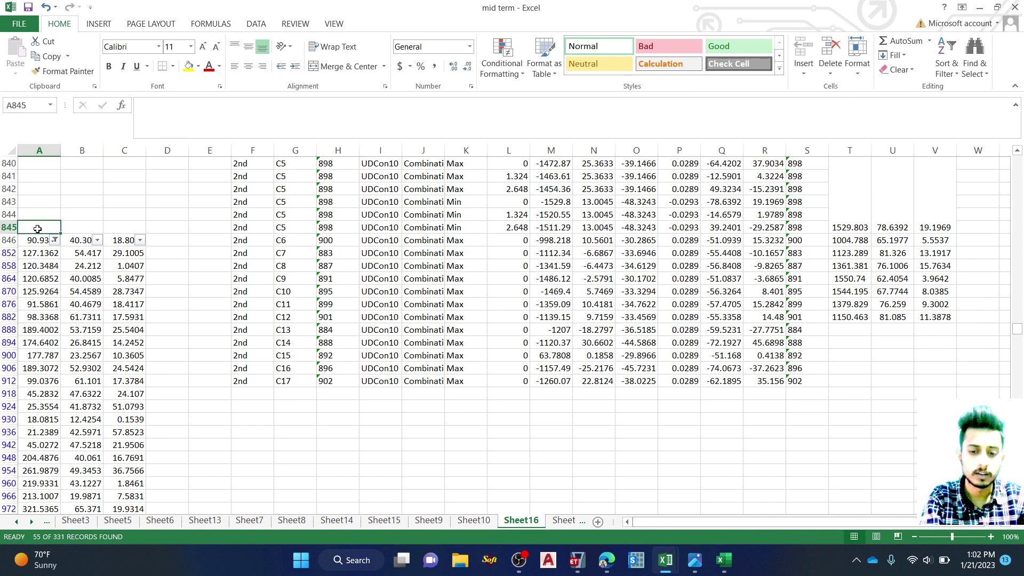
text(p)
click(76, 226)
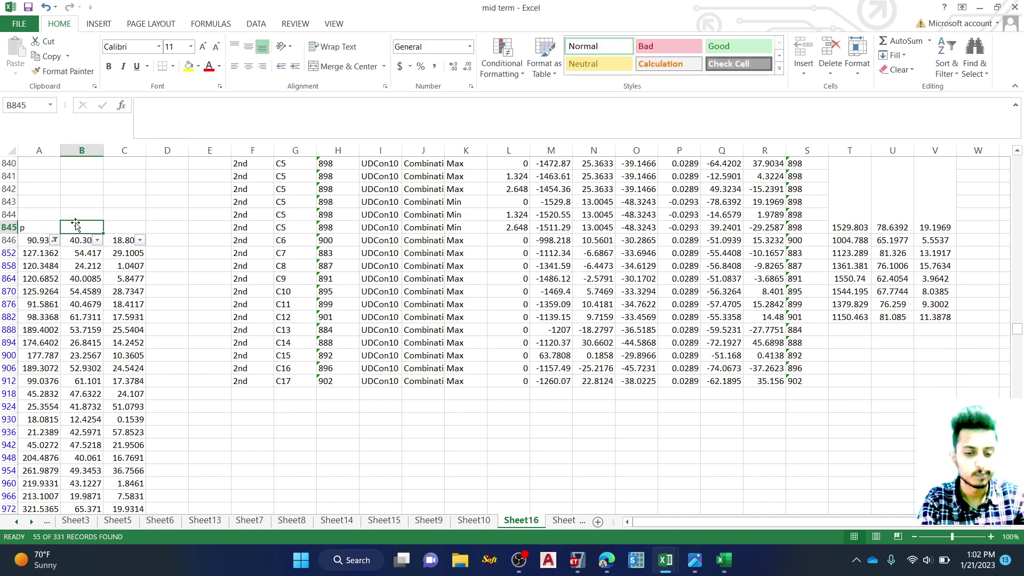
text(m)
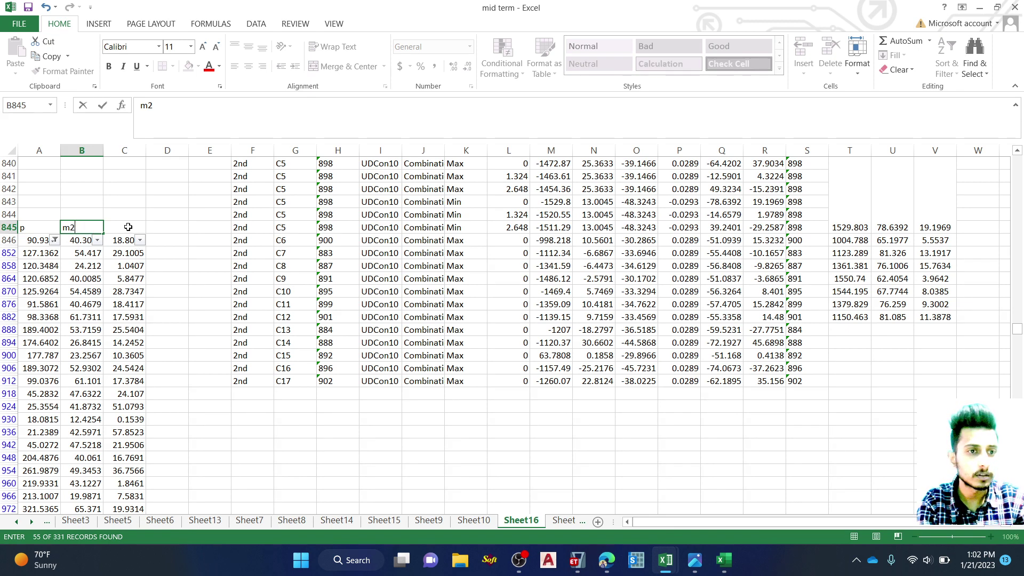
text(2)
click(128, 226)
text(m3)
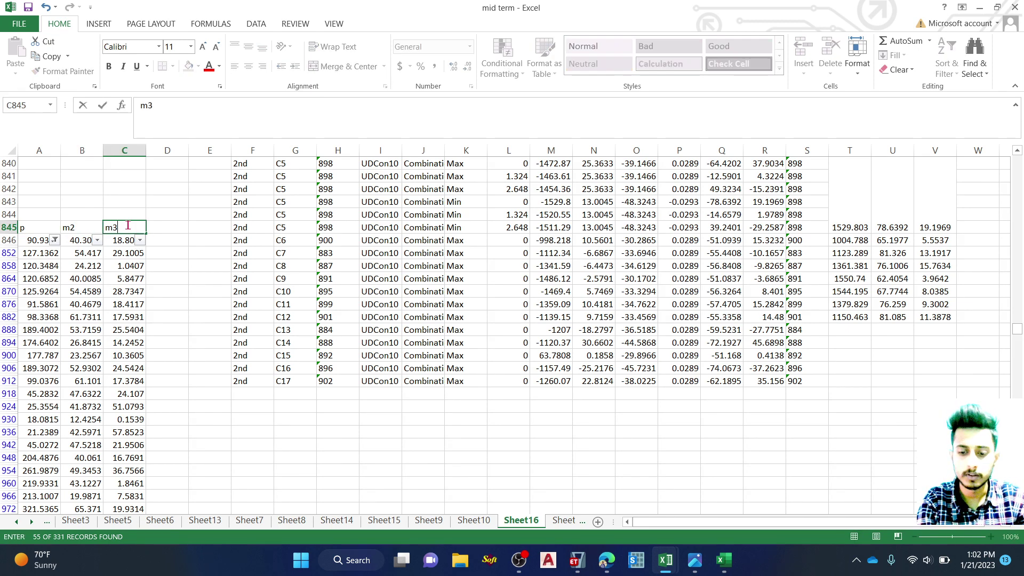
key(Return)
drag(41, 305, 125, 305)
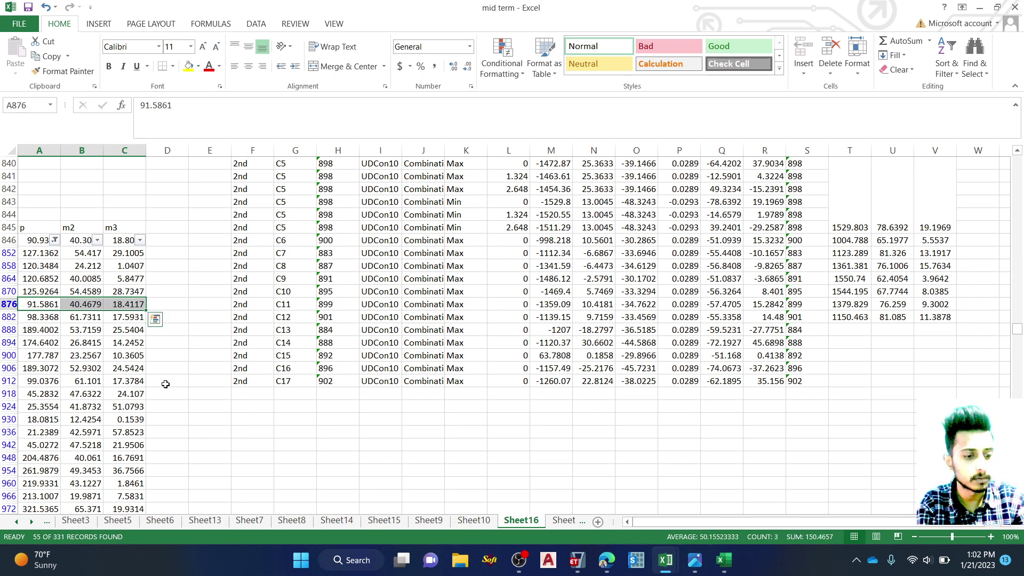
key(ctrl+c)
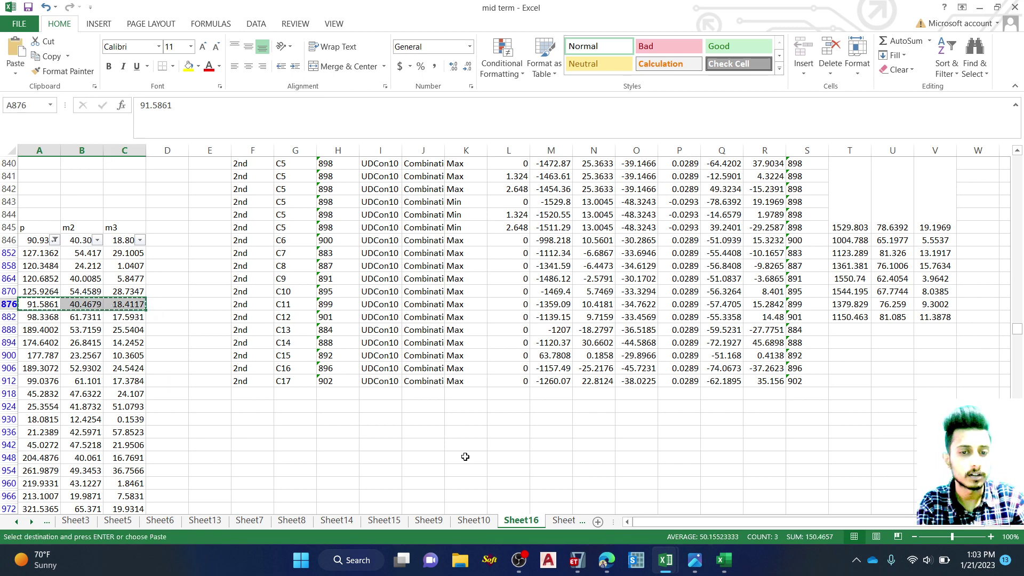
click(464, 457)
drag(41, 303, 119, 444)
scroll(117, 438, up, 4)
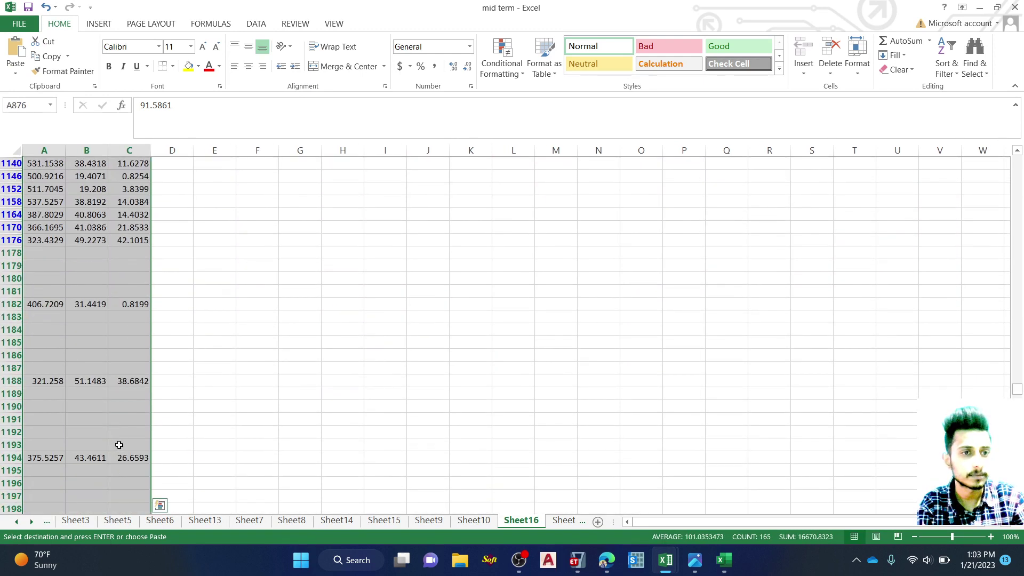
scroll(102, 408, up, 4)
click(395, 396)
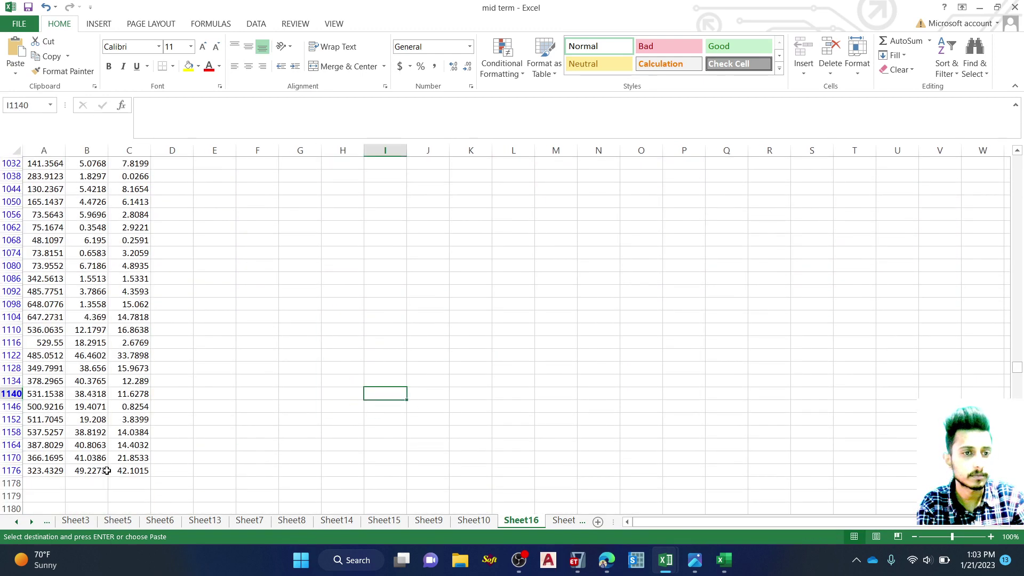
scroll(240, 416, up, 2)
scroll(77, 405, up, 2)
drag(67, 240, 118, 382)
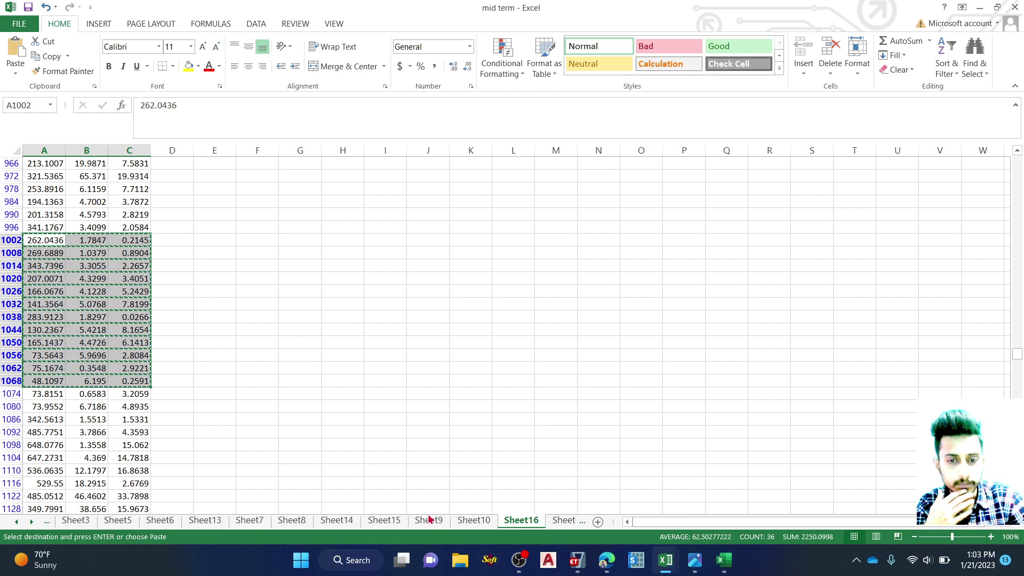
Step: Copy the filtered p, m2 and m3 forces from A852 to C978 and paste them into Sheet10 starting at cell C9
scroll(263, 402, up, 13)
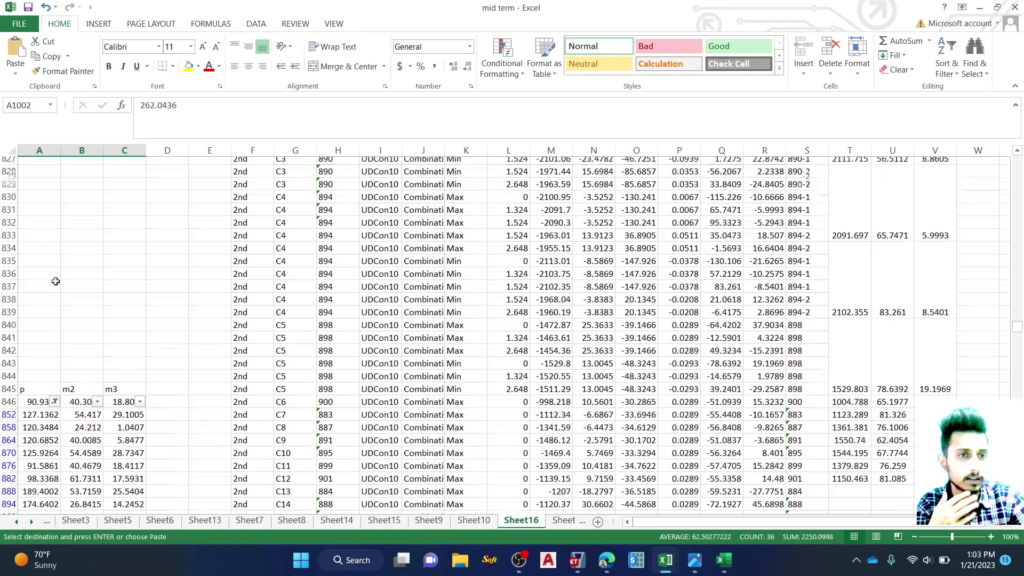
scroll(55, 281, up, 4)
scroll(32, 288, down, 7)
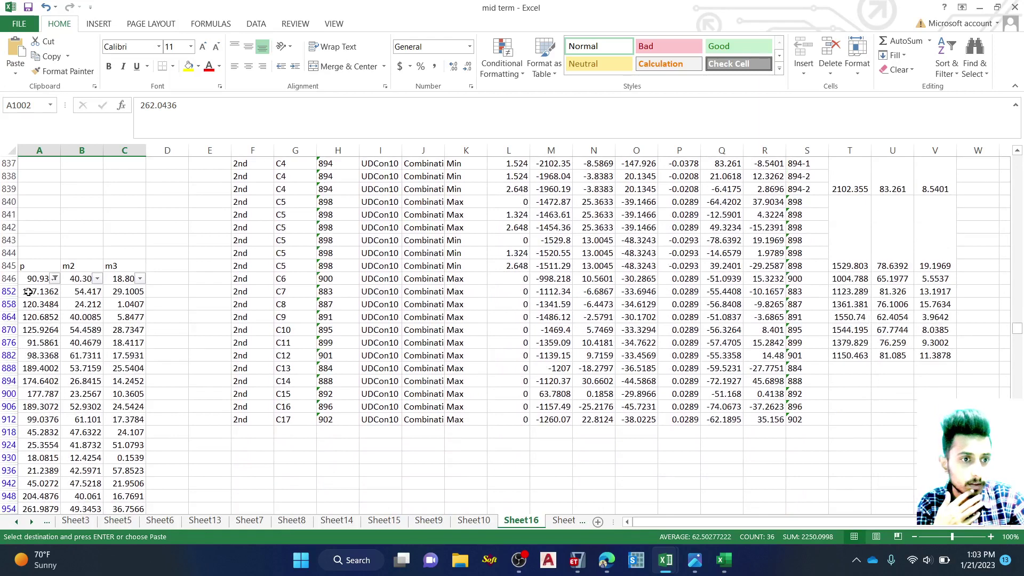
drag(28, 291, 113, 464)
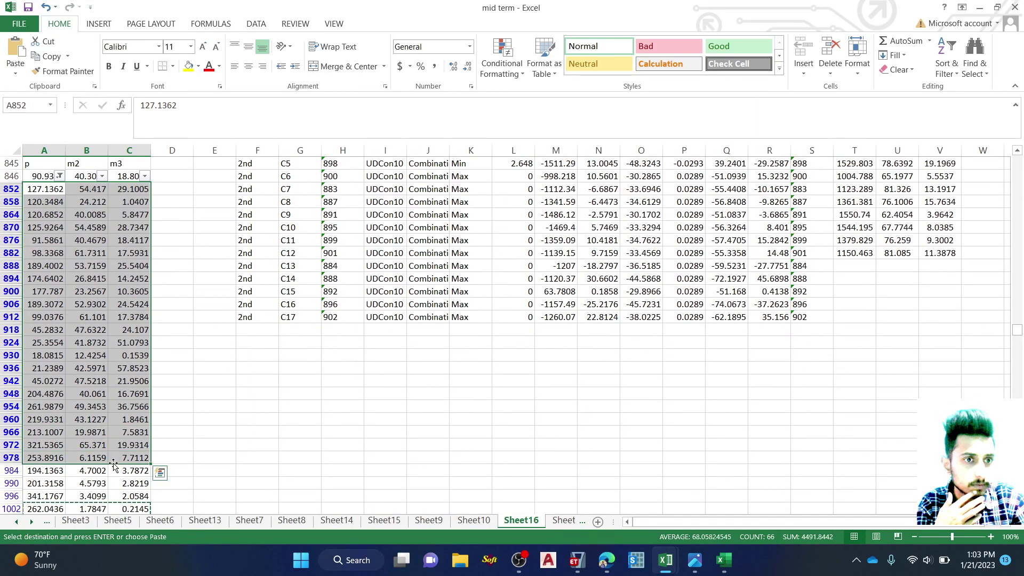
key(ctrl+c)
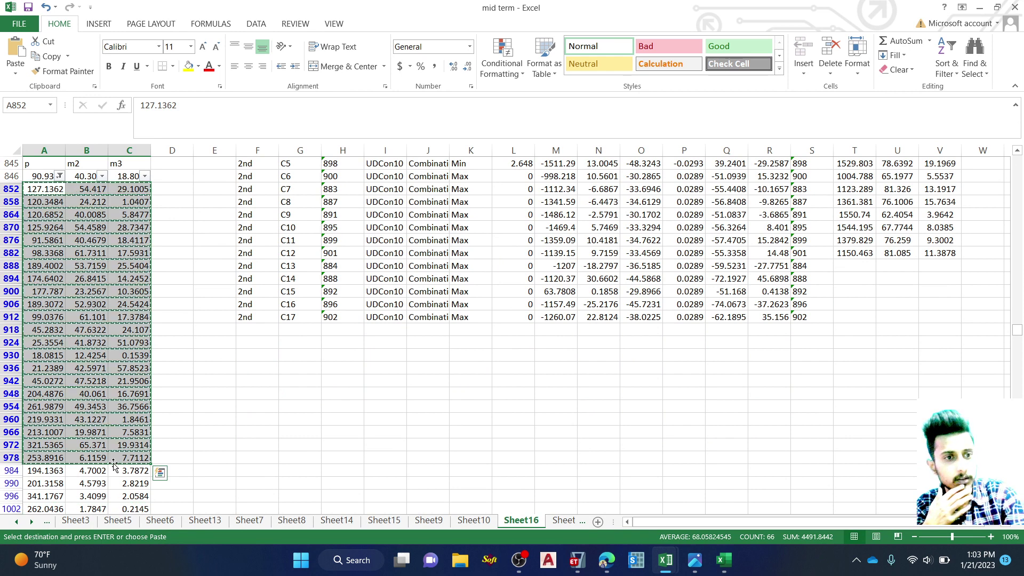
click(429, 521)
click(459, 522)
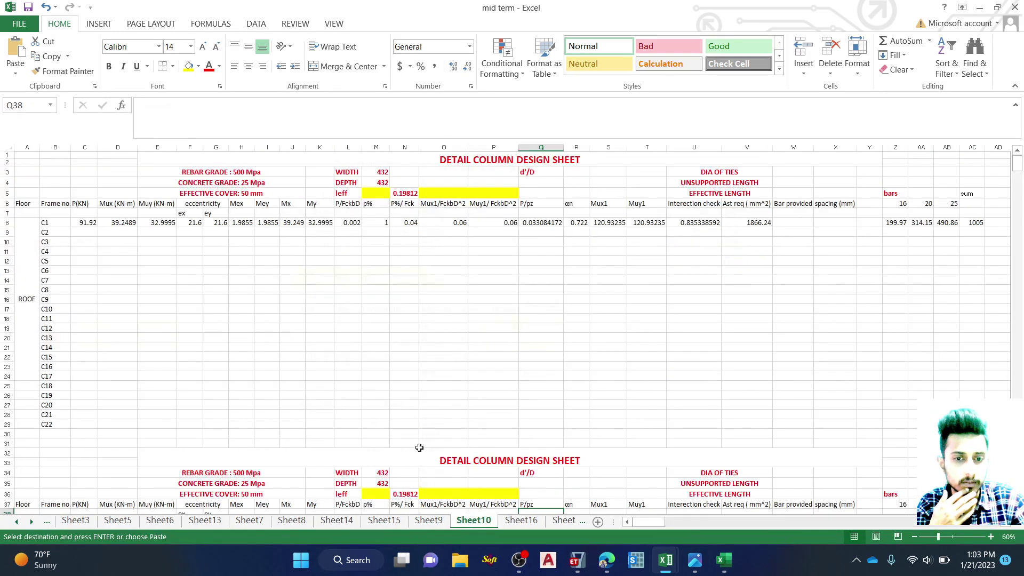
click(86, 233)
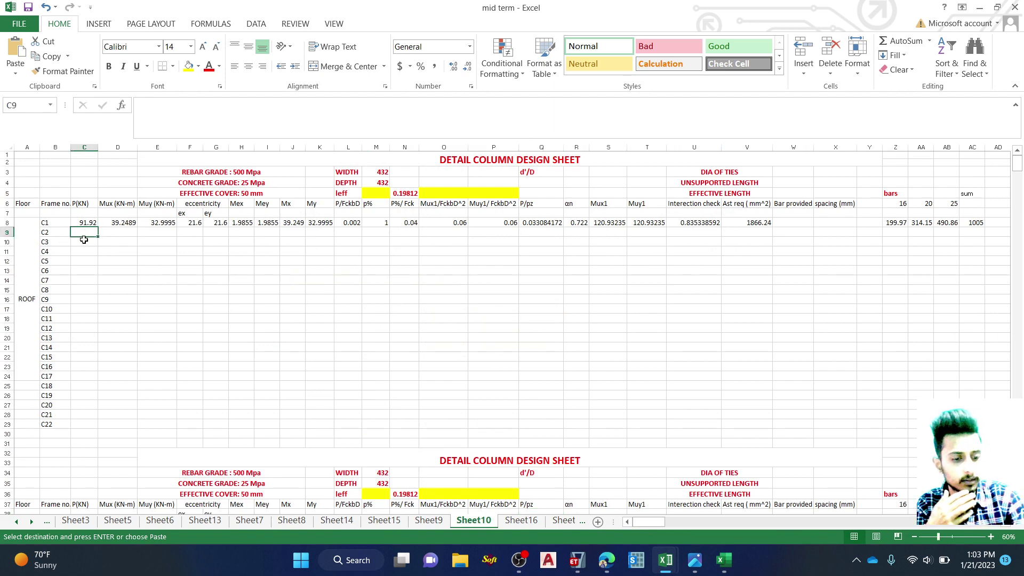
click(214, 270)
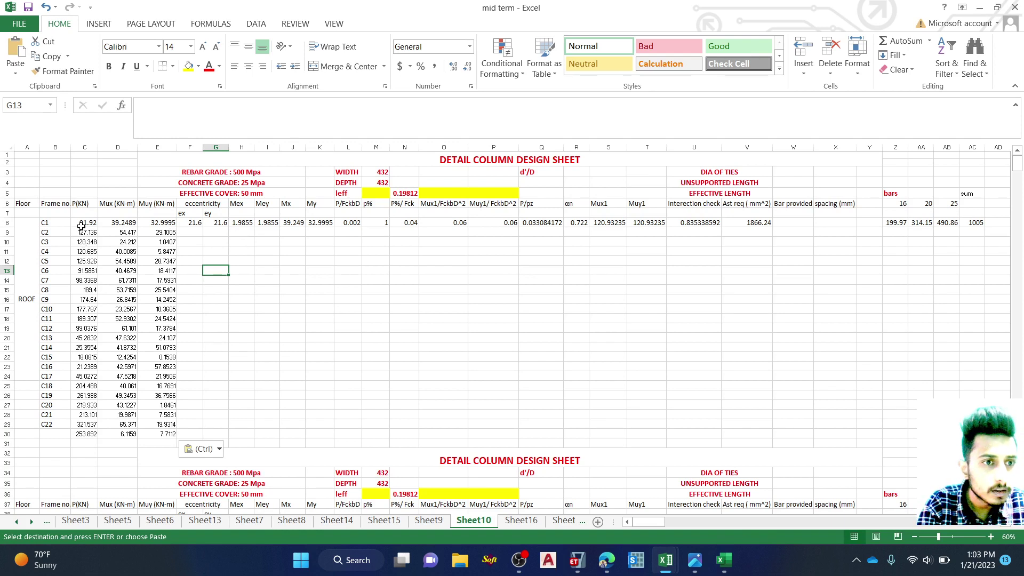
Step: Fill column C1's row of values and formulas in C8 to L8 down through row 30 of the roof table
drag(81, 226, 354, 436)
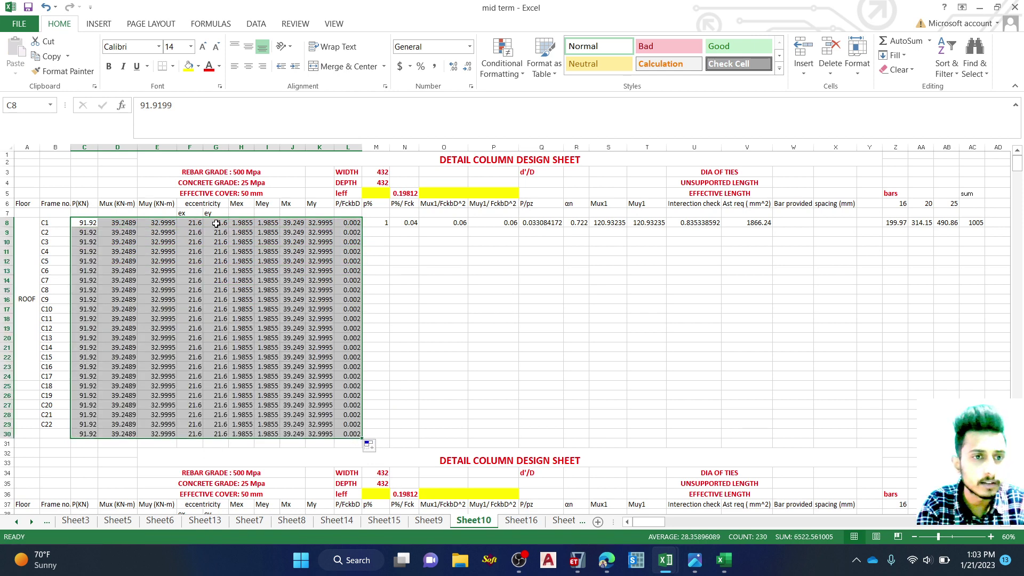
click(427, 315)
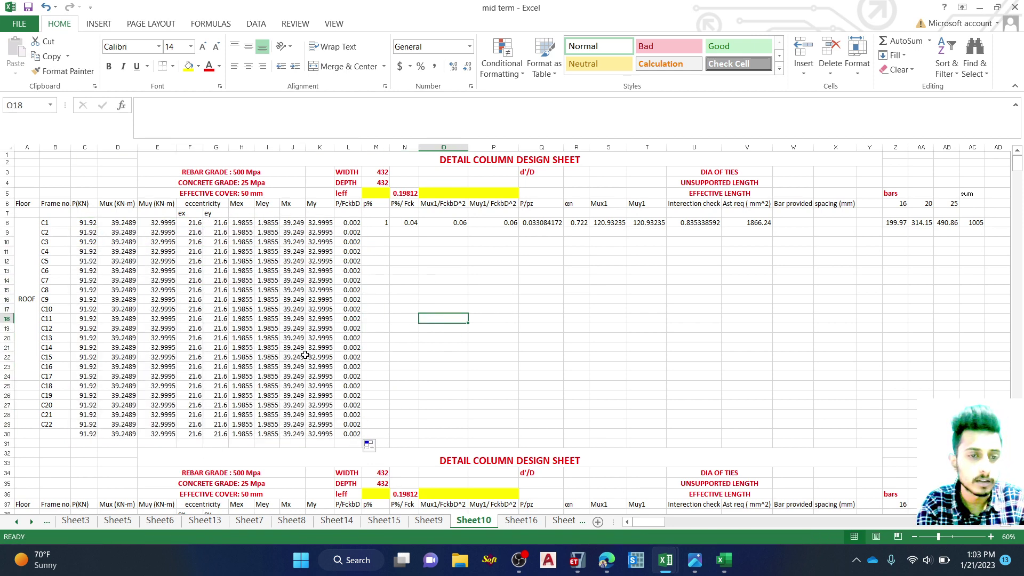
click(989, 537)
click(990, 537)
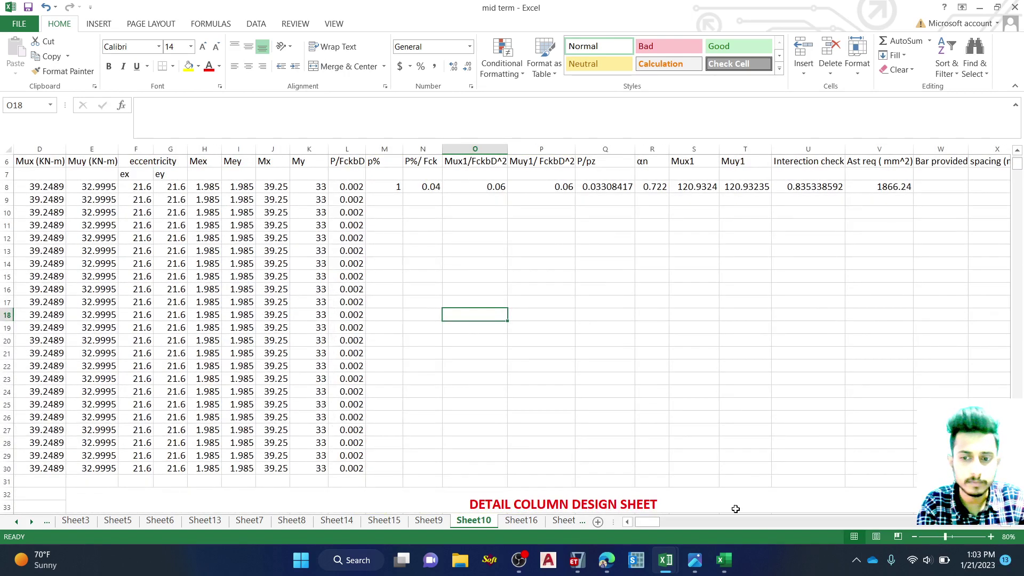
drag(646, 521, 639, 522)
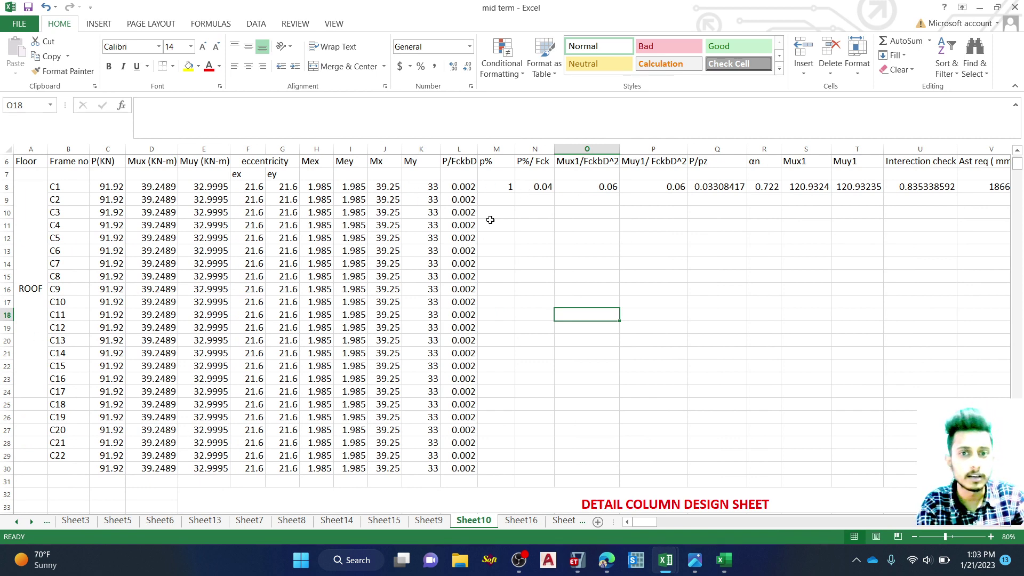
Step: Enter p% values of 2 in M9 and 3 in M10 for frames C2 and C3
click(497, 199)
text(2)
key(Return)
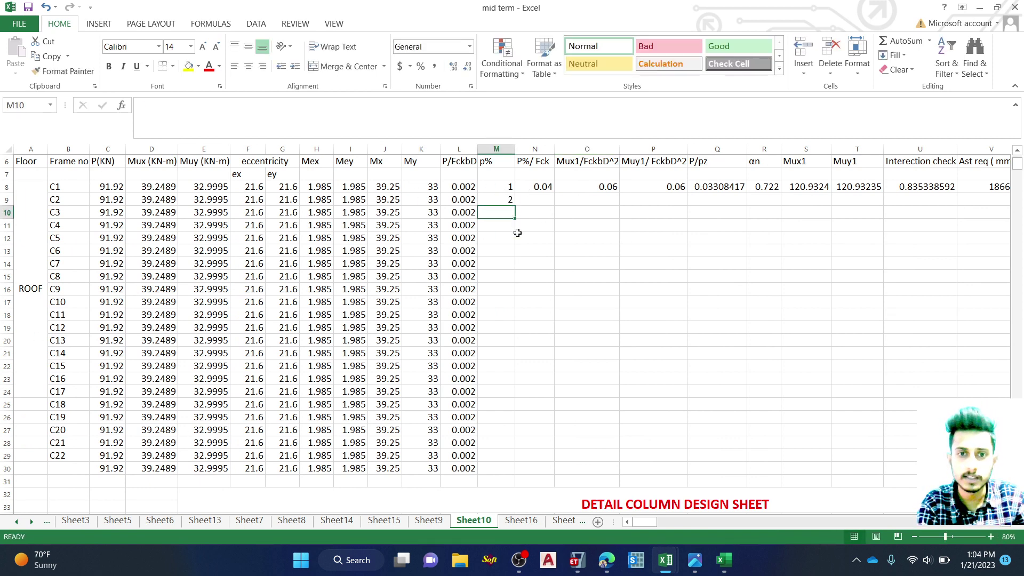
key(Up)
click(496, 215)
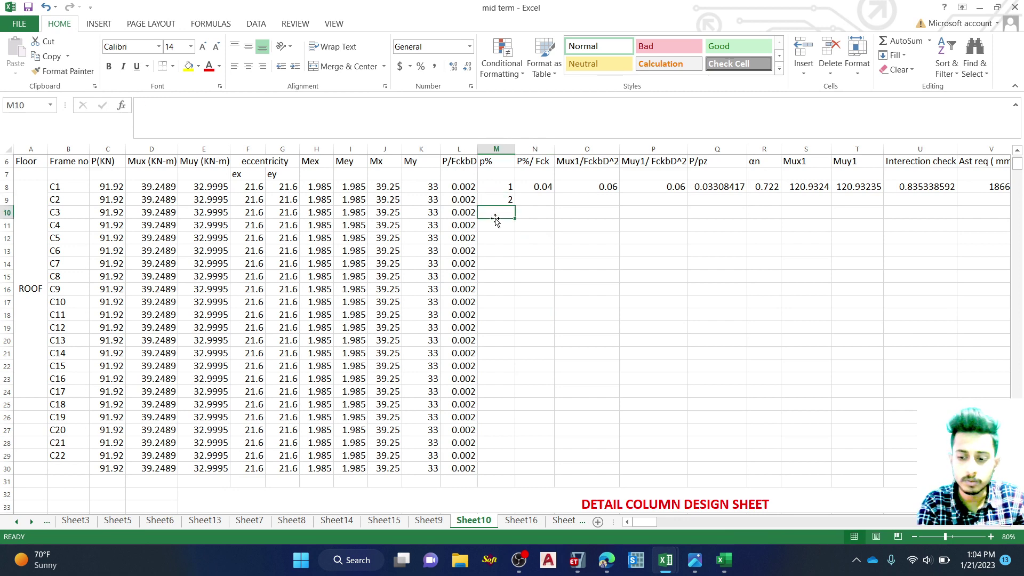
text(3)
key(Return)
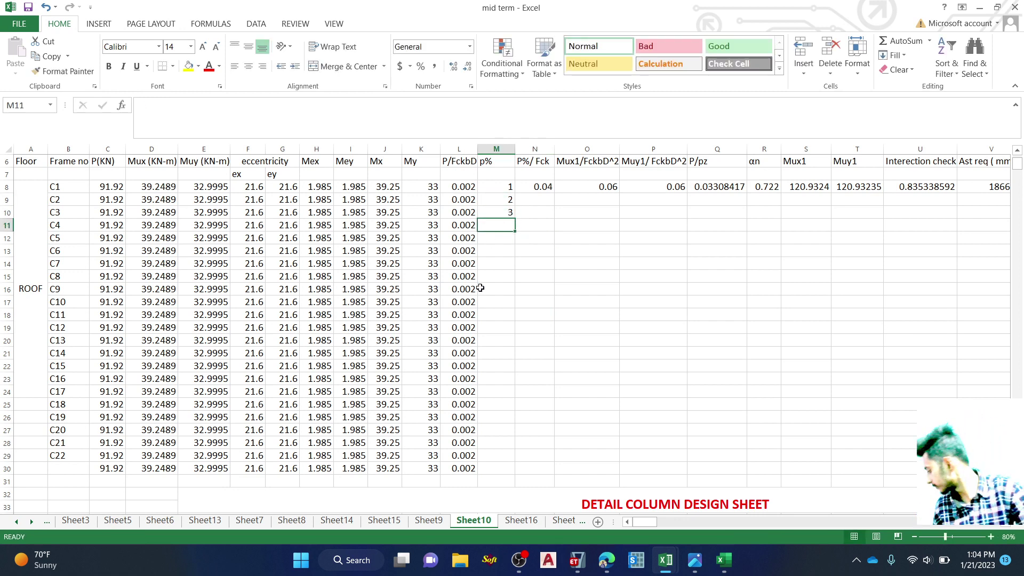
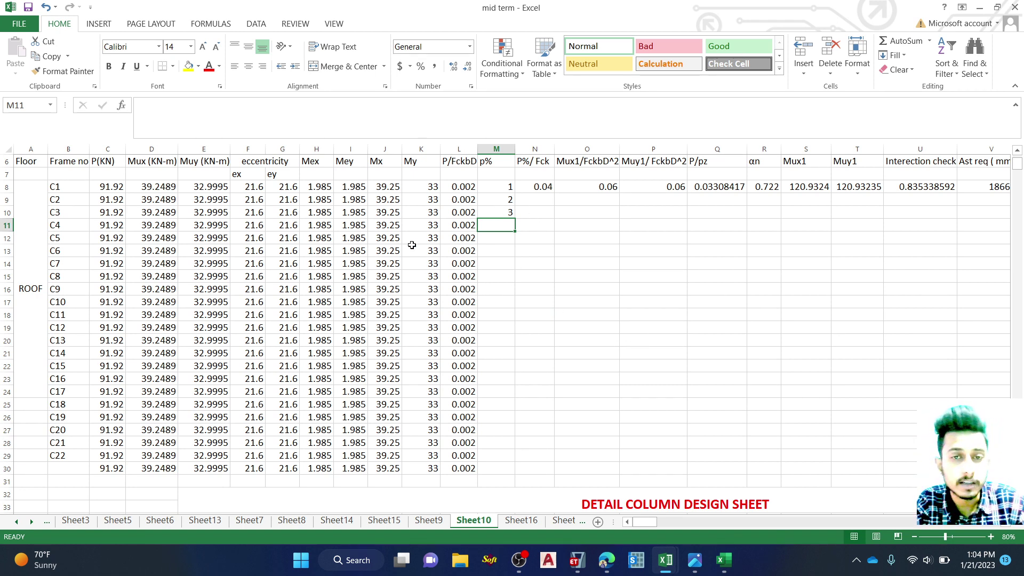
click(541, 188)
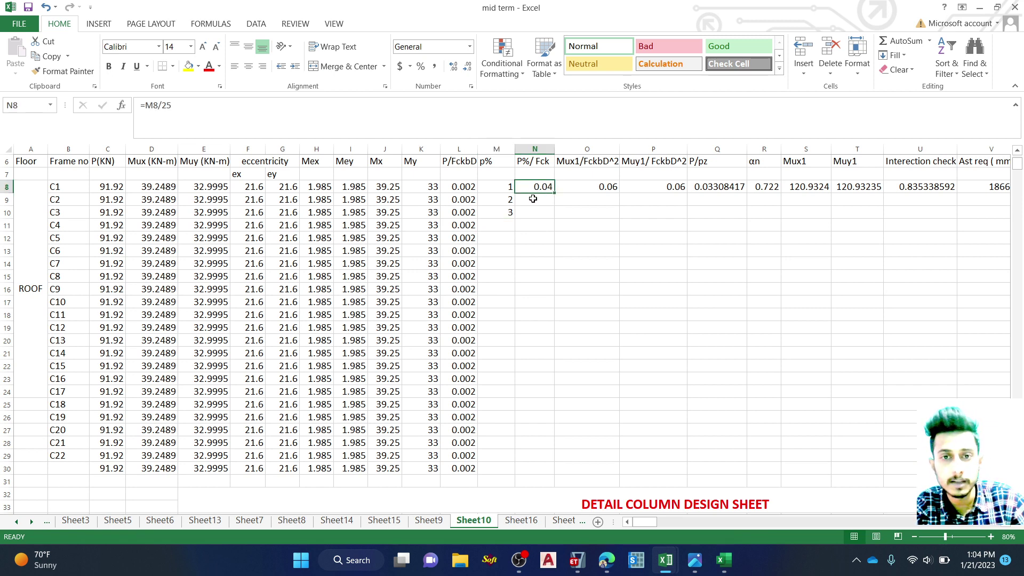
click(531, 199)
text(0.04)
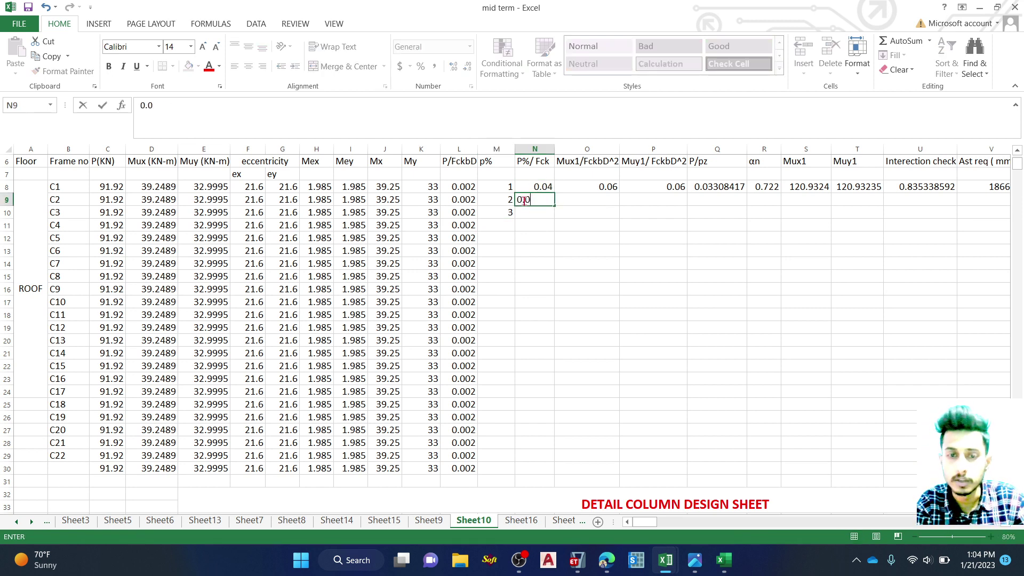
click(595, 201)
key(Right)
key(BackSpace)
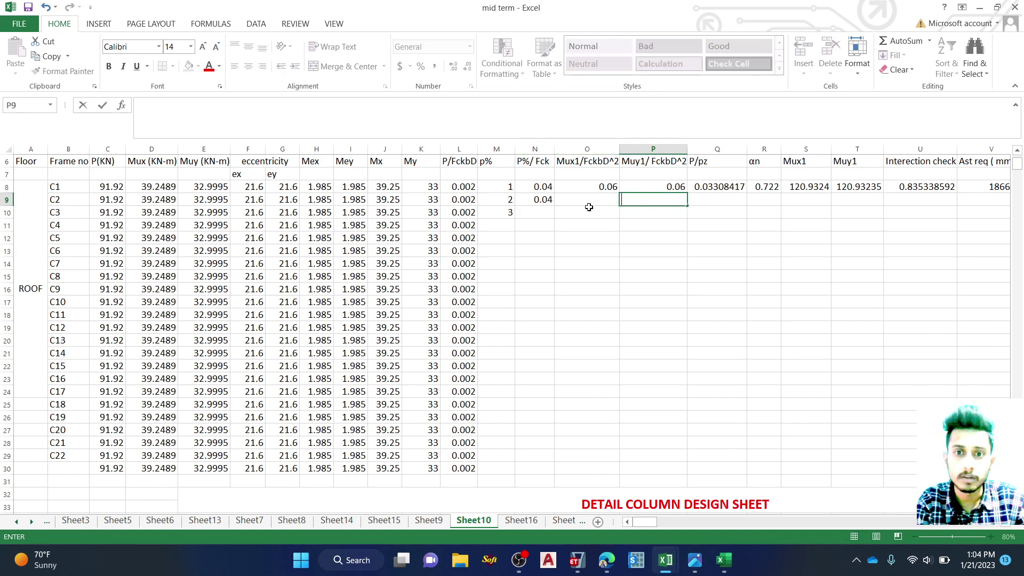
click(529, 201)
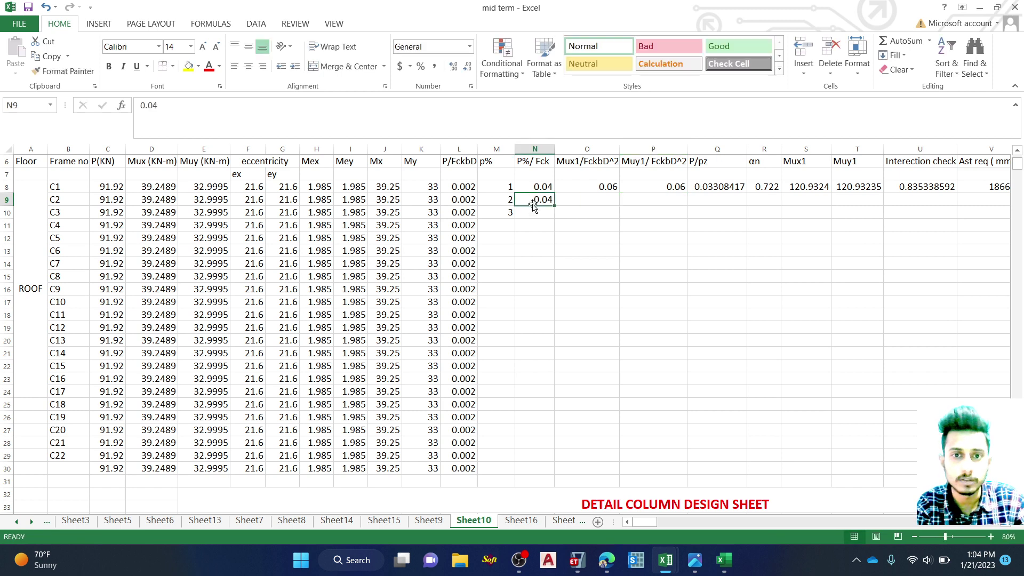
key(Right)
key(Right)
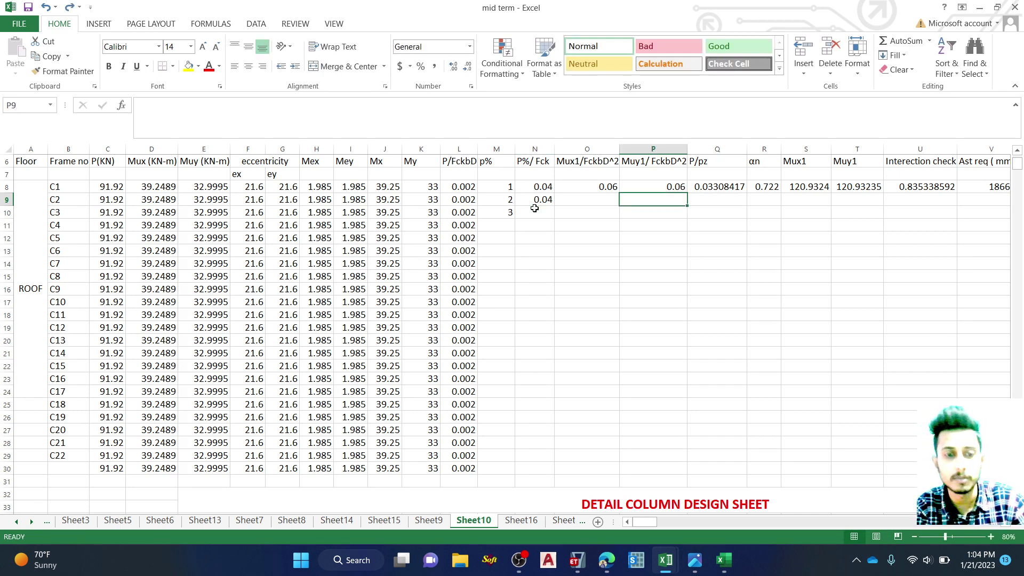
key(ctrl+z)
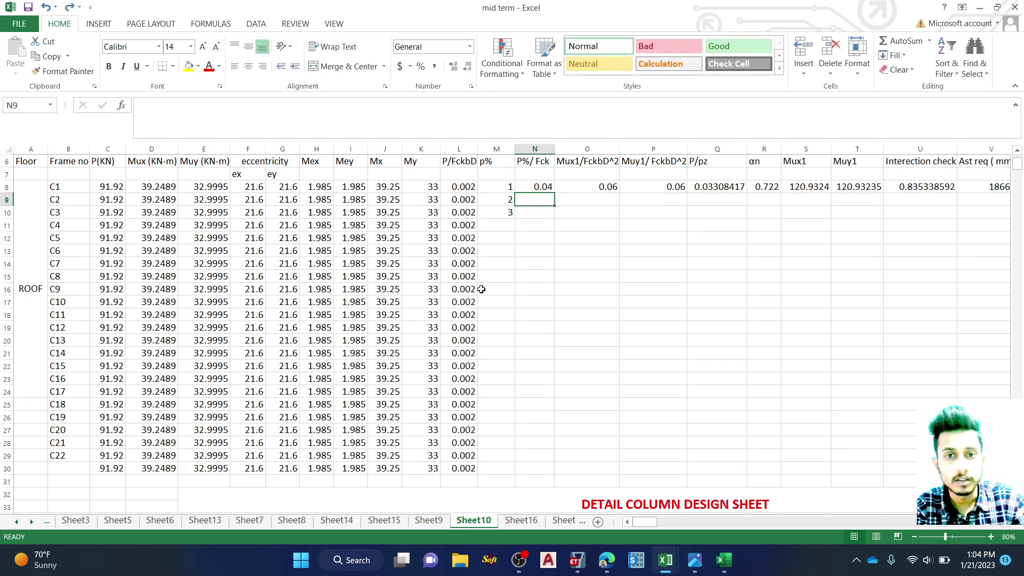
Step: Fill the P%/Fck formula =M8/25 from N8 down to N10
click(481, 289)
click(544, 187)
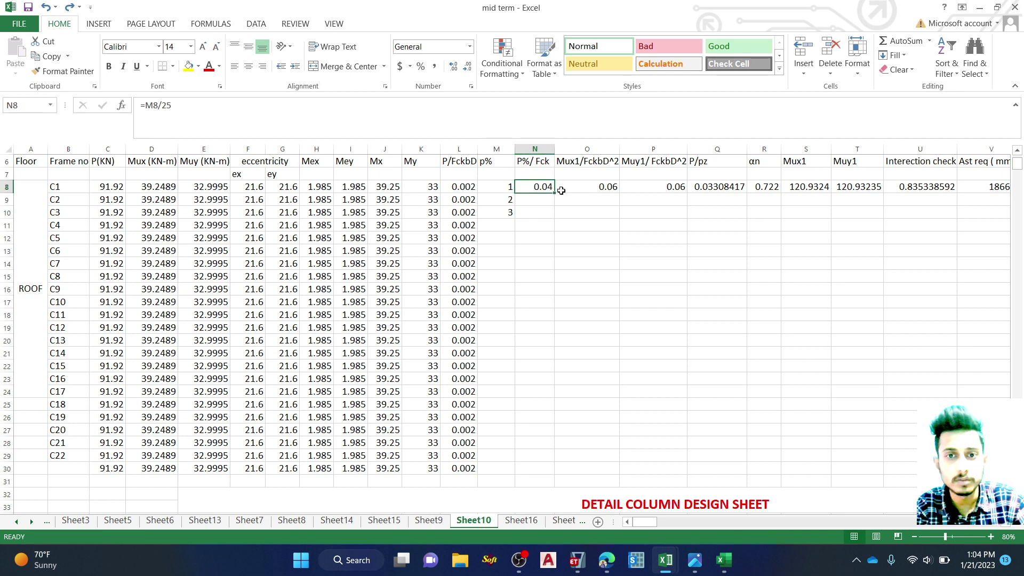
drag(555, 194, 543, 209)
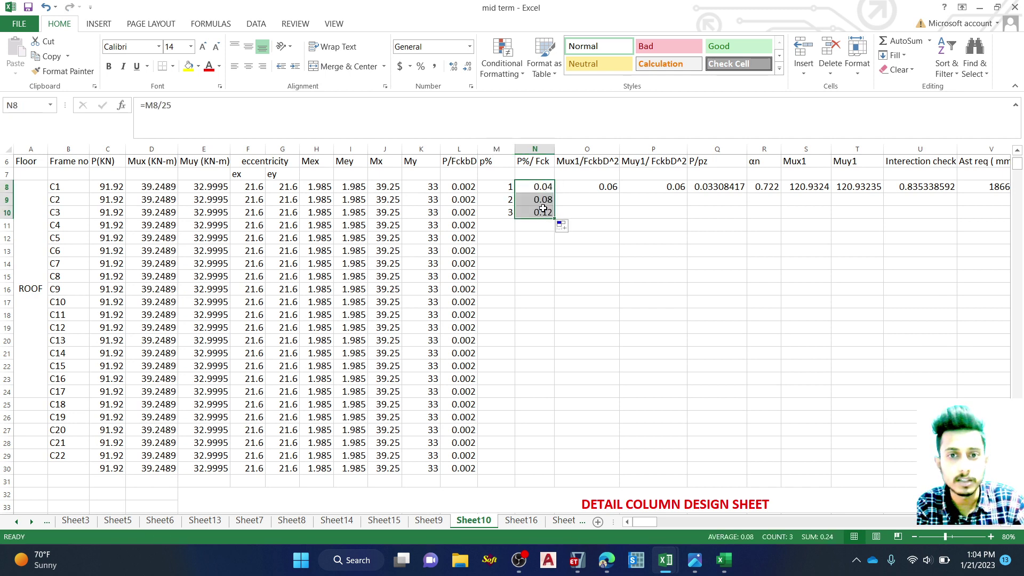
Step: Open the SP-16 column charts PDF in the browser and check the Mu/fck bD² interaction chart for C2's moment ratio
click(581, 202)
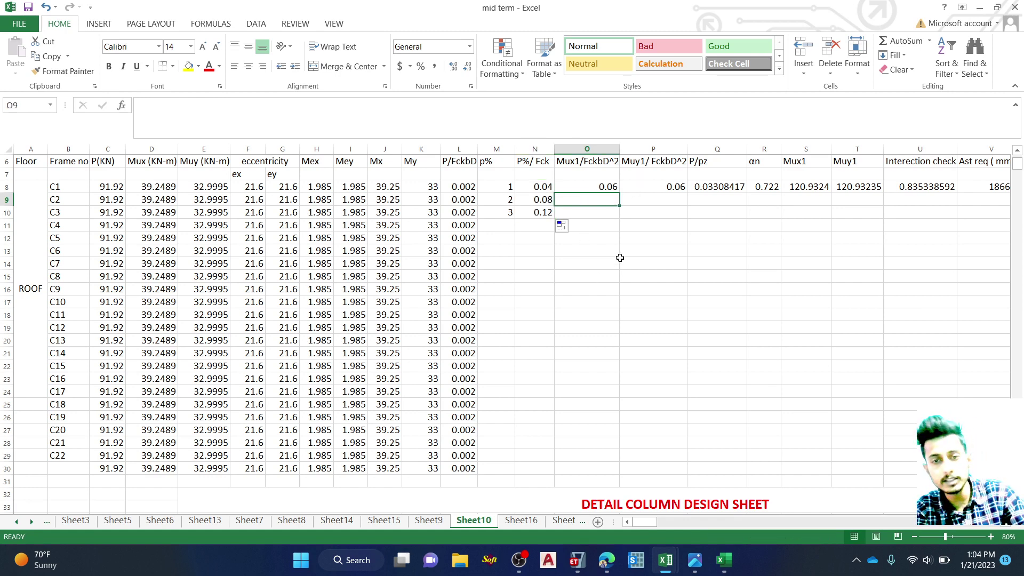
scroll(564, 334, up, 2)
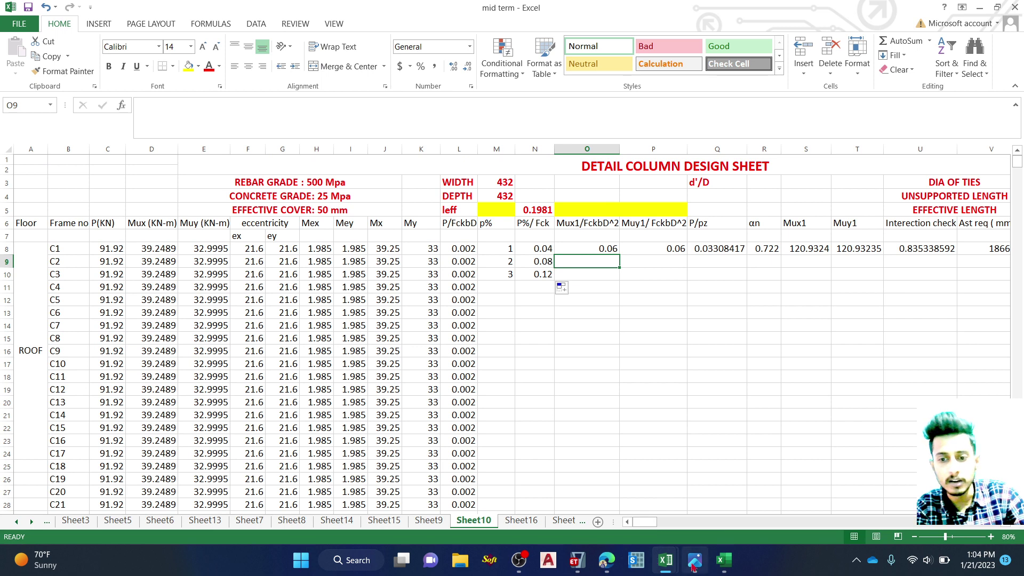
mouse_move(573, 573)
mouse_move(607, 565)
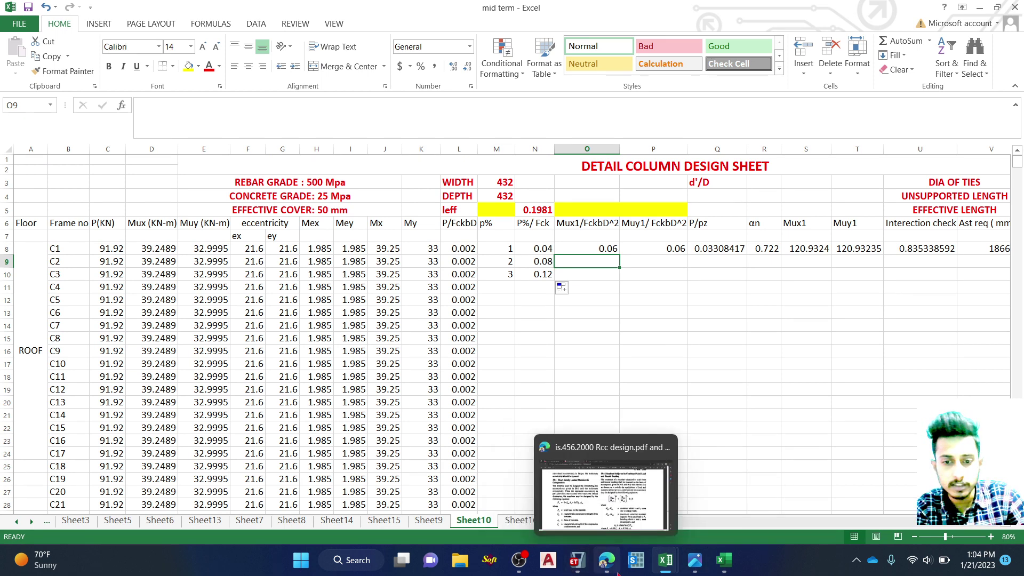
click(588, 509)
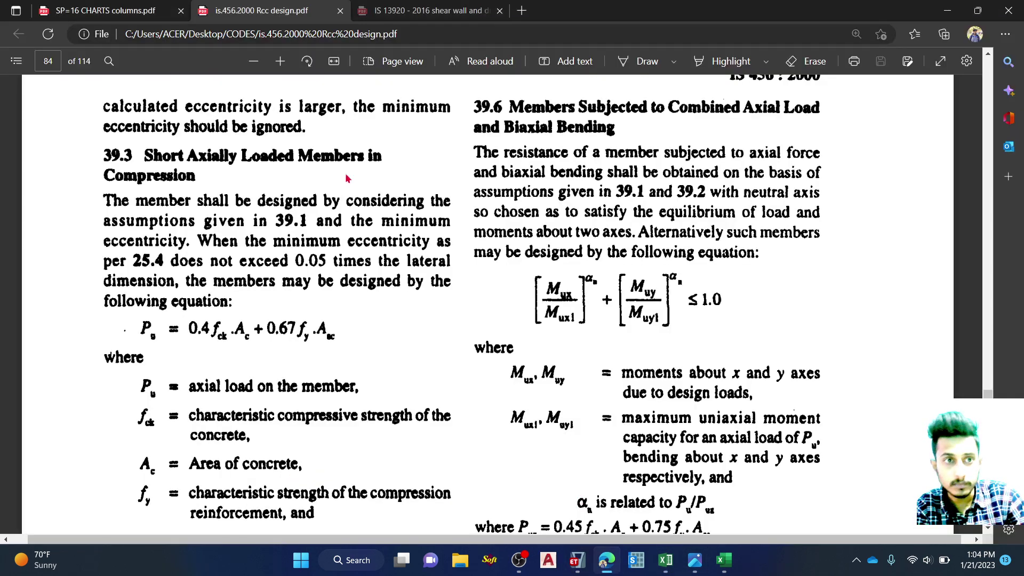
click(109, 10)
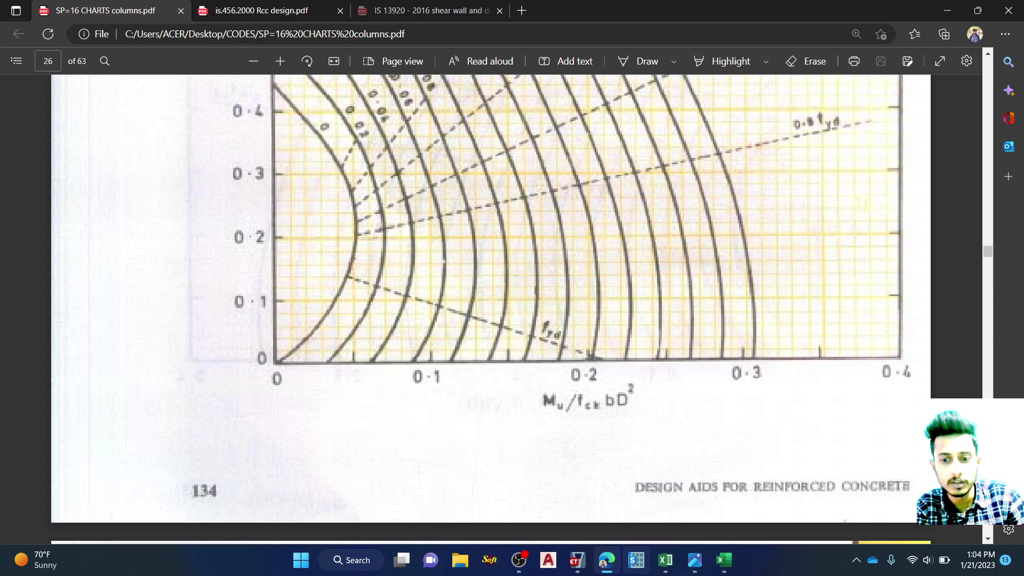
Step: Switch back to the mid term workbook and enter Mux1/FckbD^2 values 0.6 in O9 and 0..4 in O10
mouse_move(665, 560)
click(687, 514)
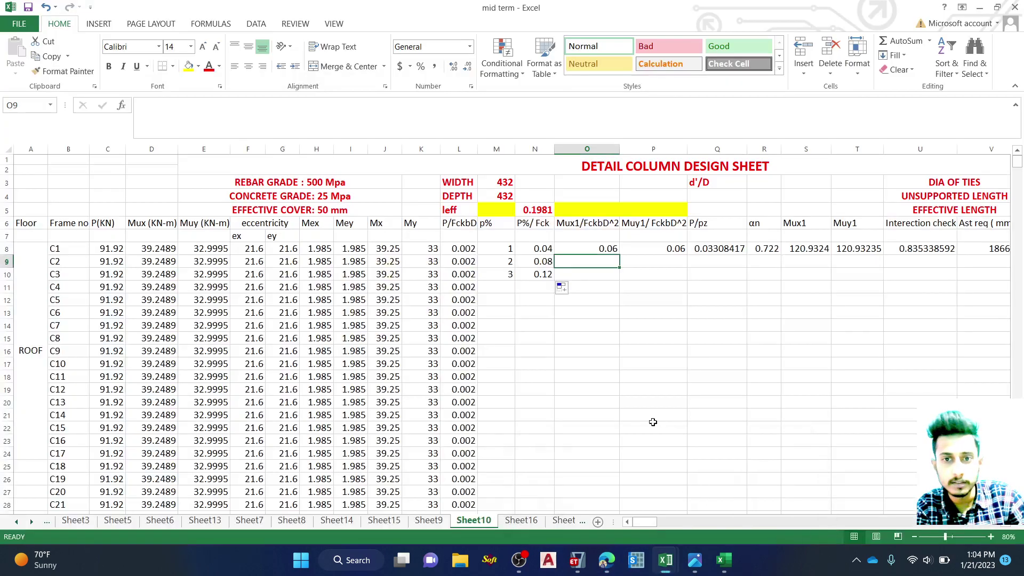
text(0.6)
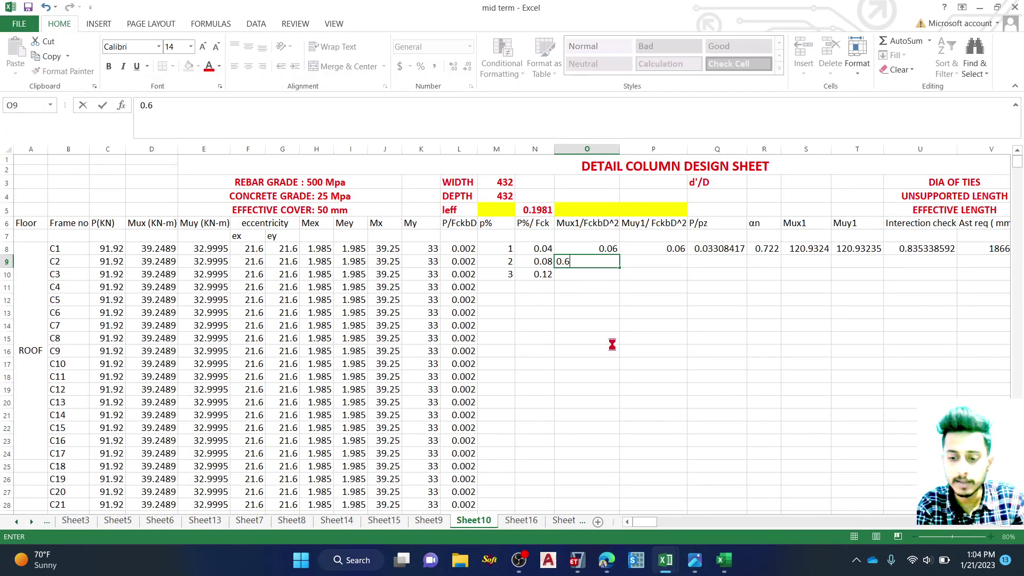
key(Return)
text(0..4)
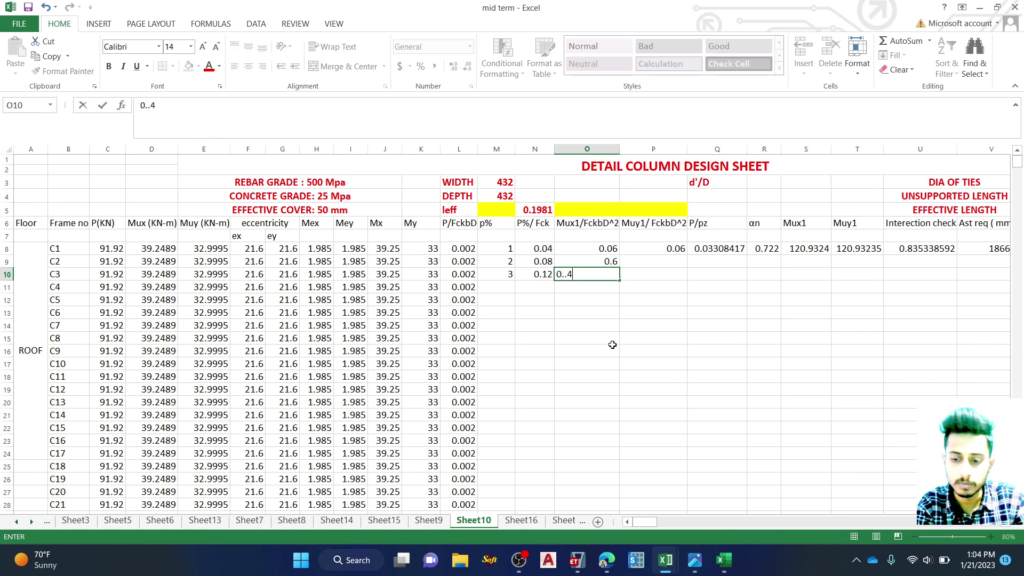
key(Return)
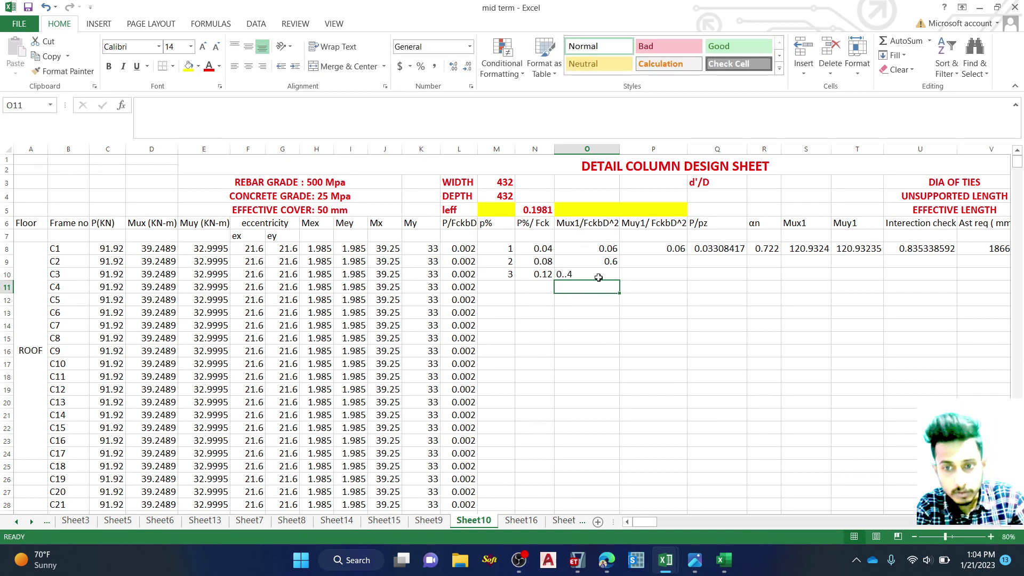
Step: Fill the Mux1/FckbD^2 values in O8:O10 down through row 30
click(581, 246)
drag(581, 245, 577, 259)
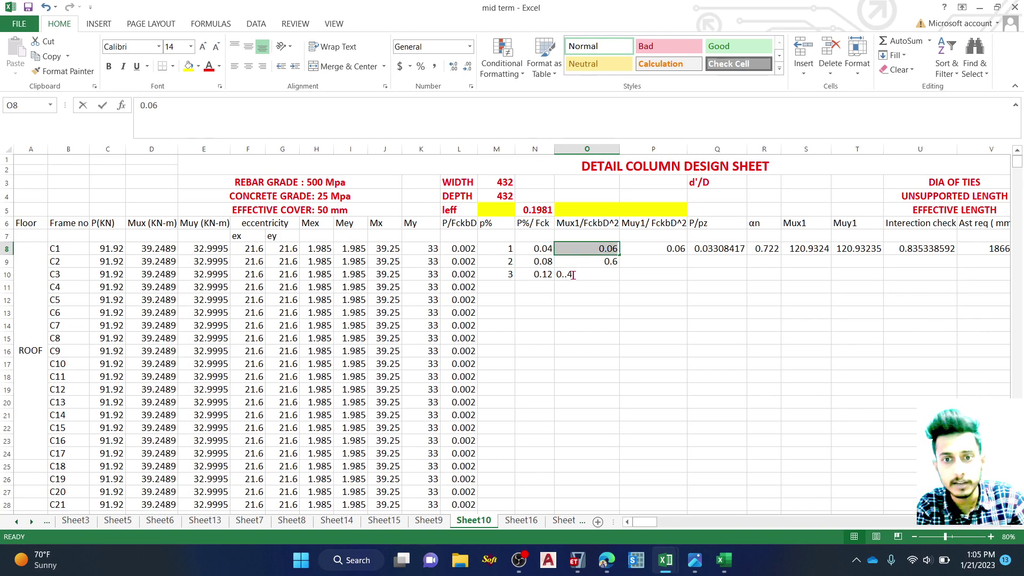
click(586, 313)
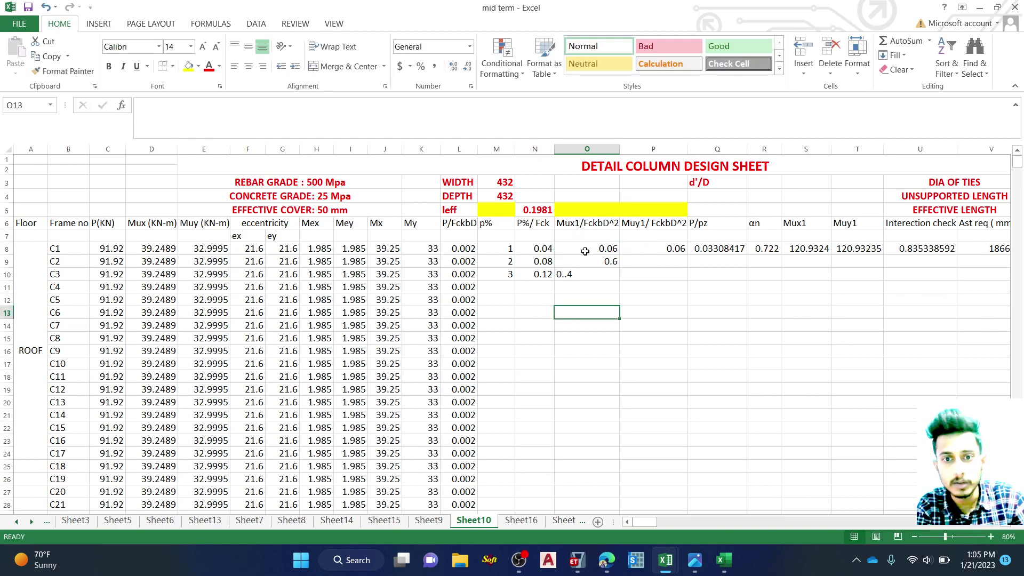
drag(583, 251, 623, 491)
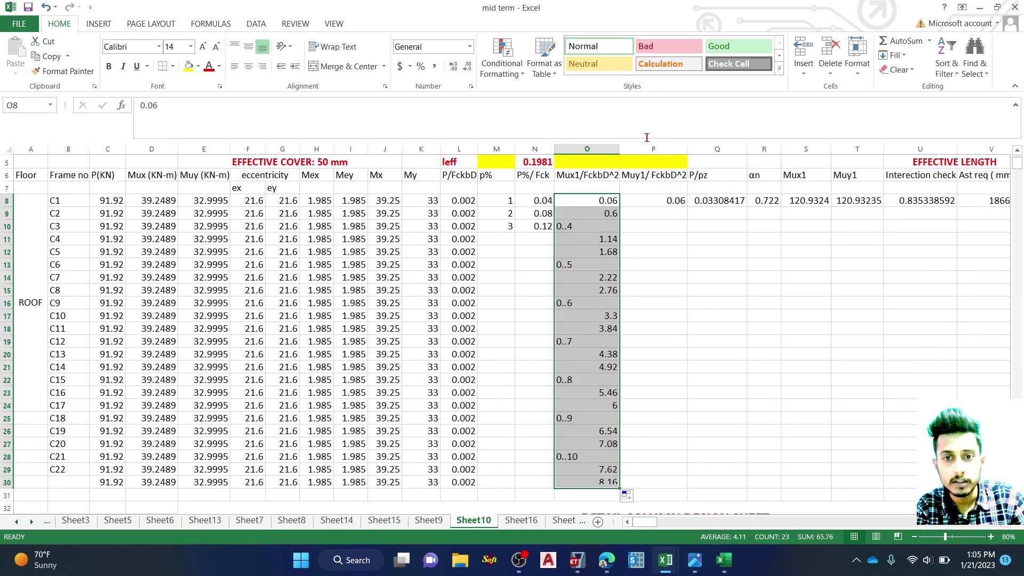
Step: Fill the Muy1/FckbD^2 value 0.06 from P8 down through row 30
click(627, 287)
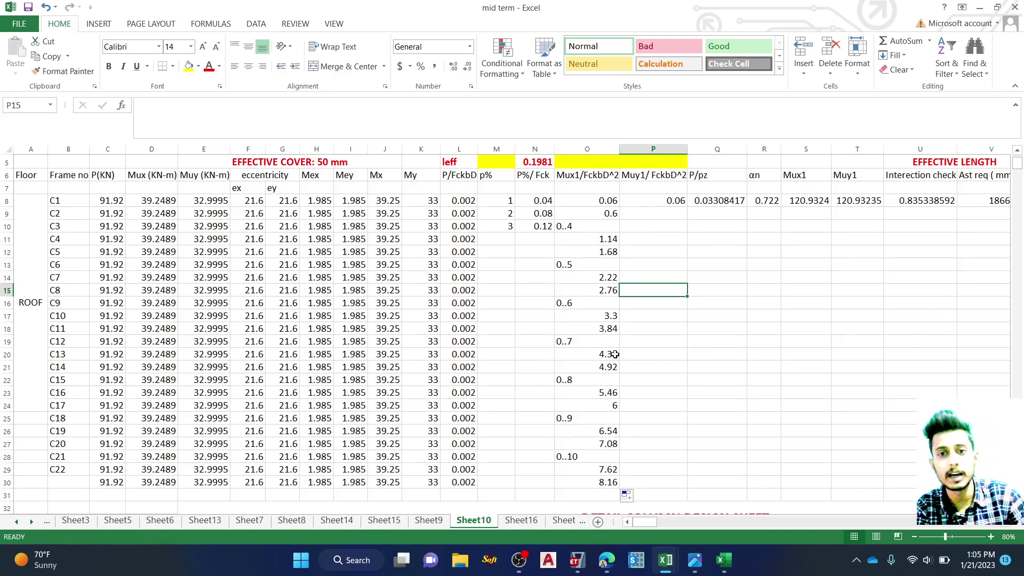
click(651, 200)
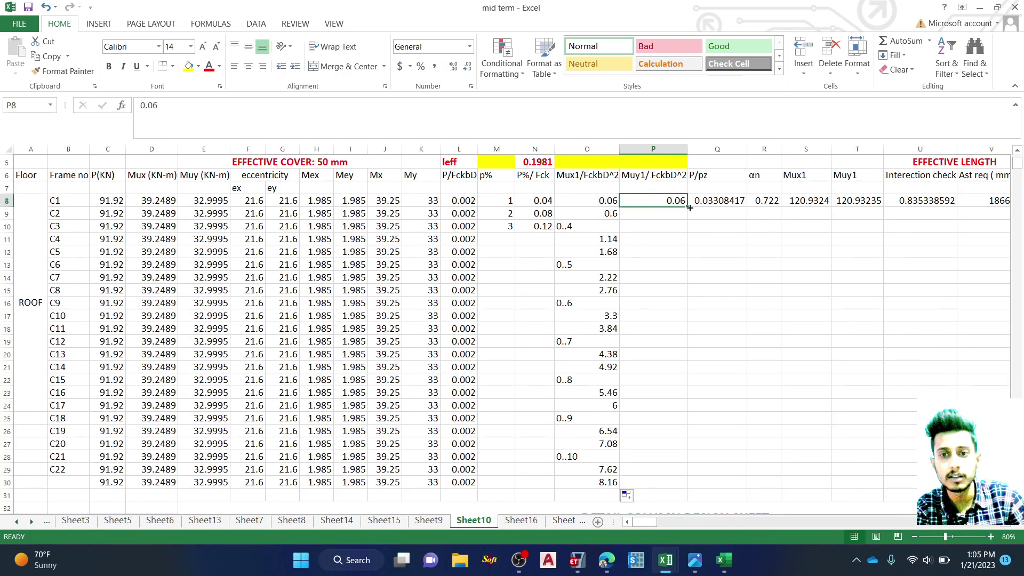
drag(687, 205, 715, 486)
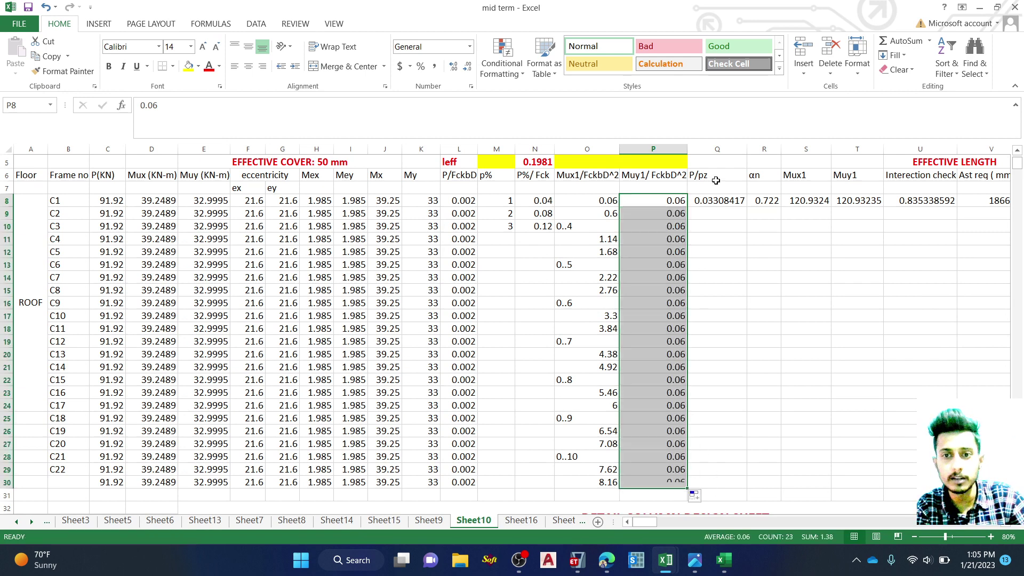
click(718, 274)
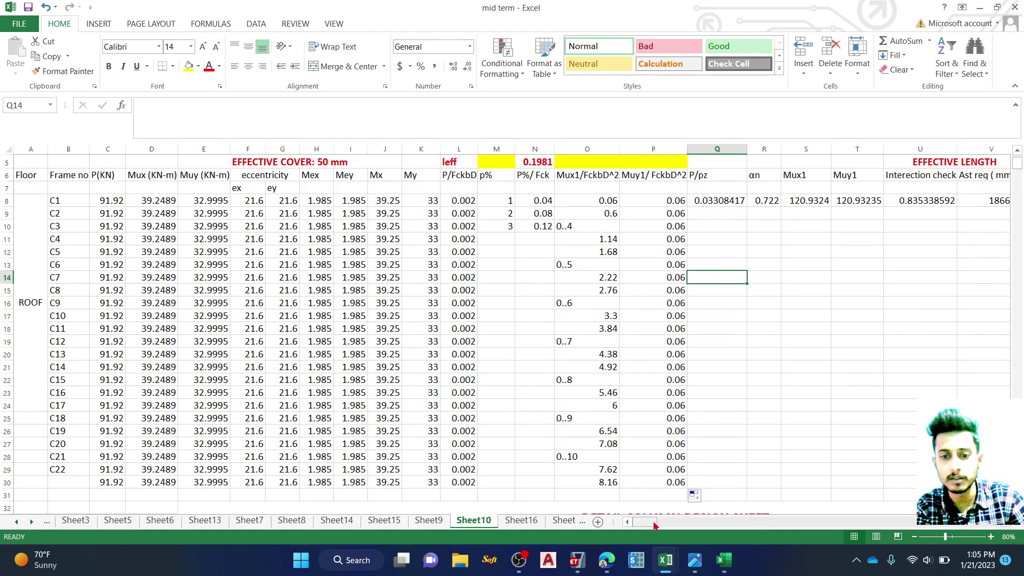
Step: Try extending the p% series from M8:M10 down through row 31, and undo the fill
drag(655, 525, 659, 525)
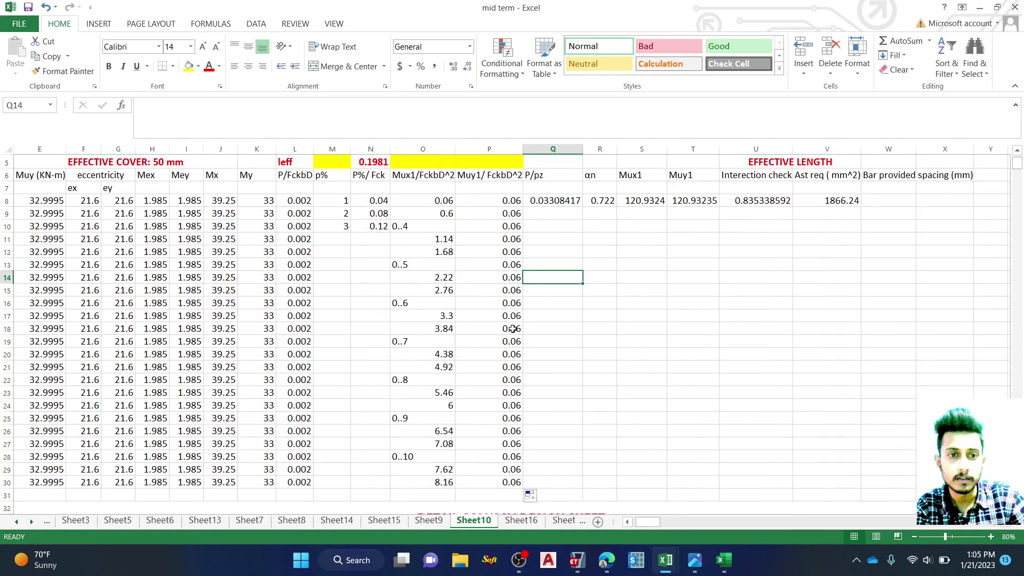
click(330, 192)
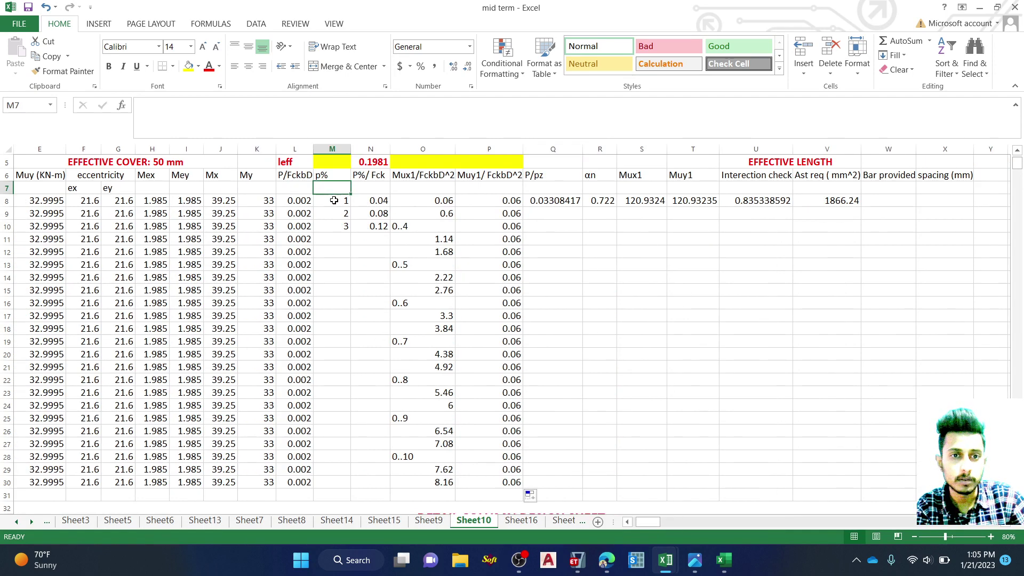
drag(330, 201, 349, 500)
click(585, 306)
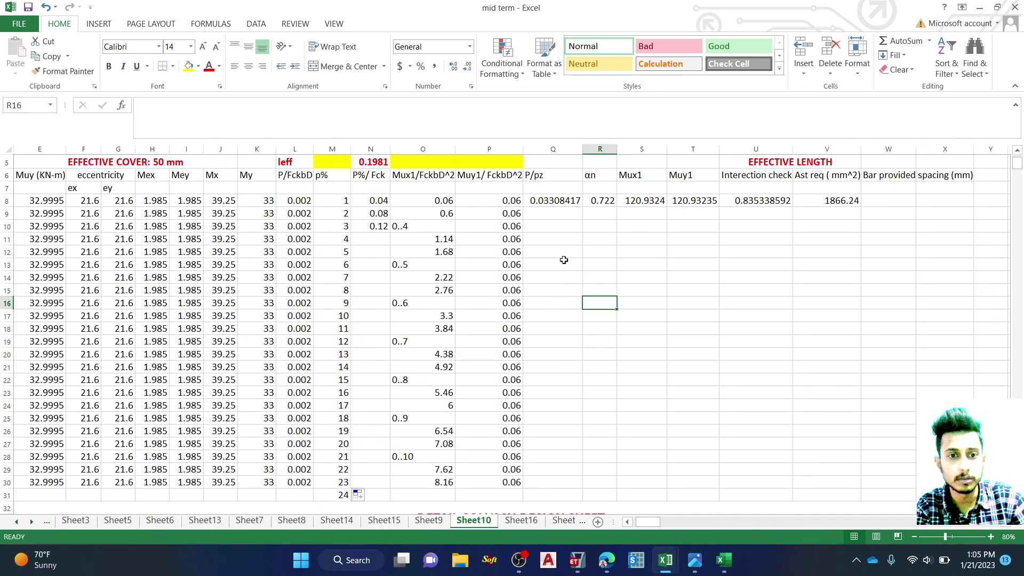
key(ctrl+z)
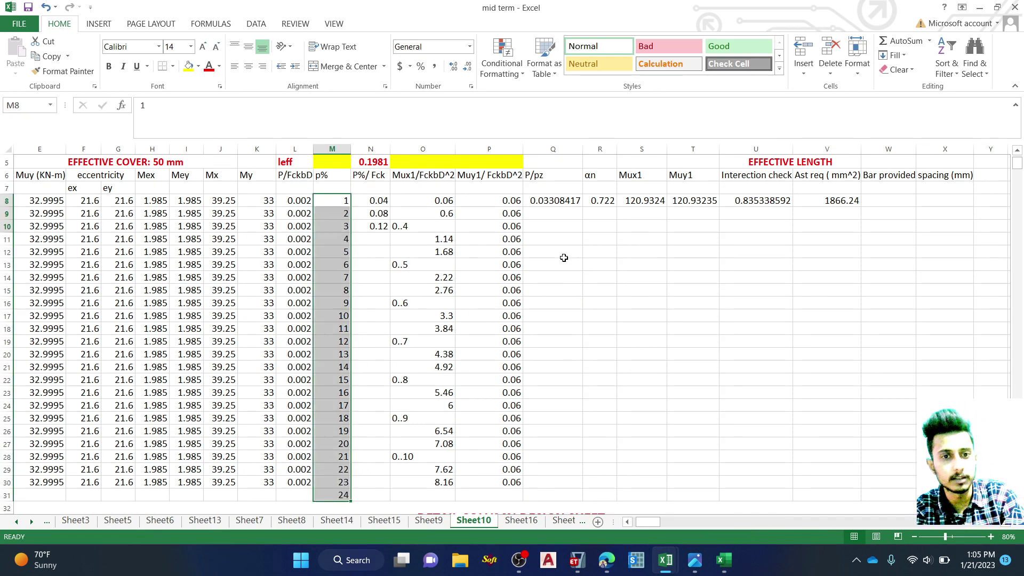
Step: Enter a p% value of 1 in both M11 and M12 for frames C4 and C5
click(337, 241)
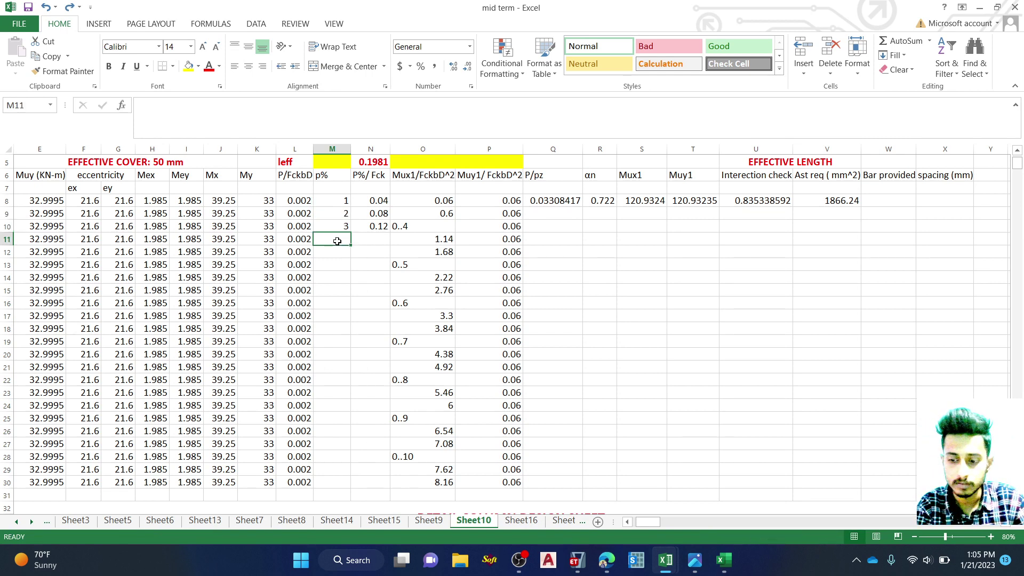
text(1)
key(Return)
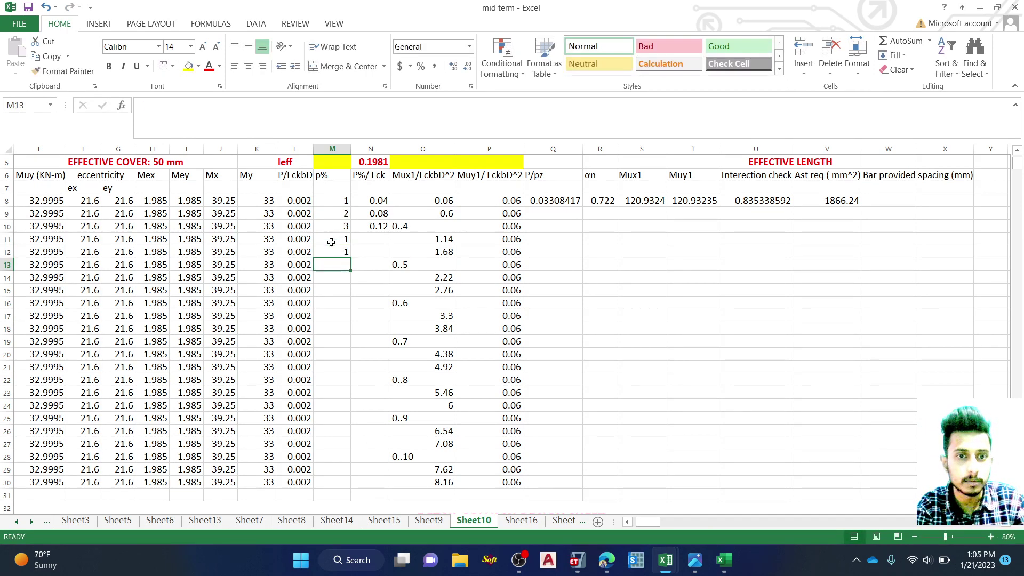
click(345, 241)
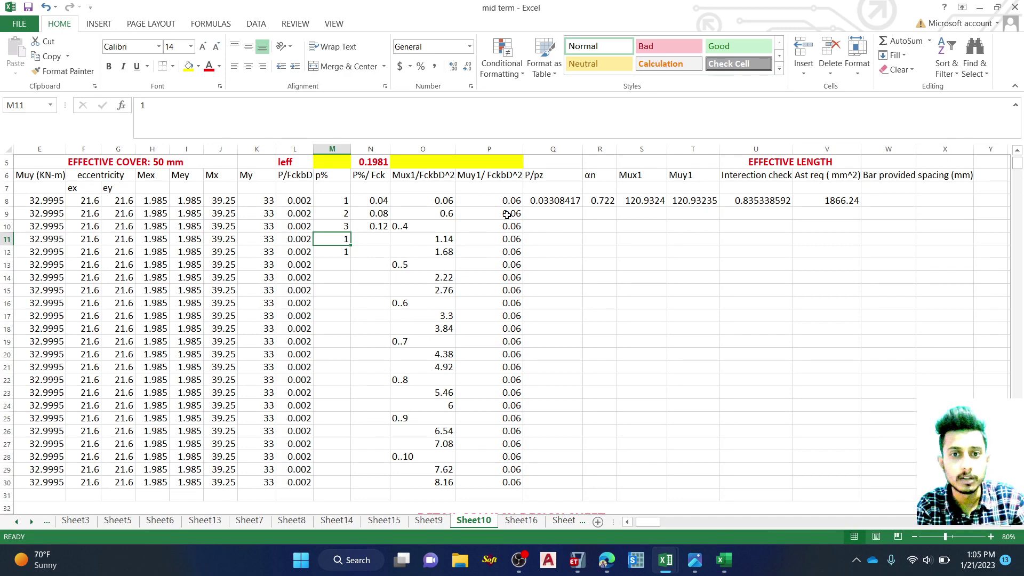
Step: Try filling the P/pz to Ast req formulas in Q8:V8 down through row 30, and undo the fill
drag(544, 201, 870, 485)
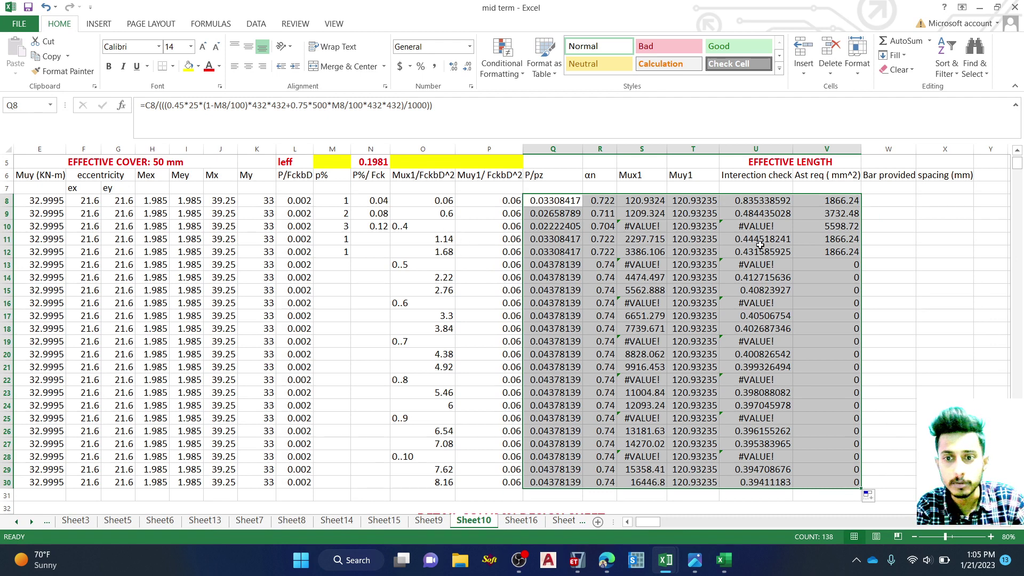
key(ctrl+z)
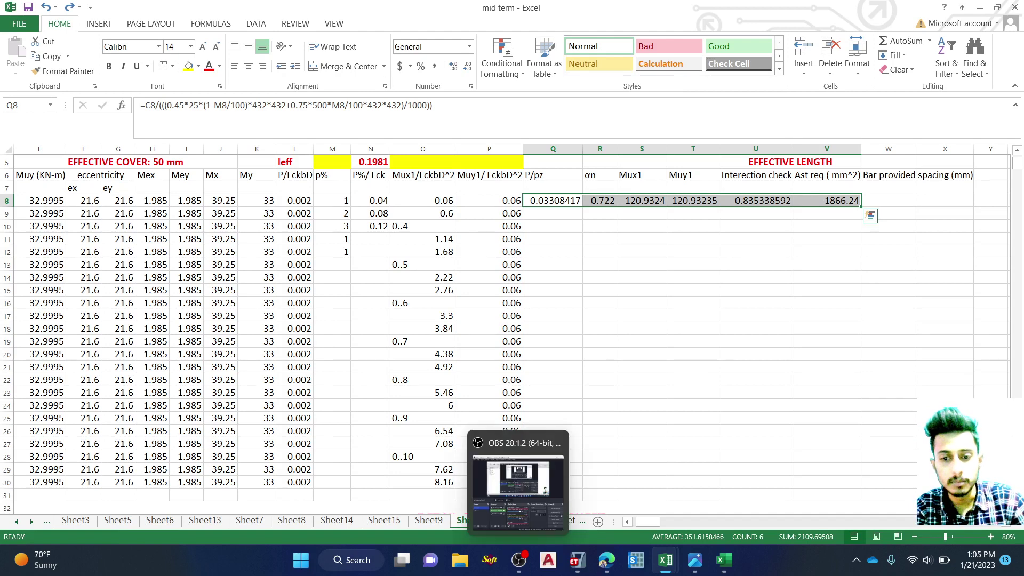
Step: Switch to workbook 1 and copy the p% through Muy1/FckbD^2 values in M8:P24 of its Sheet10
mouse_move(665, 561)
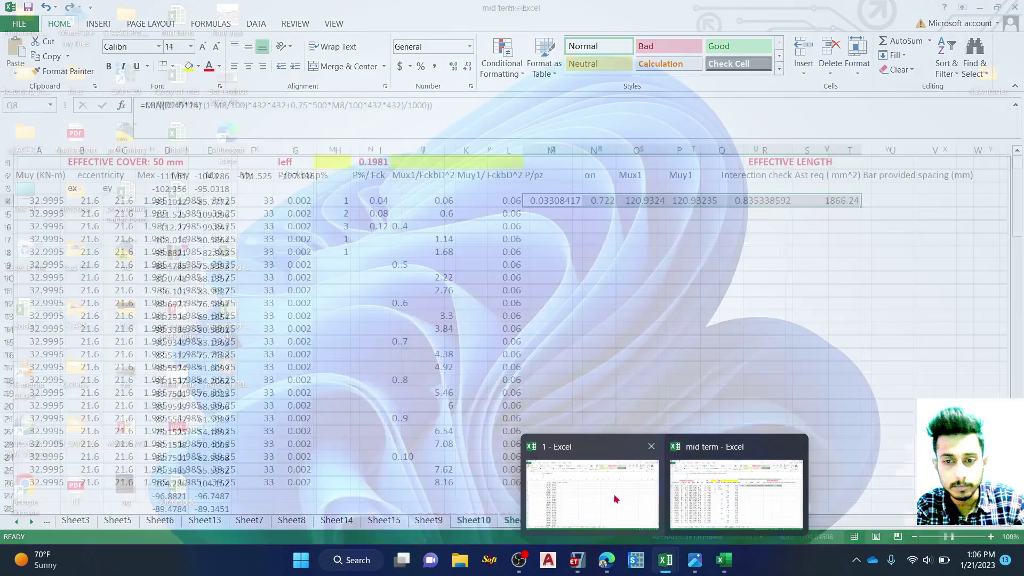
click(586, 485)
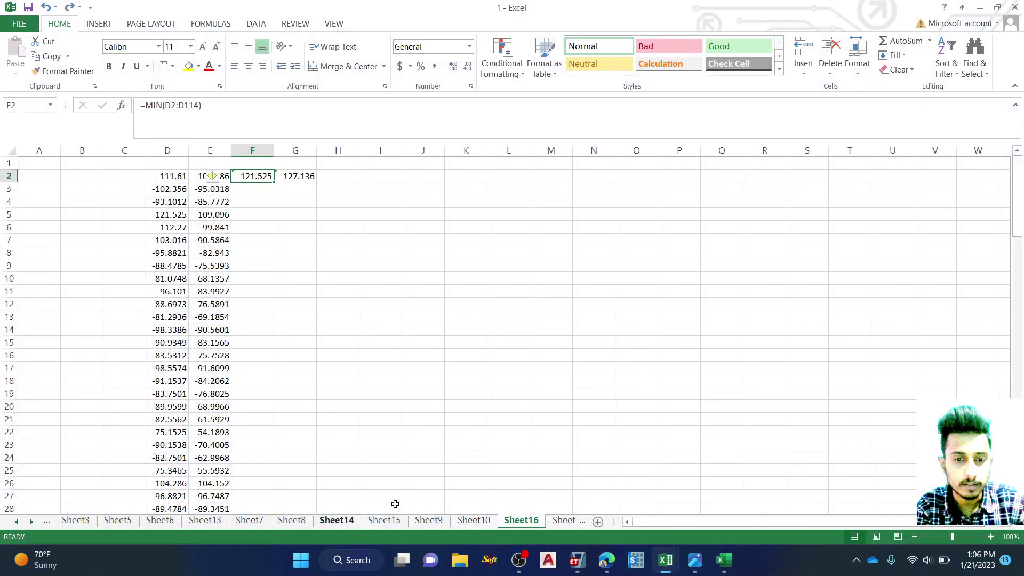
click(472, 520)
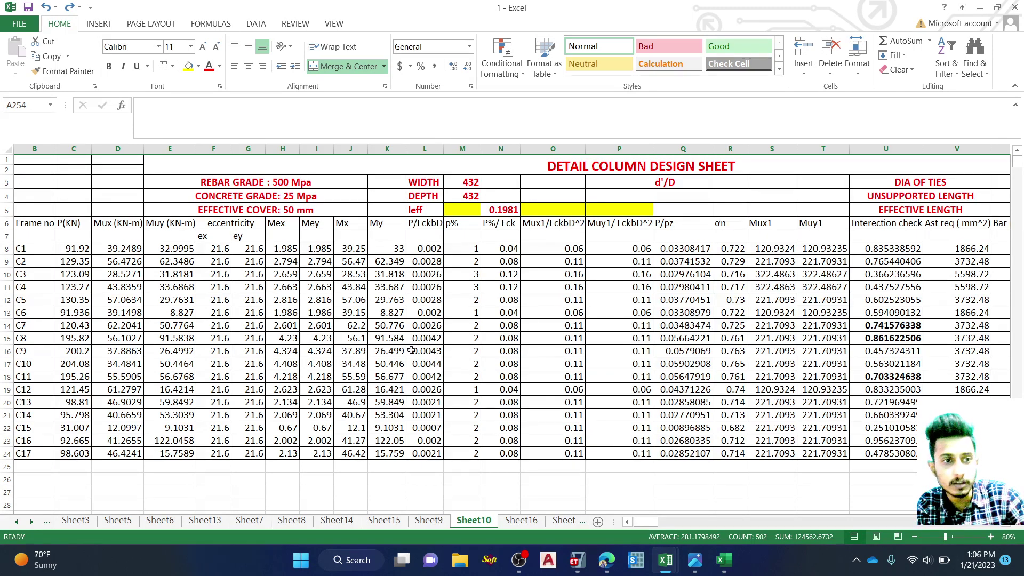
click(629, 522)
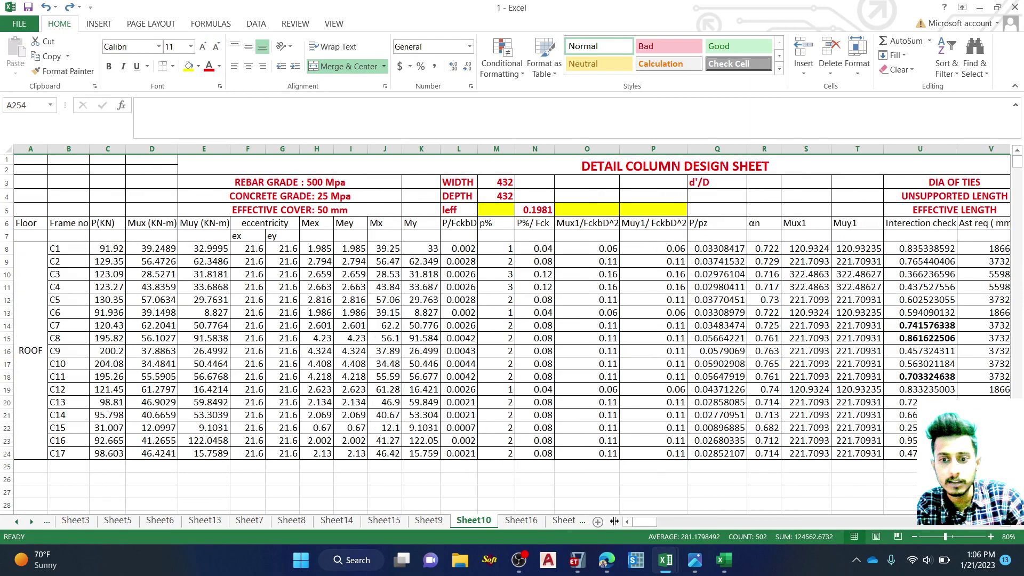
drag(646, 522, 654, 522)
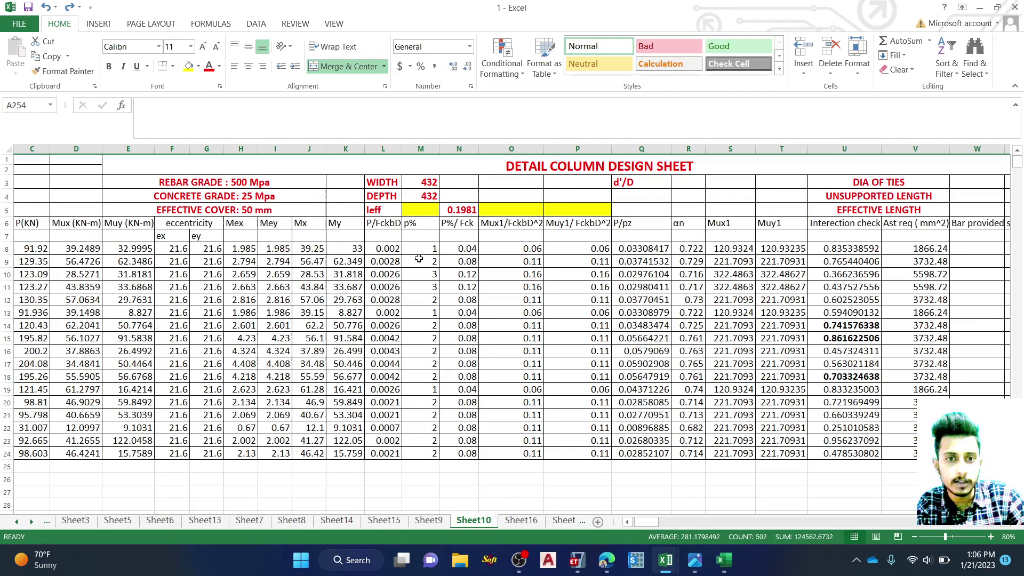
drag(419, 249, 559, 460)
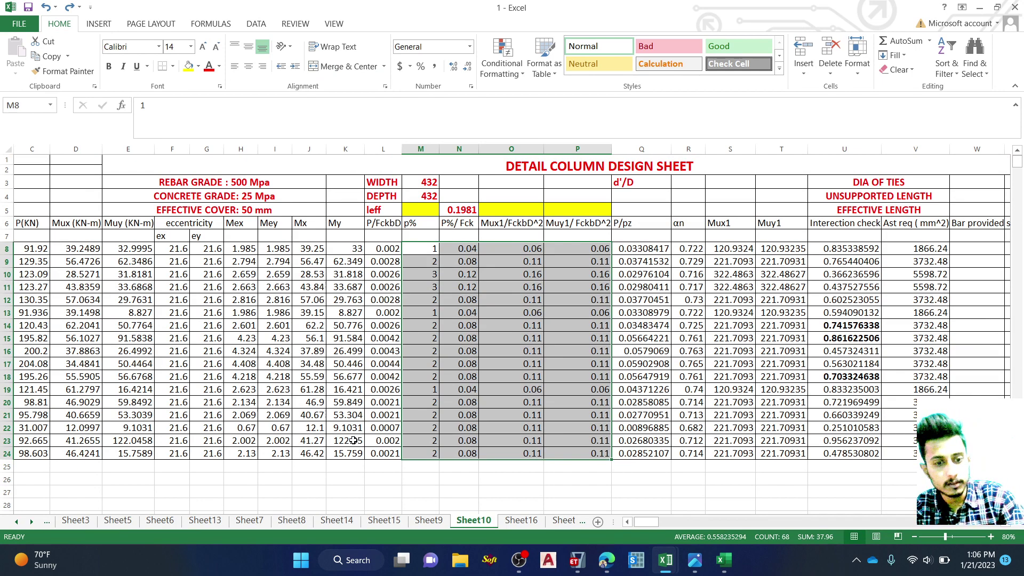
key(ctrl+c)
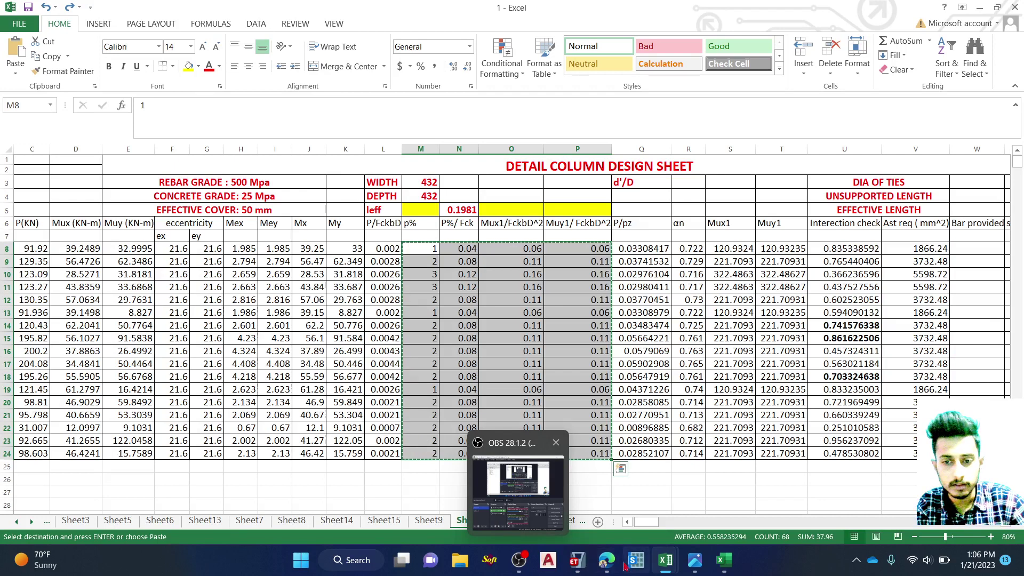
Step: Switch to the mid term workbook and paste the copied p% through Muy1/FckbD^2 data as values only, starting at M8 of Sheet10
mouse_move(665, 560)
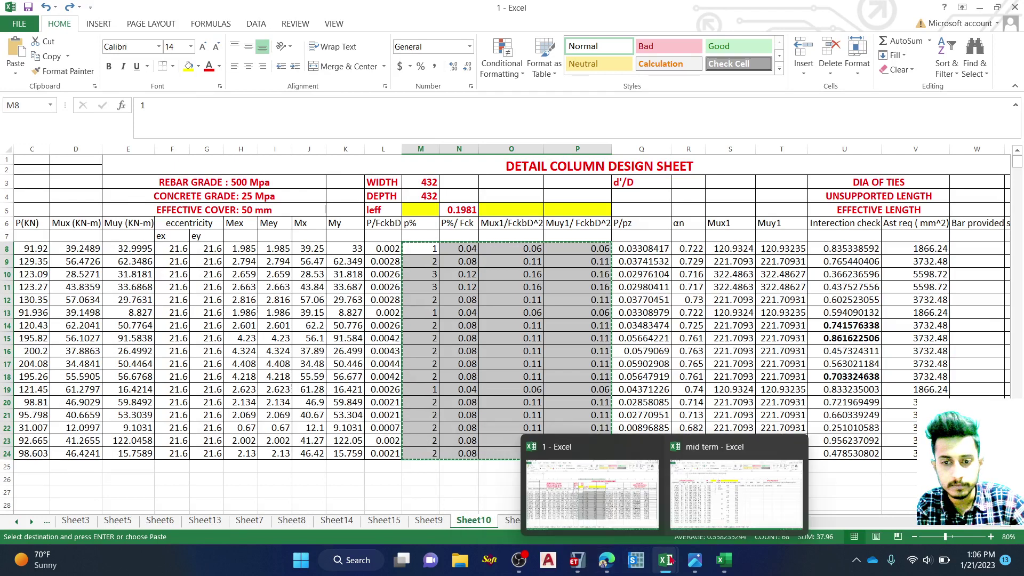
click(705, 497)
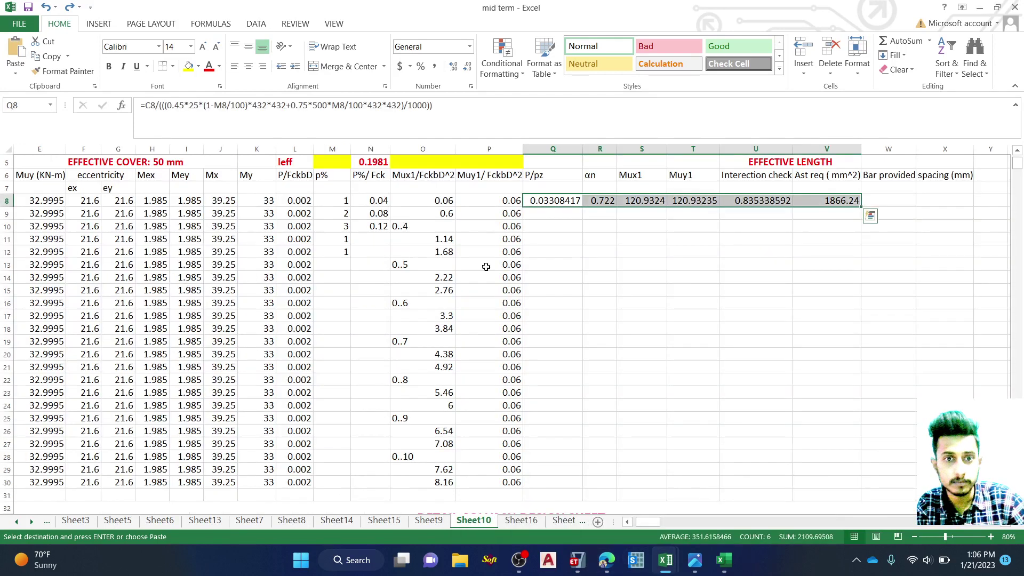
click(326, 202)
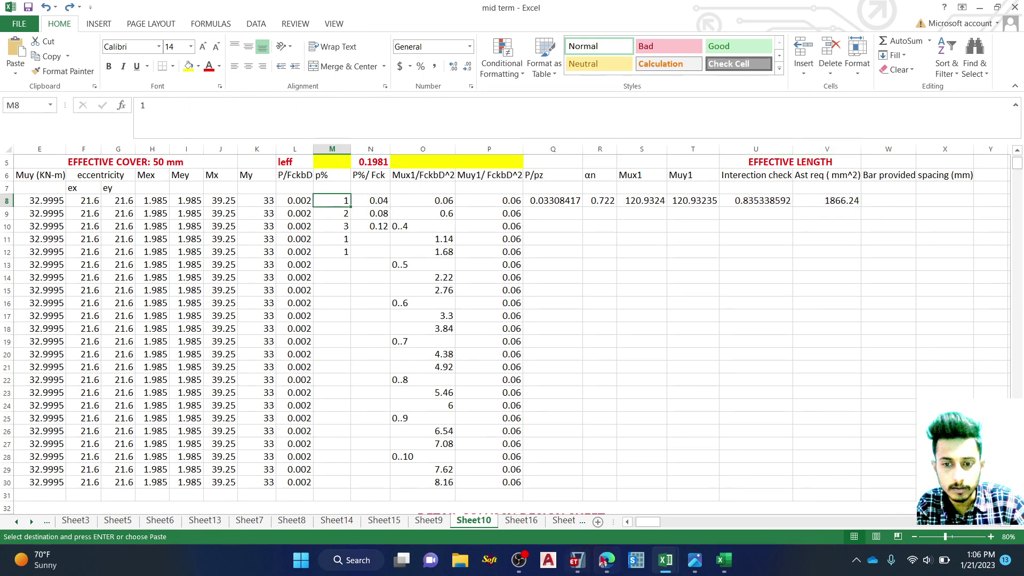
mouse_move(661, 560)
click(584, 477)
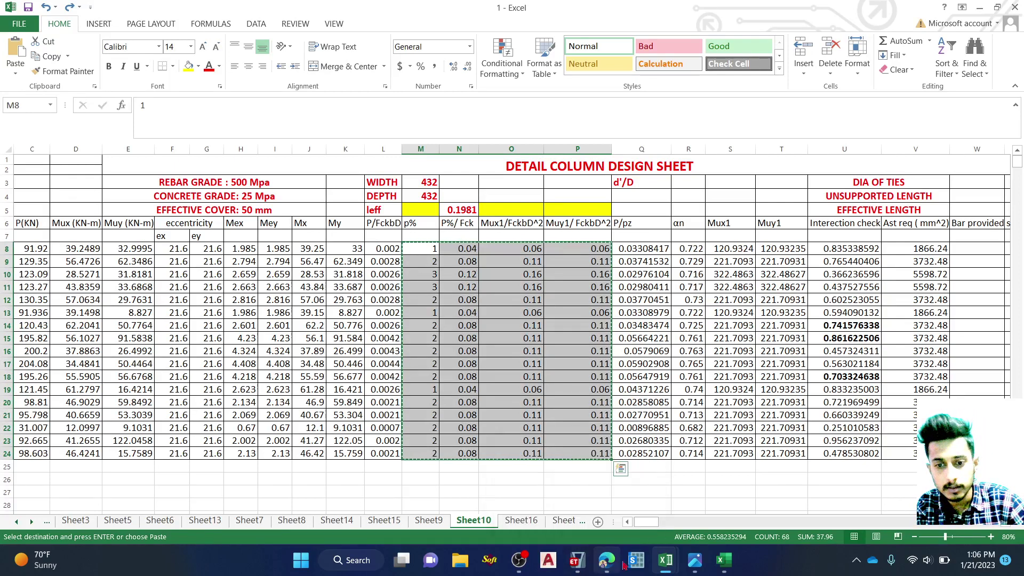
mouse_move(661, 565)
click(731, 480)
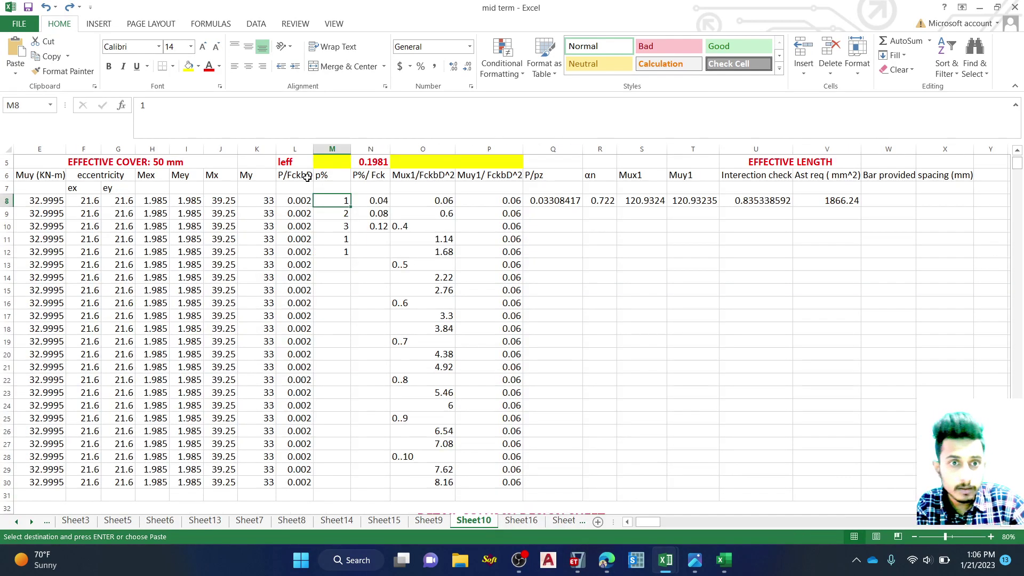
right_click(337, 200)
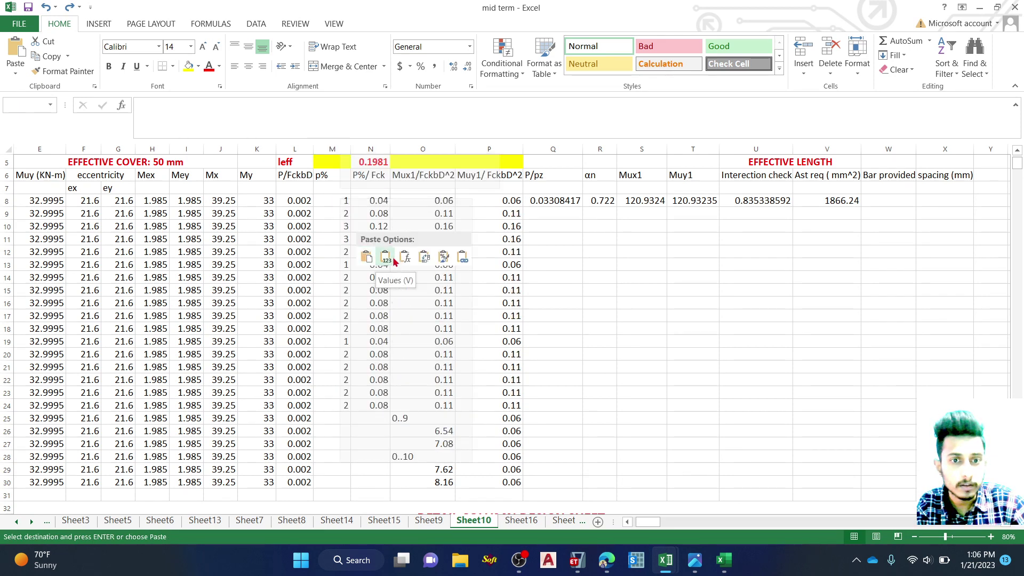
click(386, 257)
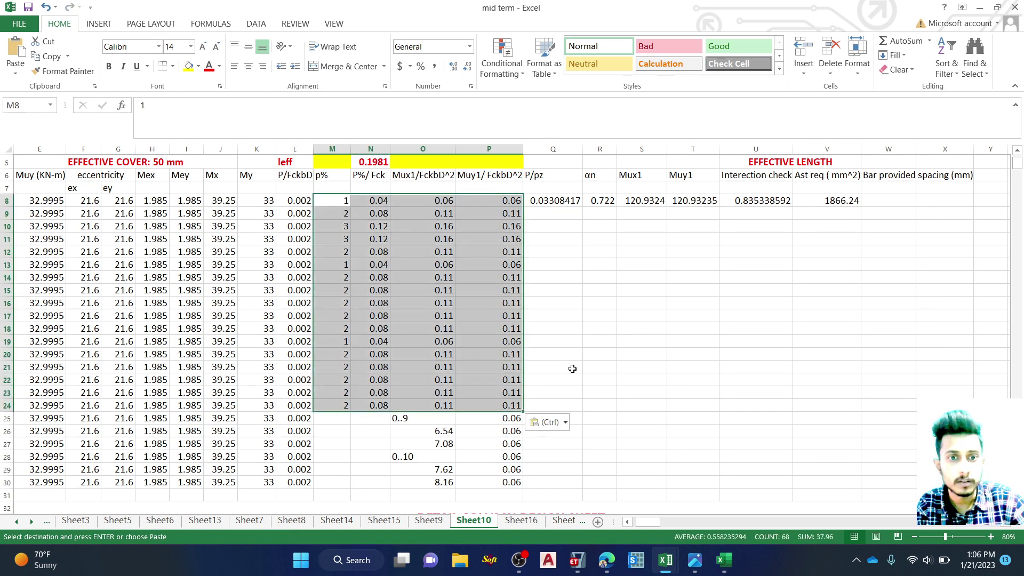
Step: Fill the P/pz through Ast req formulas in Q8:V8 down through row 24
click(572, 368)
drag(523, 200, 868, 418)
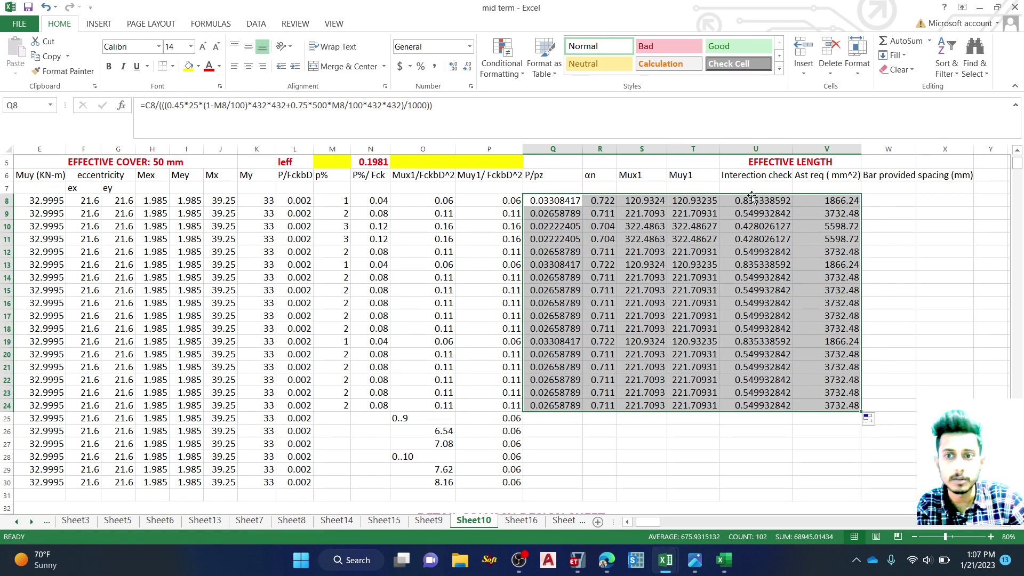
click(757, 463)
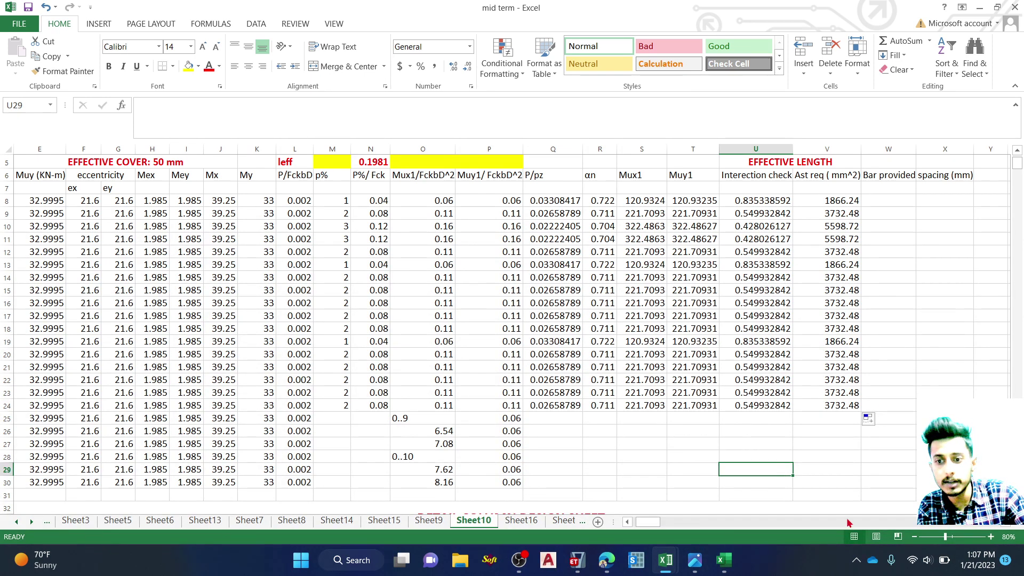
scroll(1002, 527, right, 3)
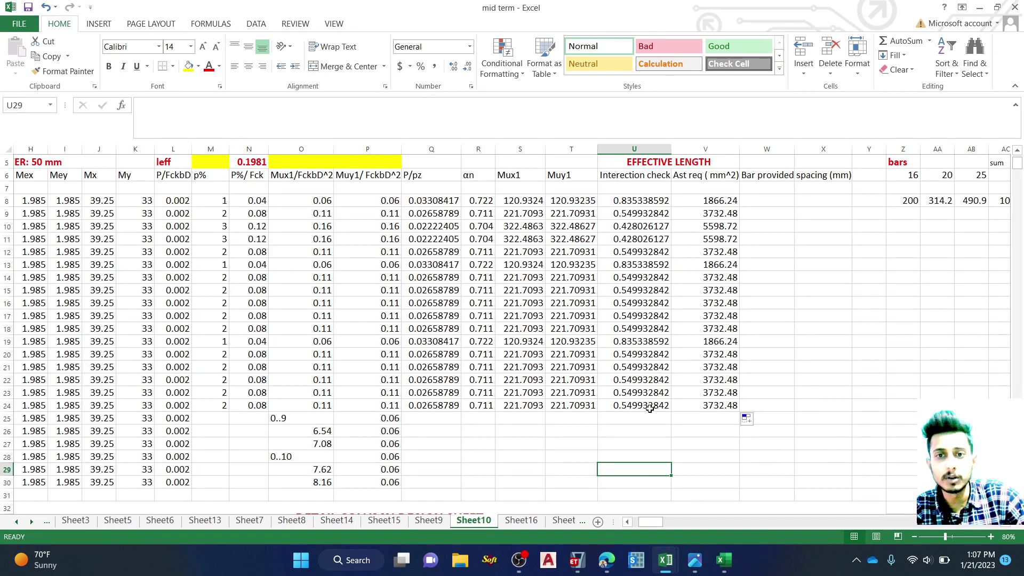
click(627, 522)
click(627, 522)
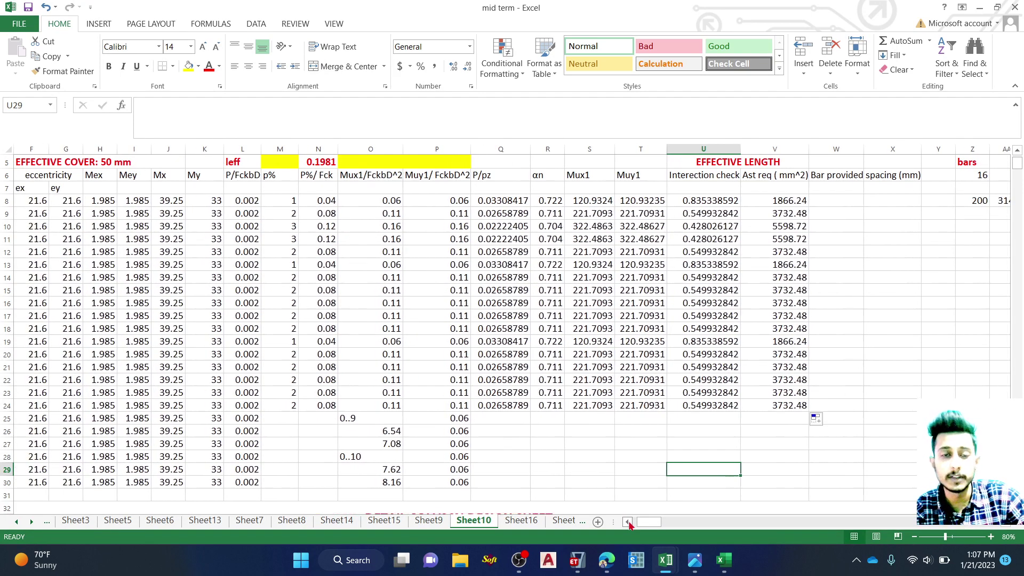